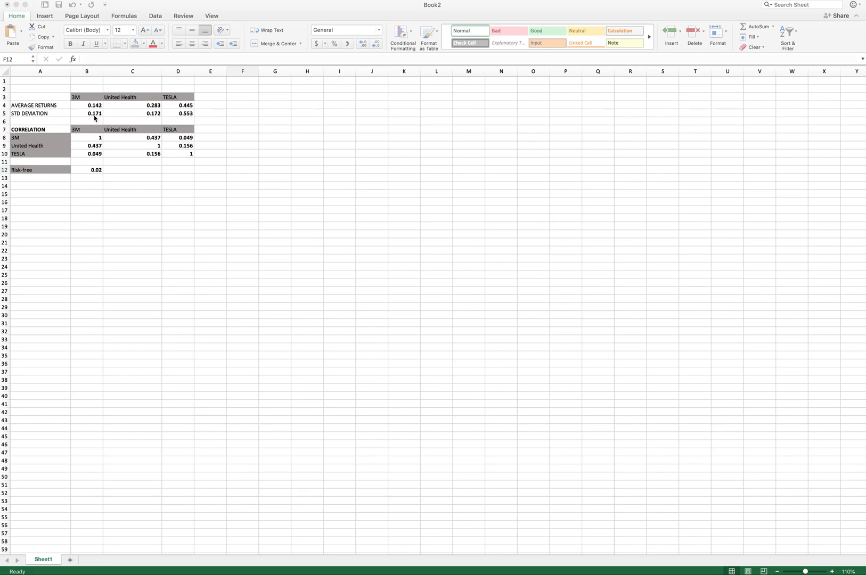
- Review the average returns, standard deviations and correlation values of the three stocks
left_click(159, 114)
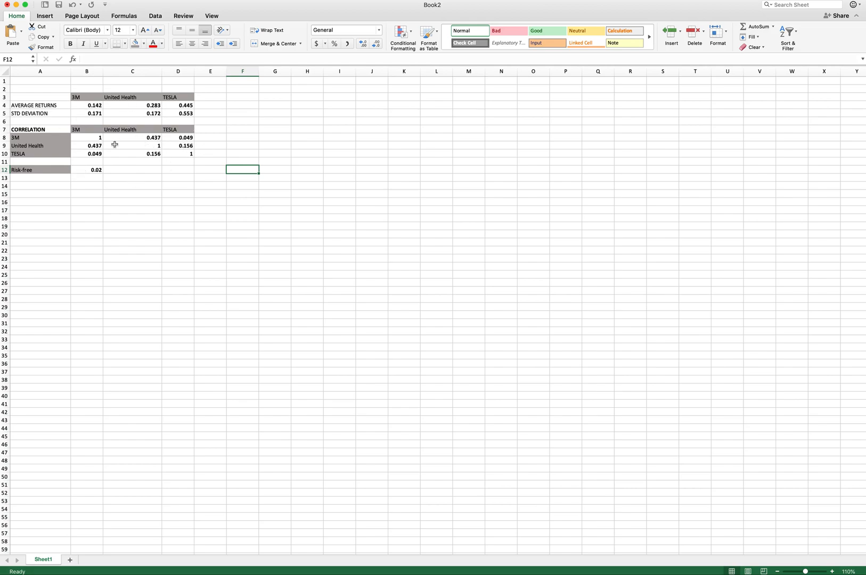
left_click(49, 140)
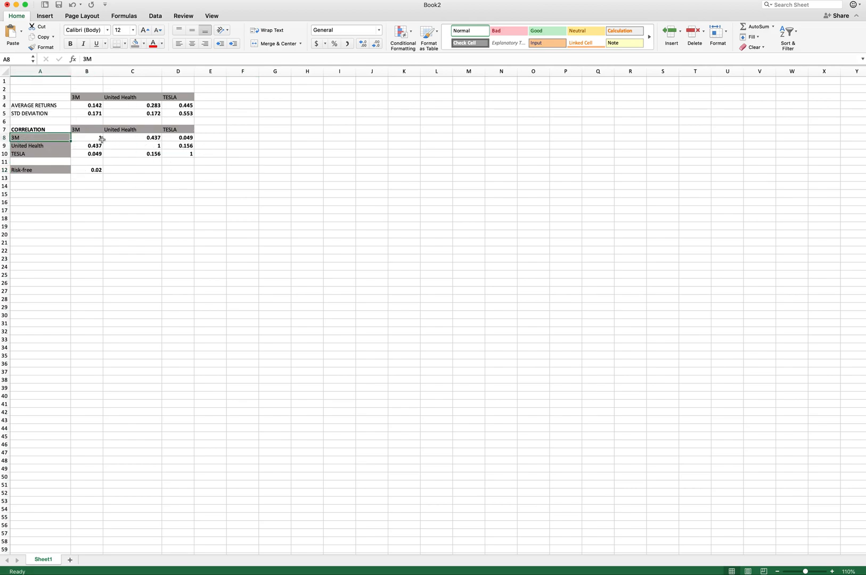
left_click(153, 138)
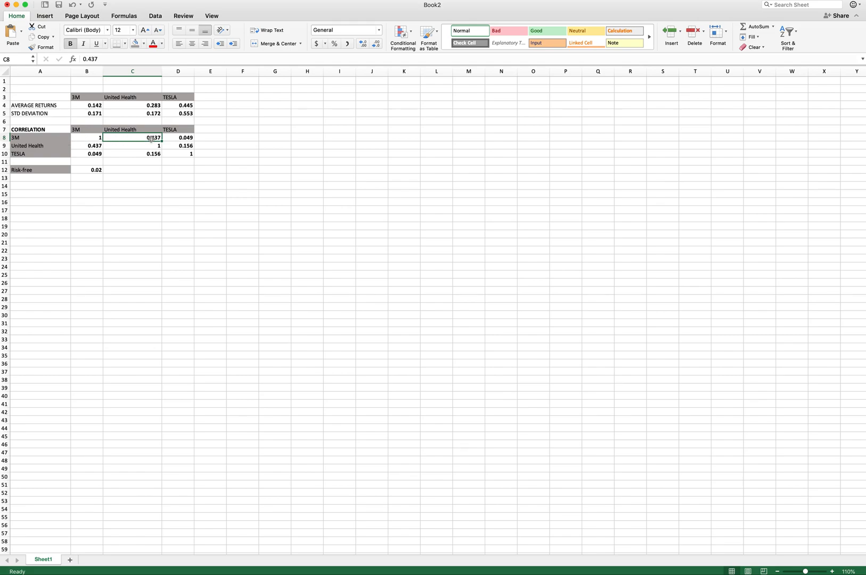
left_click(188, 137)
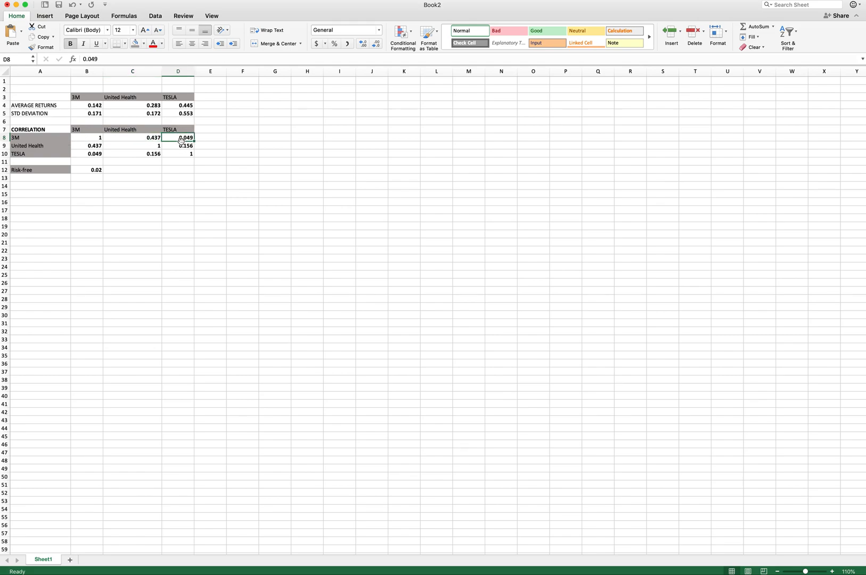
left_click(130, 139)
left_click(180, 139)
left_click(180, 146)
- Enter the title Basic Portfolio of Three Stocks in cell F1
left_click_drag(245, 79, 310, 84)
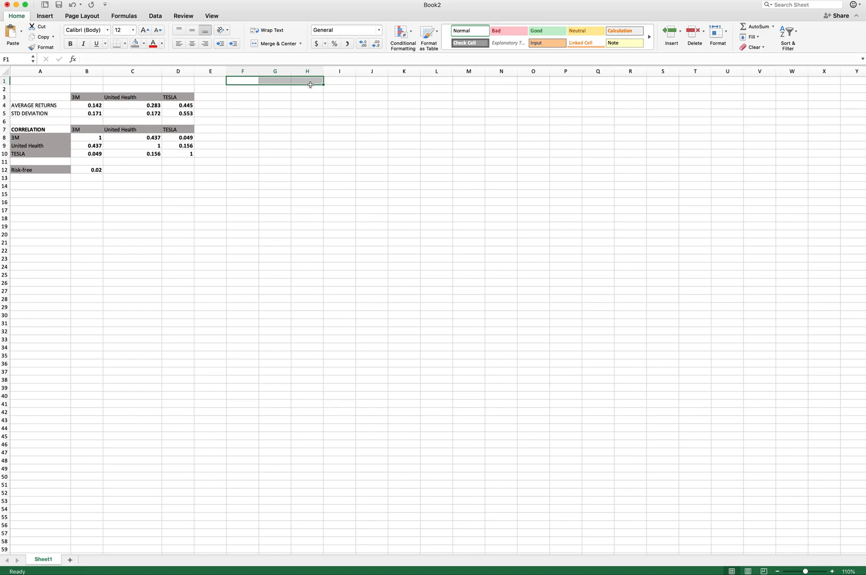
type("Bas")
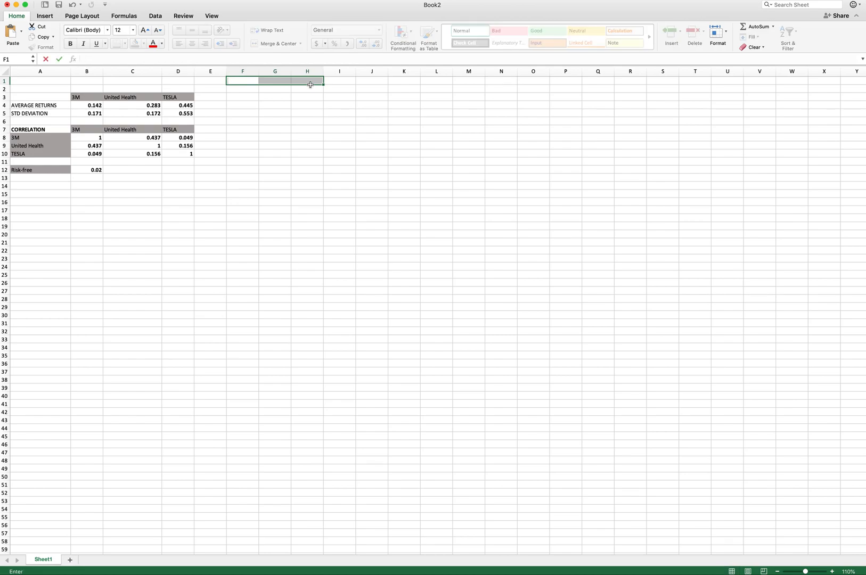
type("ic Portfolio of T")
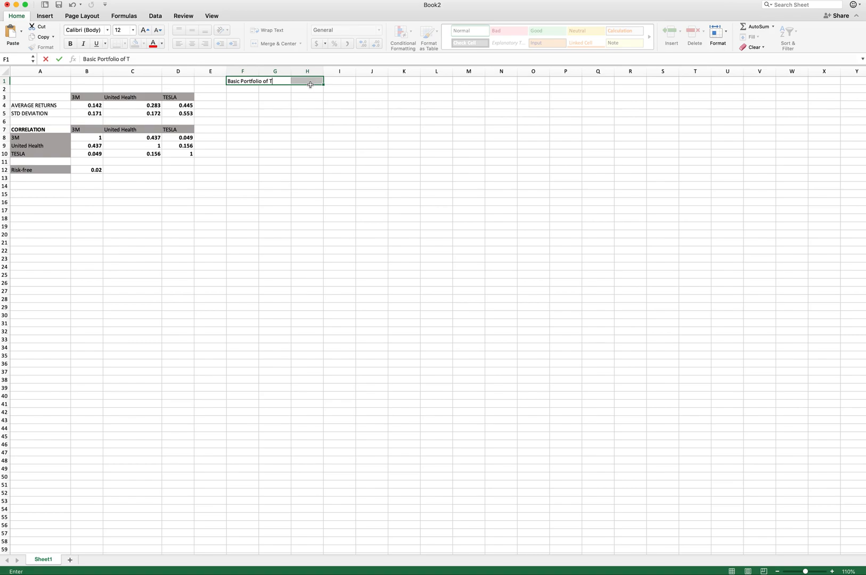
type("hree Stocks")
left_click(310, 84, "shift")
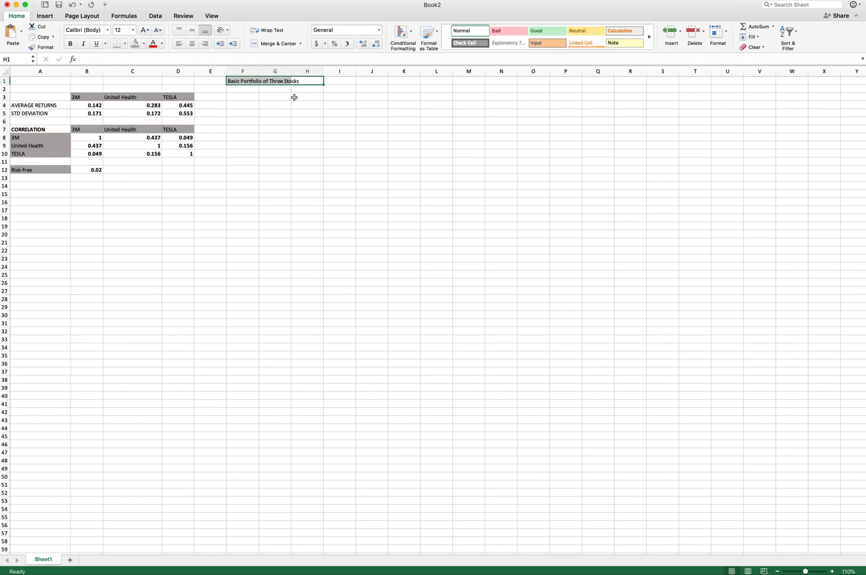
- Make the title bold and give it a grey fill
left_click(237, 98)
left_click(236, 81)
key("super+b")
left_click(134, 44)
- Merge and centre the title across F1 to H1
left_click(234, 97)
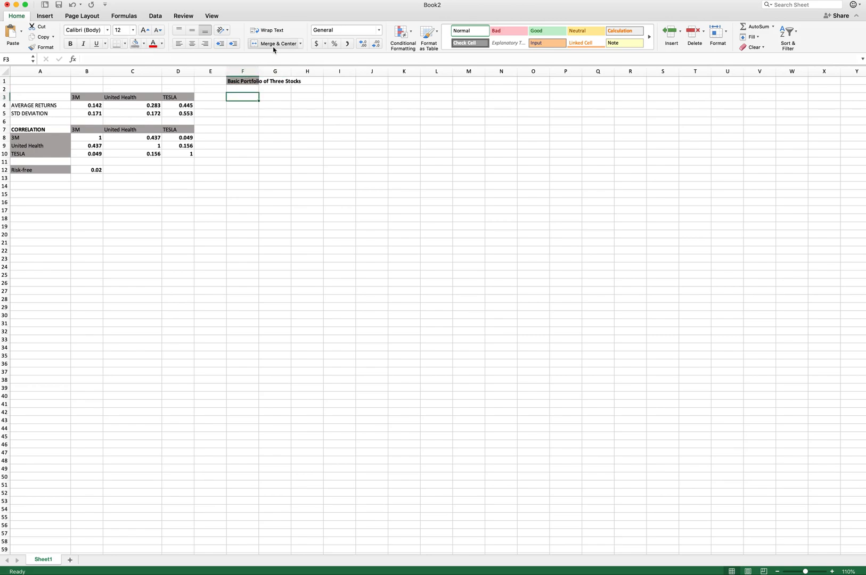
left_click_drag(242, 81, 307, 82)
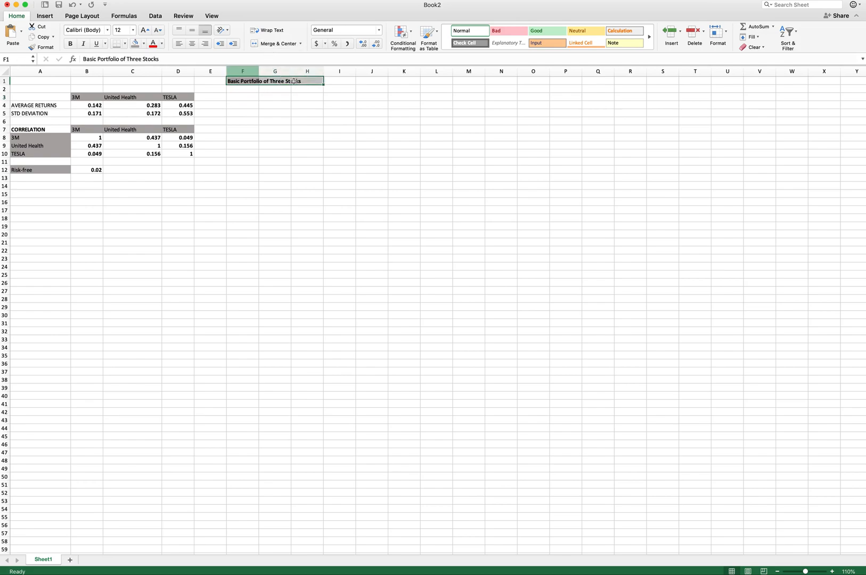
left_click(275, 44)
- Enter the headers Weight 3M, Weight on UH and Weight on TESLA in F3 to H3 and widen the weight columns
left_click(241, 97)
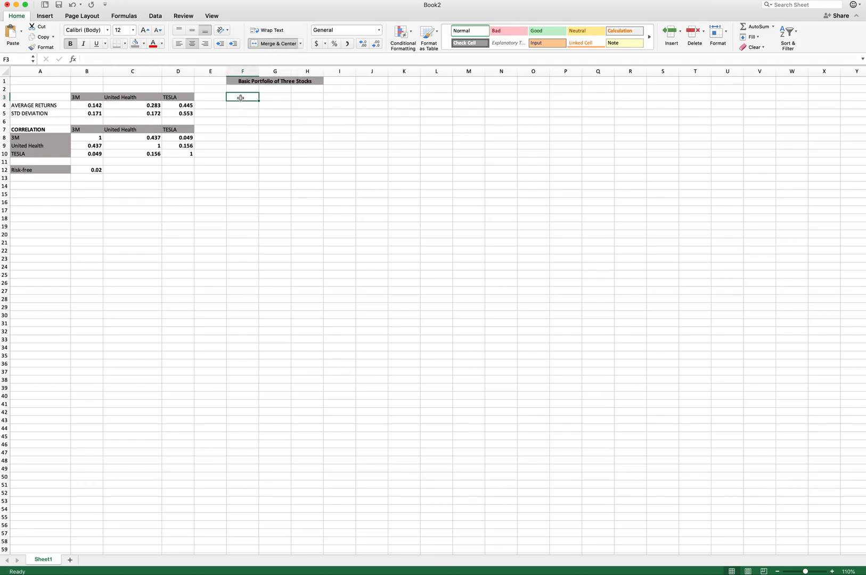
type("Weight 3M")
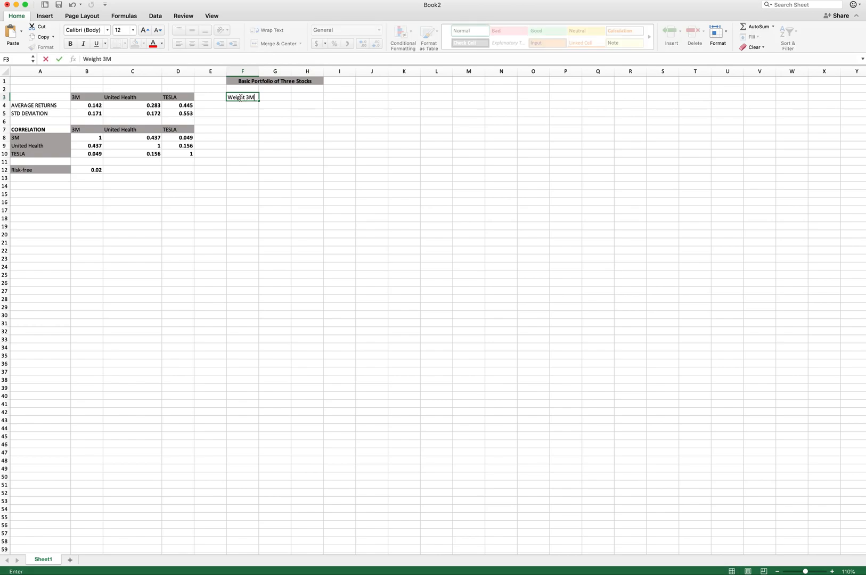
key("Tab")
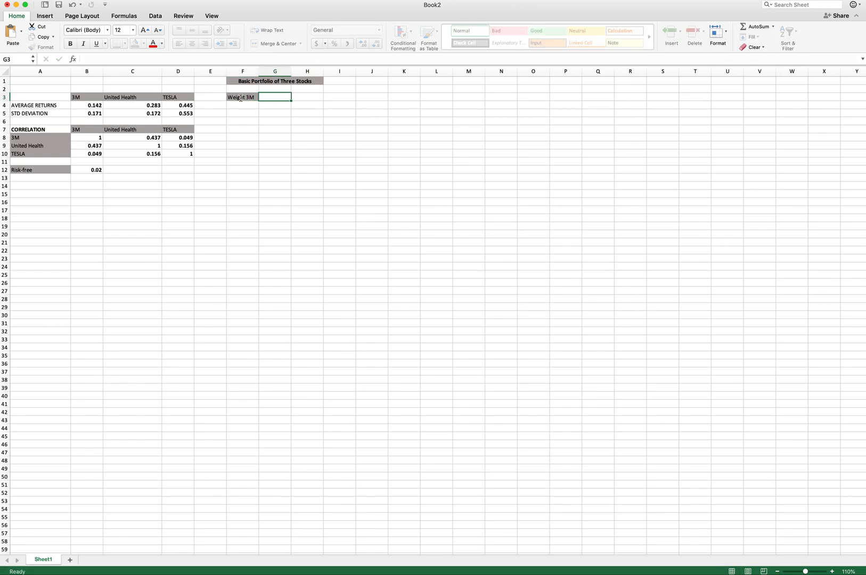
type("Weight on UH")
key("Tab")
type("Weight on TESLA")
key("Return")
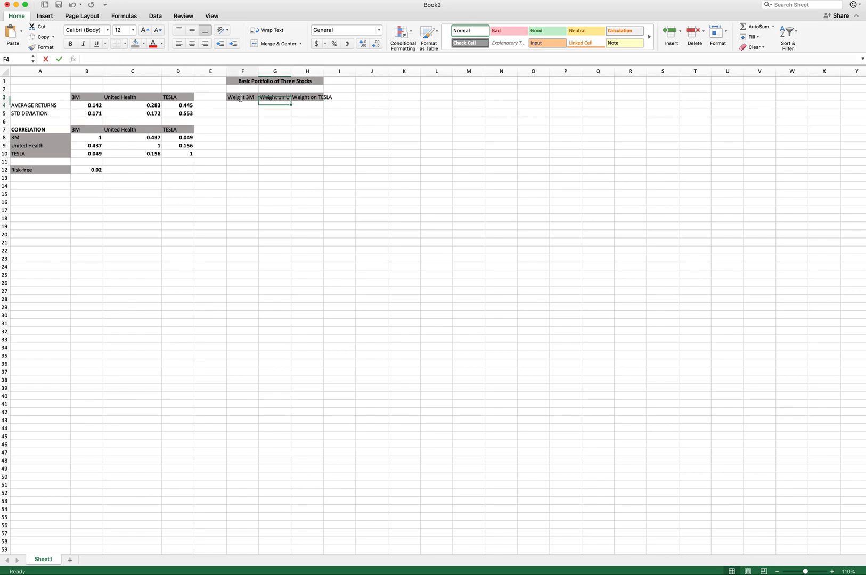
left_click_drag(291, 71, 358, 71)
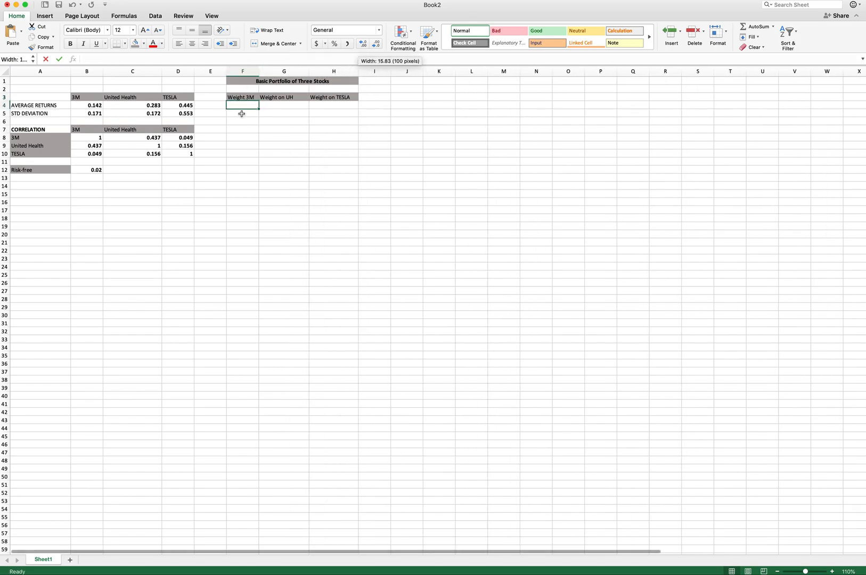
- Set the 3M and UH weights to 0.4 each in F4 and G4
type("=")
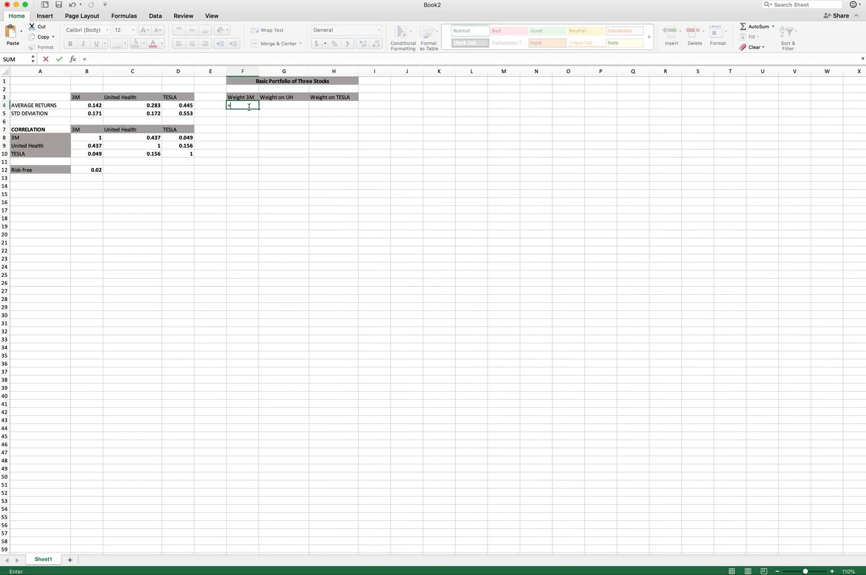
type("0.4")
key("Return")
left_click(250, 109)
key("Tab")
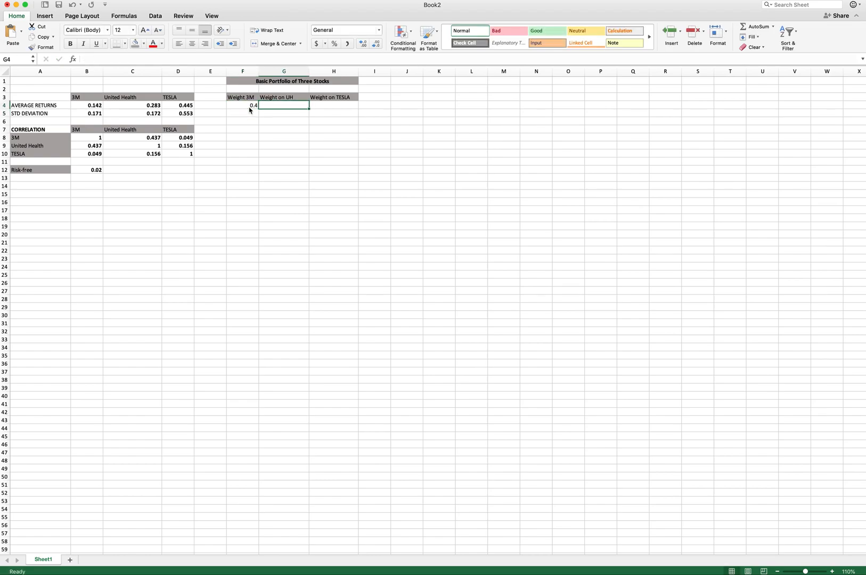
type("=")
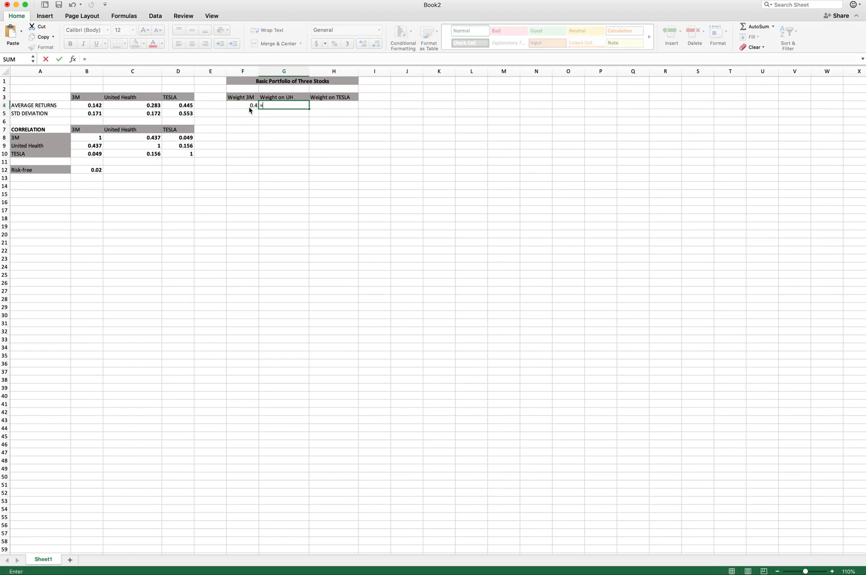
type("0.4")
key("Tab")
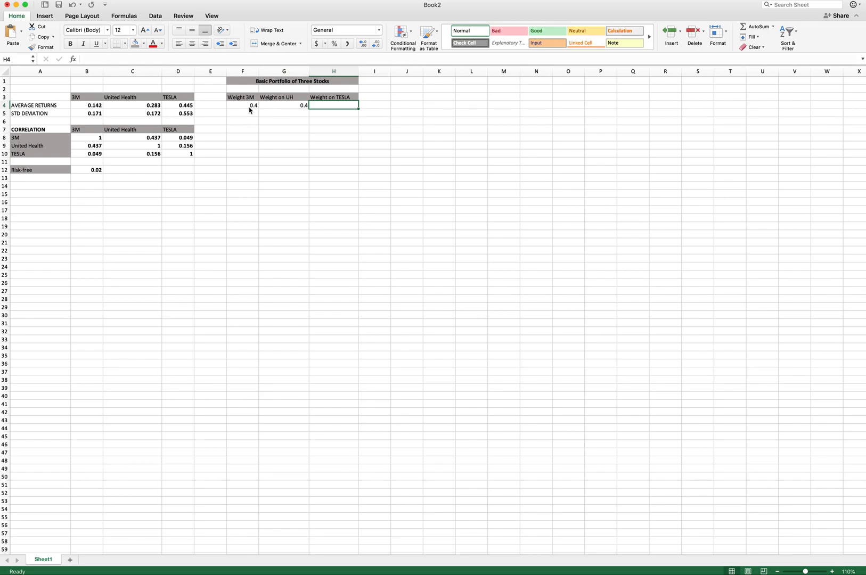
- Set the TESLA weight in H4 to the formula =1-F4-G4
type("=1-")
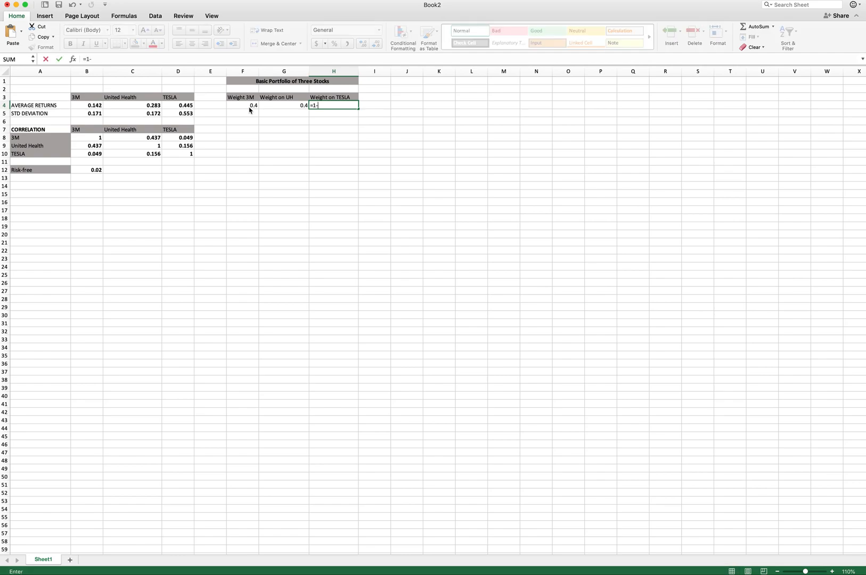
left_click(249, 107)
type("-")
left_click(294, 107)
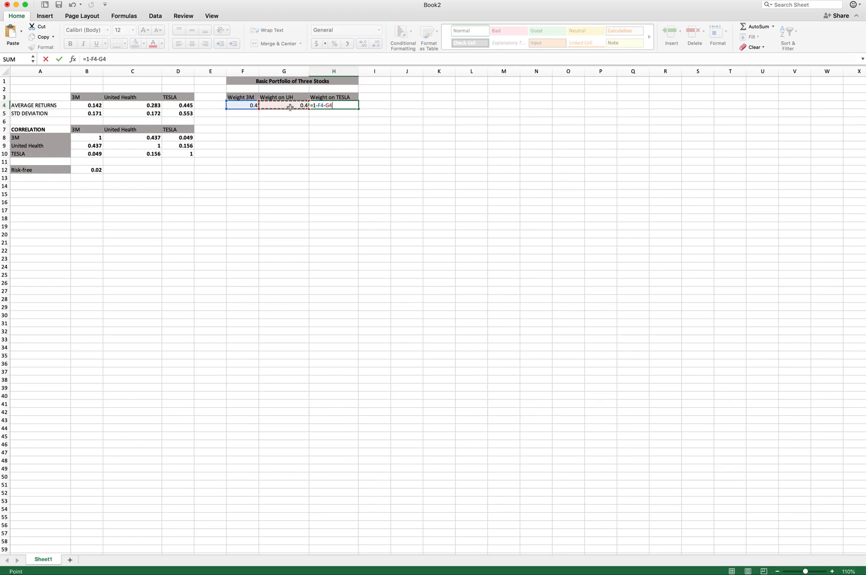
key("Return")
left_click(296, 113)
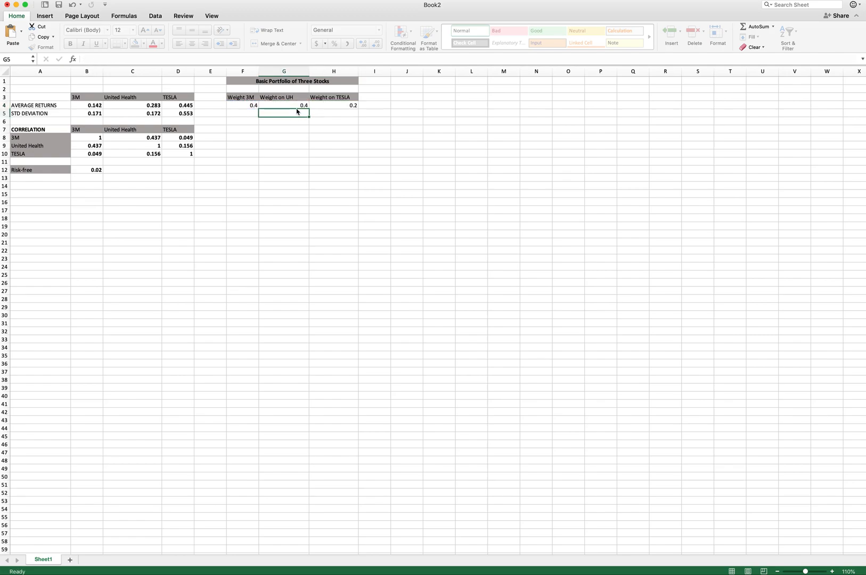
- Enter the heading Portfolio Statistics in cell J1
left_click(407, 82)
type("Portfolio")
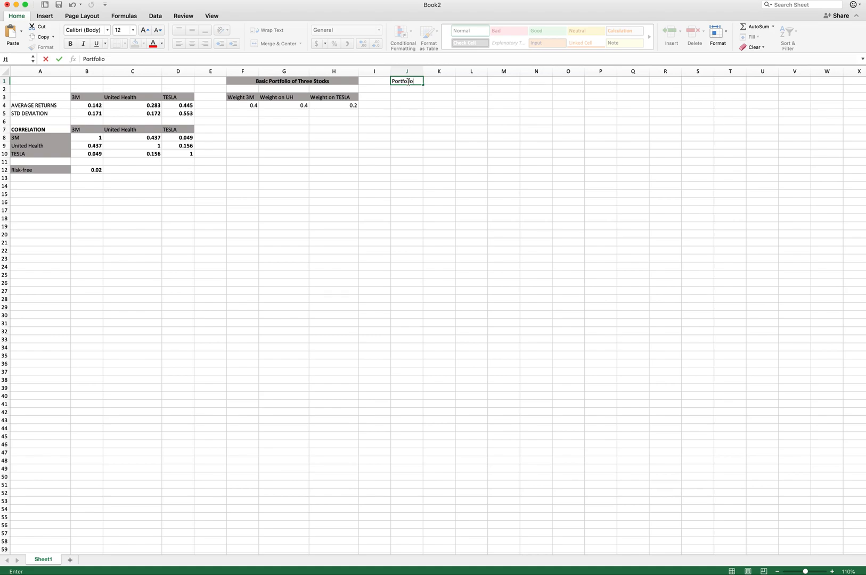
type("Statit")
type("tics")
key("Return")
key("Return")
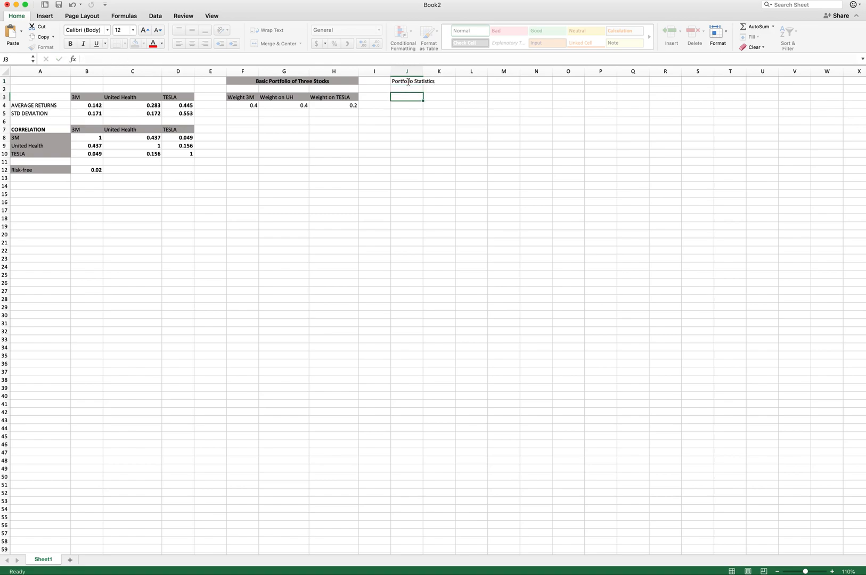
- Enter the headers Average Return and Variance or Total Risk in J3 and K3
type("Averag")
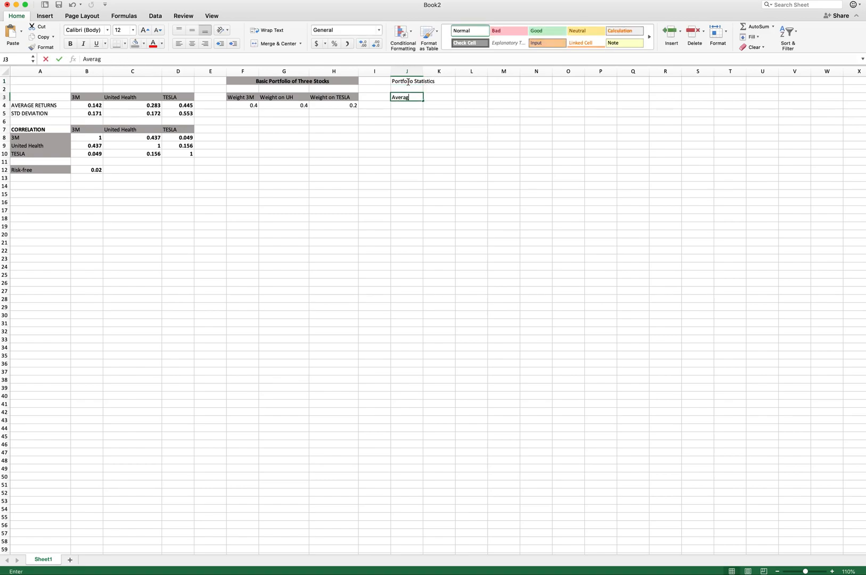
type("e Return")
key("Tab")
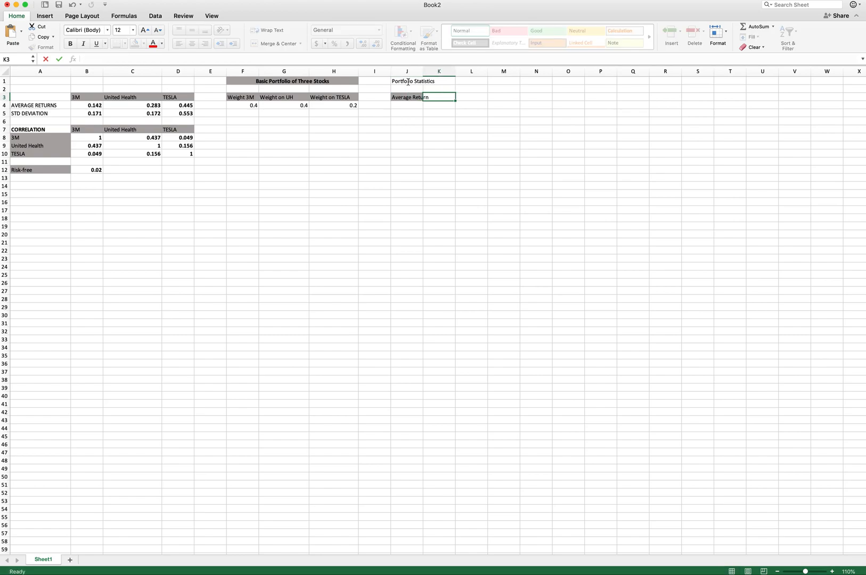
type("Variance(R")
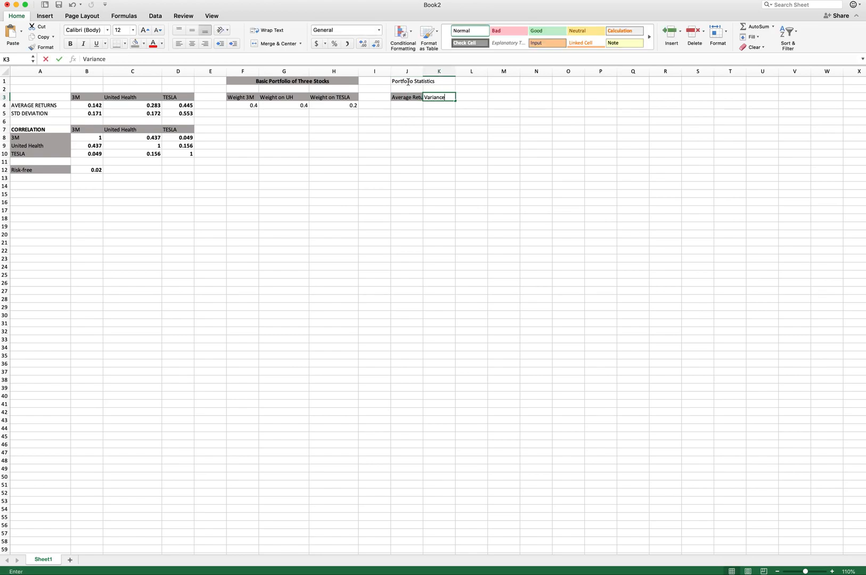
key("BackSpace")
key("BackSpace")
type("or")
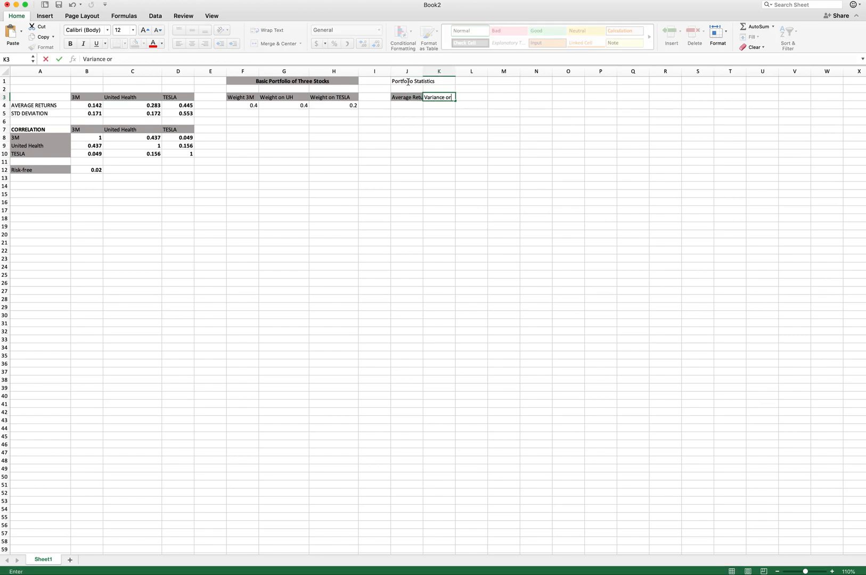
type(" Tota Risk")
left_click(124, 59)
type("l")
key("Escape")
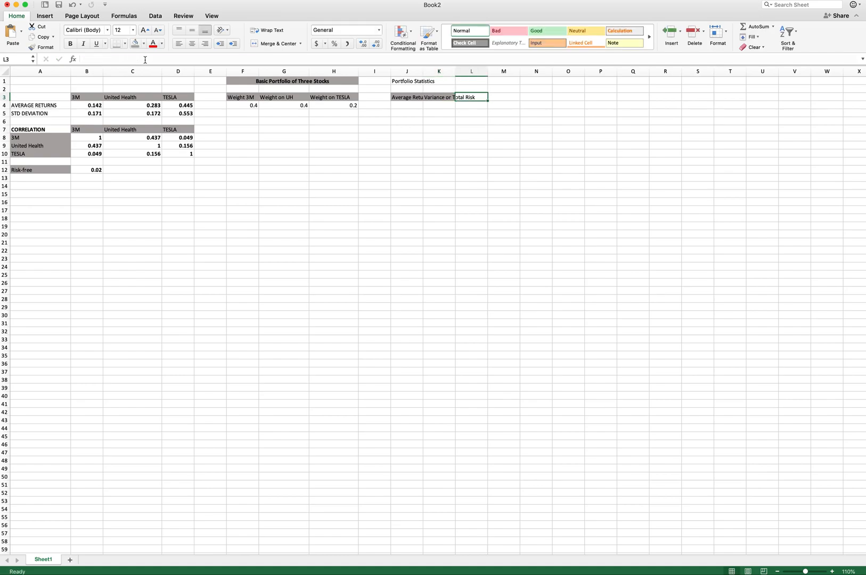
- Enter the headers Standard deviation and Sharpe ratio in L3 and M3 and widen columns J to M
type("Standard deviation")
key("Tab")
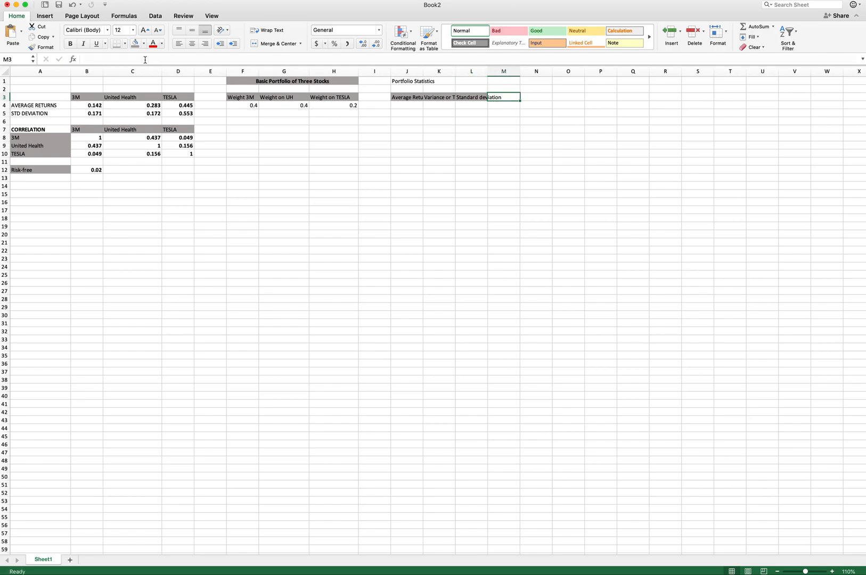
left_click(145, 60)
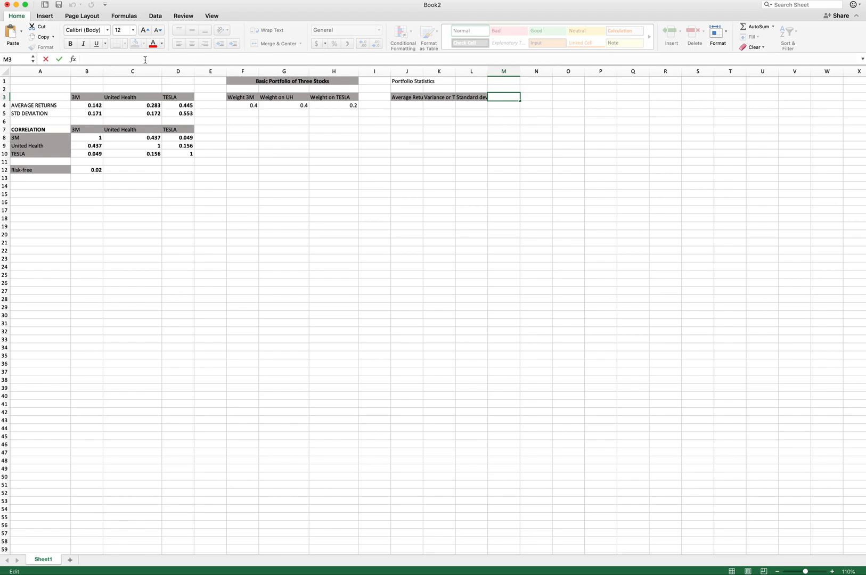
type("Sharpe ratio")
key("Return")
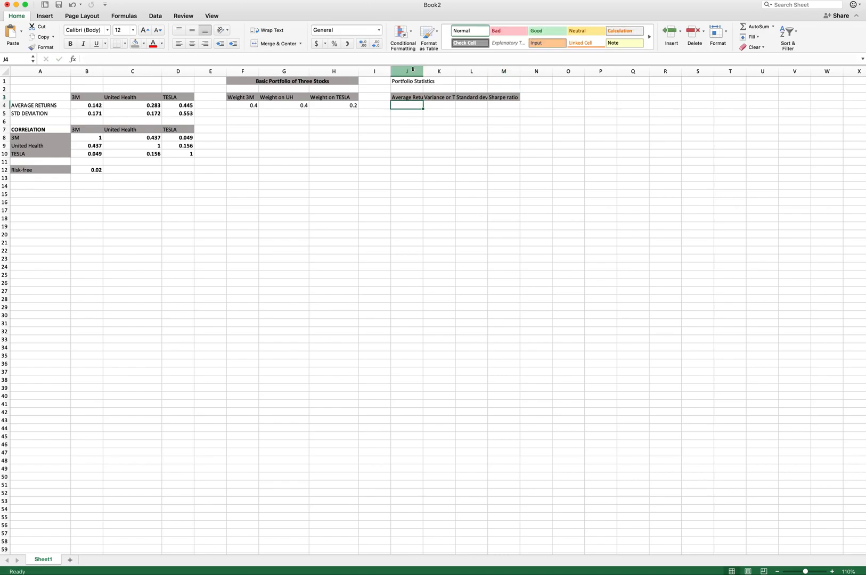
left_click_drag(418, 70, 543, 71)
left_click_drag(489, 70, 499, 70)
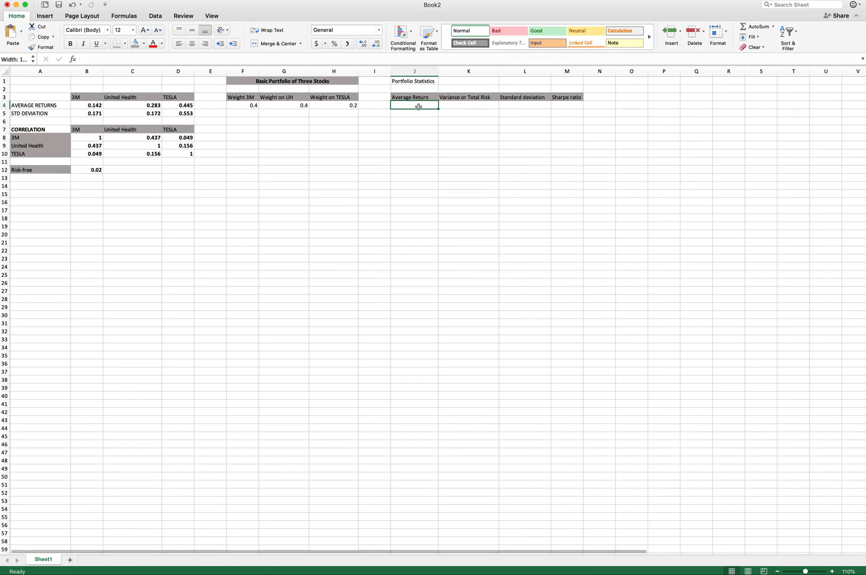
- Merge and center the Portfolio Statistics heading across J1:M1, make it bold and give it a gray fill
left_click_drag(423, 83, 562, 82)
left_click(273, 43)
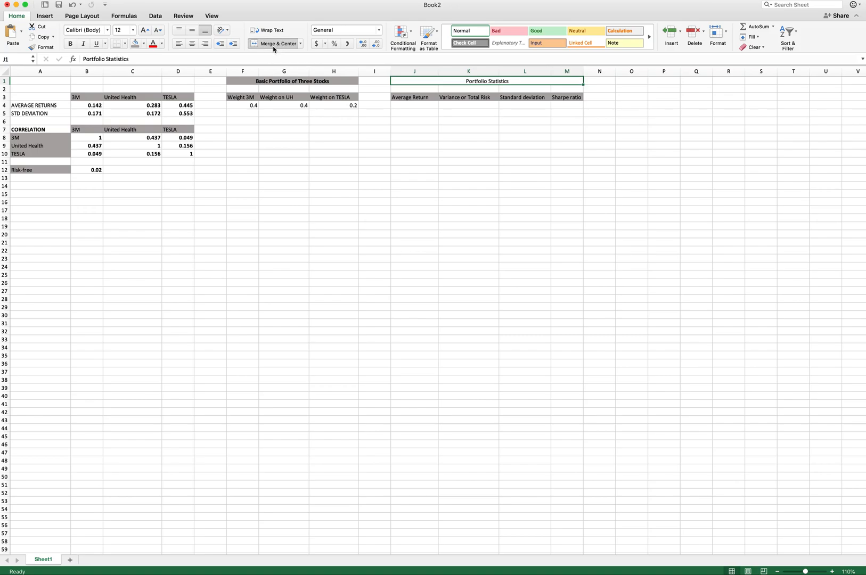
key("super+b")
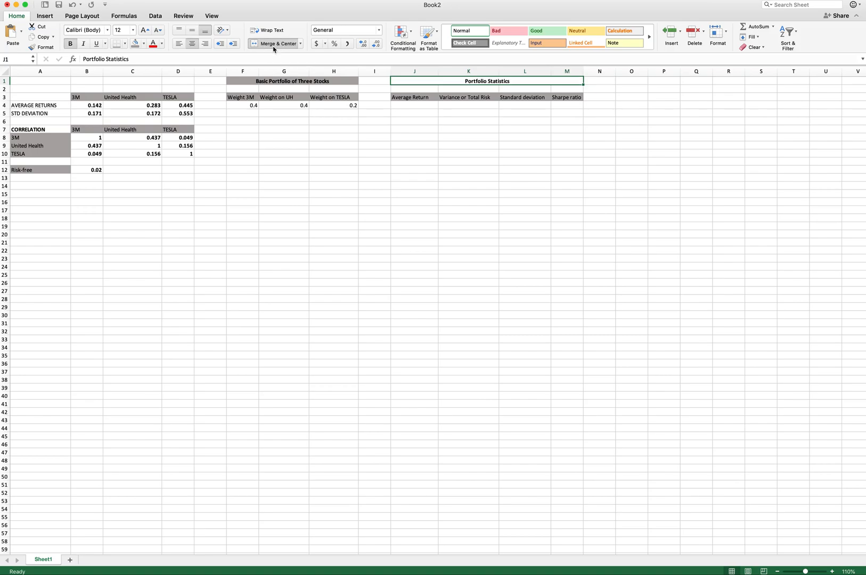
left_click(136, 44)
- Enter the portfolio average return formula =F4*B4+G4*C4+H4*D4 in J4
left_click(399, 106)
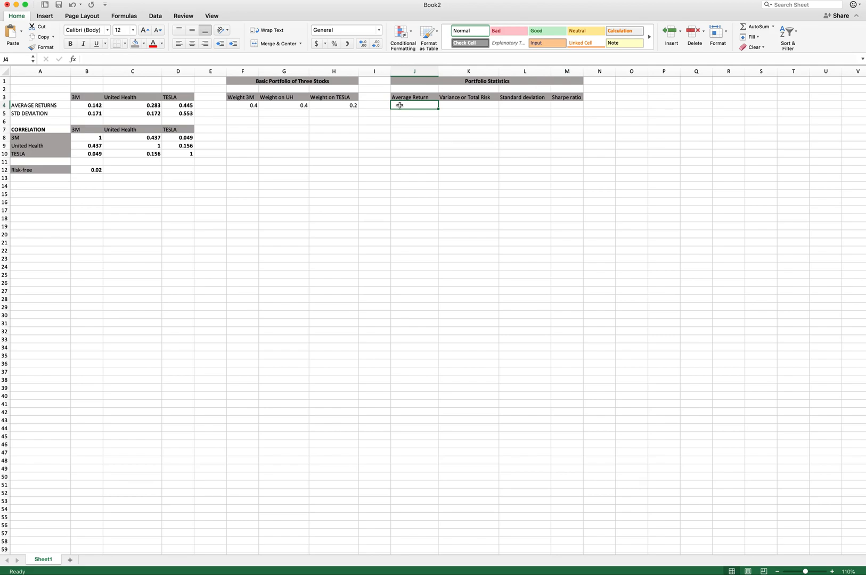
type("=")
left_click(244, 105)
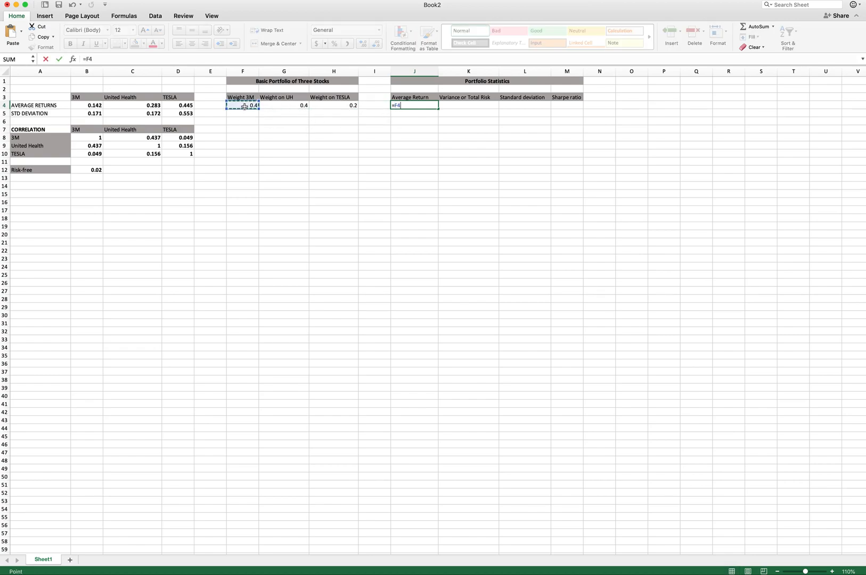
type("*")
left_click(88, 107)
type("+")
left_click(283, 105)
type("*")
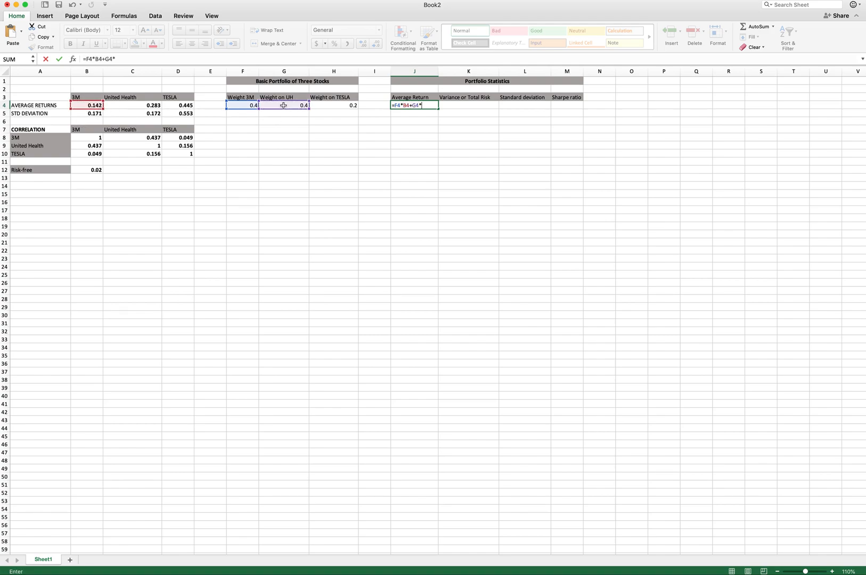
left_click(153, 106)
type("+")
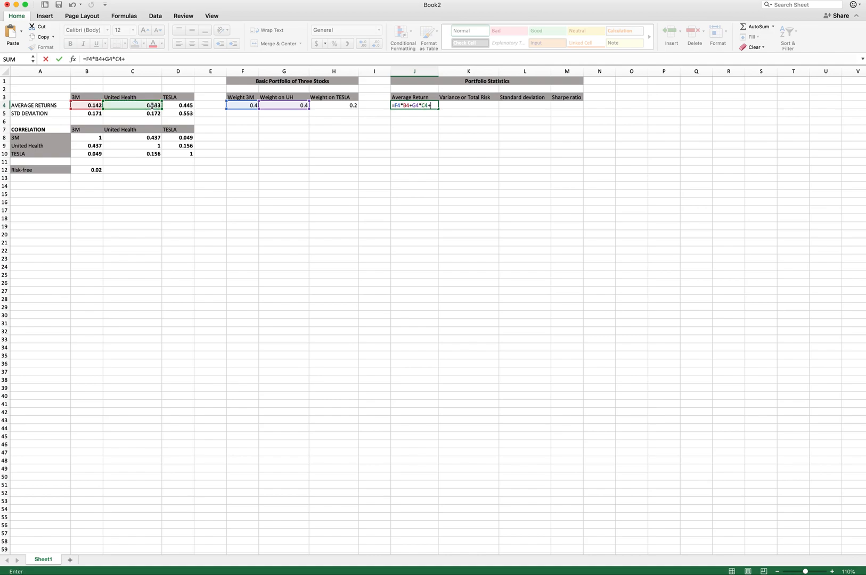
left_click(349, 106)
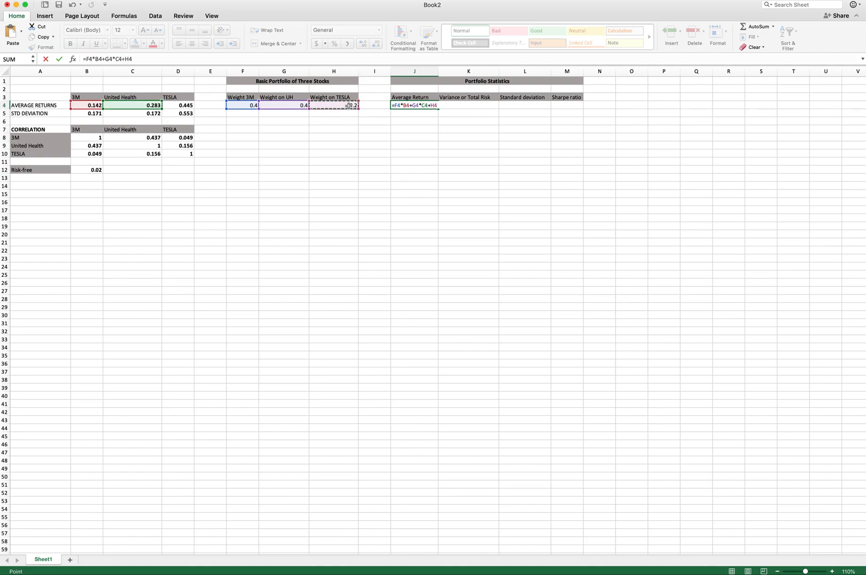
type("*")
left_click(186, 106)
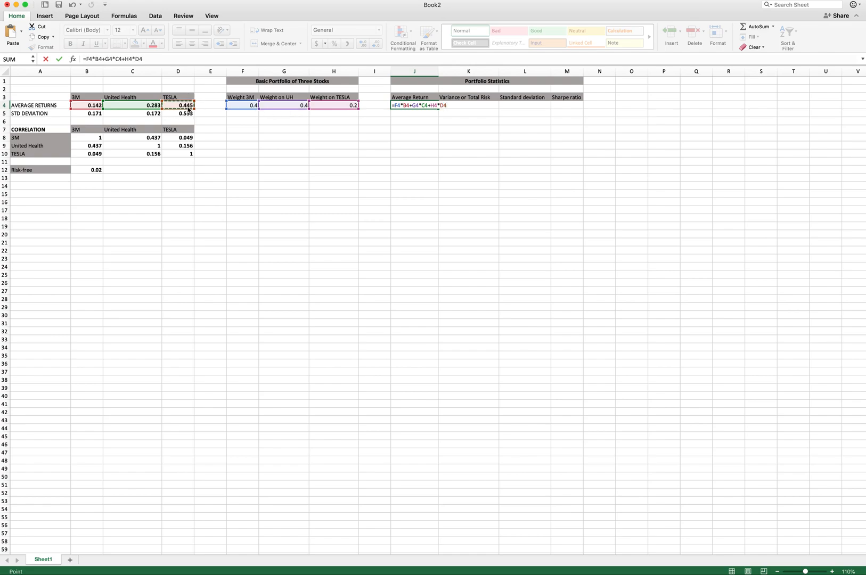
key("Return")
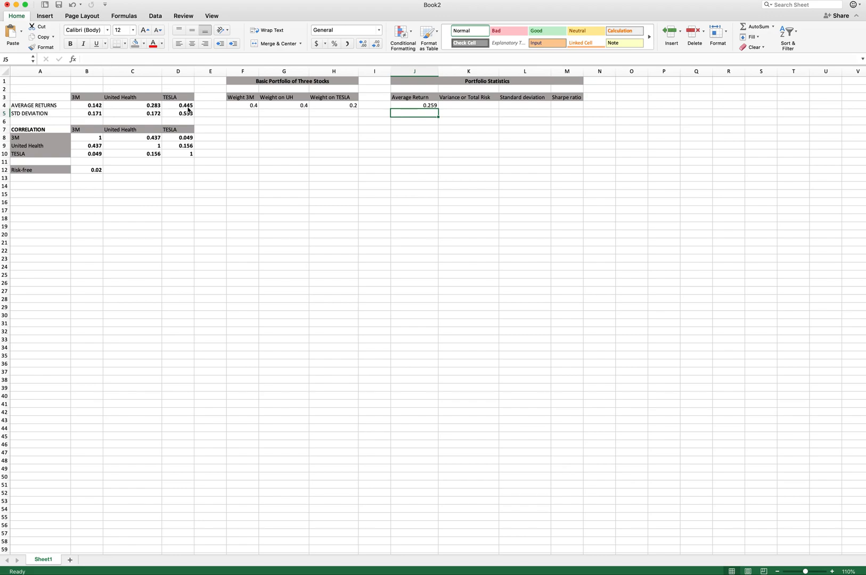
- Enter the weighted variance terms =F4^2*B5^2+G4^2*C5^2+H4^2*D5^2 in K4
left_click(455, 105)
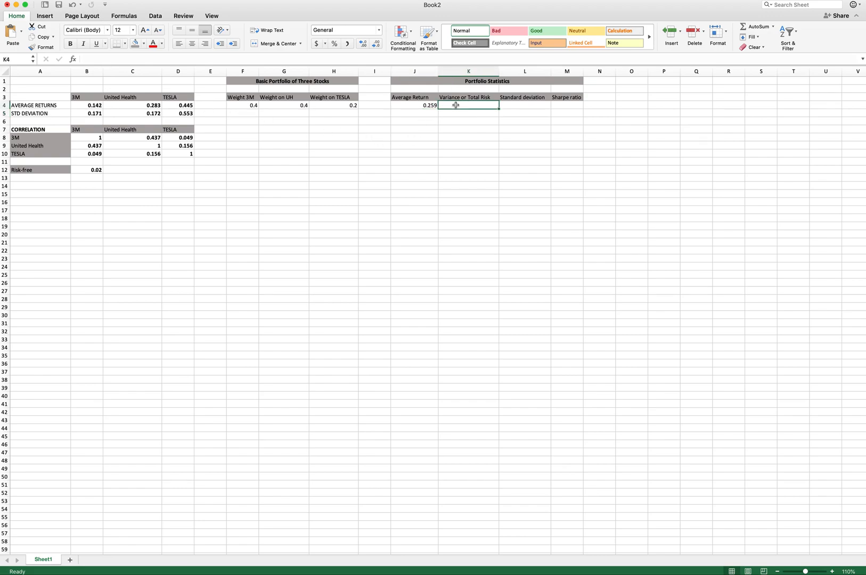
type("=")
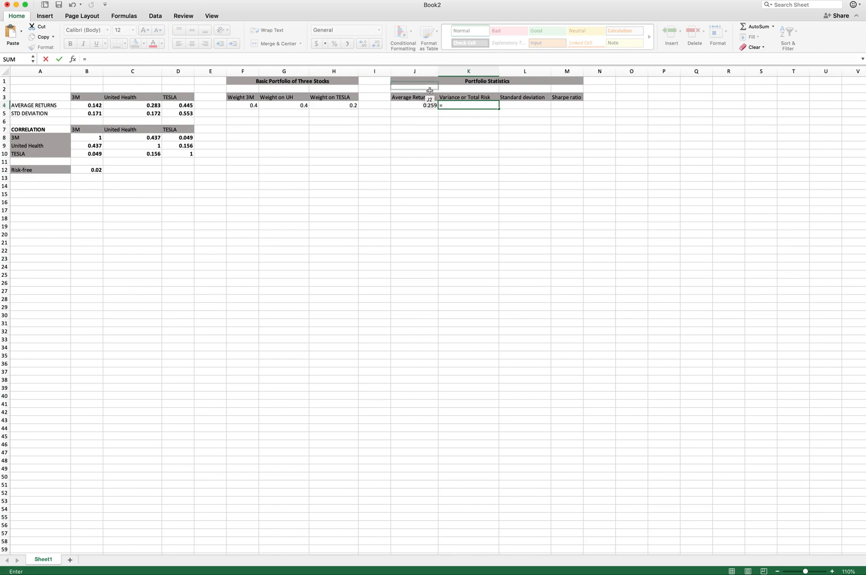
left_click(237, 106)
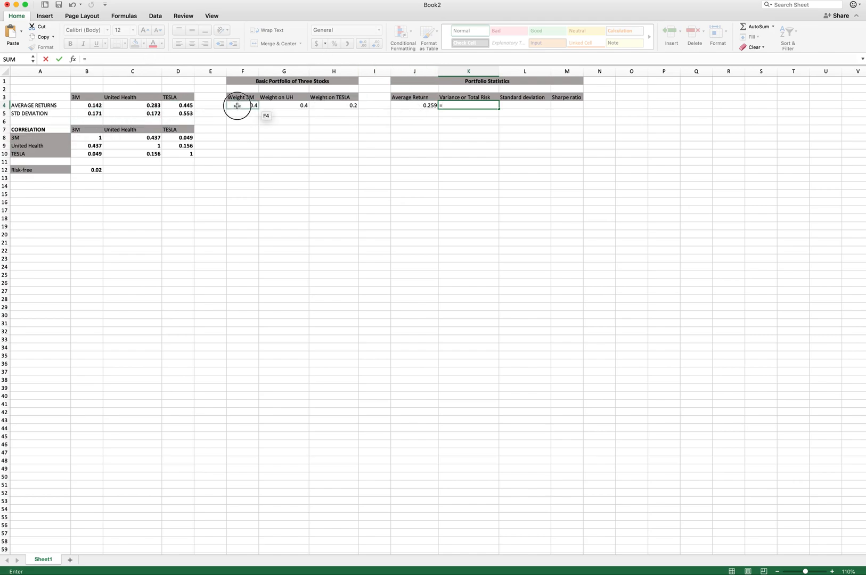
left_click(145, 62)
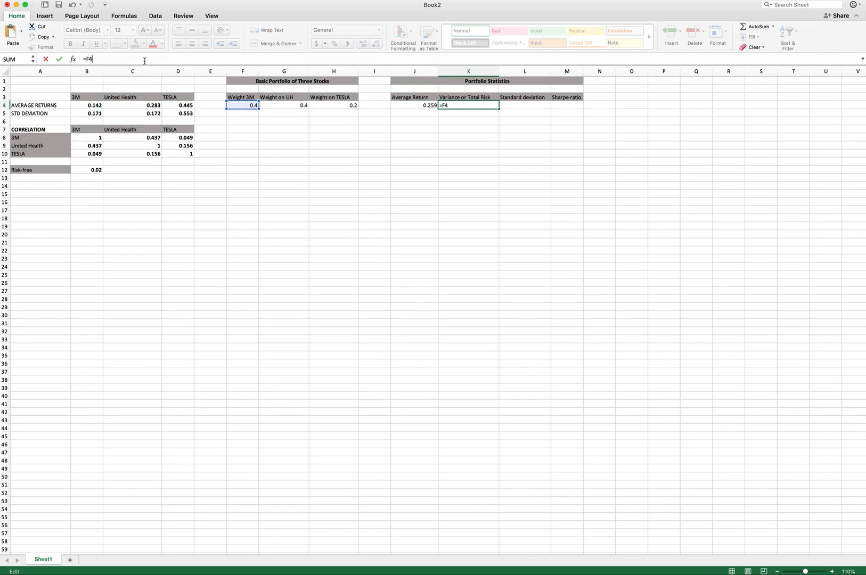
type("^2*")
left_click(94, 113)
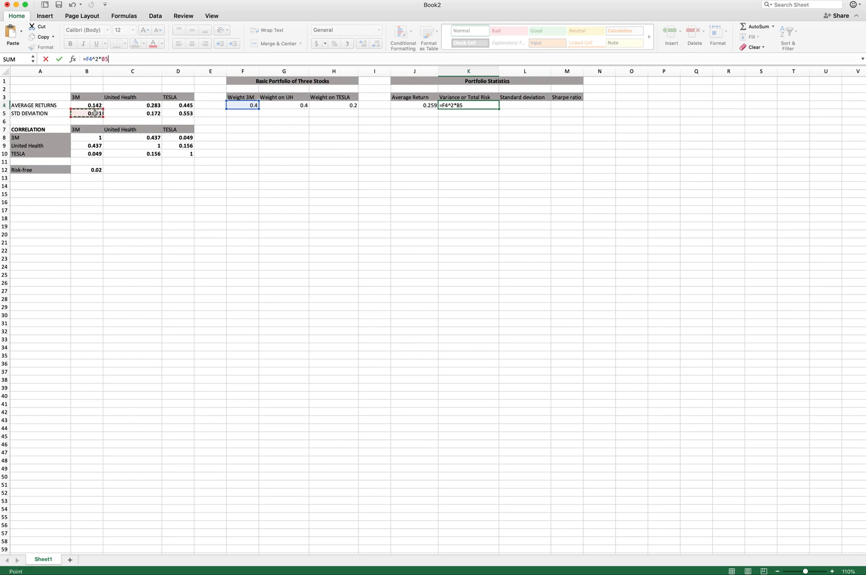
type("^2+")
left_click(280, 104)
type("^2*")
left_click(140, 114)
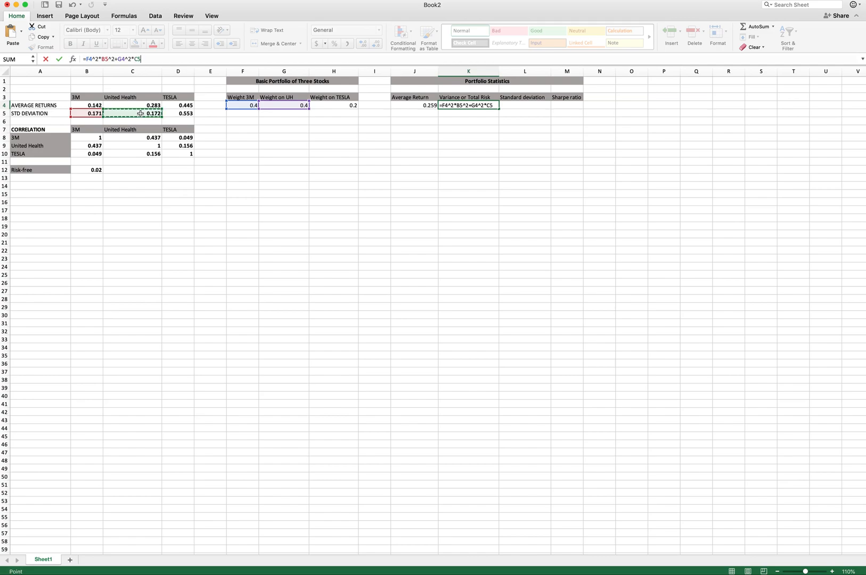
type("^2+")
left_click(329, 104)
type("^2+H4^2")
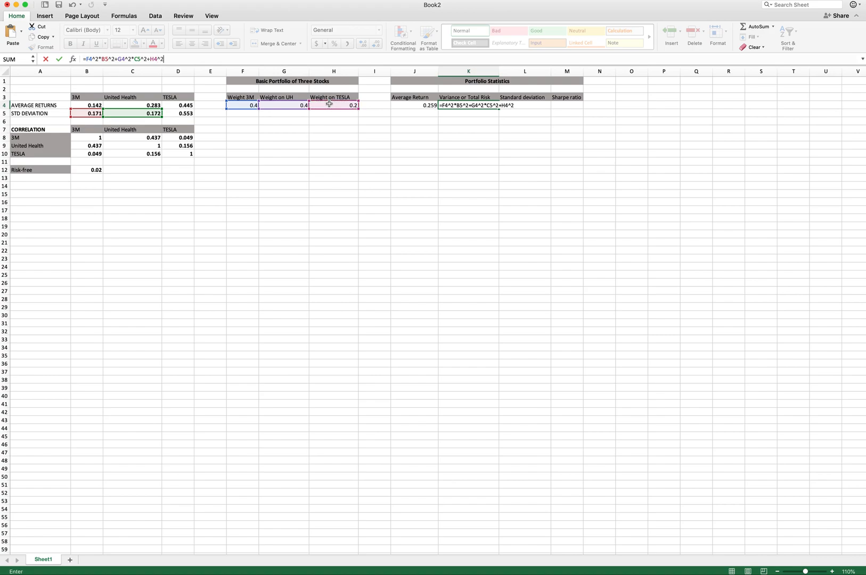
type("*")
left_click(188, 114)
type("^2")
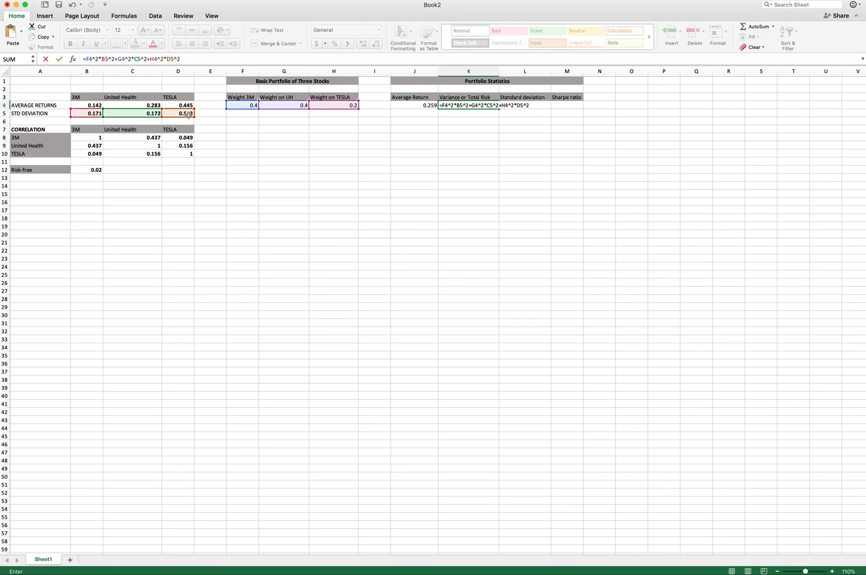
key("Return")
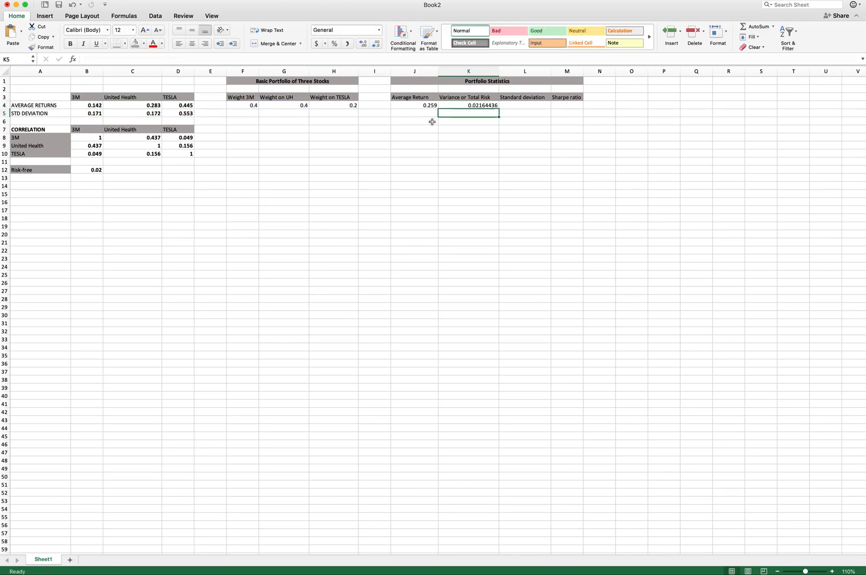
- Extend the K4 formula with the 3M–United Health covariance term +2*F4*G4*C8*B5*C5
left_click(475, 105)
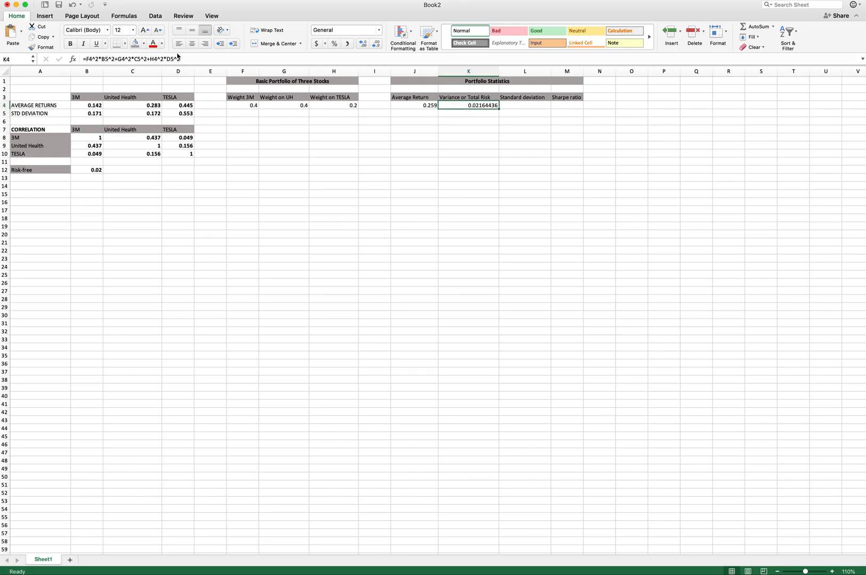
left_click(192, 58)
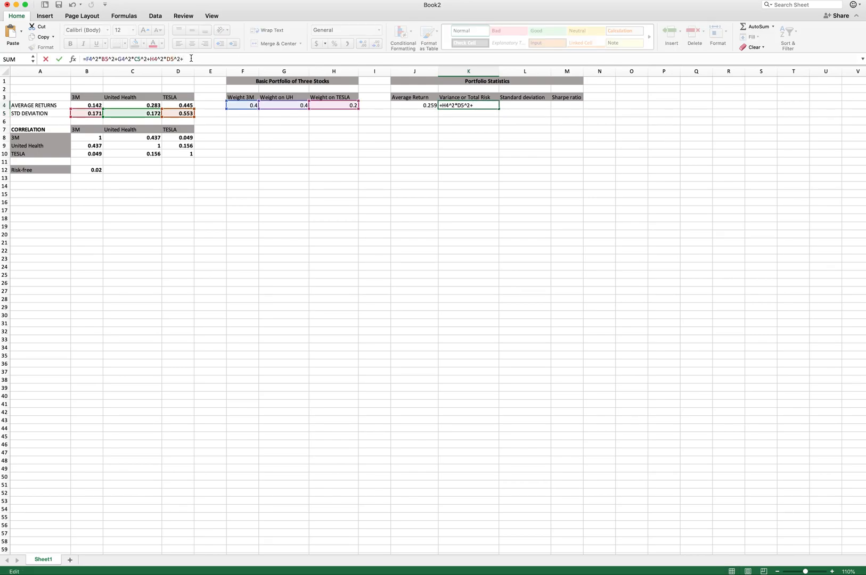
type("2*")
left_click(248, 106)
type("*")
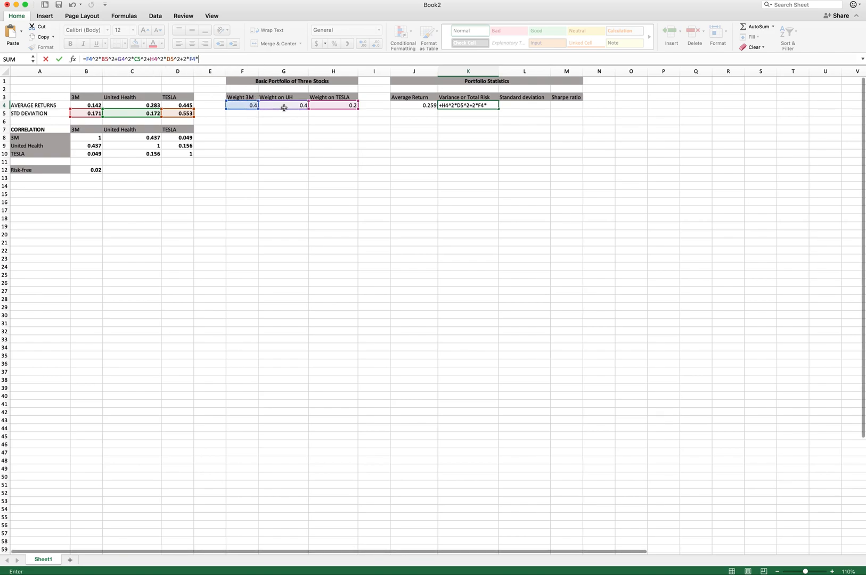
left_click(283, 107)
type("*")
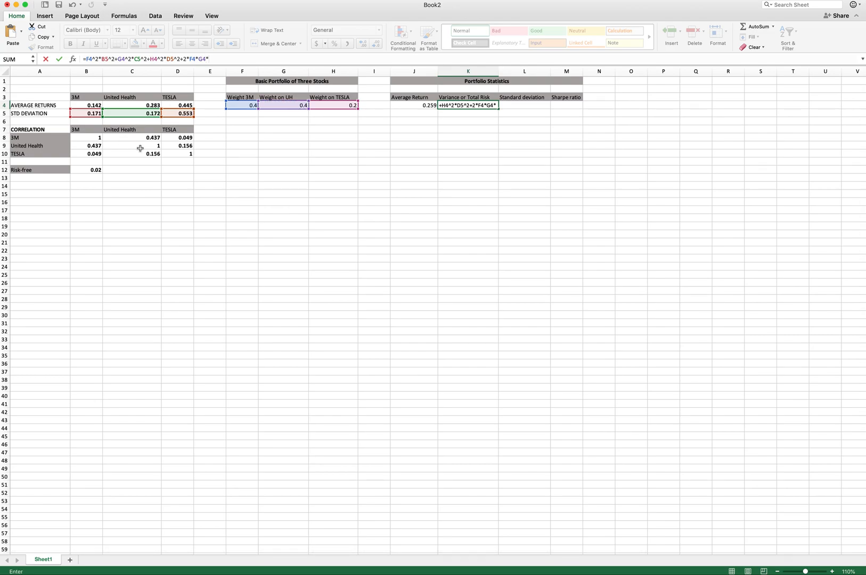
left_click(127, 139)
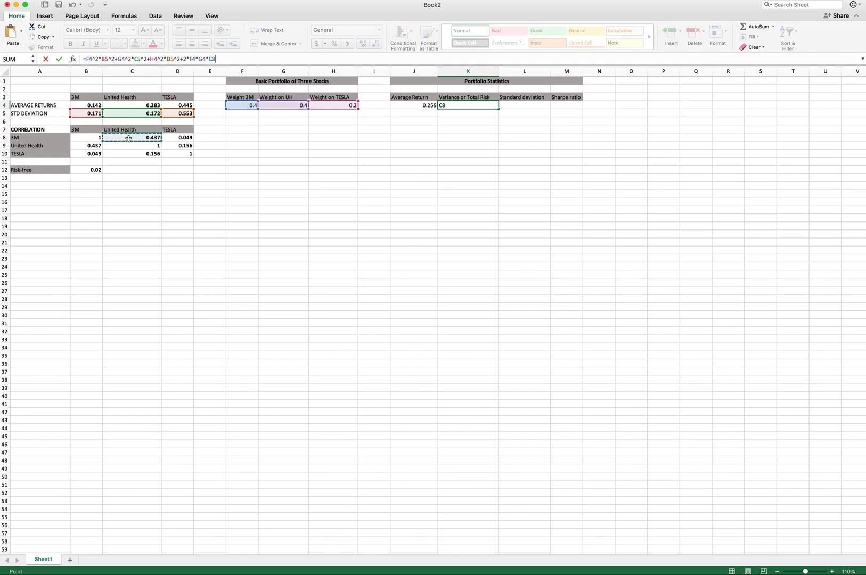
type("*")
left_click(89, 114)
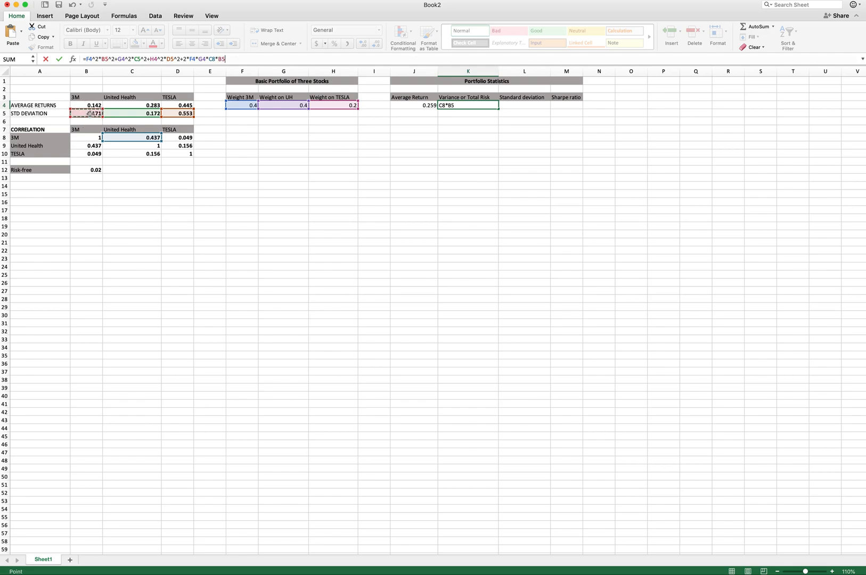
type("*")
left_click(147, 115)
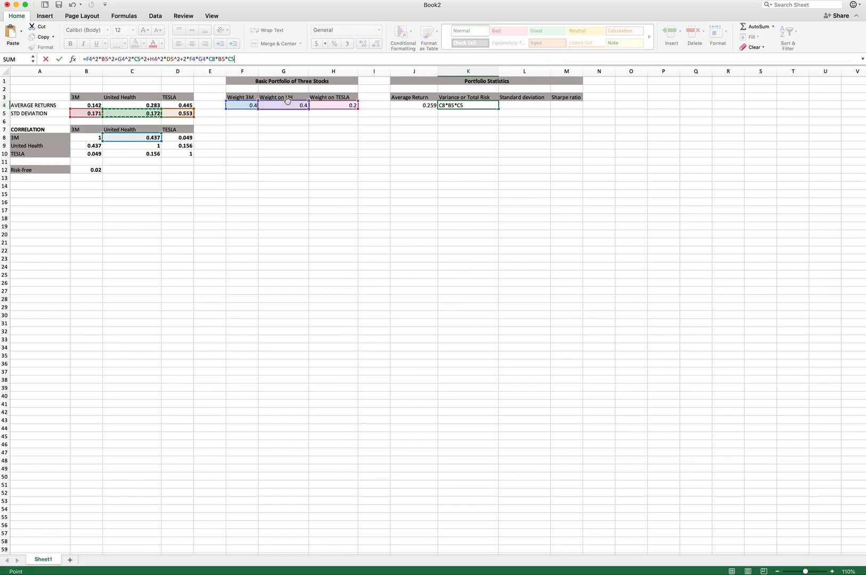
- Append the 3M–TESLA covariance term +2*F4*H4*D8*B5*D5 to the K4 formula
type("+2*")
left_click(242, 105)
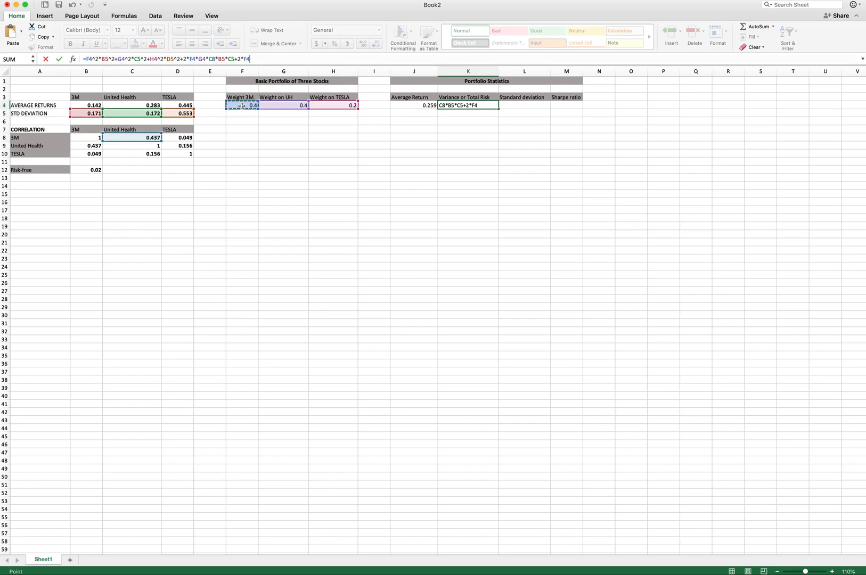
type("*")
left_click(342, 107)
type("*")
left_click(184, 138)
type("*")
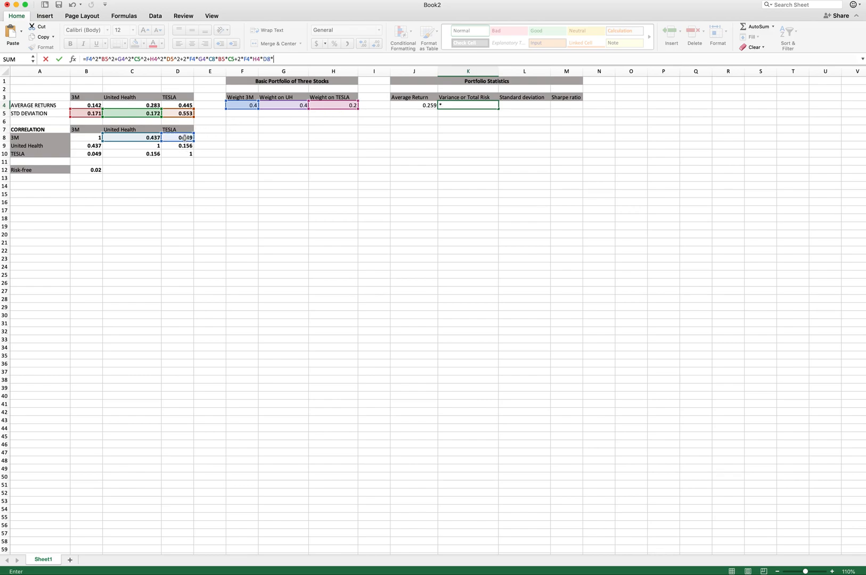
left_click(88, 113)
type("*")
left_click(184, 113)
type("+2*")
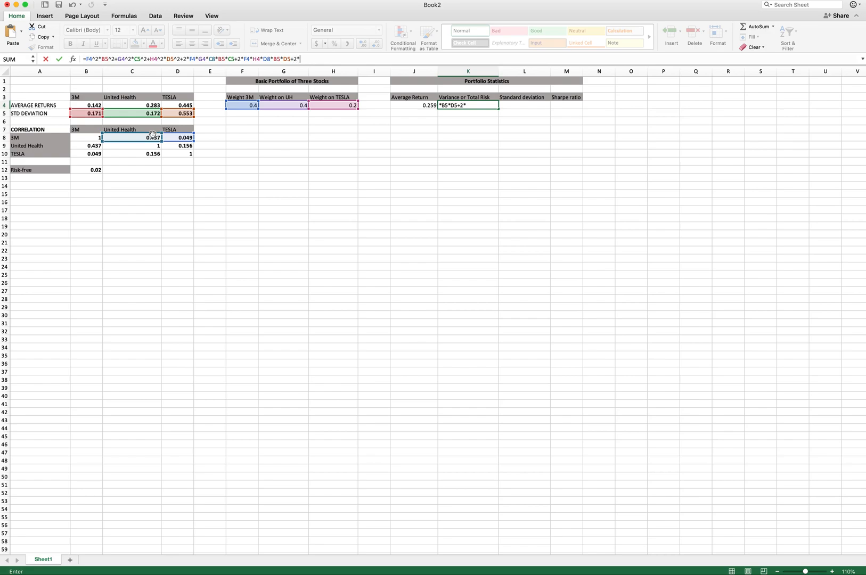
- Append the United Health–TESLA covariance term +2*G4*H4*D9*C5*D5 and confirm the completed variance formula in K4
left_click(292, 106)
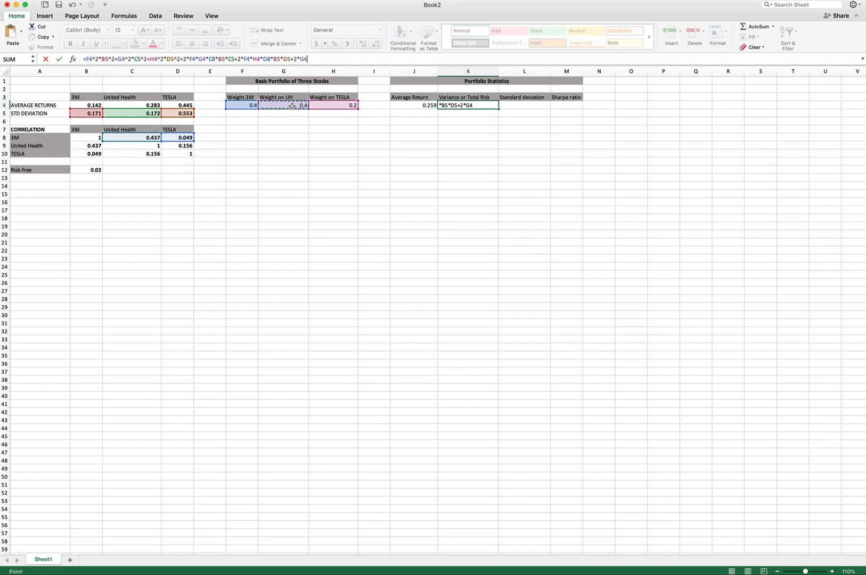
type("*")
left_click(338, 107)
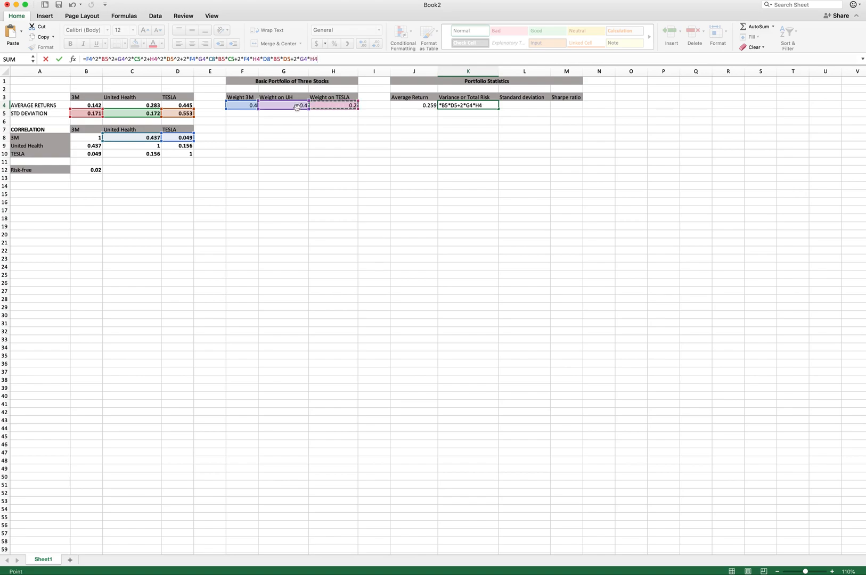
type("*")
left_click(179, 145)
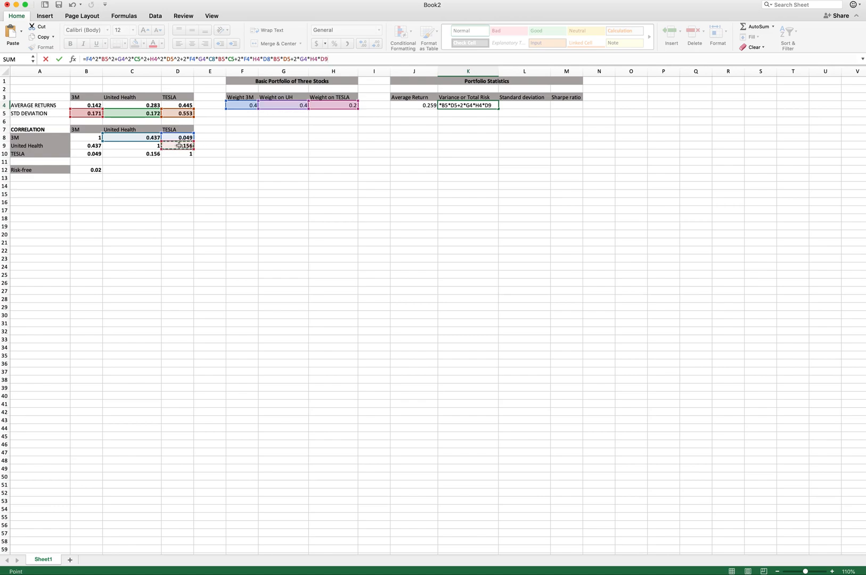
type("*")
left_click(148, 114)
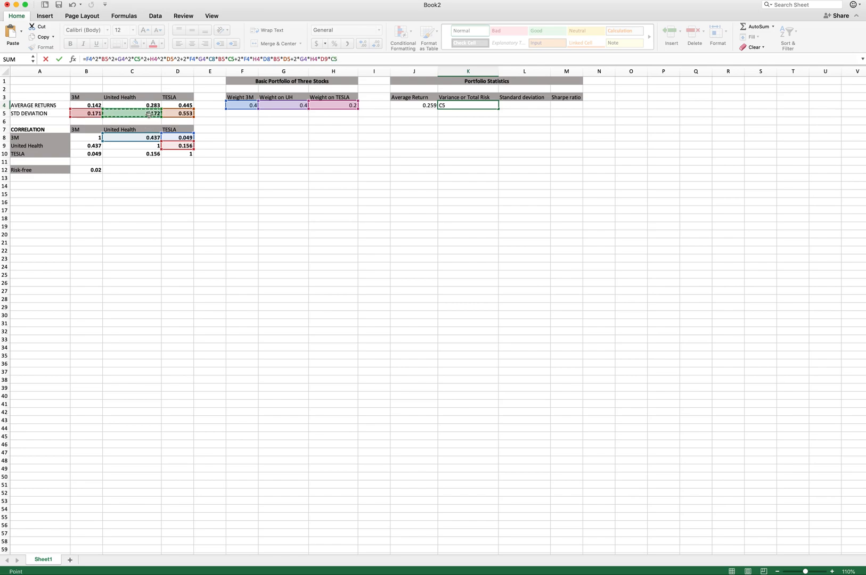
type("*")
left_click(177, 114)
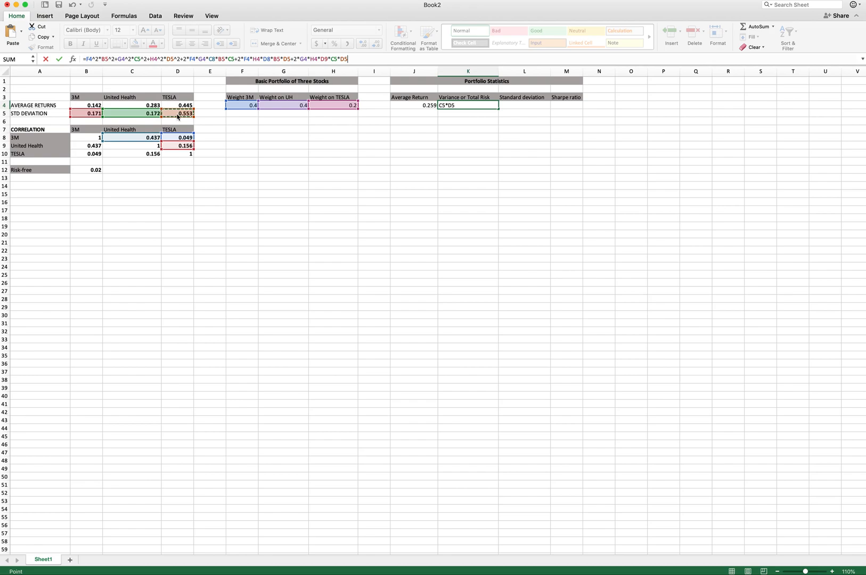
key("Return")
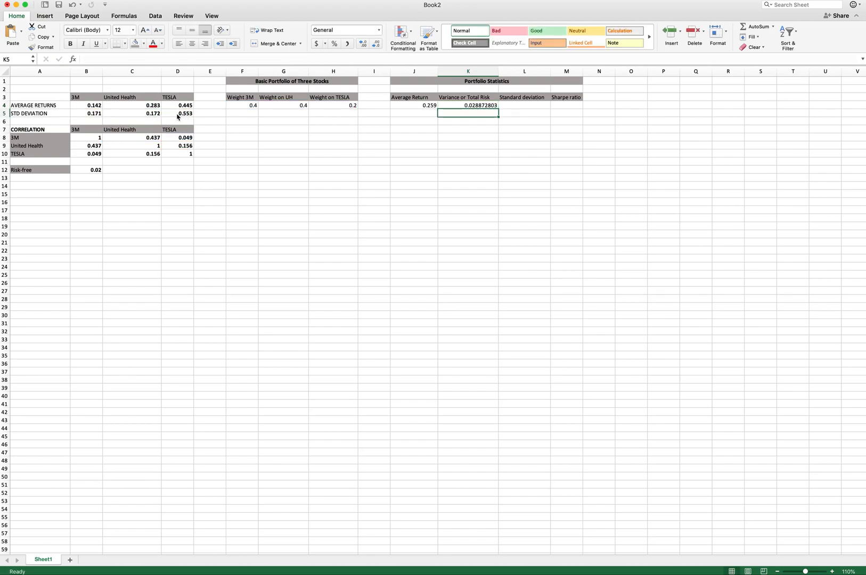
- Compute the portfolio standard deviation in L4 as =SQRT(K4) and widen column L to fit
left_click(518, 107)
type("=")
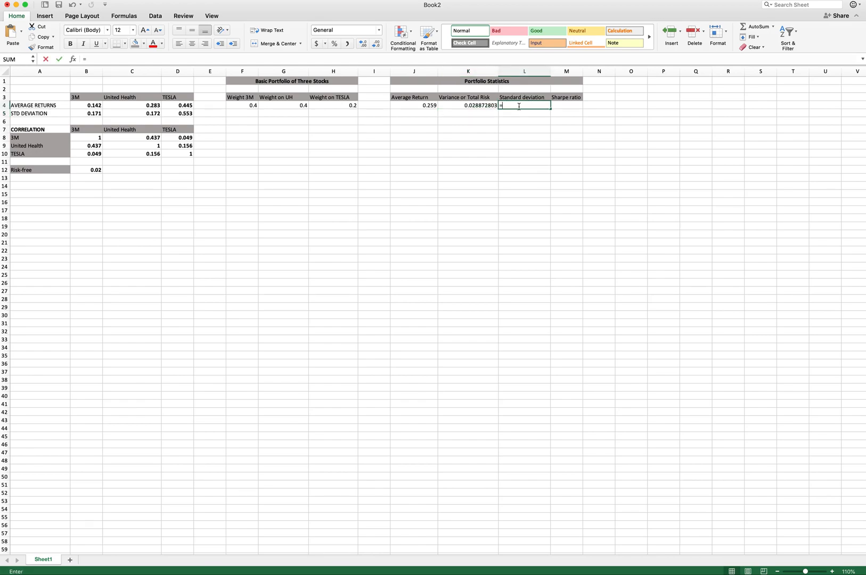
type("SQRT")
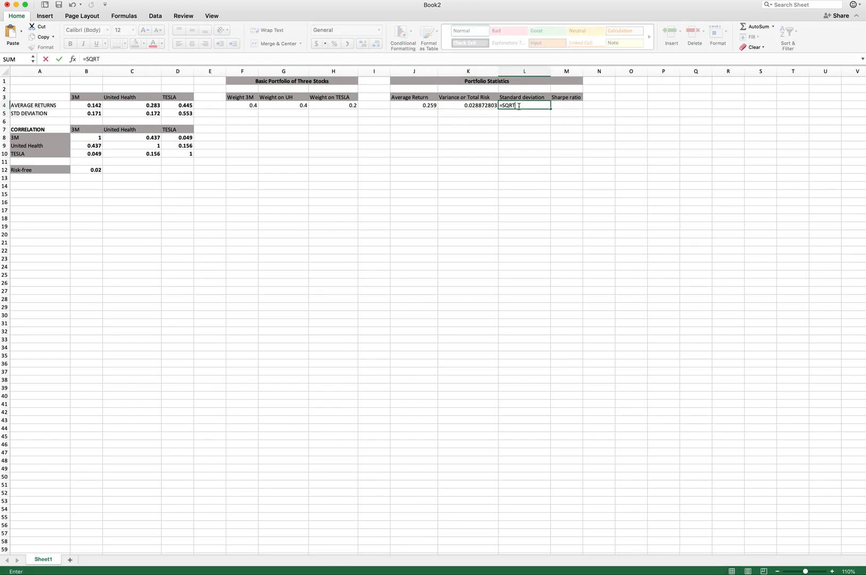
type("(")
left_click(467, 106)
type(")")
key("Return")
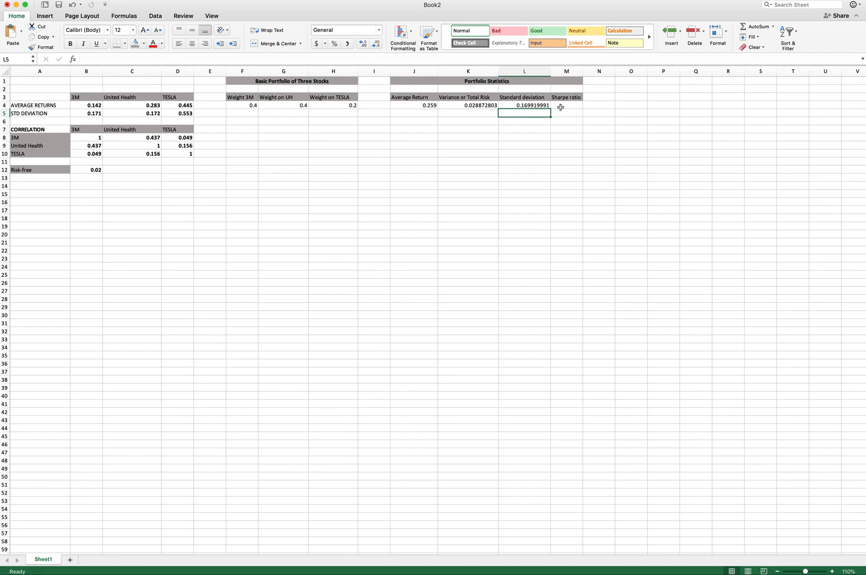
left_click_drag(552, 77, 556, 75)
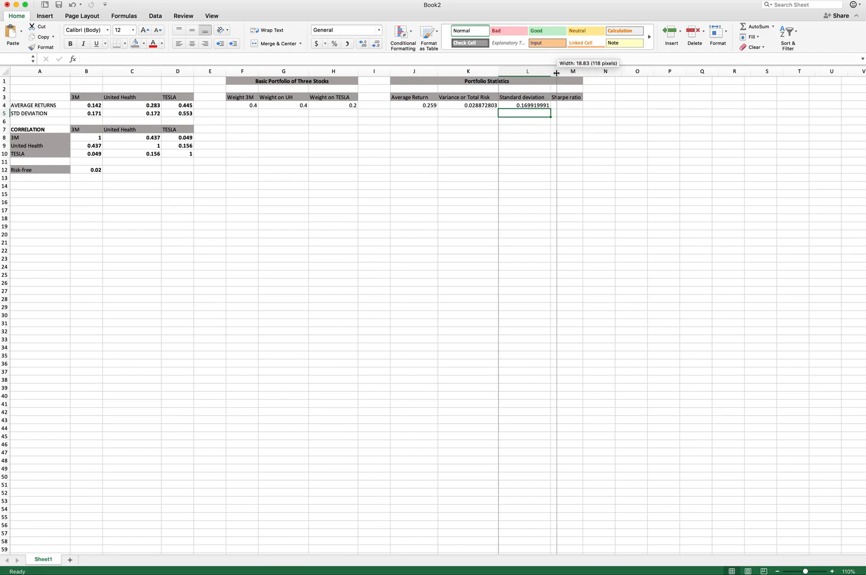
- Enter the Sharpe ratio formula =(J4-B12)/L4 in M4 and widen column M
left_click(570, 105)
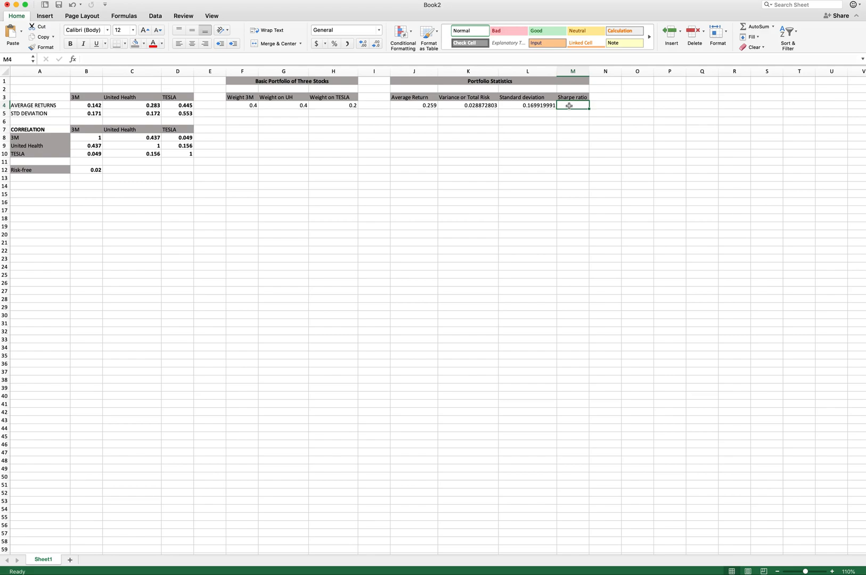
type("=(")
left_click(419, 105)
type("-")
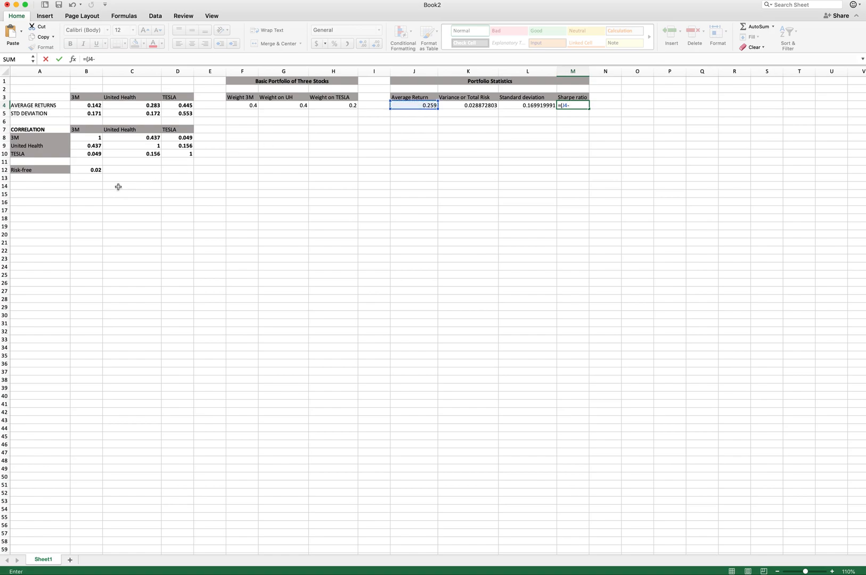
left_click(95, 171)
type(")/")
left_click(520, 105)
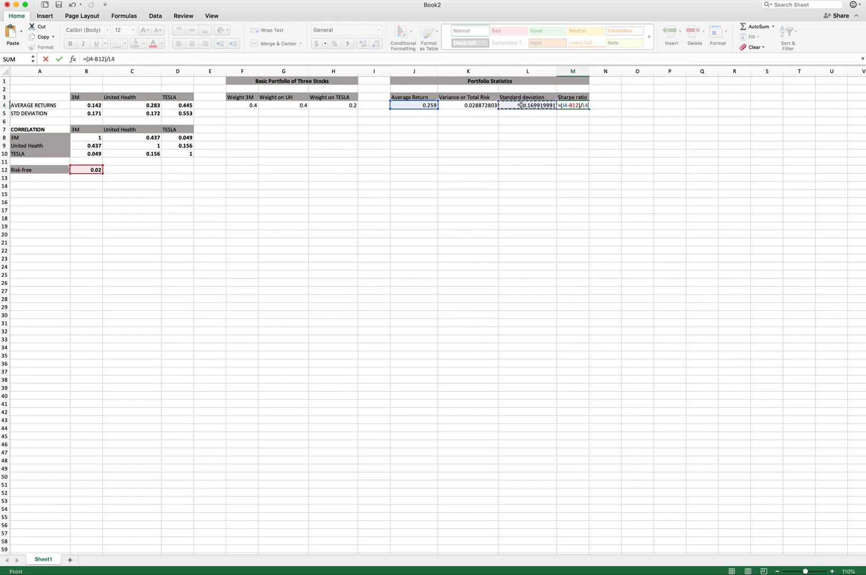
key("Return")
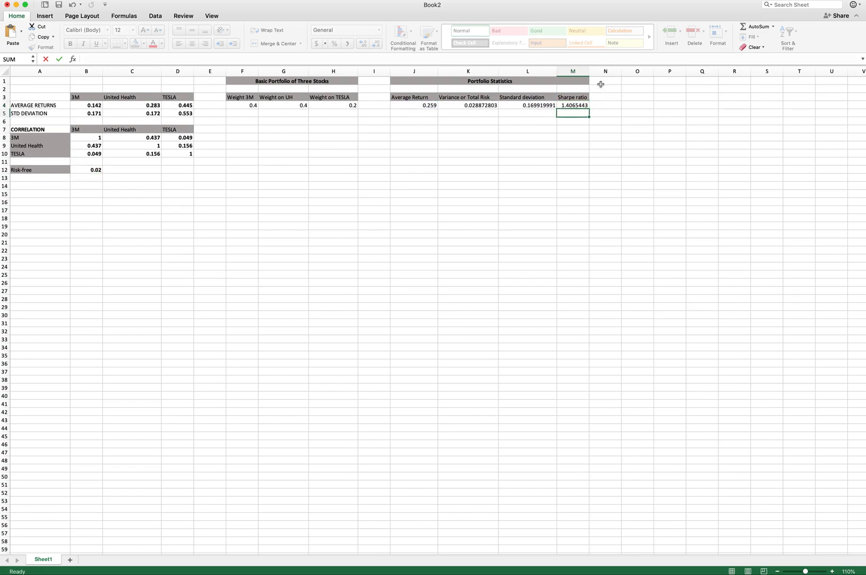
left_click_drag(556, 71, 562, 71)
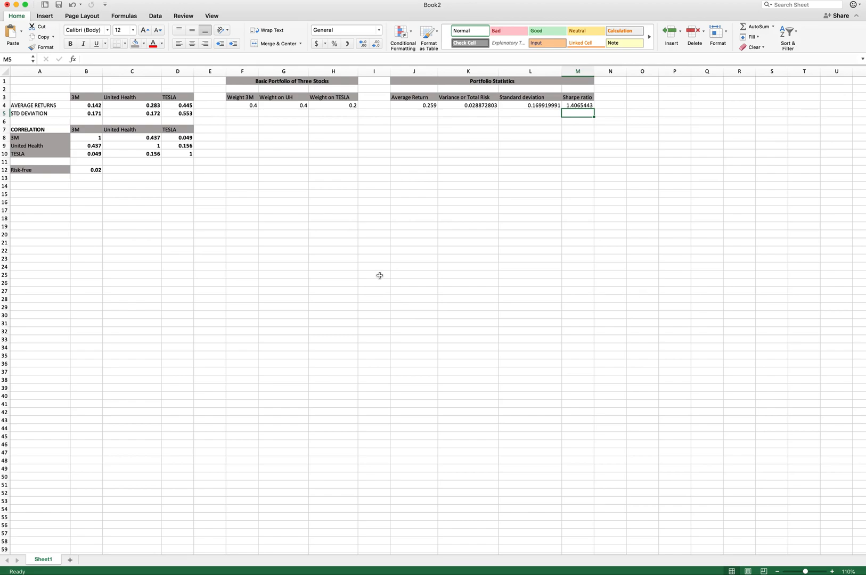
- Enter the heading Minimum Variance Portfolio in F8 and merge and center it across F8:I8
left_click(242, 138)
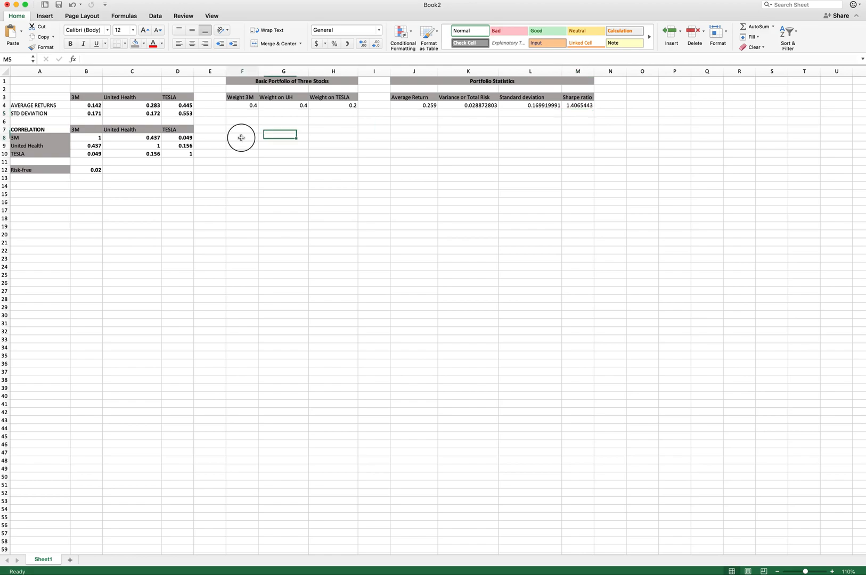
type("Minimum Variance Portfolio")
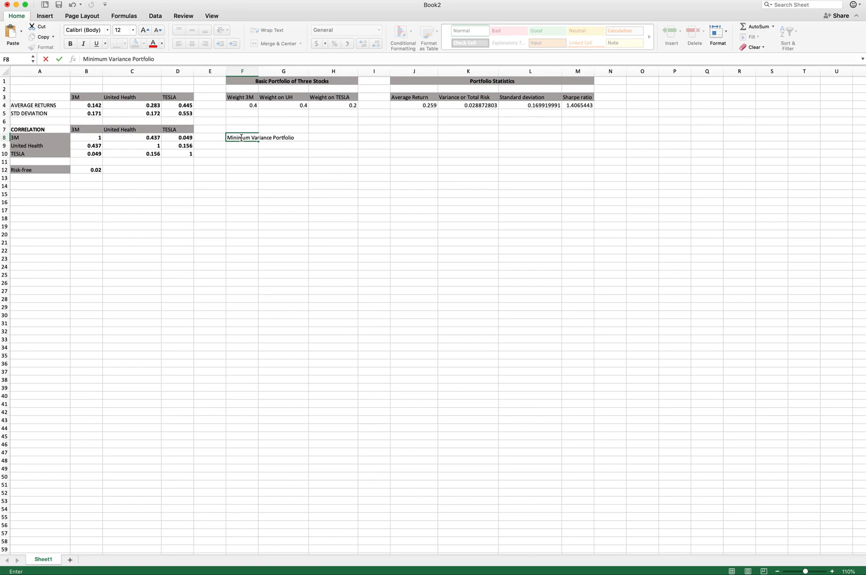
key("Return")
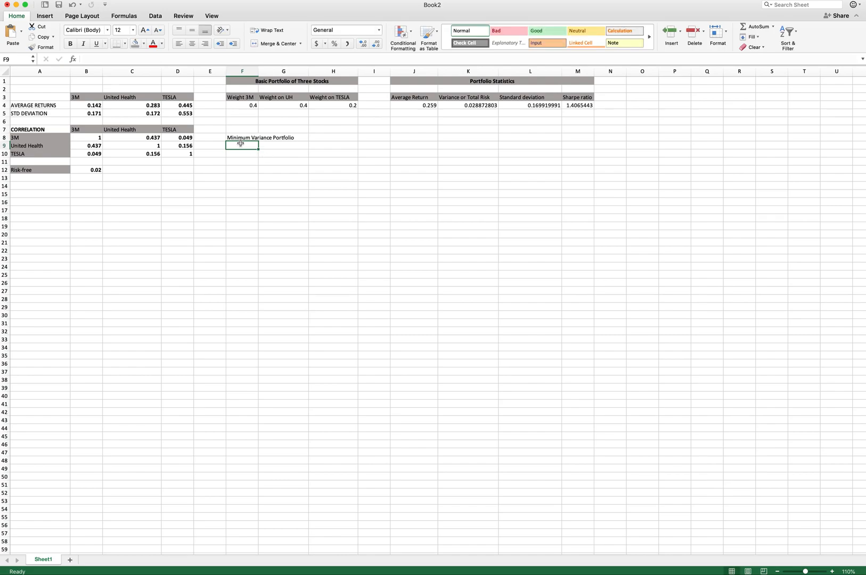
left_click_drag(240, 140, 361, 136)
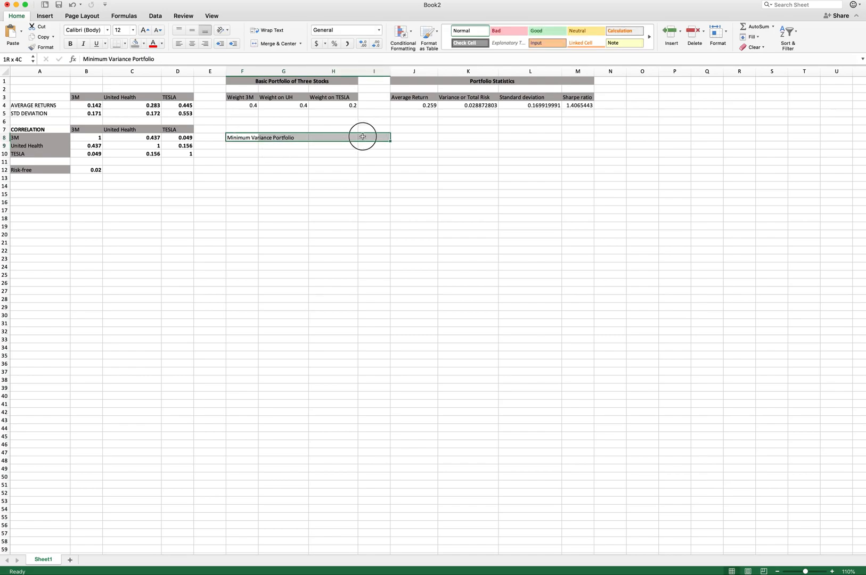
left_click(268, 45)
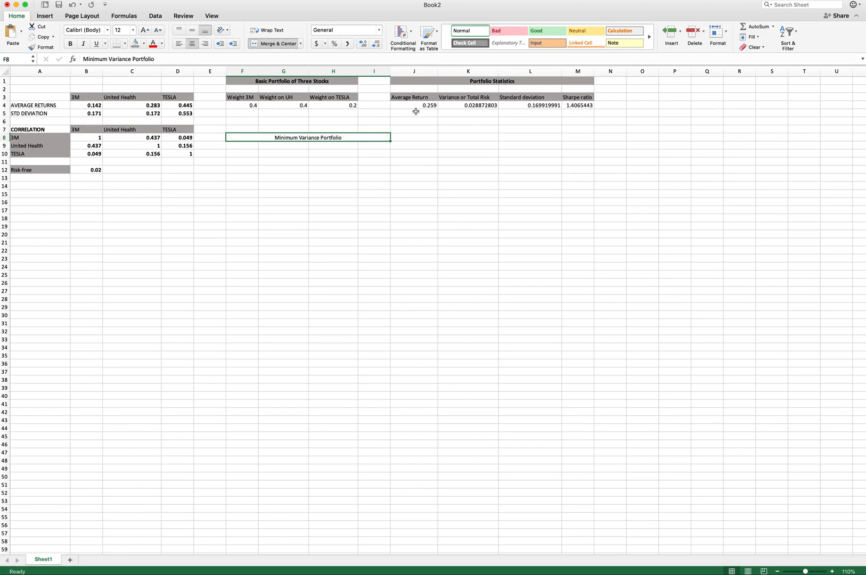
- Insert a new column at column I and unmerge the Minimum Variance Portfolio heading
left_click_drag(454, 139, 603, 138)
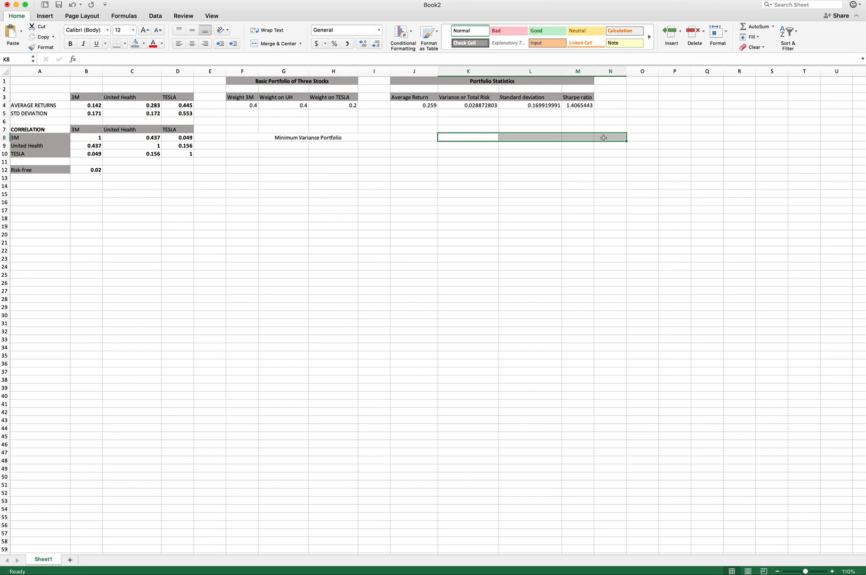
left_click(383, 72)
right_click(384, 73)
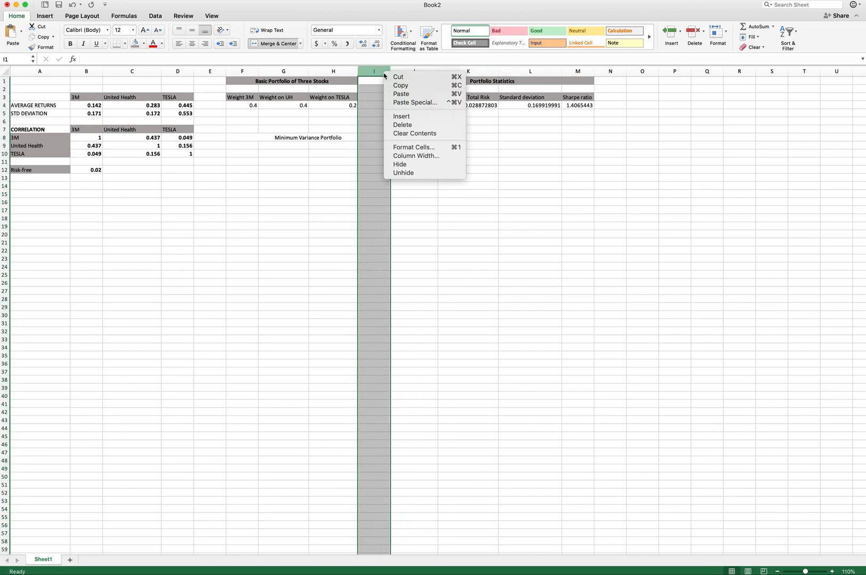
left_click(414, 117)
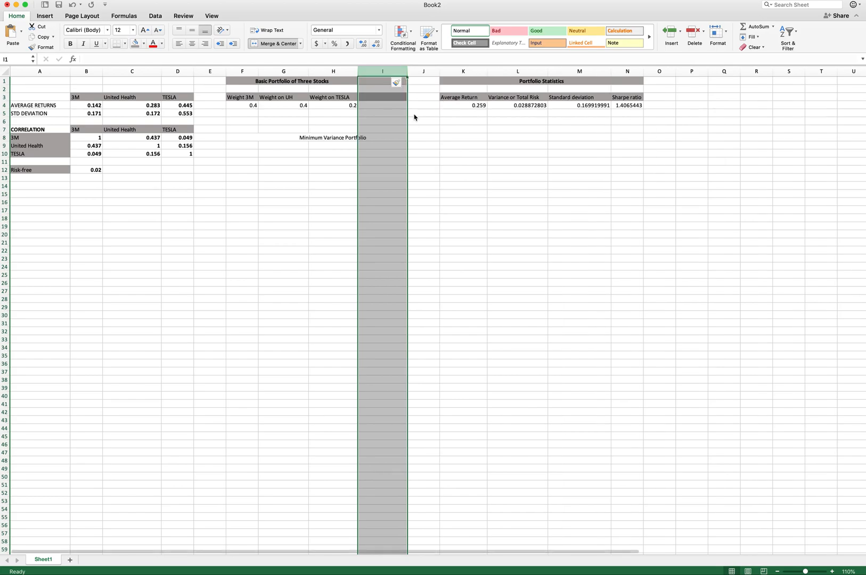
left_click(276, 137)
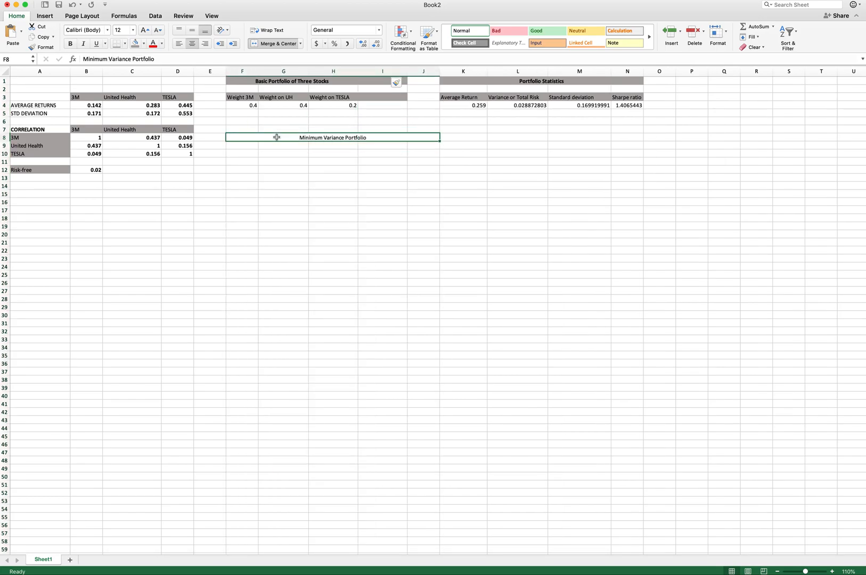
left_click(276, 43)
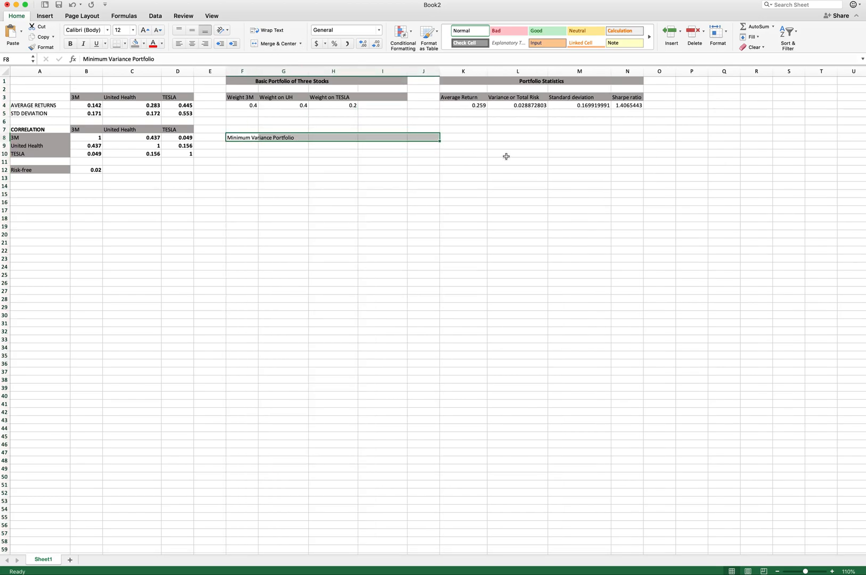
- Enter the heading Mean Variance Efficient Portfolio in K8
left_click(463, 139)
type("M")
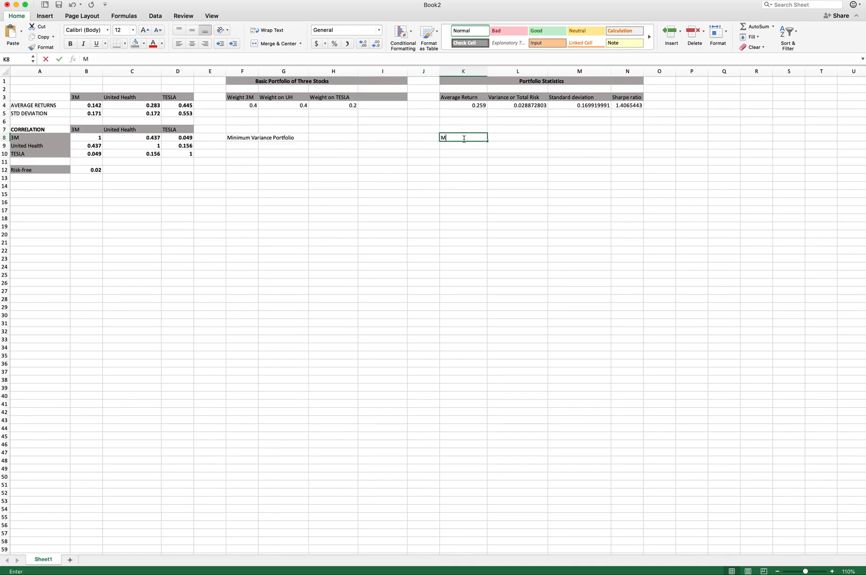
type("ean Variance Eff")
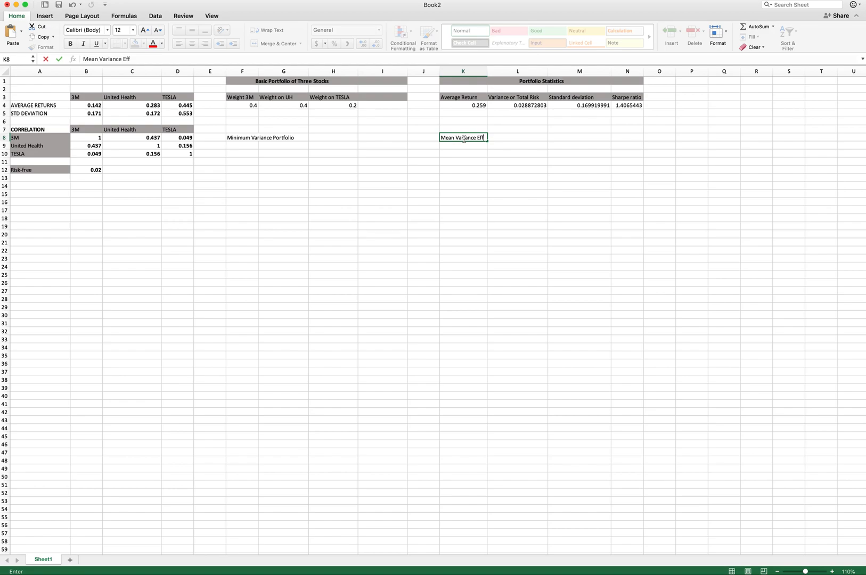
type("icient Portfolio")
key("Return")
- Merge and center the Mean Variance Efficient Portfolio heading across K8:N8, make it bold and give it a gray fill
left_click(452, 137)
left_click_drag(452, 137, 628, 139)
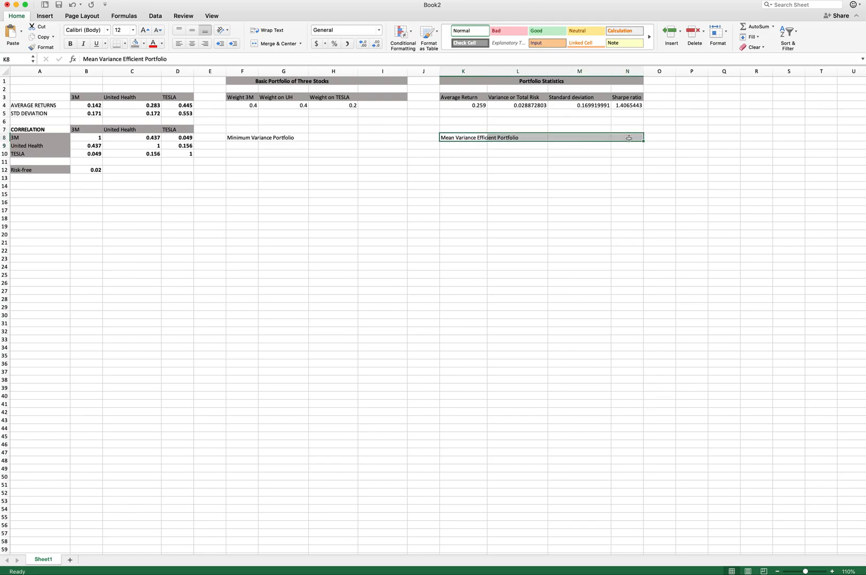
left_click(265, 44)
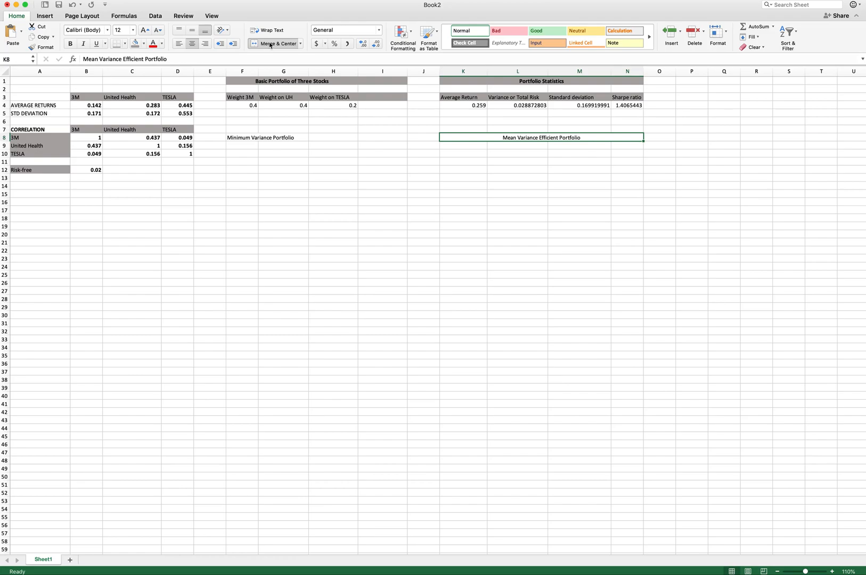
key("super+b")
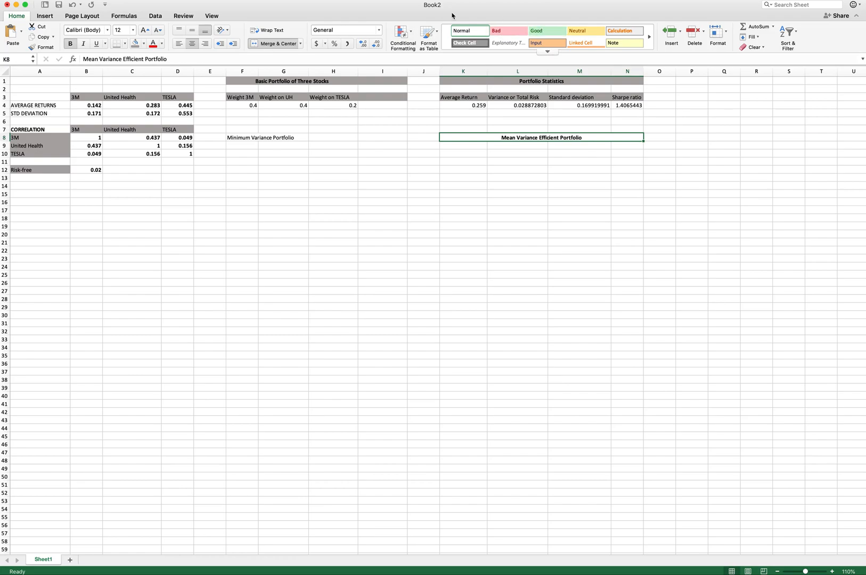
left_click(135, 44)
- Merge and center the Minimum Variance Portfolio heading across F8:I8, with gray fill and bold text
left_click_drag(234, 137, 386, 137)
left_click(269, 44)
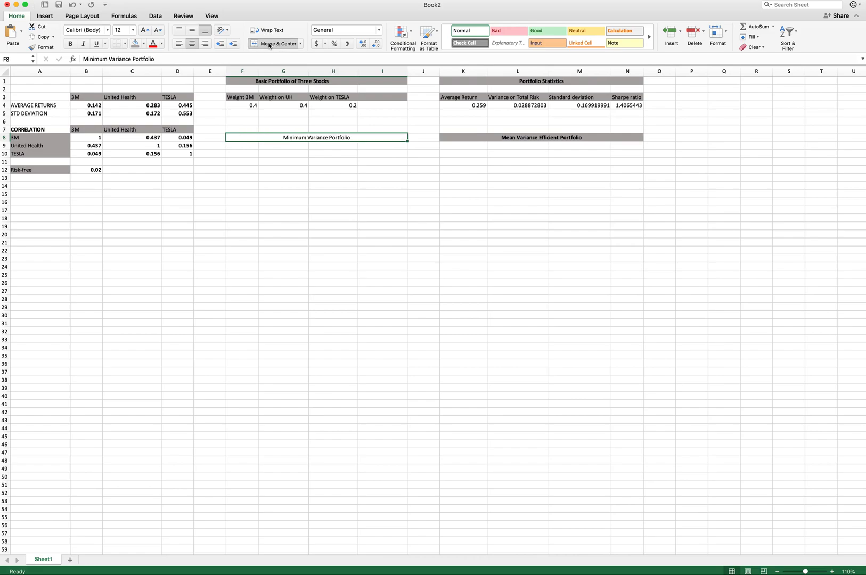
left_click(135, 44)
key("super+b")
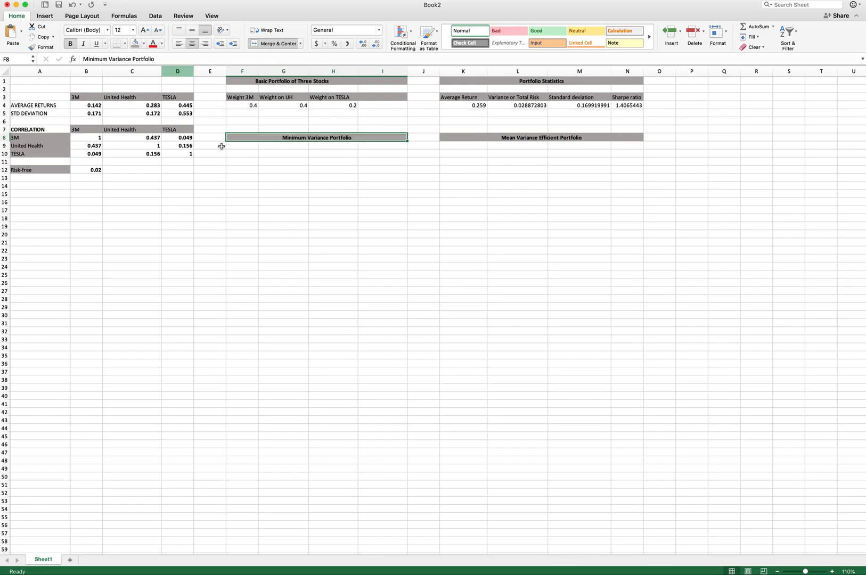
left_click(244, 147)
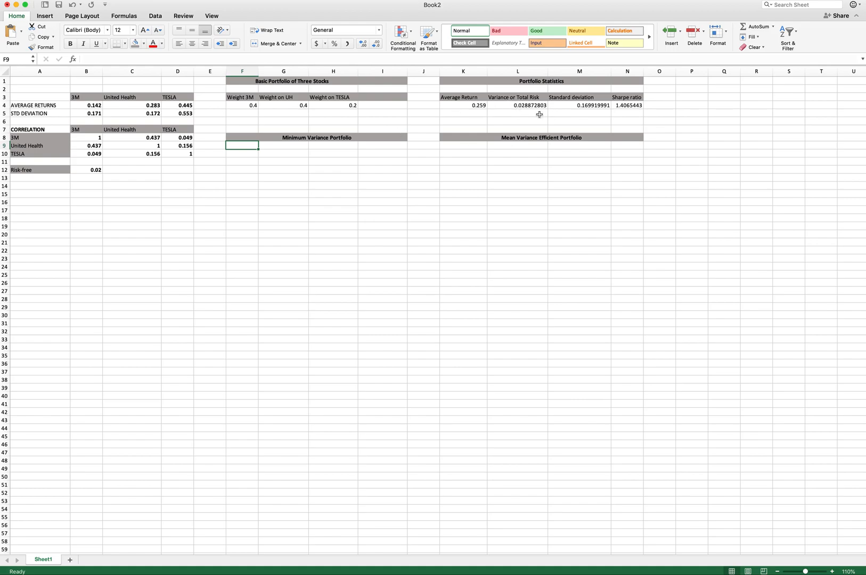
- Open Solver with the variance cell L4 as the objective, set to minimise
left_click(517, 105)
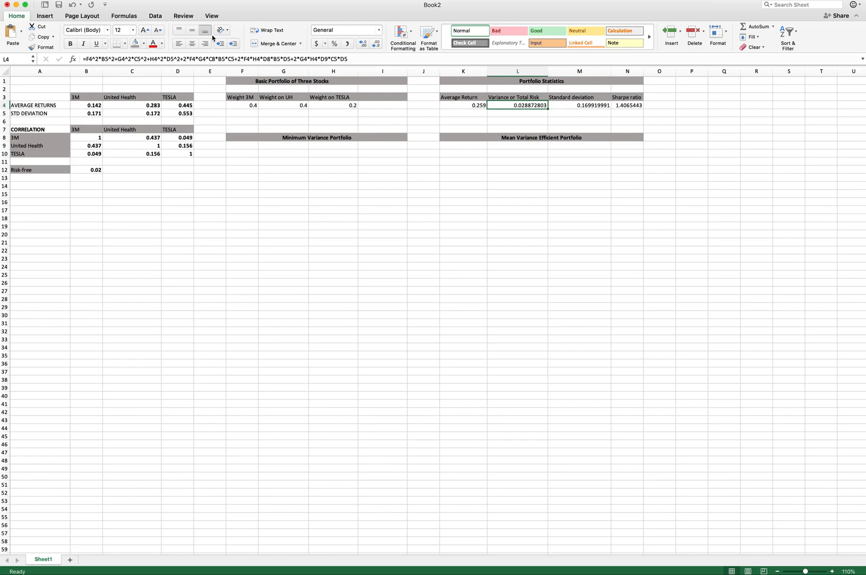
left_click(155, 16)
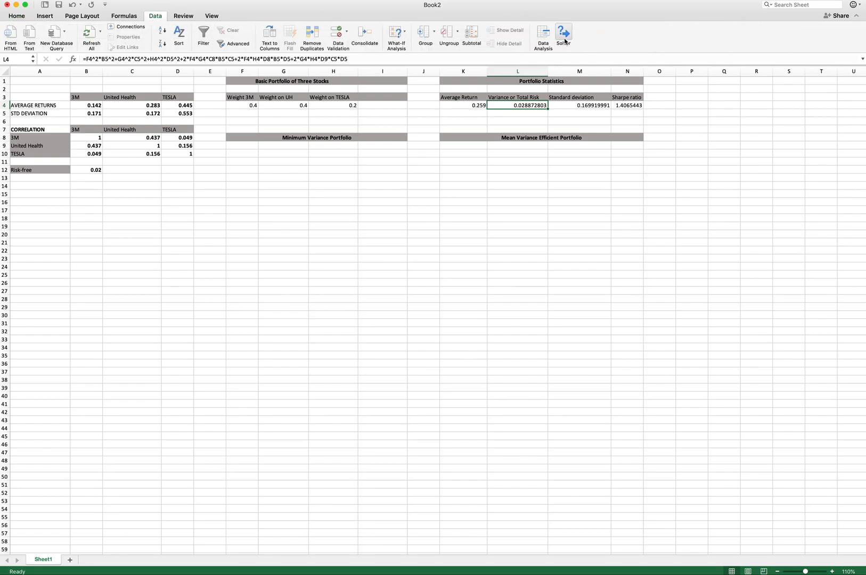
left_click(563, 36)
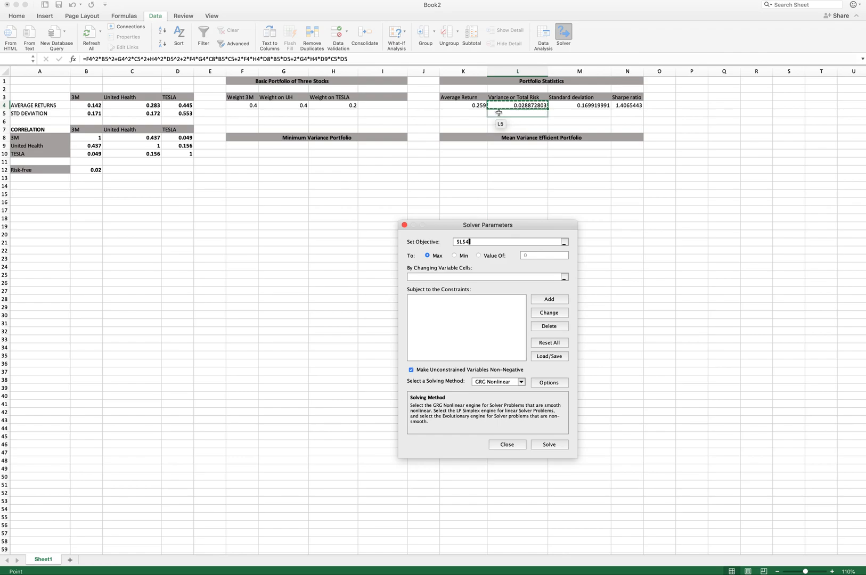
left_click(455, 256)
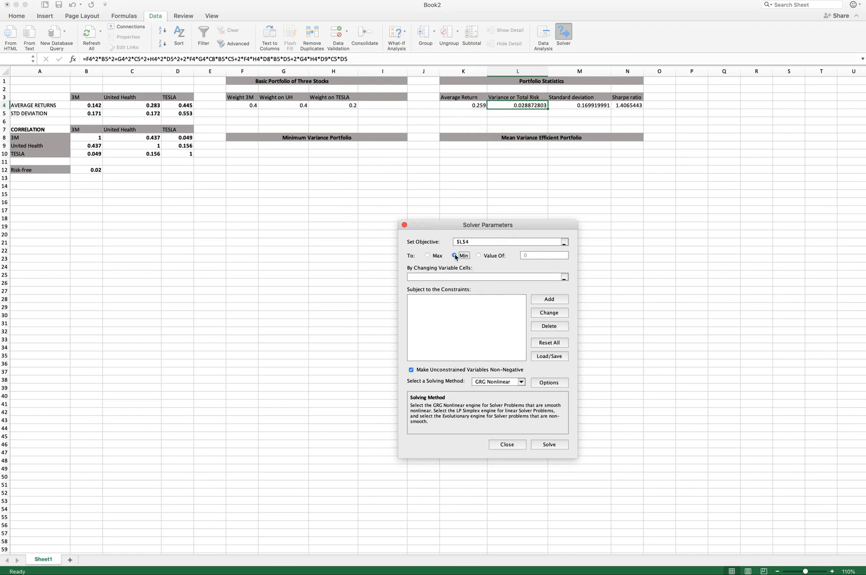
left_click(429, 277)
- Let Solver vary weights F4:G4 without the non-negativity restriction, then solve and keep the solution
left_click(247, 105)
left_click_drag(247, 105, 300, 106)
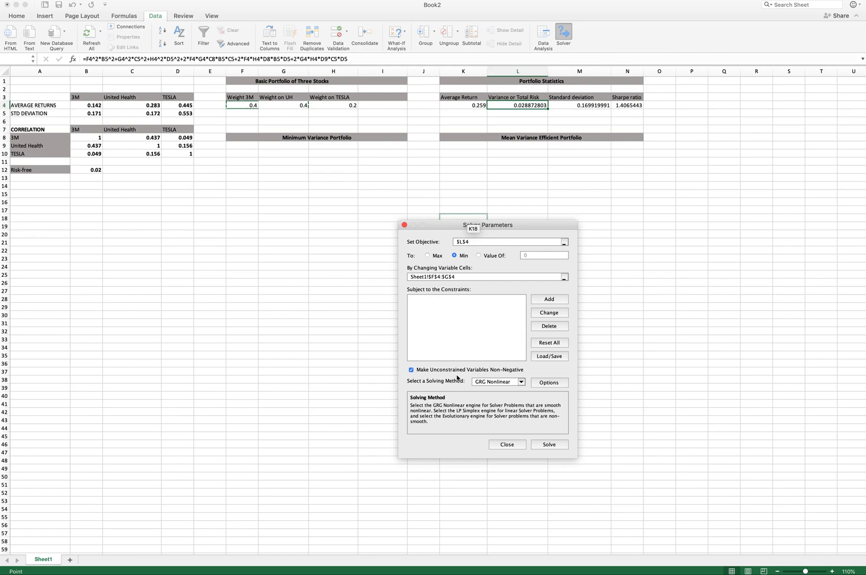
left_click(412, 370)
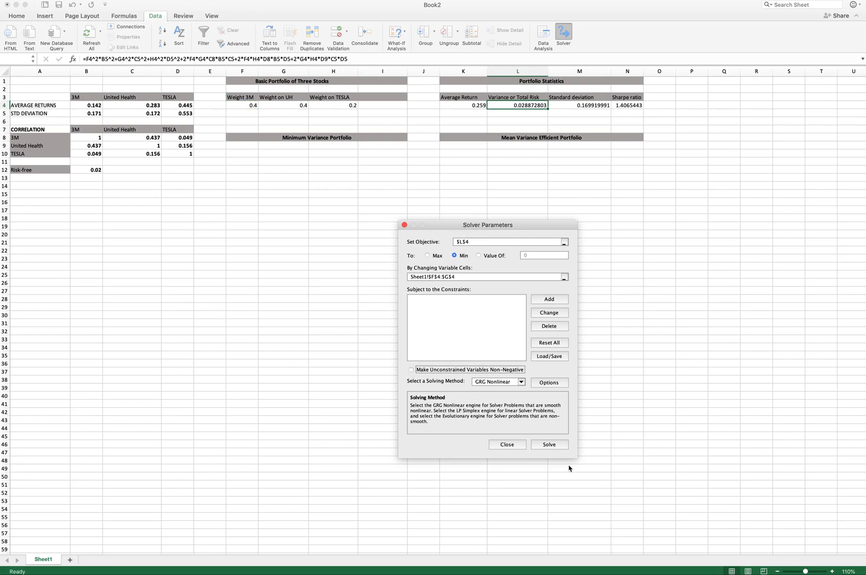
left_click(550, 444)
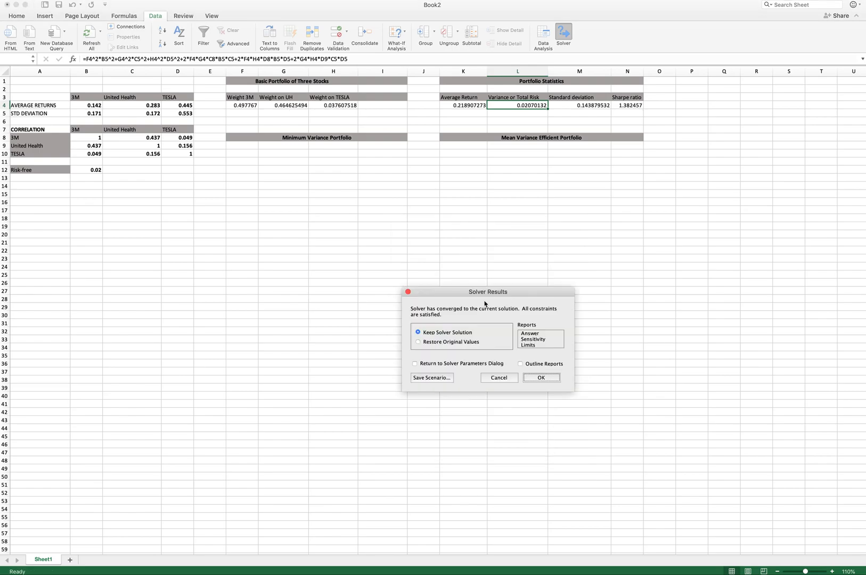
left_click(541, 379)
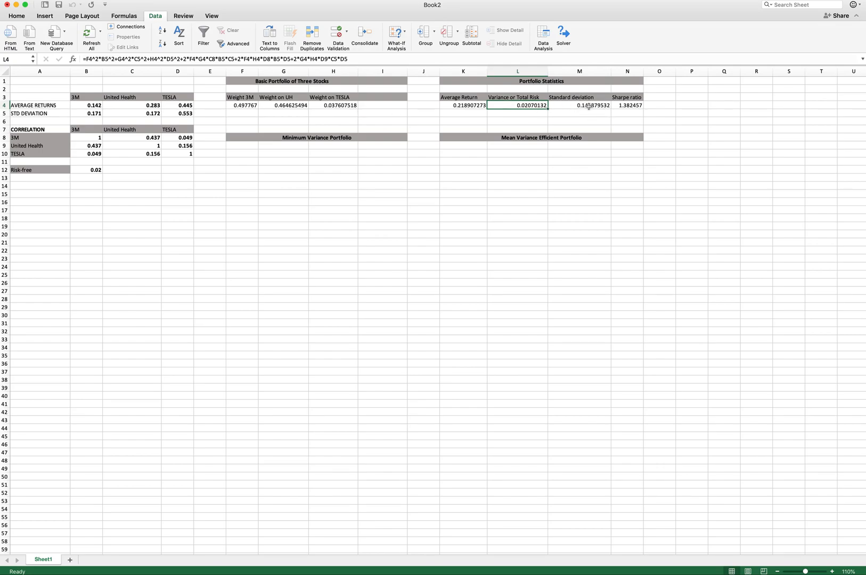
- Copy the basic portfolio's weight labels and values into the Minimum Variance Portfolio block starting at F9
left_click_drag(238, 100, 333, 108)
key("super+c")
left_click(246, 145)
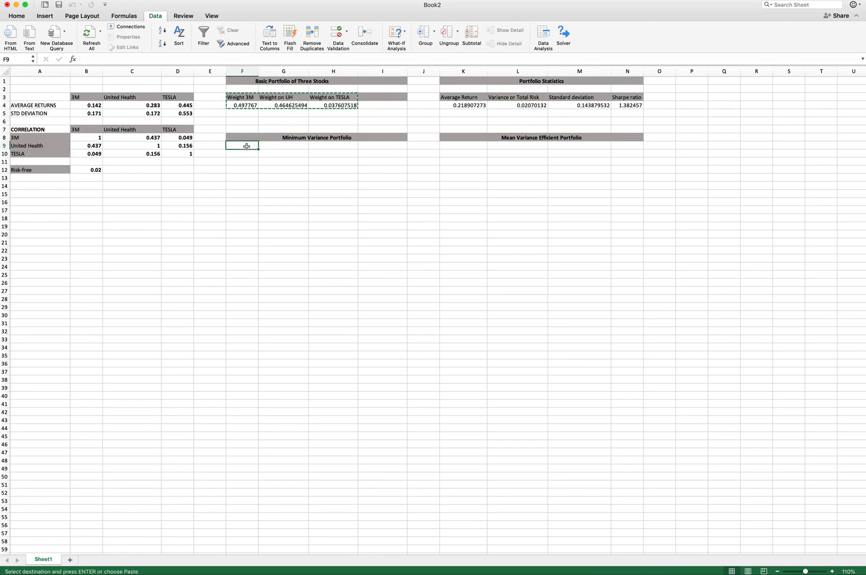
key("super+v")
- Paste the portfolio statistics labels and values as values only into F11:I12, then widen the column to fit
left_click(253, 170)
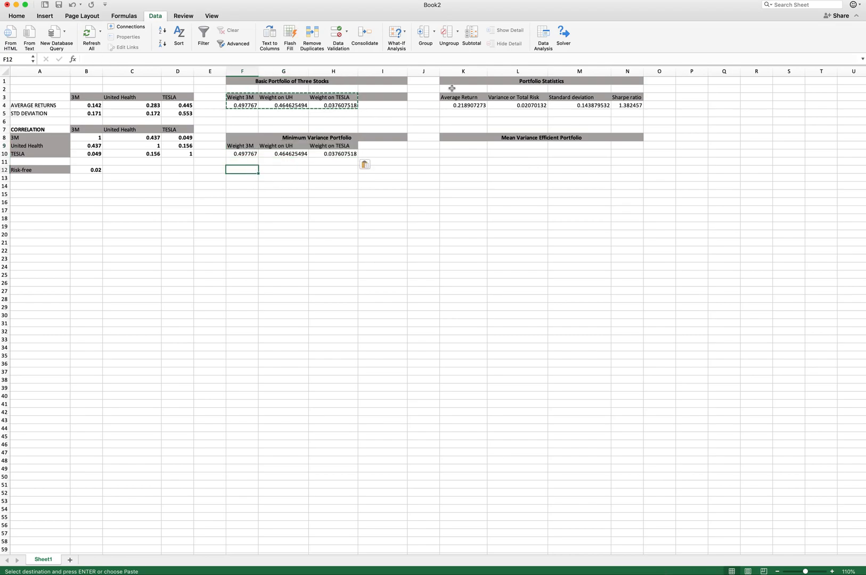
left_click_drag(452, 97, 626, 106)
key("super+c")
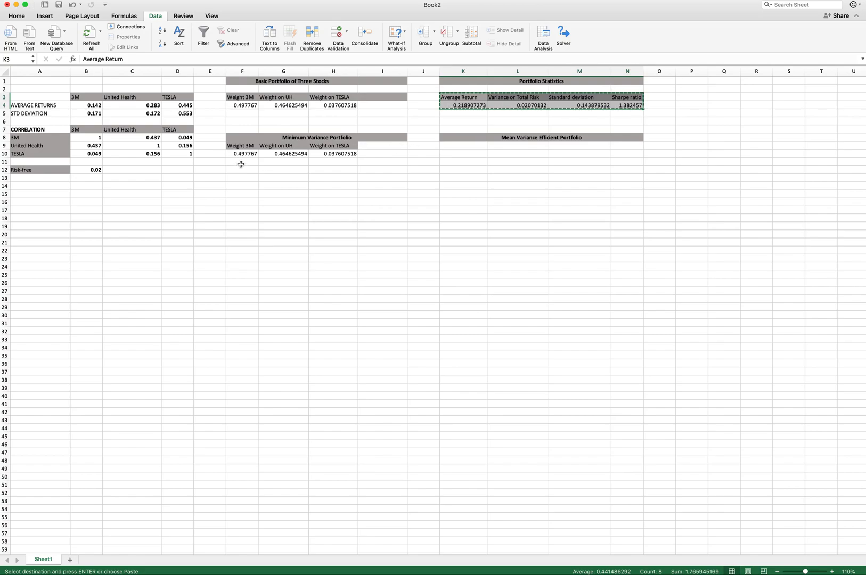
left_click(240, 164)
key("super+v")
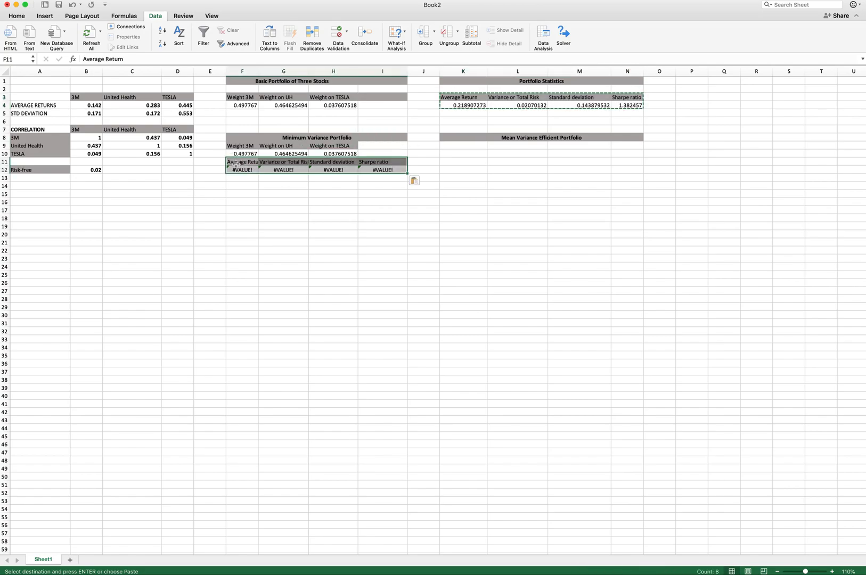
key("super+z")
right_click(238, 163)
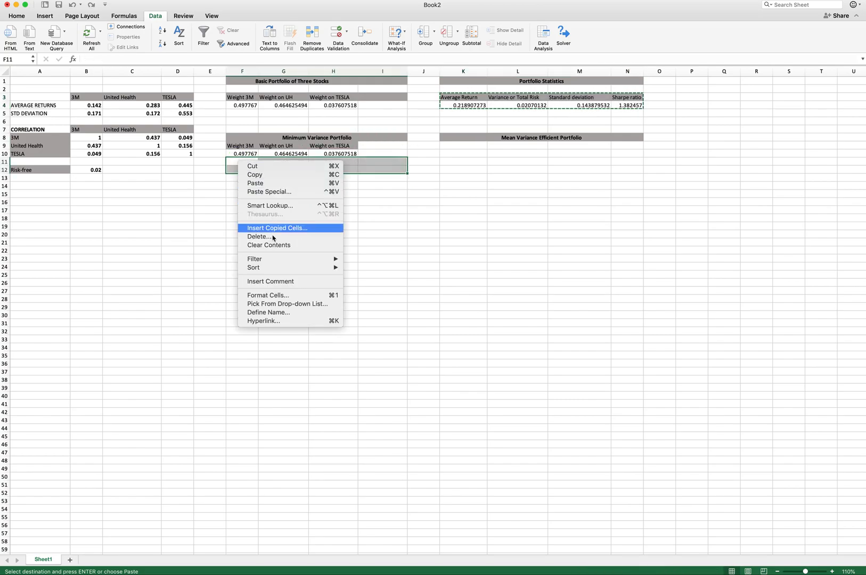
left_click(259, 191)
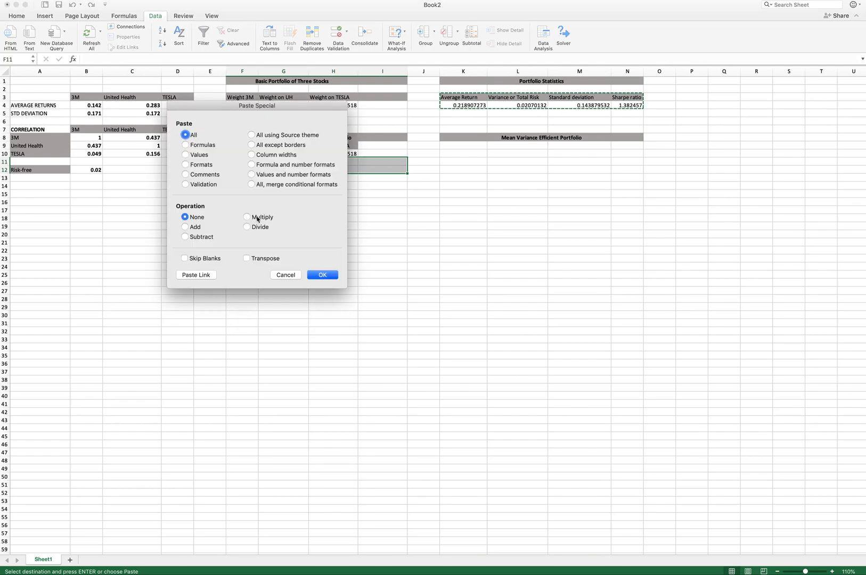
left_click(254, 174)
left_click(323, 275)
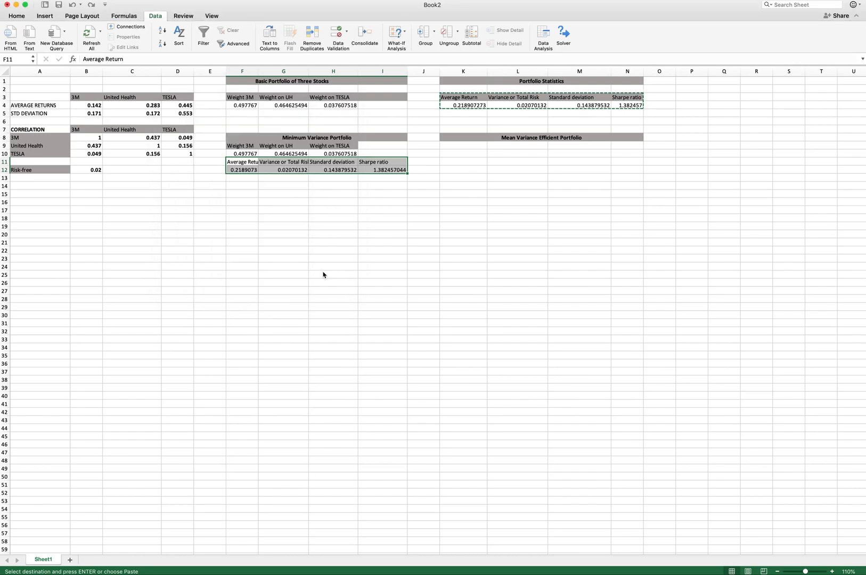
left_click(245, 161)
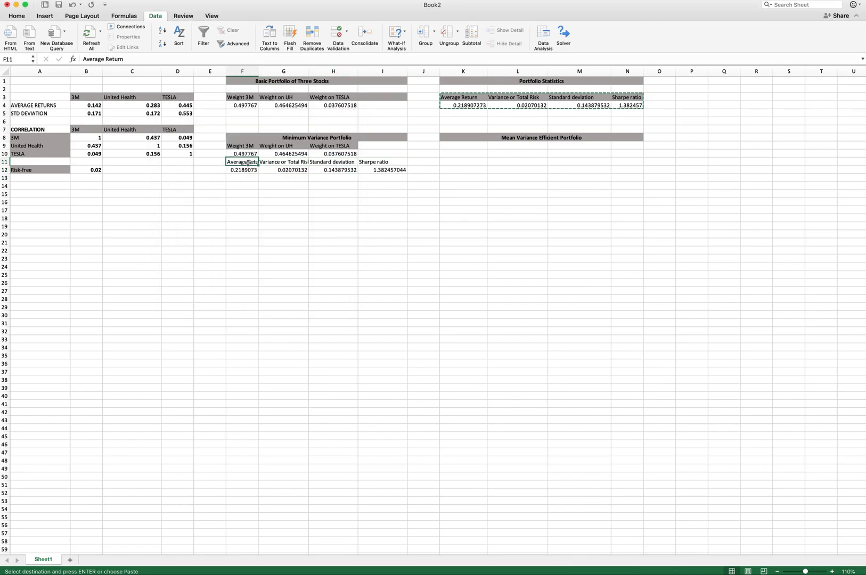
left_click_drag(263, 71, 324, 71)
- Give the weight label row F9:I9 and the statistics label row F11:I11 a light gray fill
left_click_drag(234, 146, 377, 145)
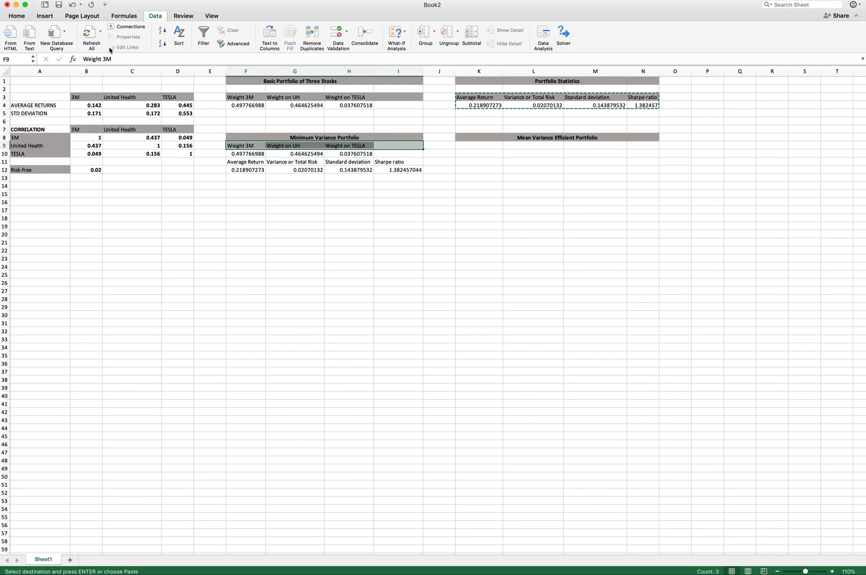
left_click(17, 15)
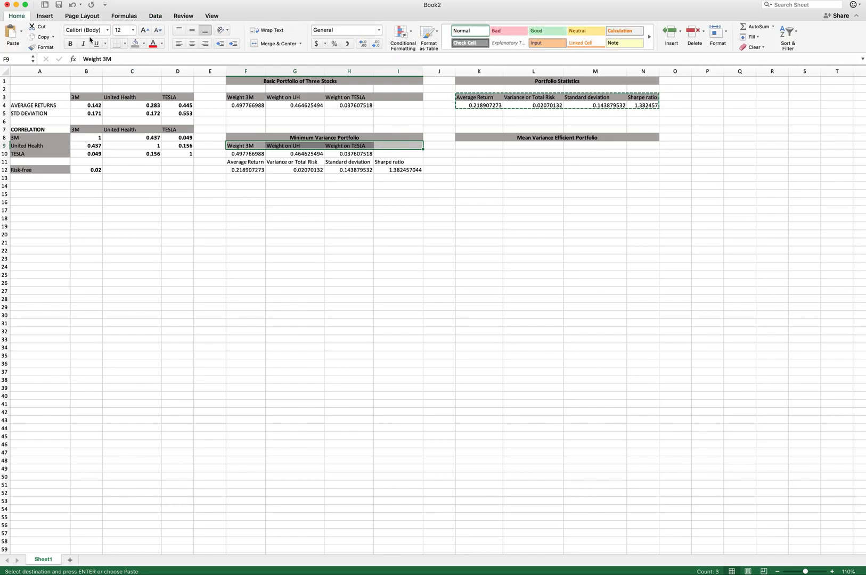
left_click(144, 45)
left_click(155, 92)
left_click_drag(234, 162, 389, 165)
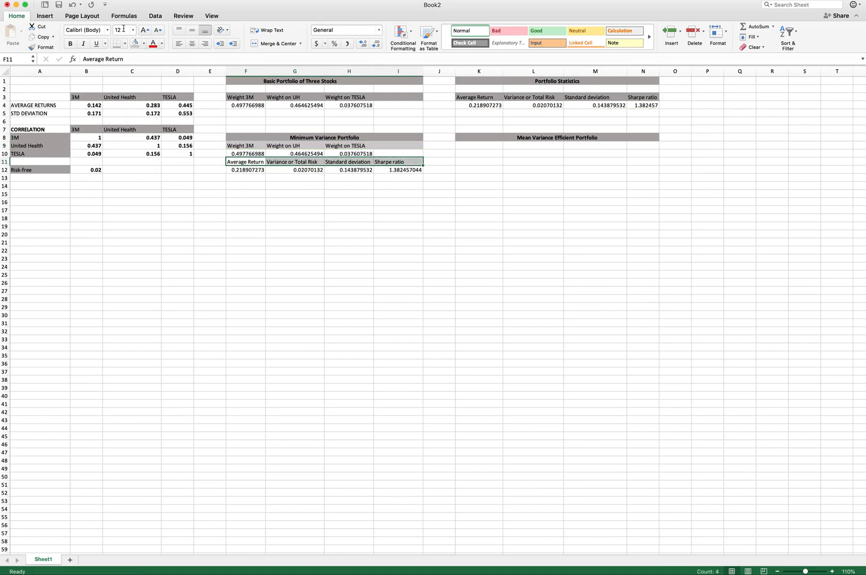
left_click(135, 43)
left_click(286, 271)
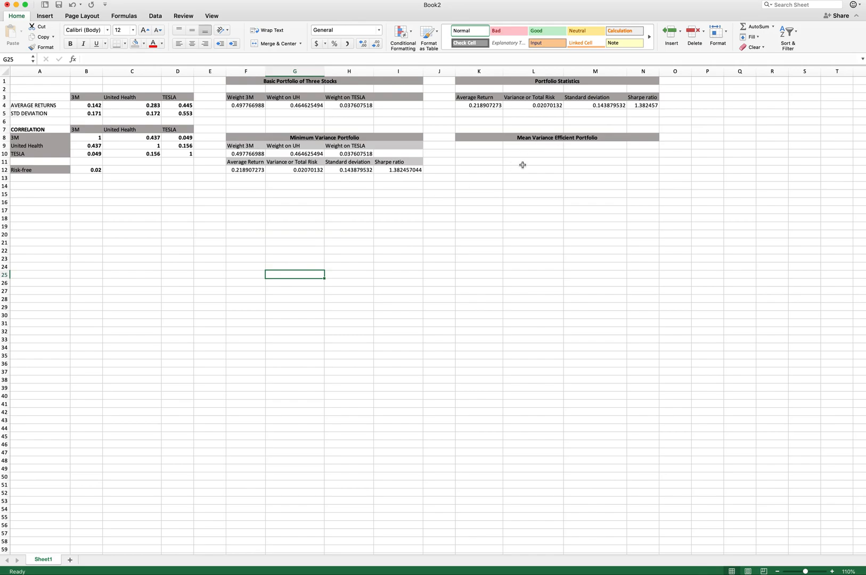
- Run Solver to maximise the Sharpe ratio in N4 by changing weights F4:G4, keeping the solution
left_click(469, 147)
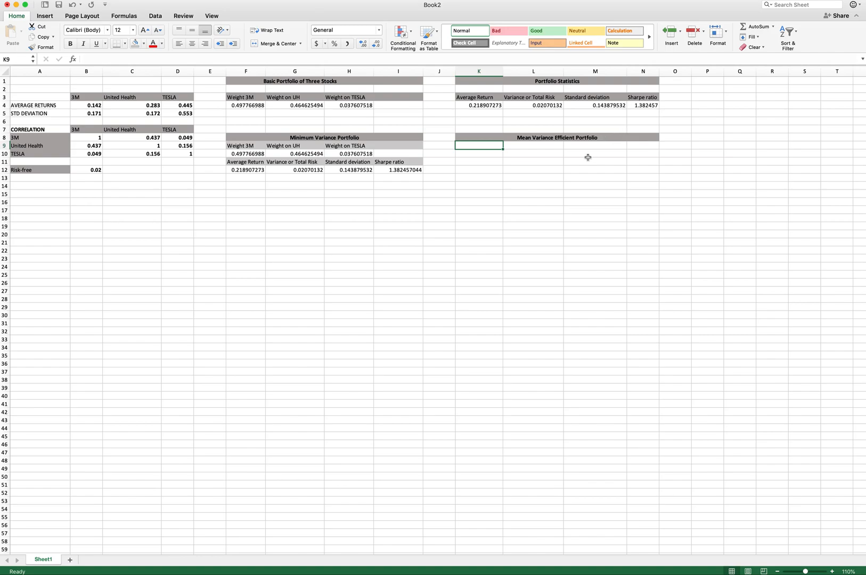
left_click(644, 105)
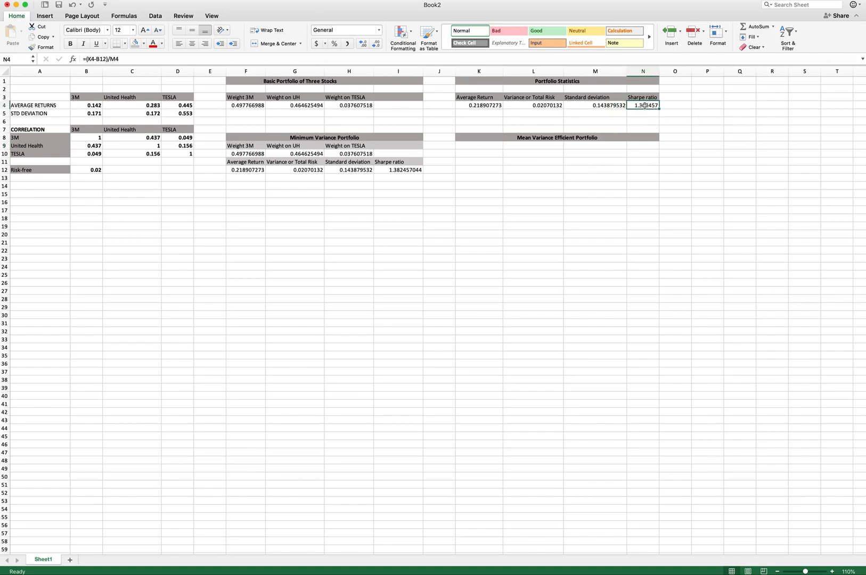
left_click(155, 15)
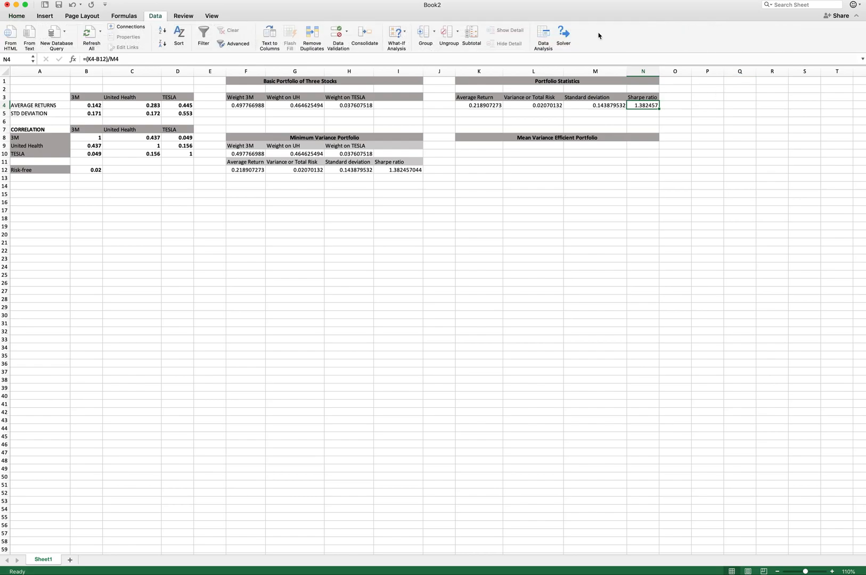
left_click(562, 33)
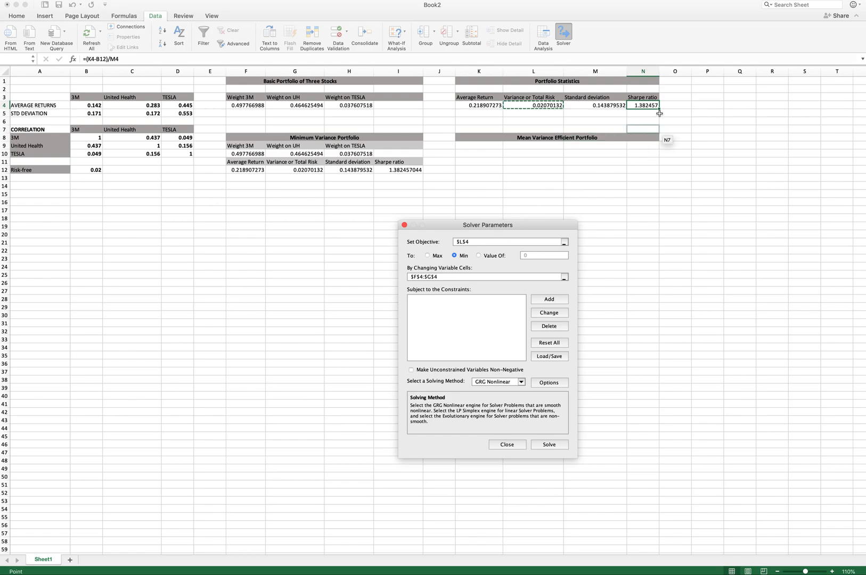
left_click(644, 105)
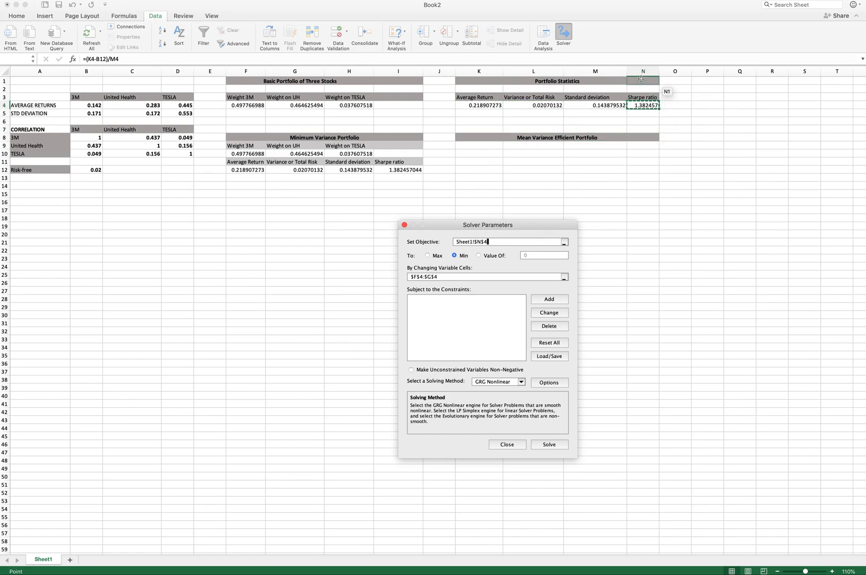
left_click(428, 256)
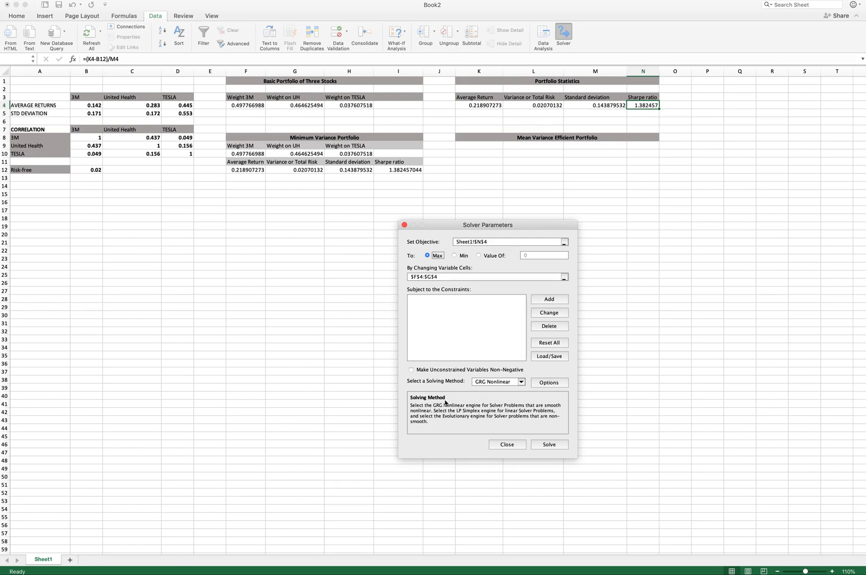
left_click(554, 445)
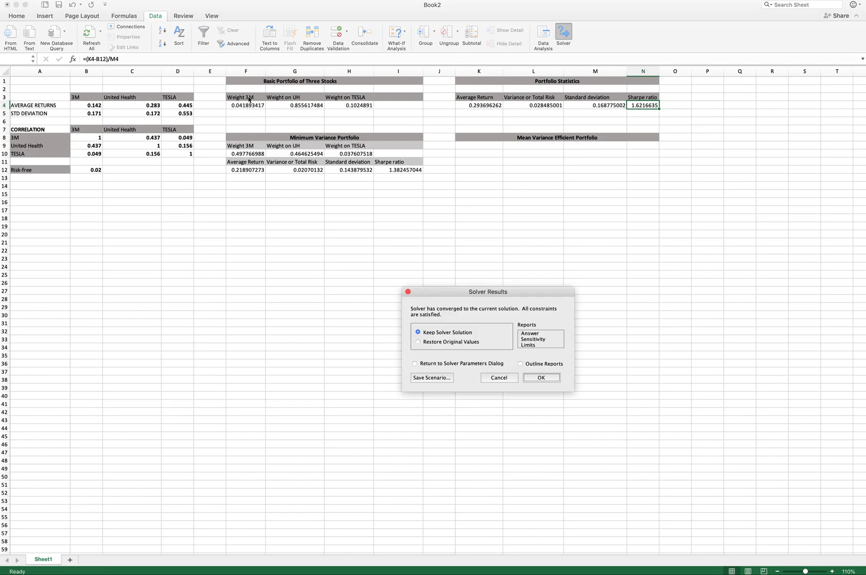
left_click(541, 378)
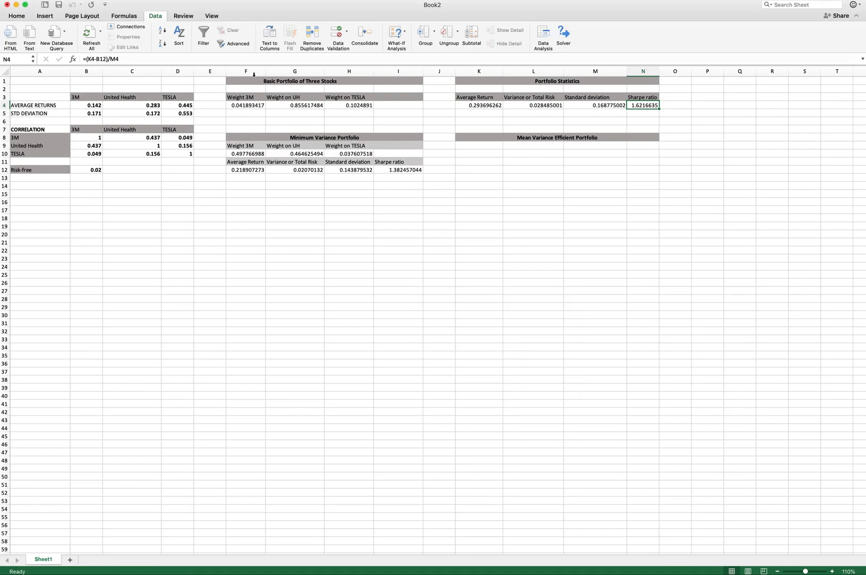
- Copy the optimised weight labels and values into the Mean Variance Efficient Portfolio block at K9
left_click(237, 123)
left_click_drag(240, 98, 404, 109)
key("super+c")
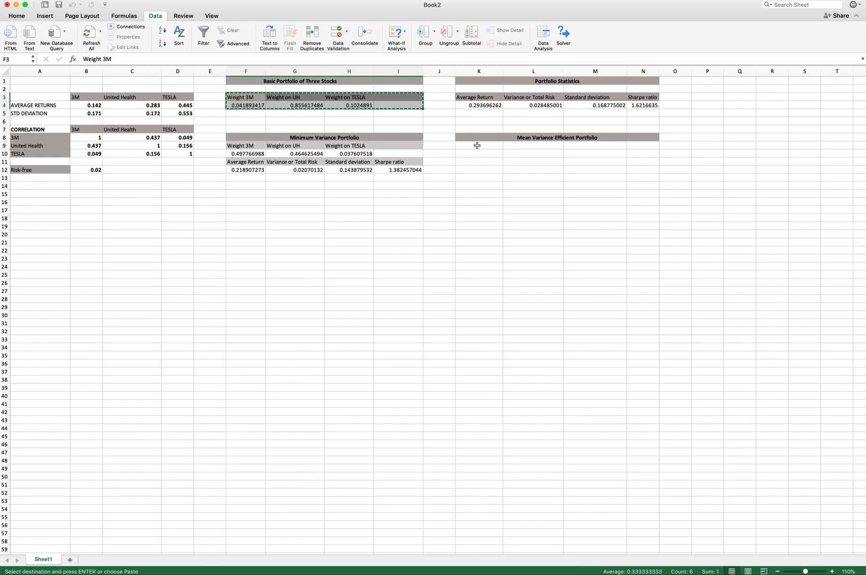
left_click(477, 145)
key("super+v")
- Paste the portfolio statistics labels and values as values only into K11:N12
left_click_drag(474, 98, 644, 106)
key("super+c")
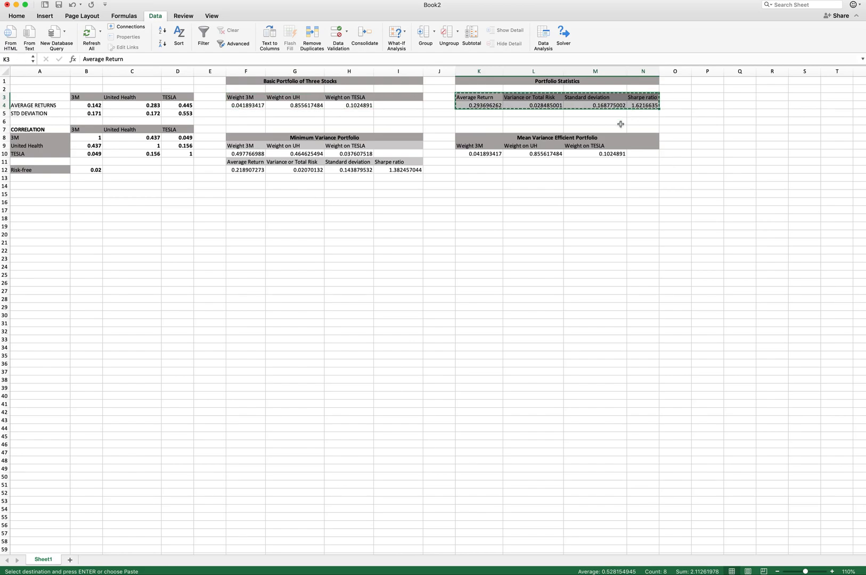
right_click(487, 162)
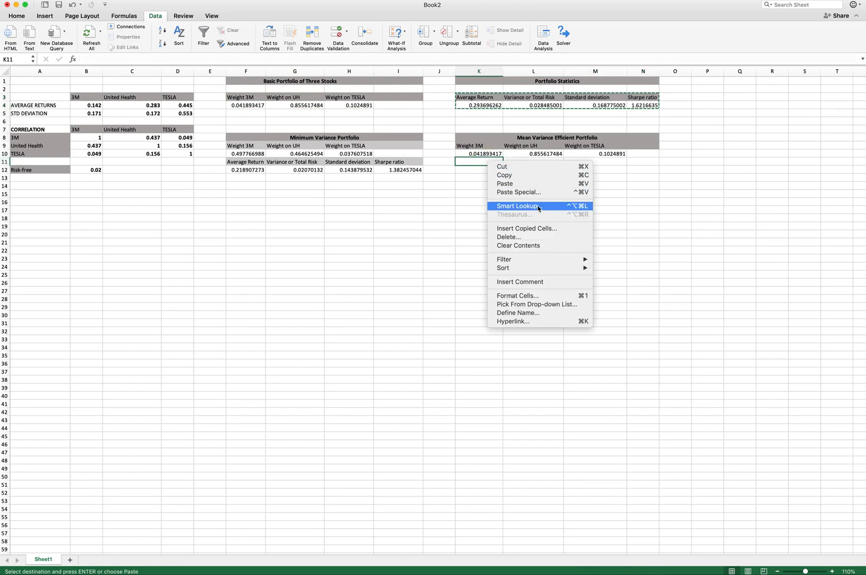
left_click(524, 193)
left_click(542, 174)
left_click(590, 272)
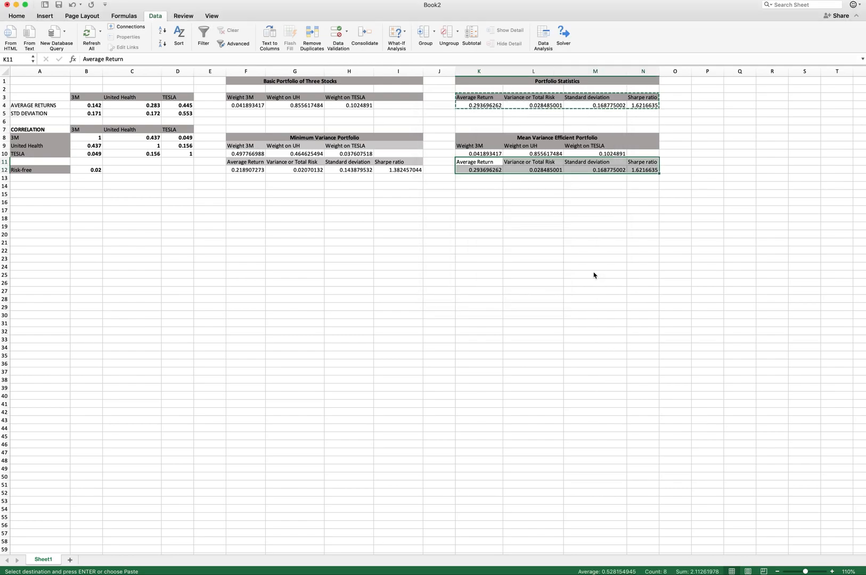
- Apply the light gray fill to the statistics label row K11:N11 of the efficient portfolio block
left_click(586, 268)
left_click_drag(469, 146, 642, 146)
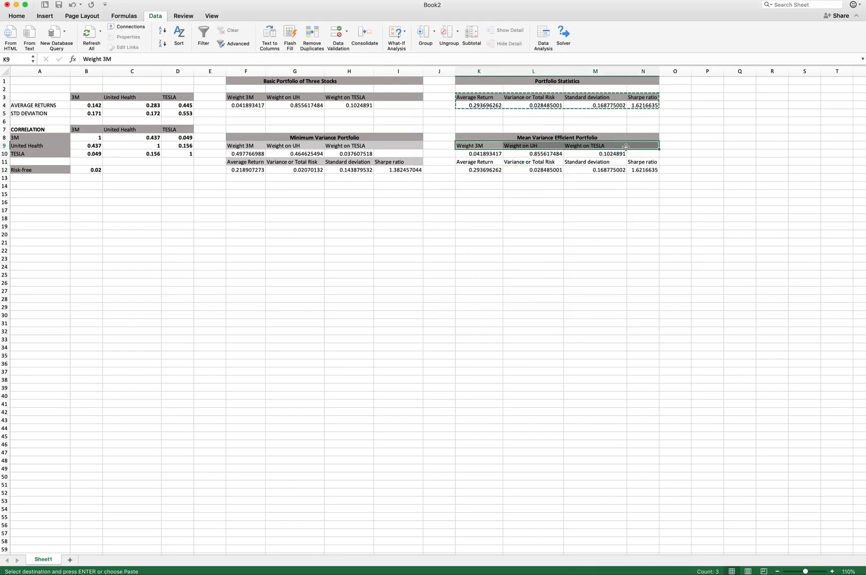
left_click(17, 16)
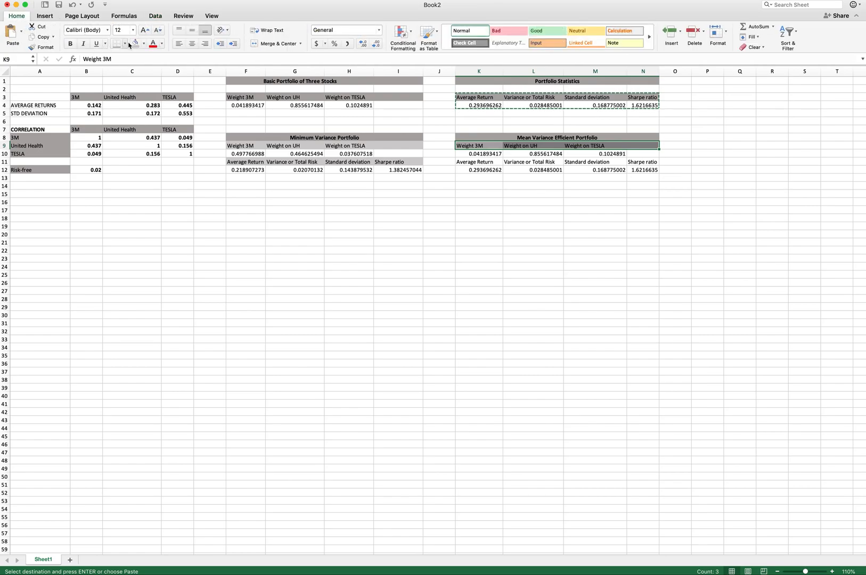
key("Escape")
left_click_drag(468, 162, 643, 163)
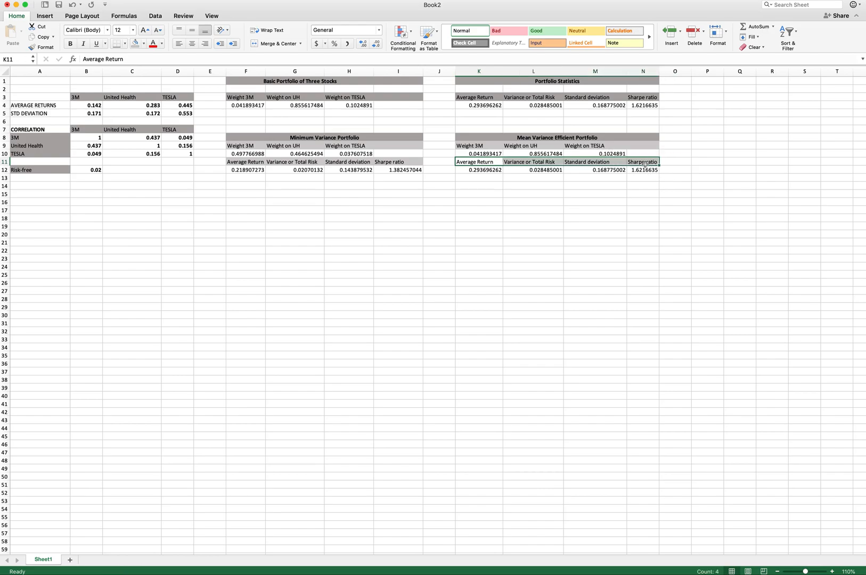
left_click(137, 43)
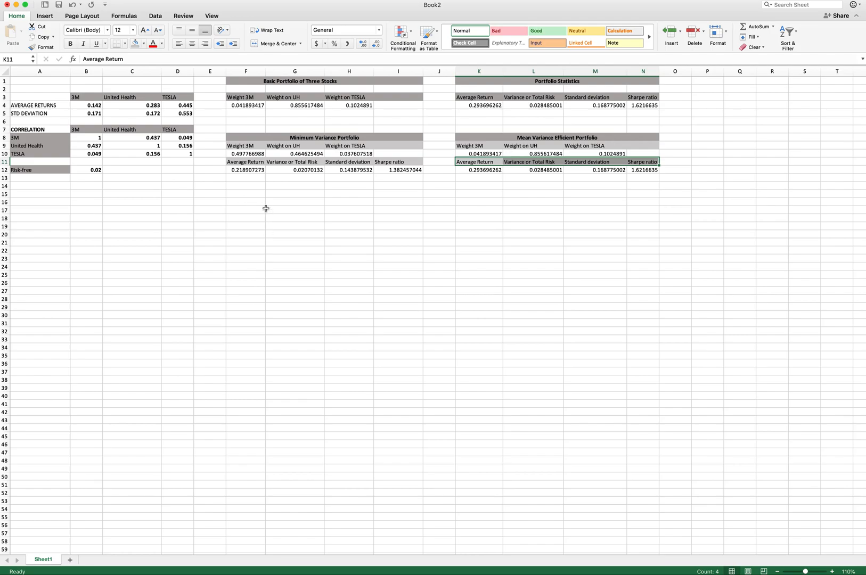
- Enter the heading TWO FUND SEPARATION: Efficent Frontier from MVP and MVEP in cell F16
left_click(305, 136)
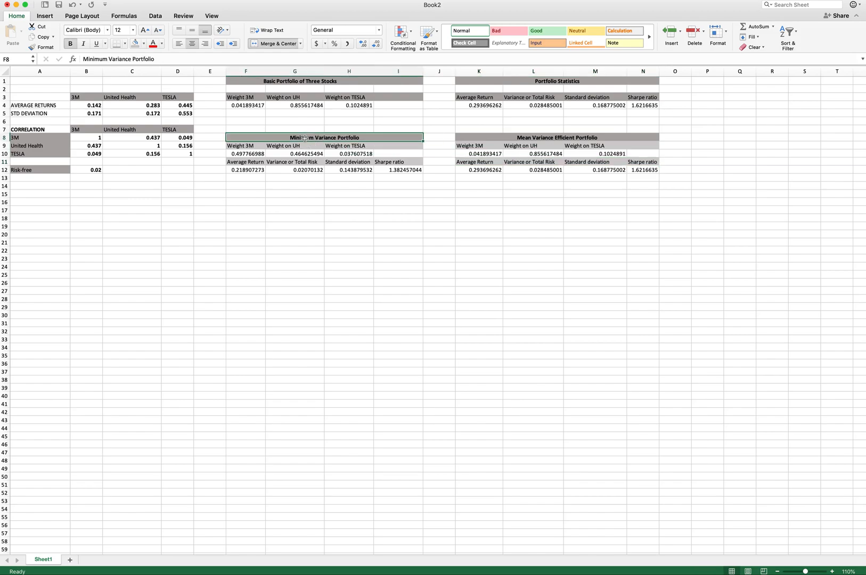
left_click(555, 137)
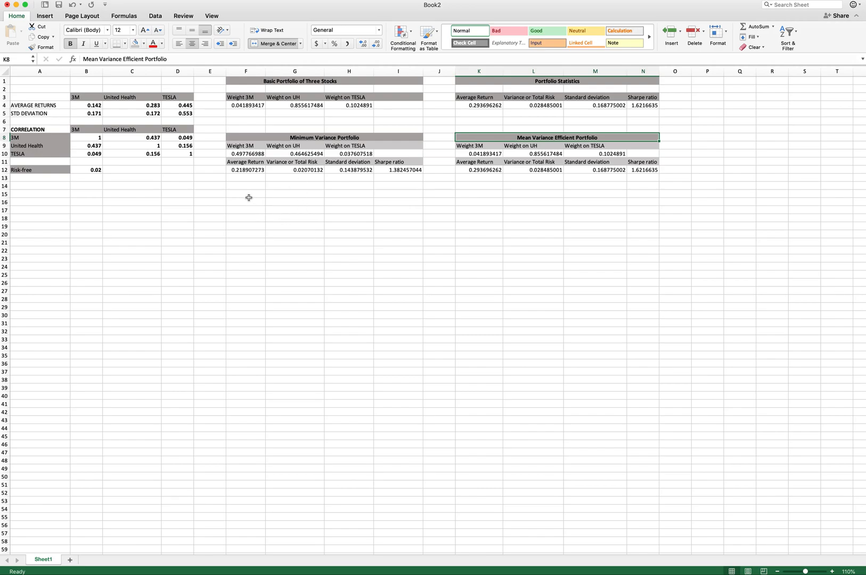
left_click_drag(246, 203, 407, 203)
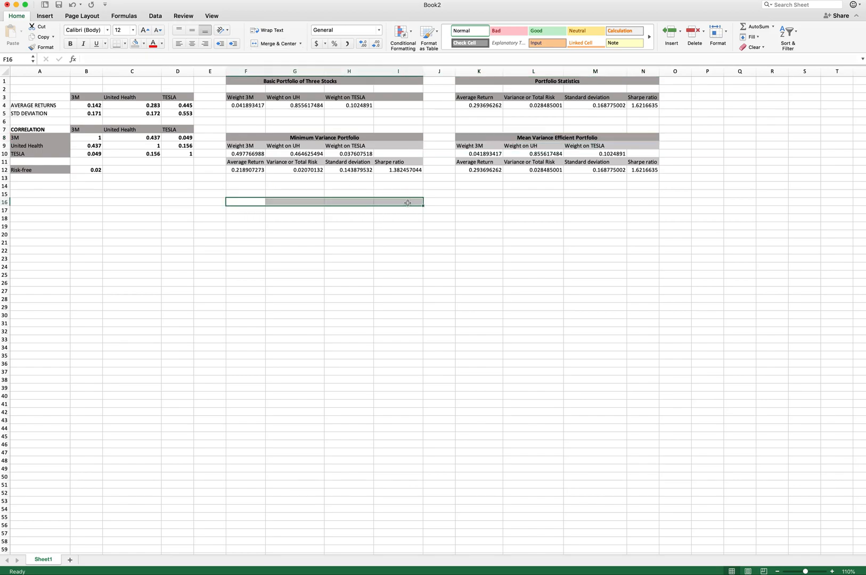
type("TWo")
type("O FUND SEPARA")
type("TIO")
type("N: Efficen")
type("t Fron")
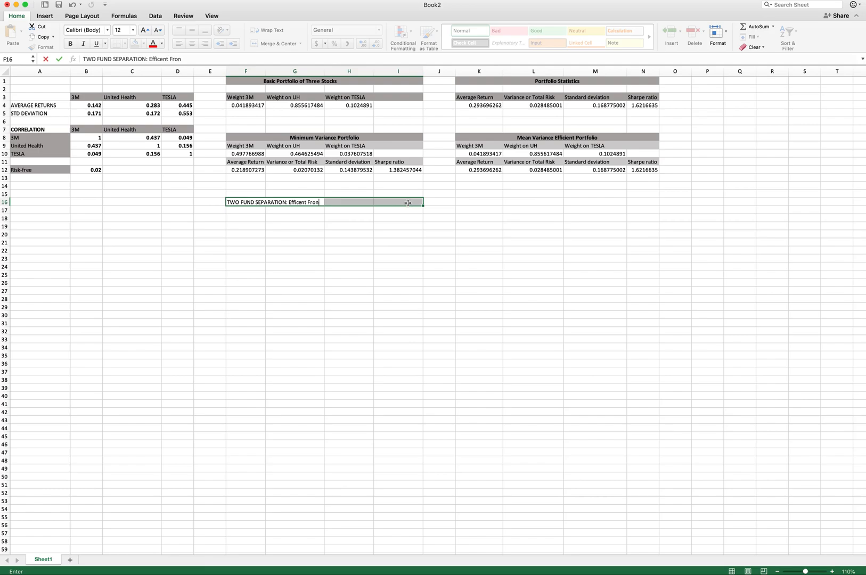
type("tier from MV")
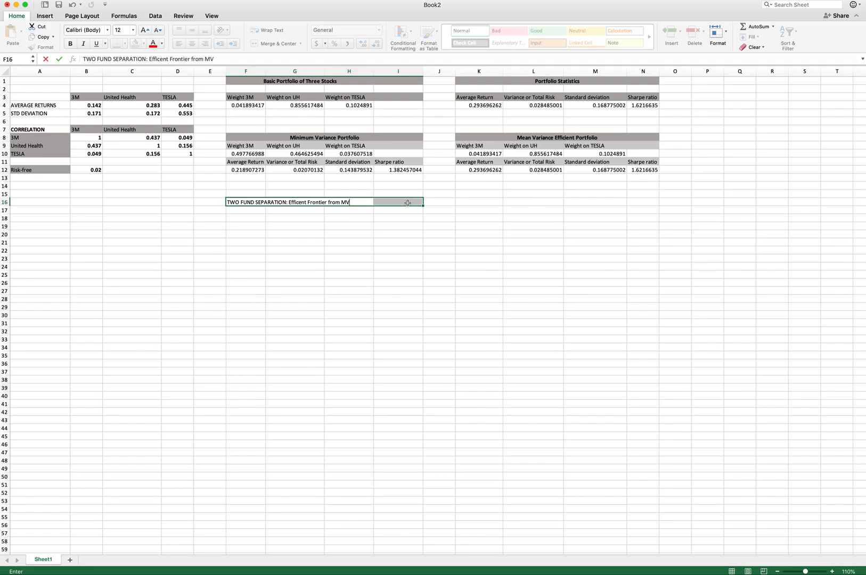
type("P and MVEP")
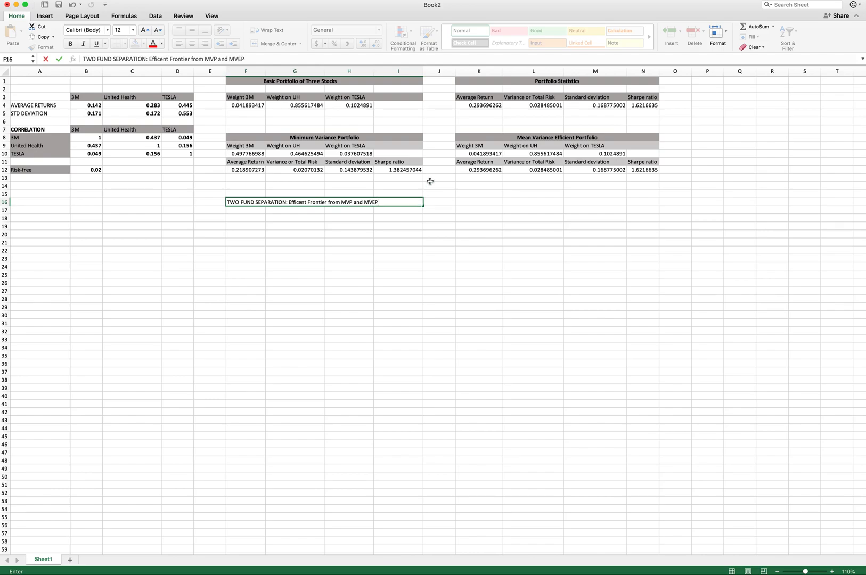
left_click(370, 136)
left_click(165, 58)
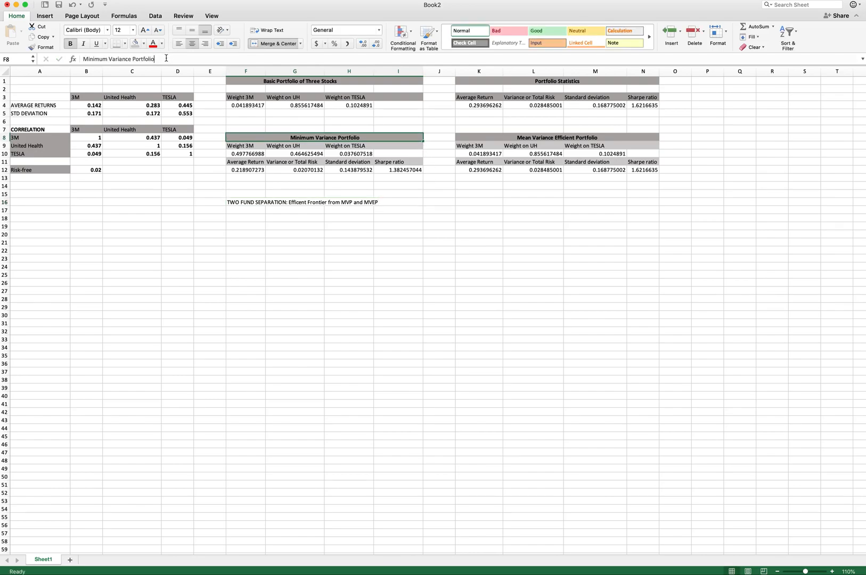
- Append the abbreviations MVP and MVEP to the Minimum Variance Portfolio and Mean Variance Efficient Portfolio headings
type(": MVP")
key("Return")
left_click(577, 138)
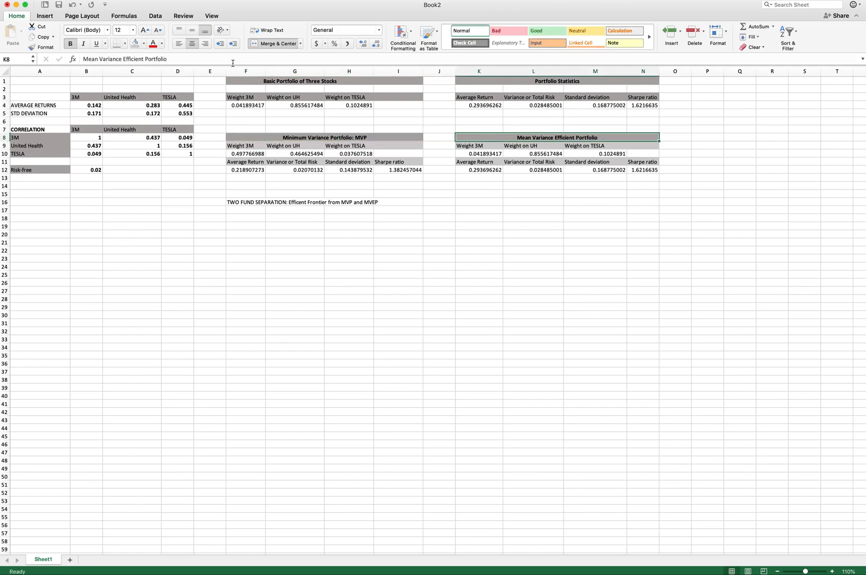
left_click(223, 61)
type(": MVEP")
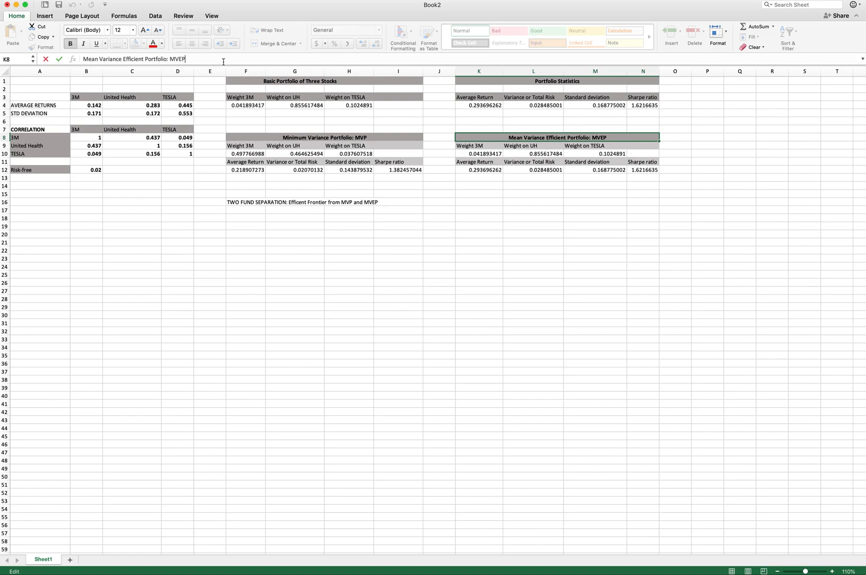
key("Return")
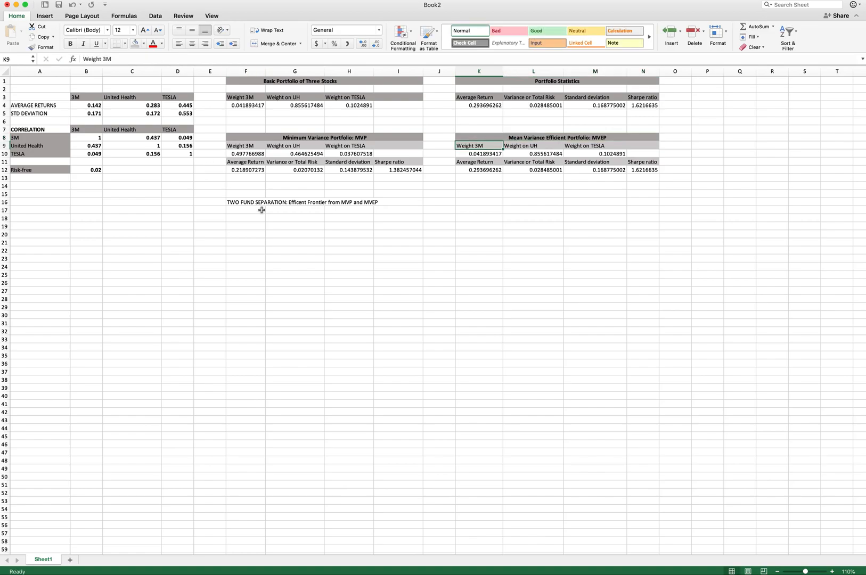
- Merge and centre the two-fund separation heading across F16:I16
left_click(243, 203)
left_click_drag(242, 203, 399, 205)
left_click(274, 43)
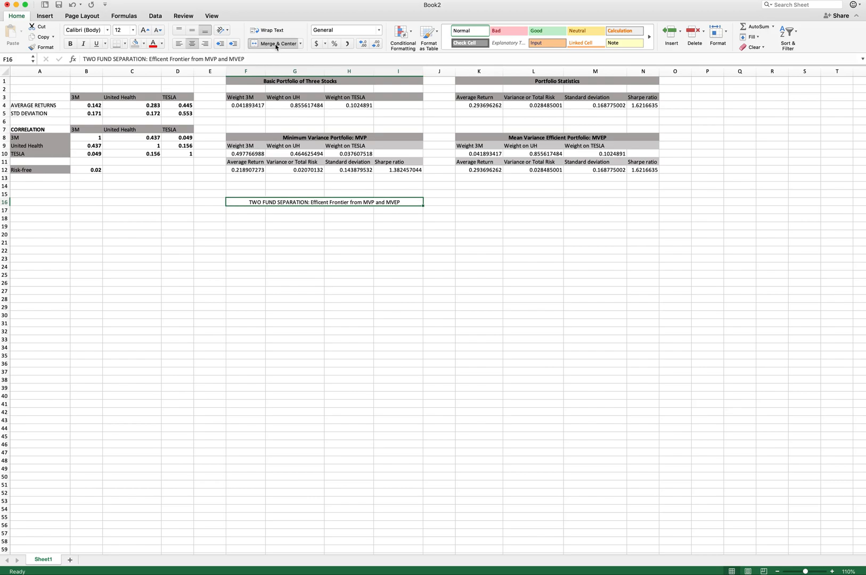
- Enter the column labels Weight on MVP and Weight on MVEP in F18:G18 and widen column F
left_click(250, 219)
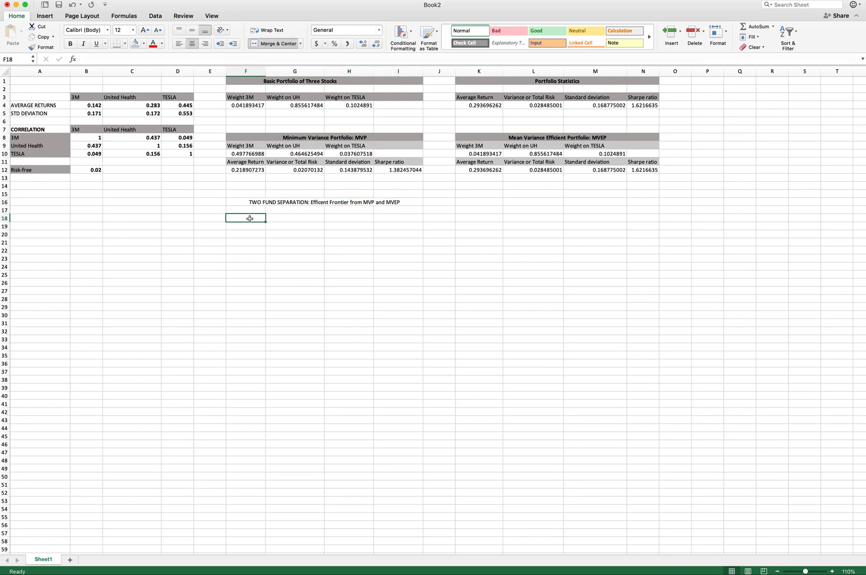
type("Weig")
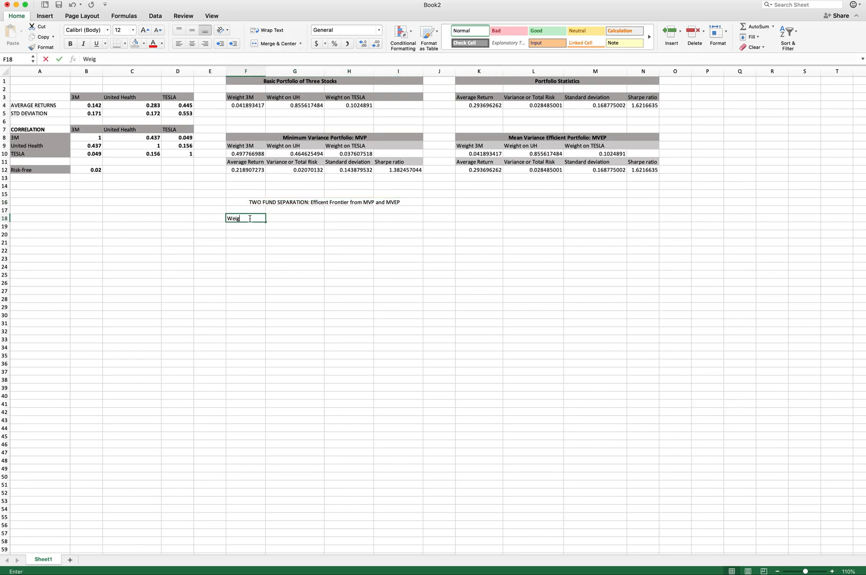
type("ht on MVP")
key("Tab")
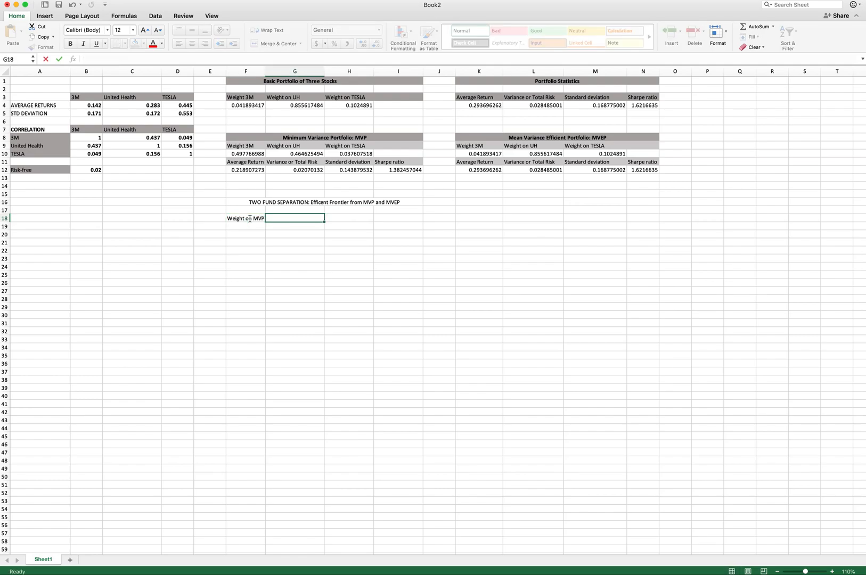
type("Wight")
key("BackSpace")
key("BackSpace")
key("BackSpace")
type("eight on MVEP")
key("Return")
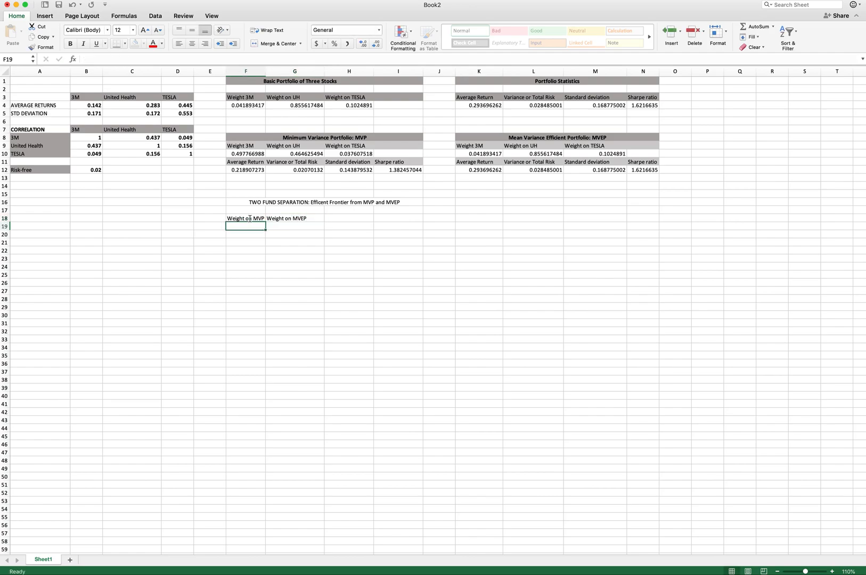
left_click_drag(265, 71, 272, 69)
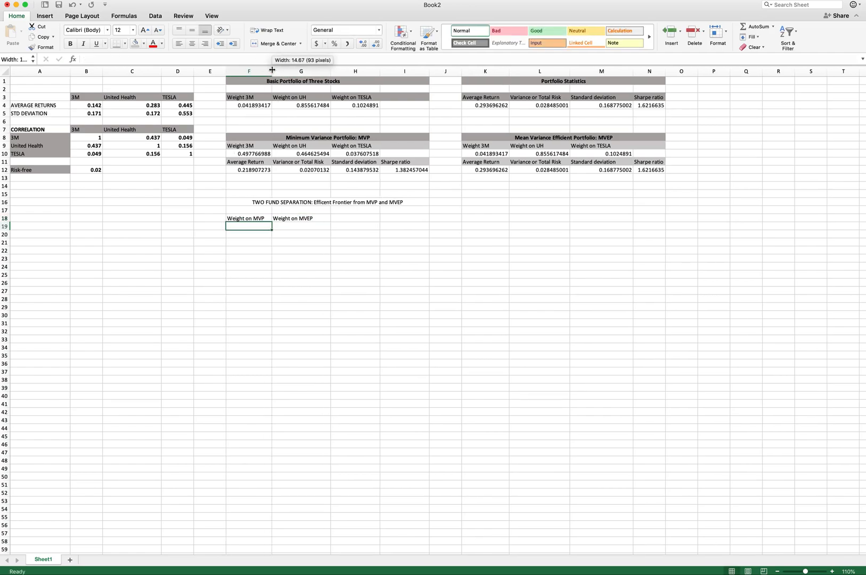
left_click(399, 218)
type("Return")
key("Tab")
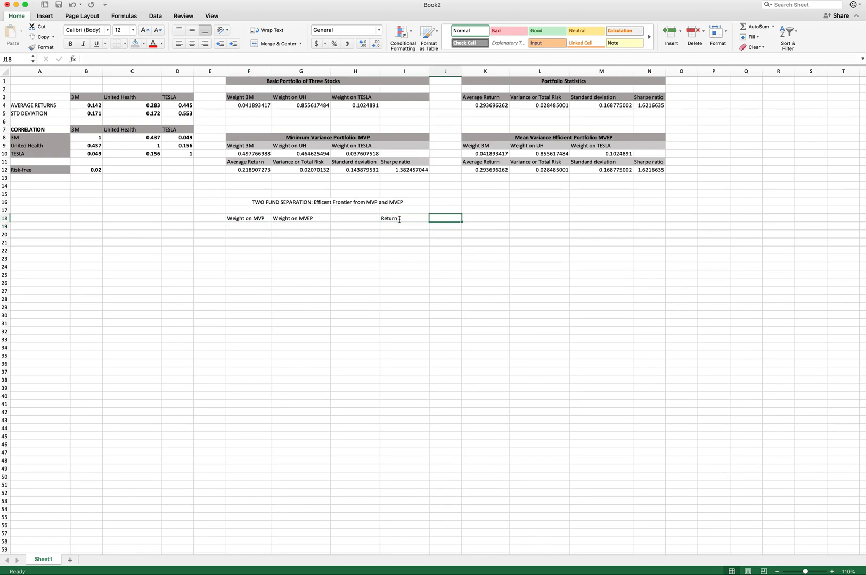
- Enter the labels Average Return, Variance and Std. Deviation in I18:K18
left_click(400, 219)
type("Average Return")
key("Tab")
type("Variance")
key("Tab")
type("Stad")
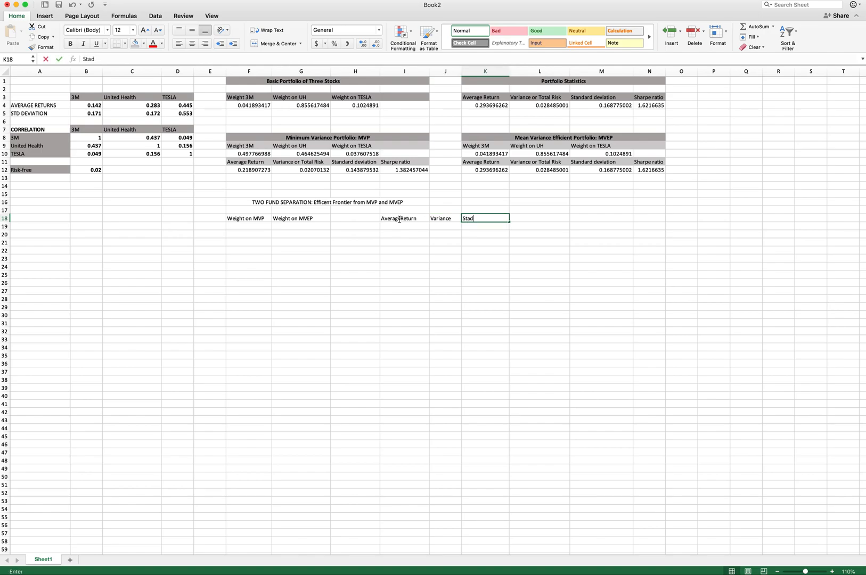
type("d. Deviation")
key("Return")
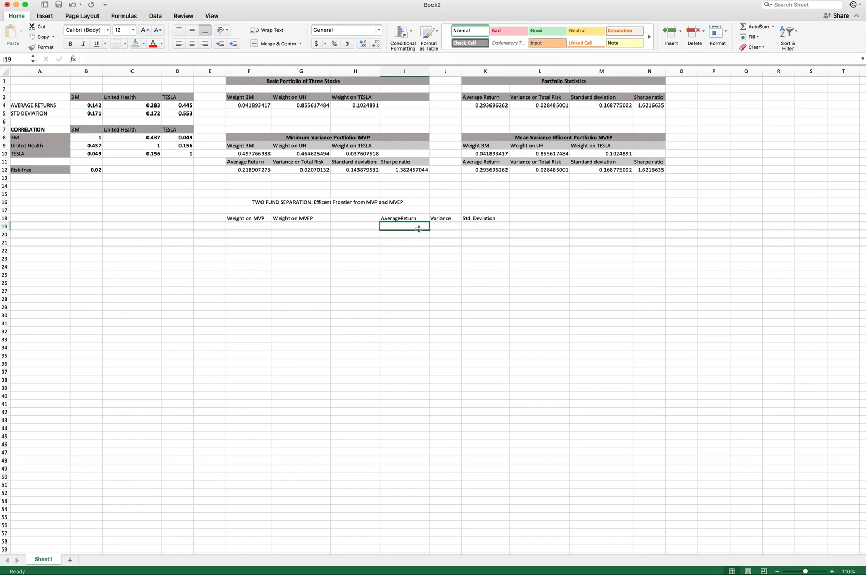
left_click(400, 217)
left_click(103, 59)
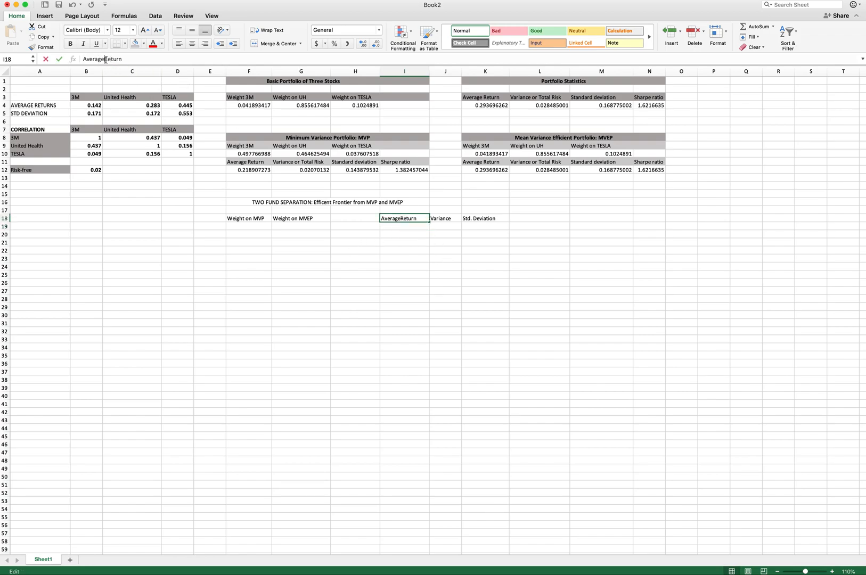
- Set the MVP weight in F19 to 0.5 and the MVEP weight in G19 to =1-F19
left_click(252, 229)
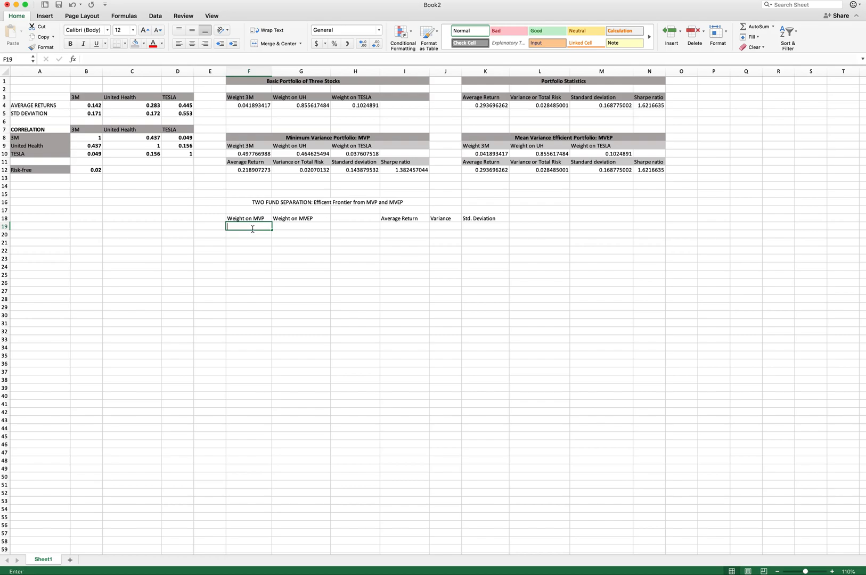
type("=0.5")
key("Tab")
type("=1")
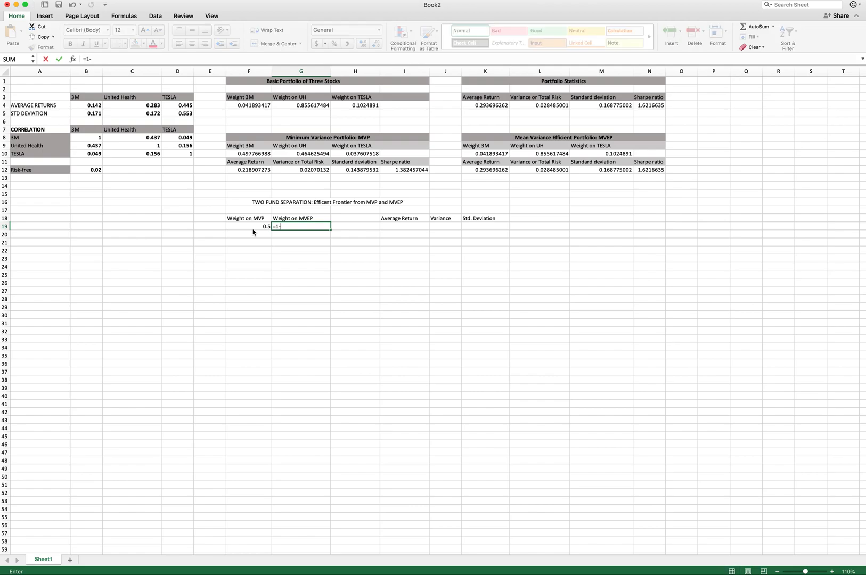
type("-f19")
key("Return")
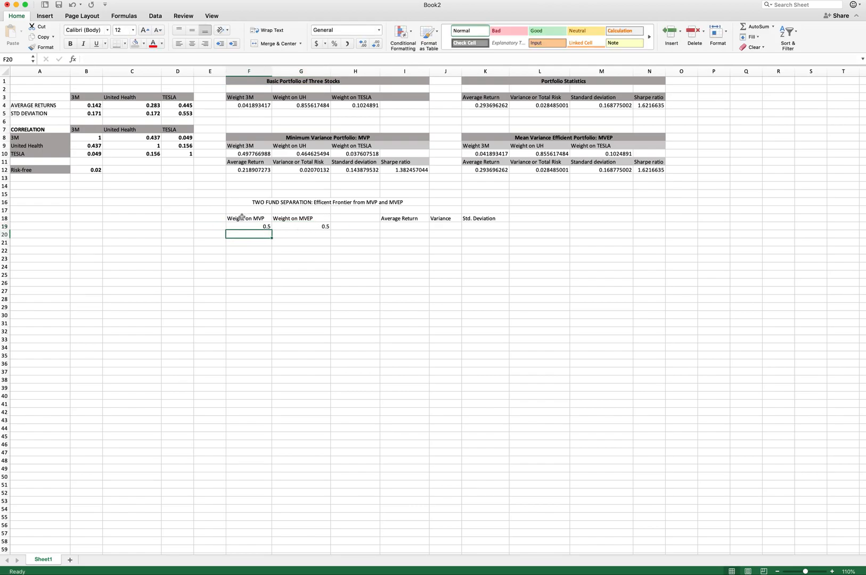
- Compute the two-fund average return in I19 as =F19*$F$12+G19*$K$12
left_click(401, 228)
type("=")
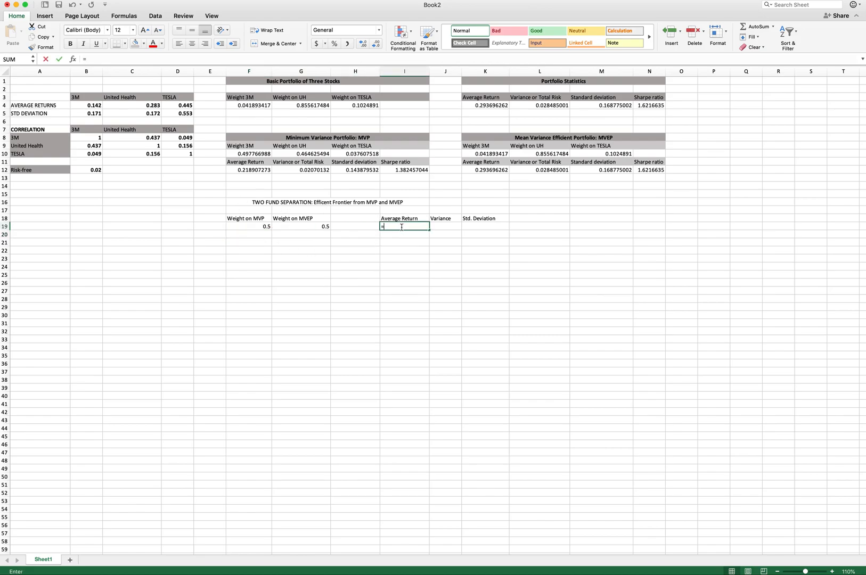
left_click(261, 226)
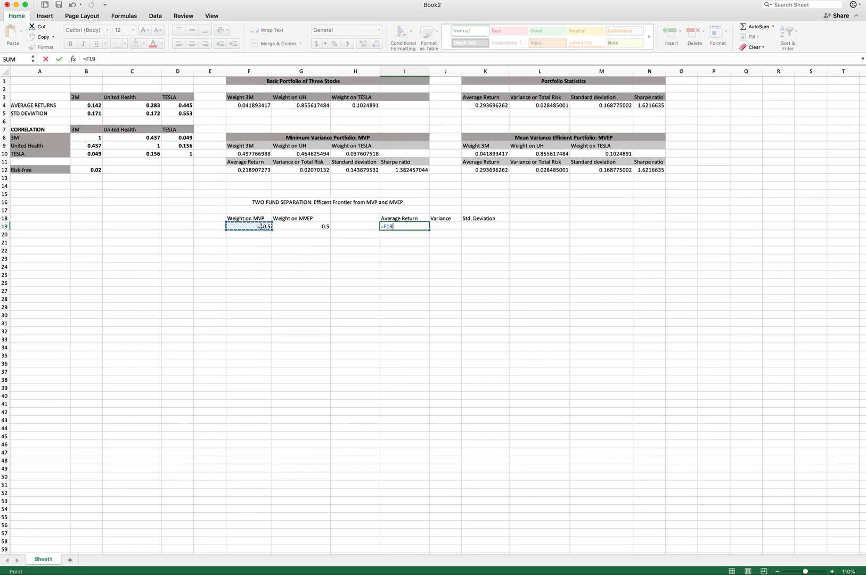
type("*")
type("$F$13")
key("BackSpace")
type("2+")
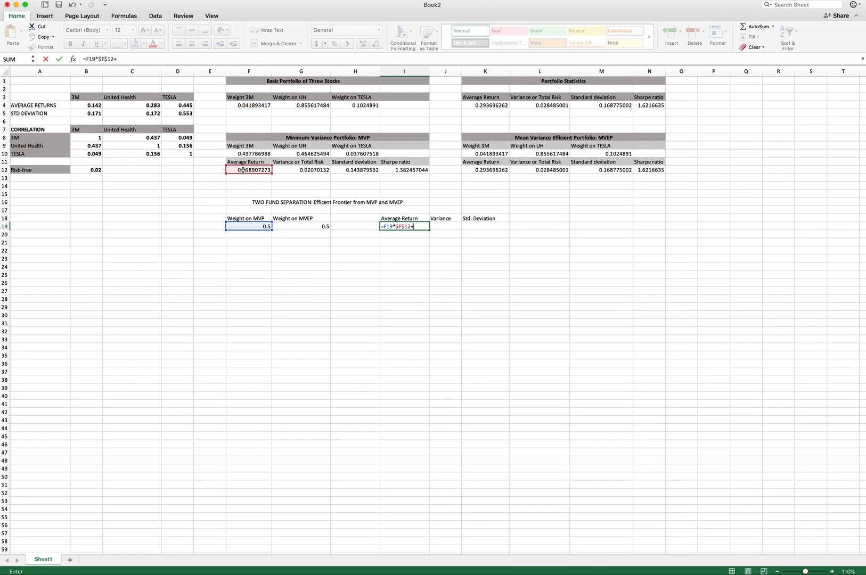
left_click(311, 227)
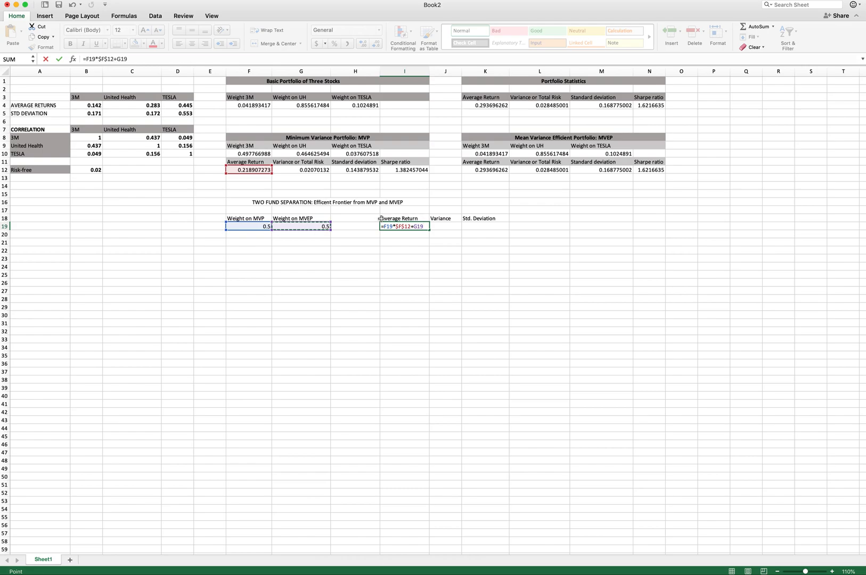
type("$")
type("$K$12")
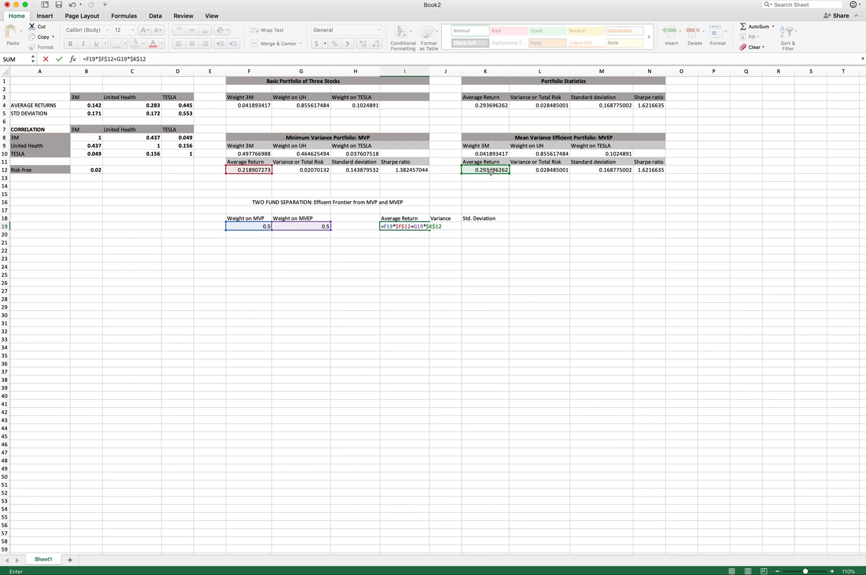
key("Return")
- Review the formulas in row 19 and the MVP and MVEP statistics cells they reference
key("Up")
key("Left")
key("Left")
key("Left")
key("Right")
key("Left")
key("Right")
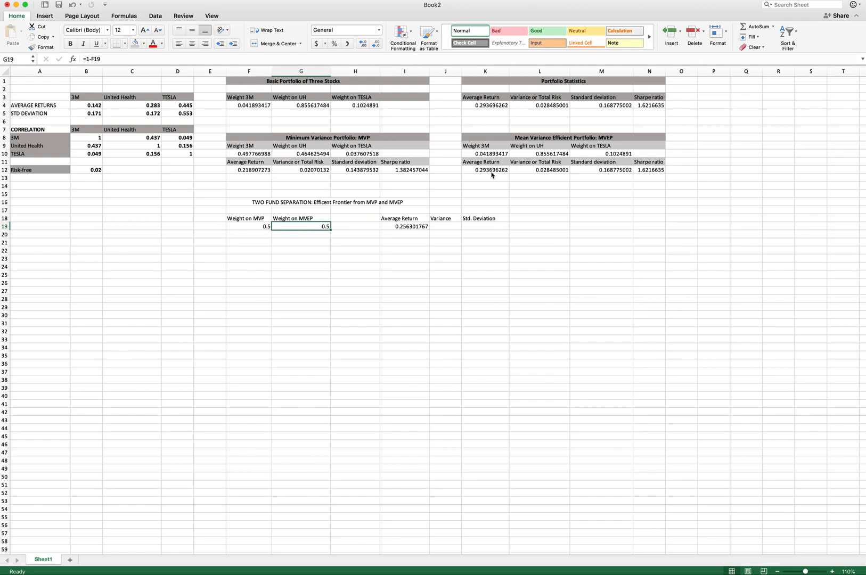
key("Right")
key("Right")
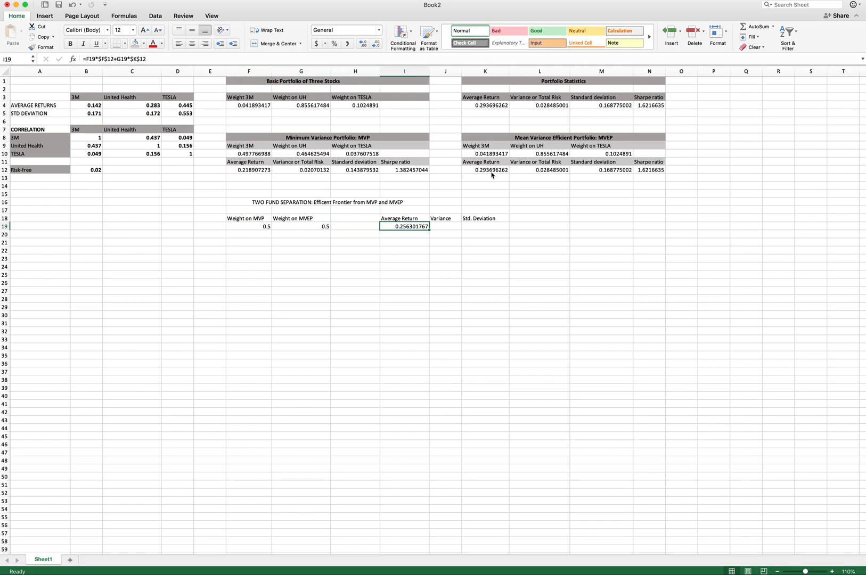
left_click(260, 169)
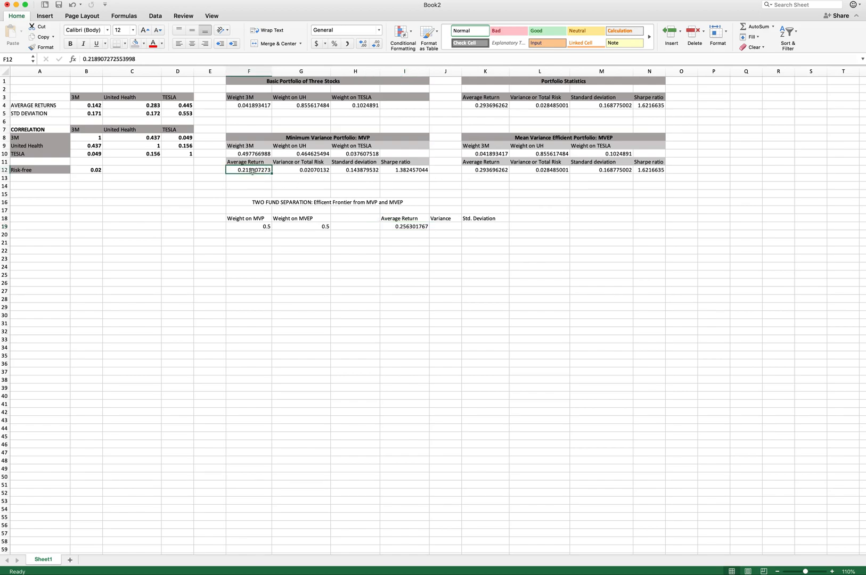
left_click(484, 169)
- Begin the variance formula in J19 as =F19^2*$G$12+G19, using the MVP variance with absolute reference
left_click(441, 226)
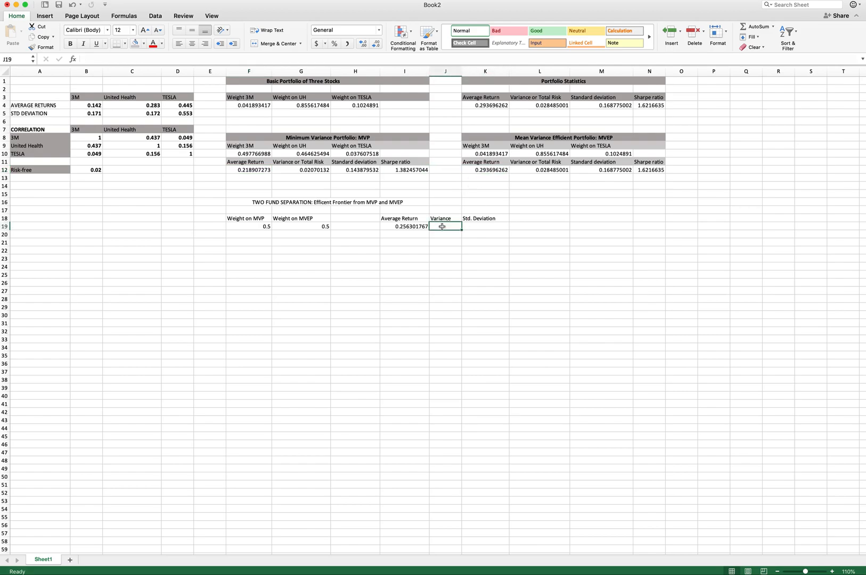
left_click(122, 59)
type("=")
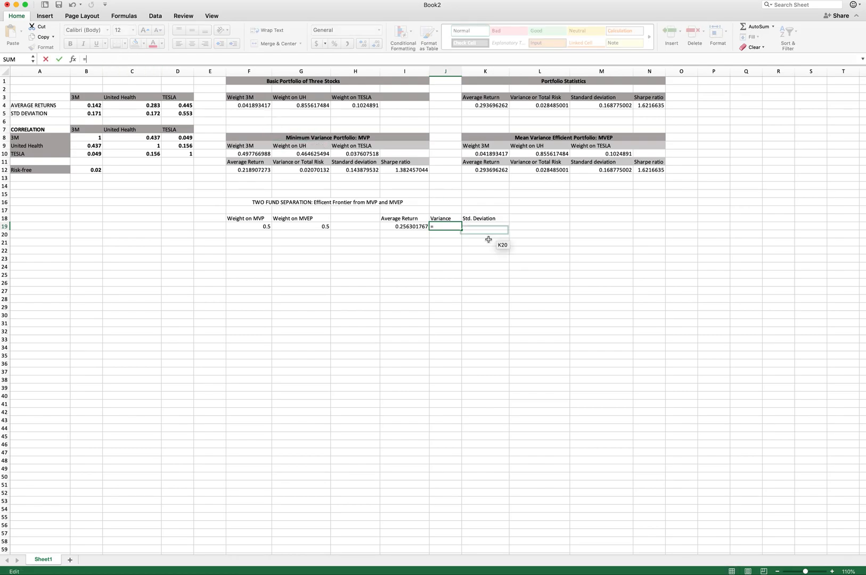
left_click(263, 227)
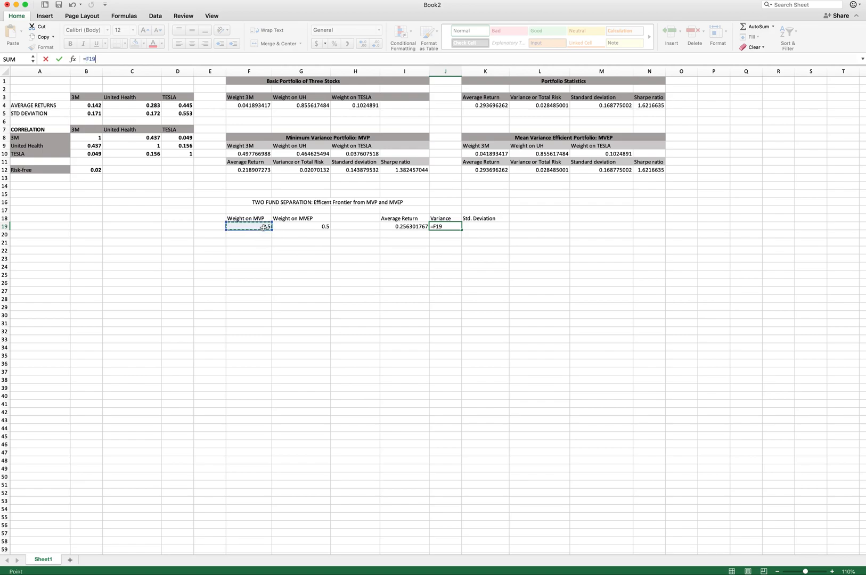
type("^2*")
left_click(307, 169)
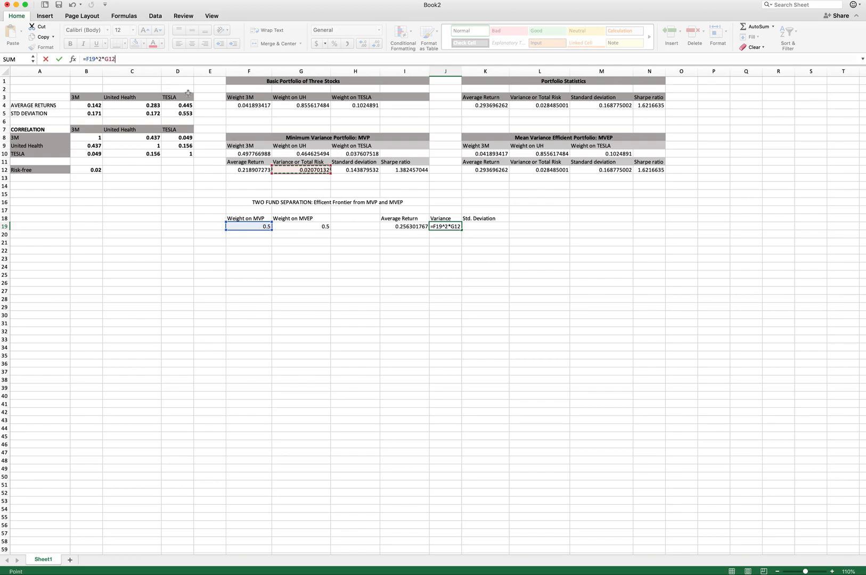
left_click(120, 57)
key("Left")
key("Left")
type("$")
key("Left")
key("Left")
type("$")
left_click(131, 60)
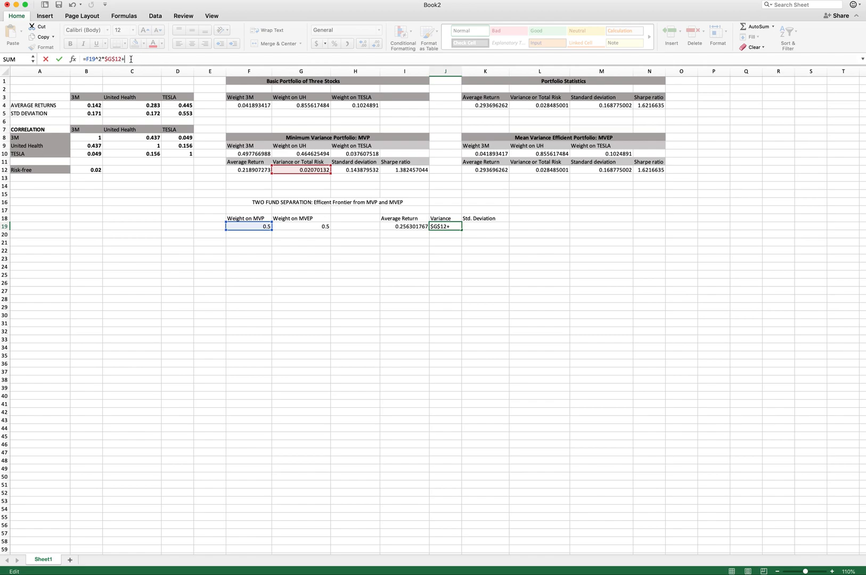
left_click(305, 226)
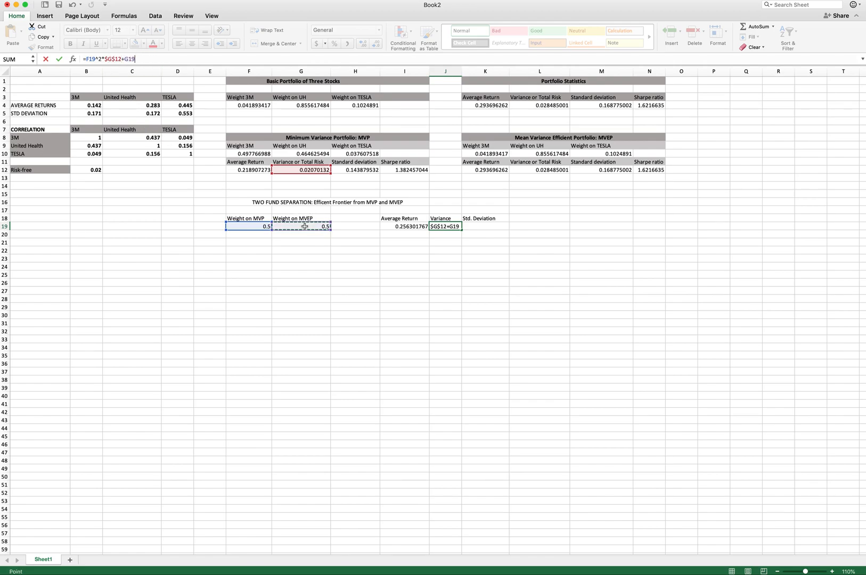
- Complete the two-fund variance in J19 as =F19^2*$G$12+G19^2*$L$12+2*F19*G19*0, using the MVEP variance with absolute reference
type("^2")
left_click(555, 171)
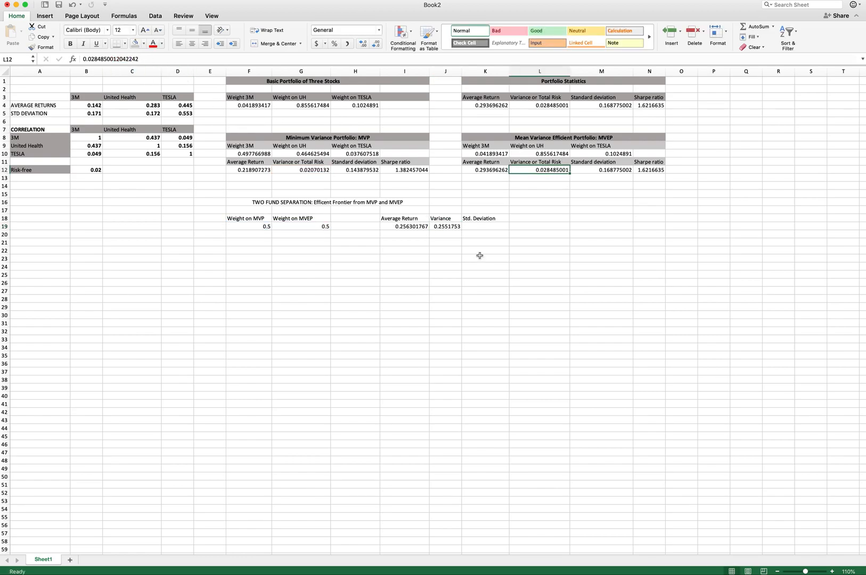
left_click(443, 226)
left_click(152, 60)
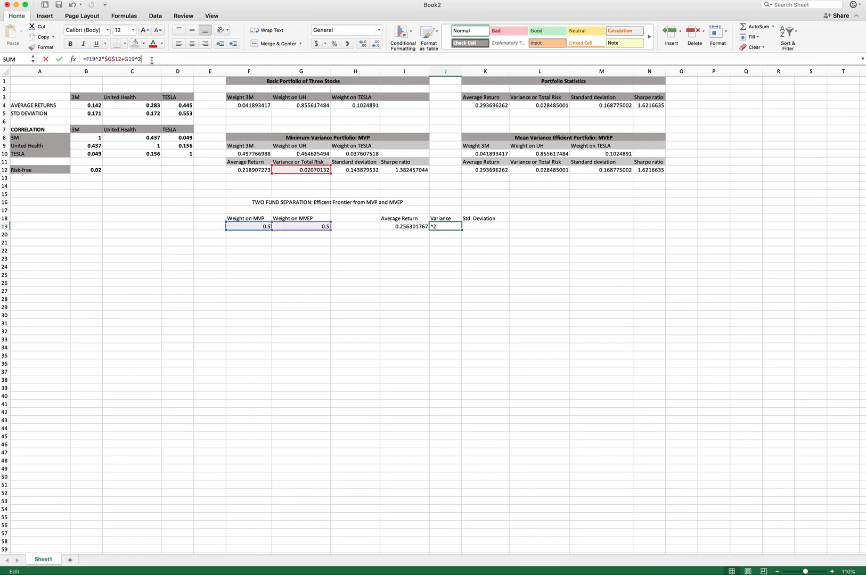
type("*")
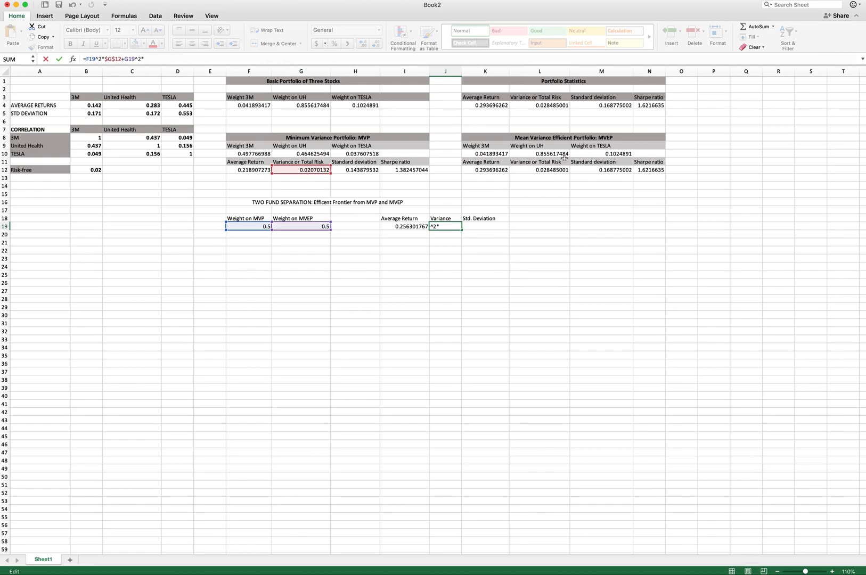
left_click(548, 169)
left_click(155, 57)
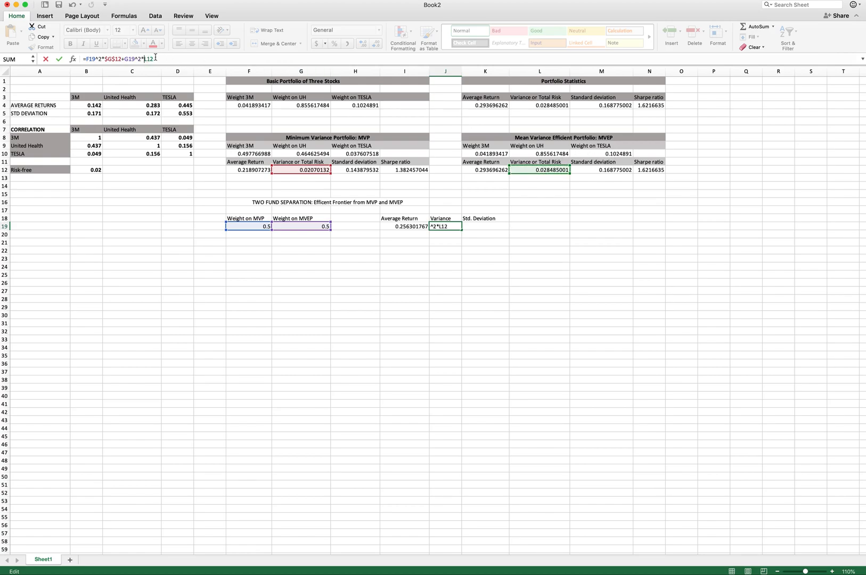
type("$G")
type("$L$12")
type("+2*")
left_click(261, 226)
type("*")
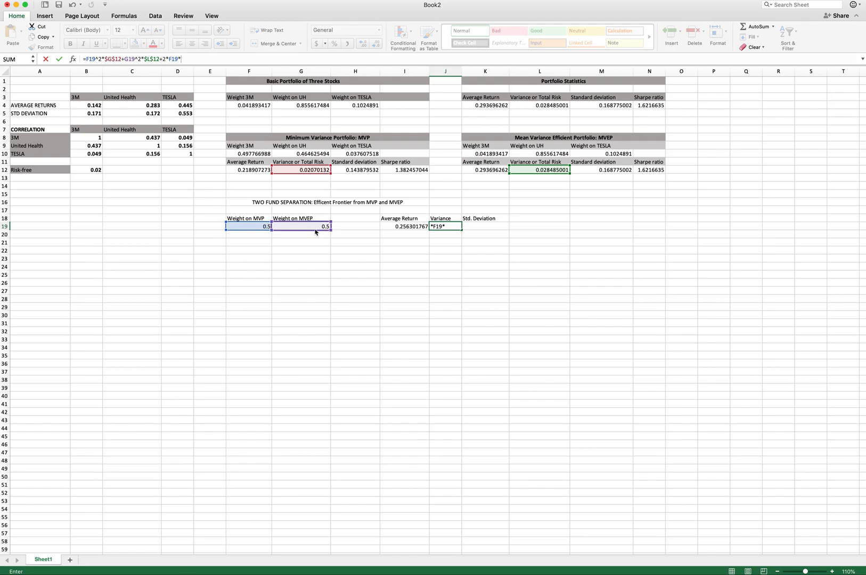
left_click(311, 226)
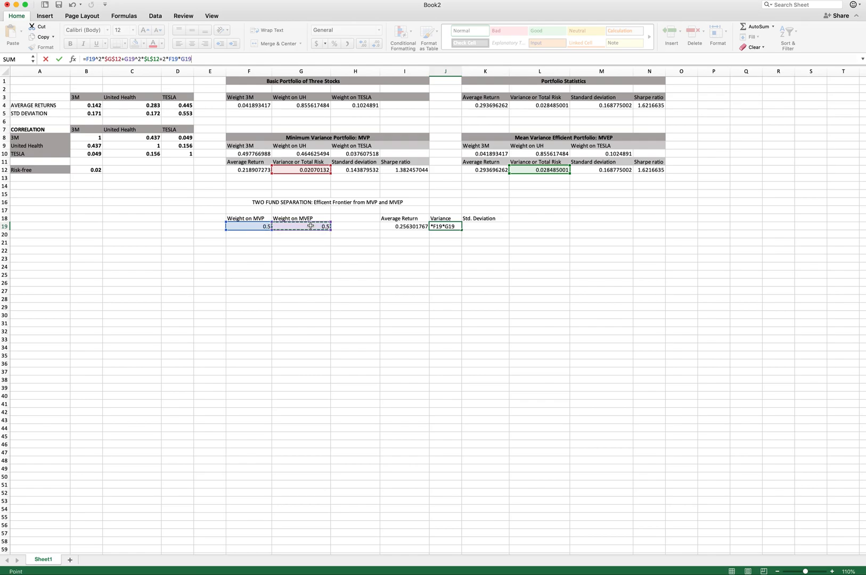
type("*")
key("BackSpace")
key("BackSpace")
type("0")
key("Return")
- Compute the two-fund standard deviation in K19 as =SQRT(J19)
key("Right")
type("=SQRT(")
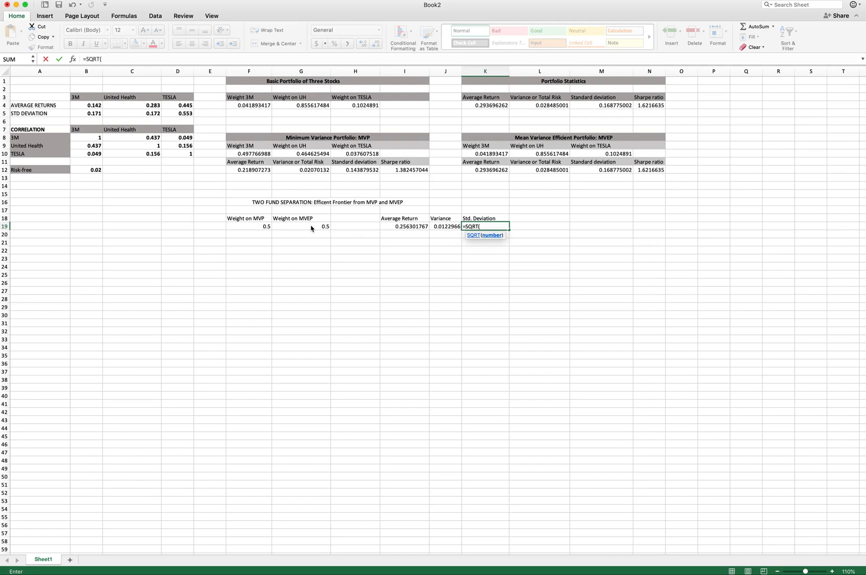
left_click(445, 234)
left_click(445, 228)
type(")")
key("Return")
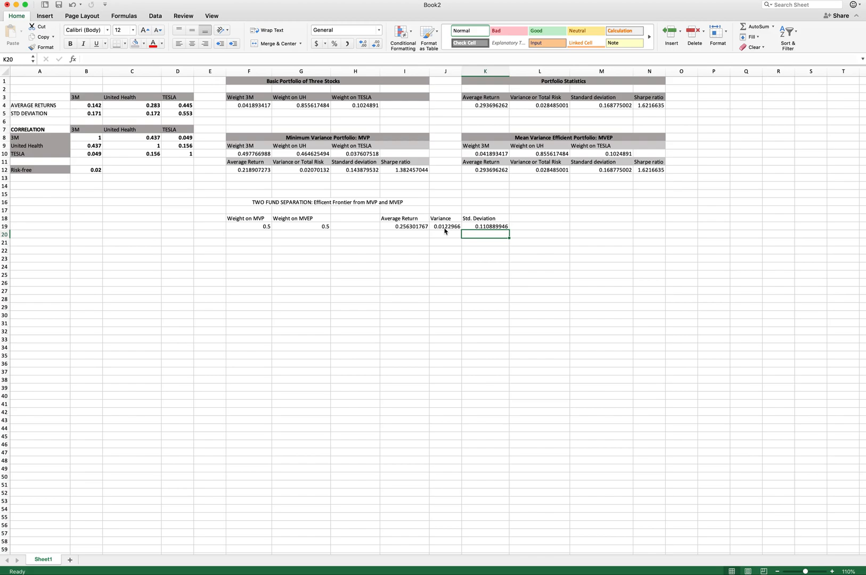
- Enter the label "Covariance between the MVP MVEP" in A16
left_click(34, 219)
left_click(29, 203)
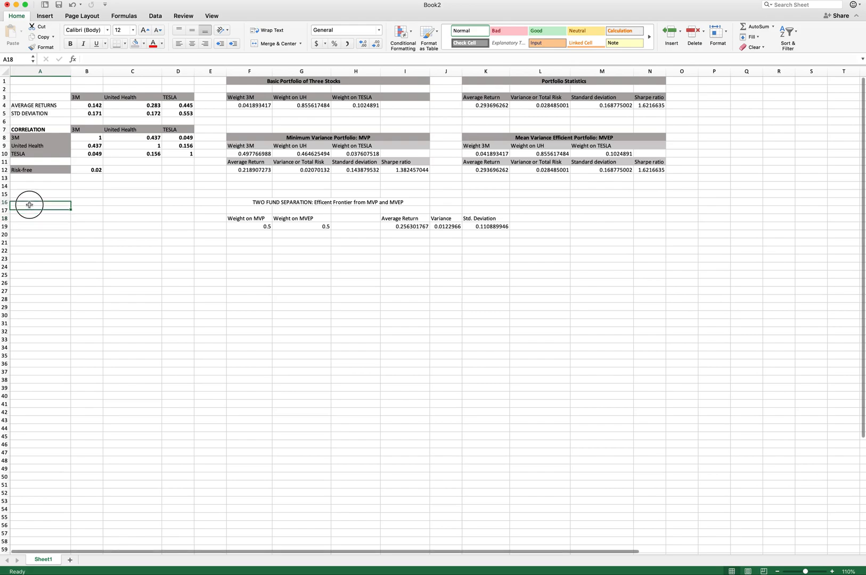
type("Covari")
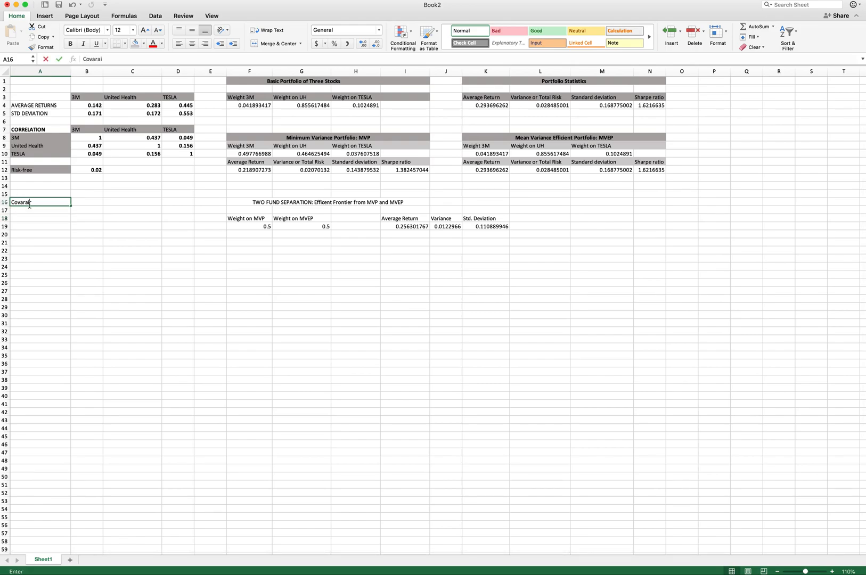
type("ance bet")
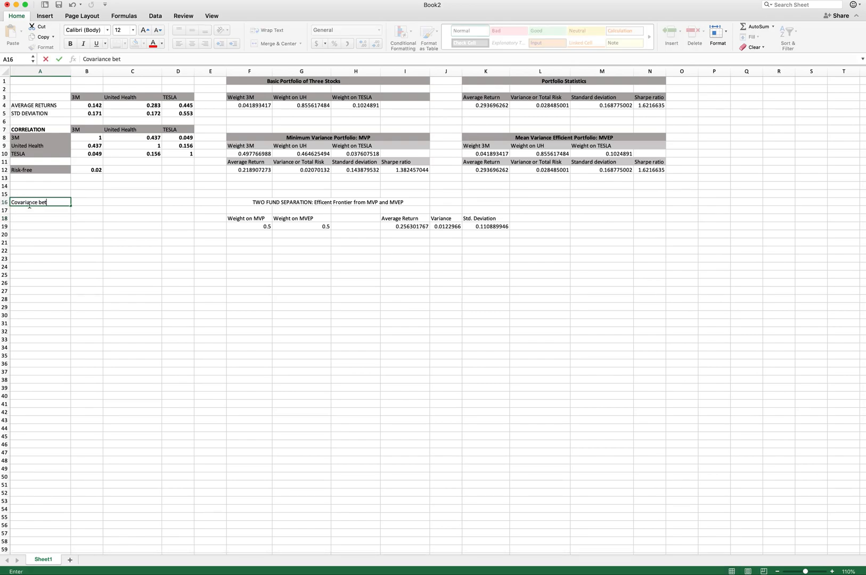
type("weenthe")
key("BackSpace")
key("BackSpace")
type("the MVP MVEP")
key("Return")
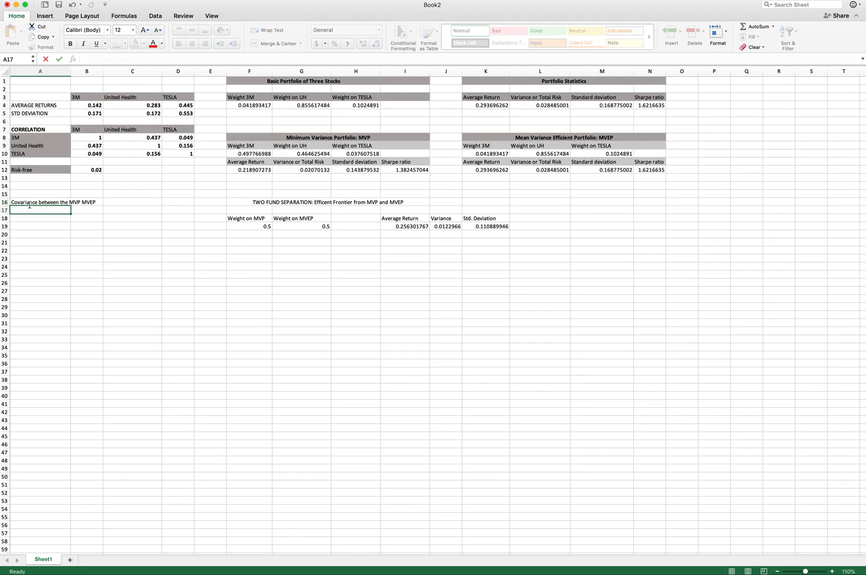
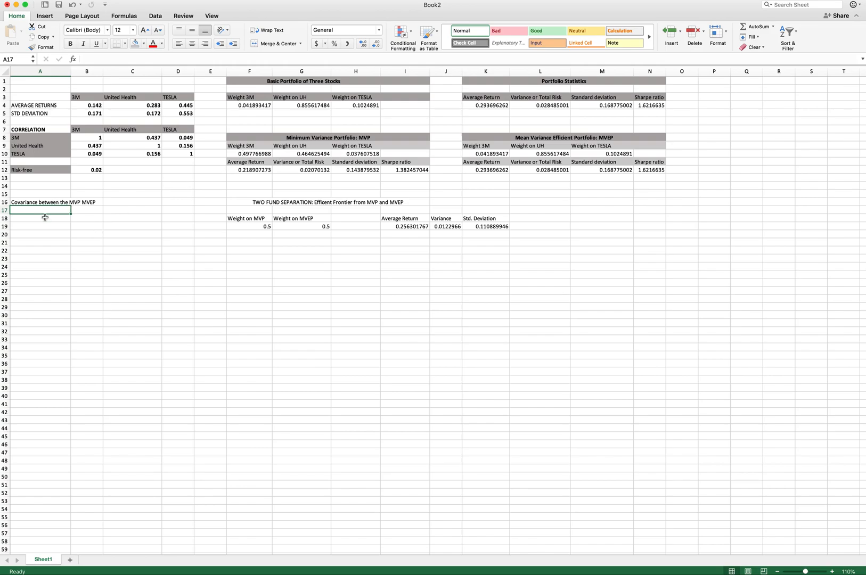
- Begin the MVP–MVEP covariance formula in A17 with the own-variance terms =F10*K10*B5^2+G10*L10*C5^2+H10*M10*D5^2
type("=")
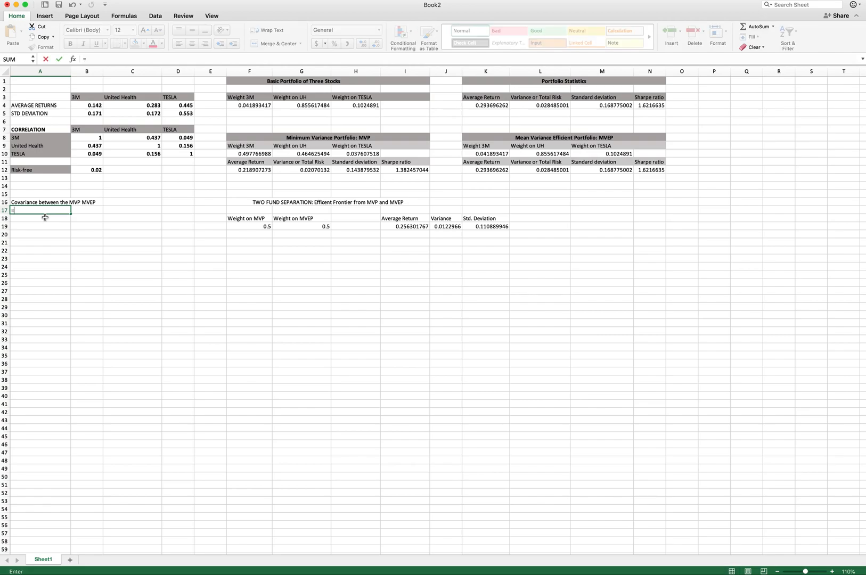
left_click(95, 60)
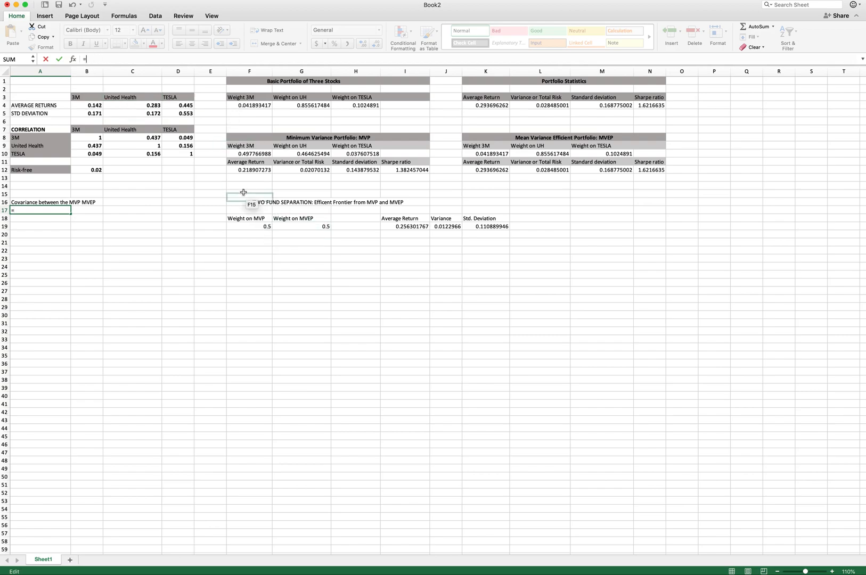
left_click(250, 154)
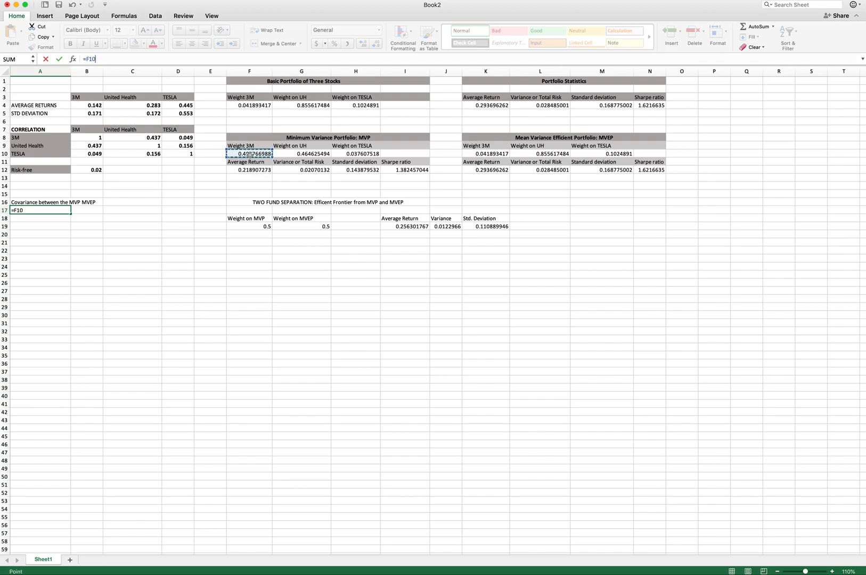
type("*")
left_click(492, 154)
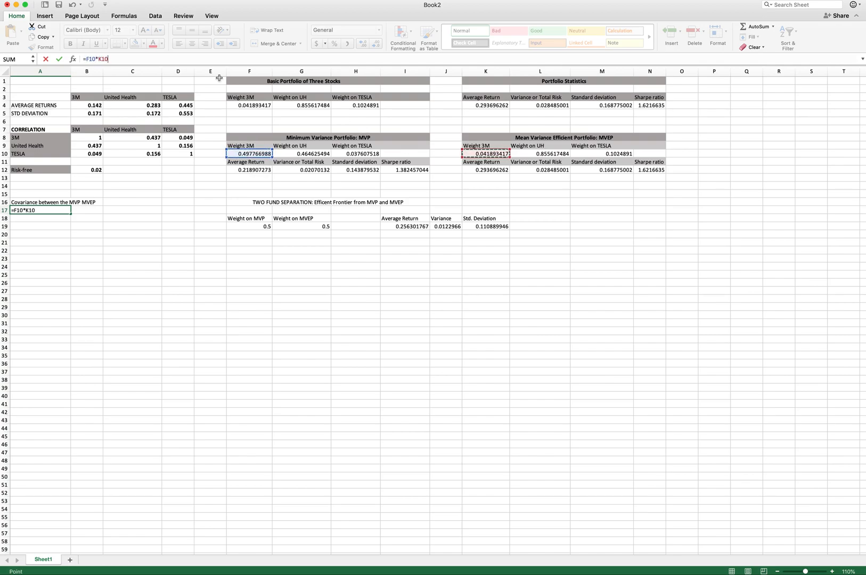
type("*")
left_click(90, 113)
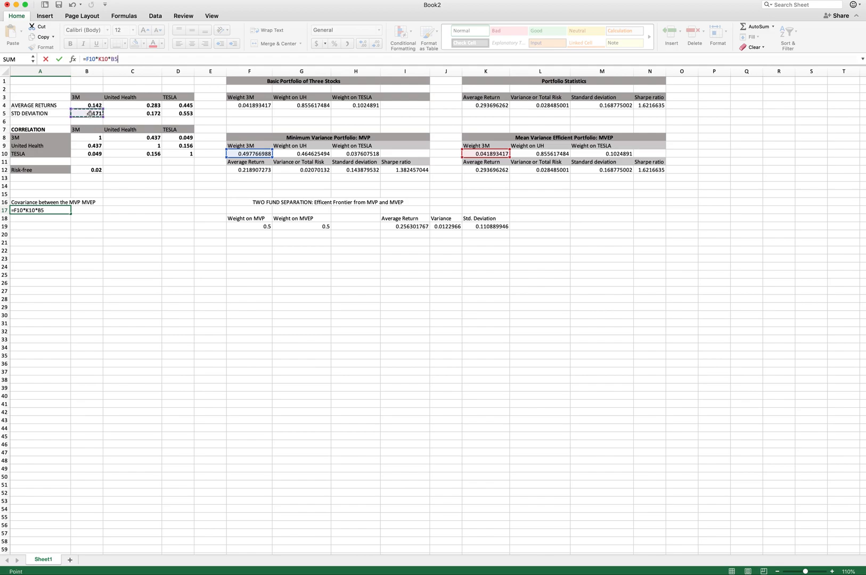
type("^2+")
left_click(308, 153)
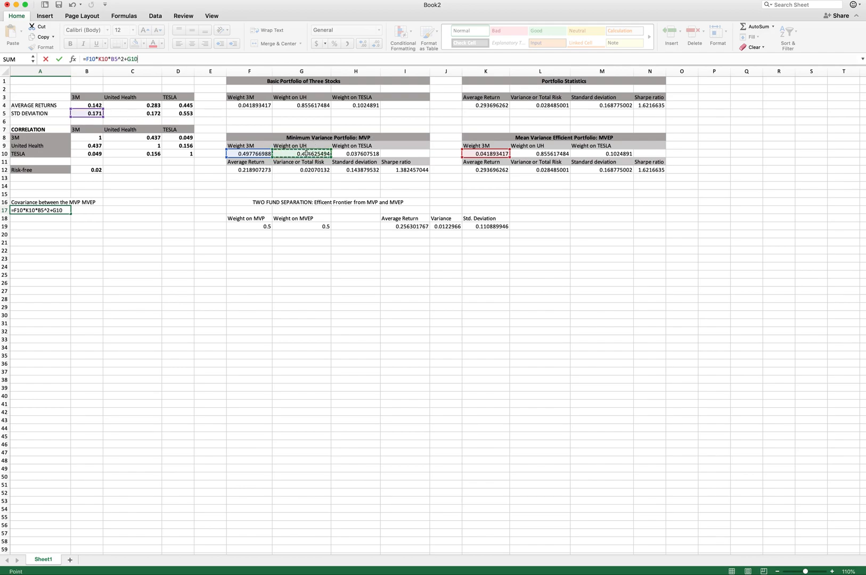
type("*")
left_click(540, 153)
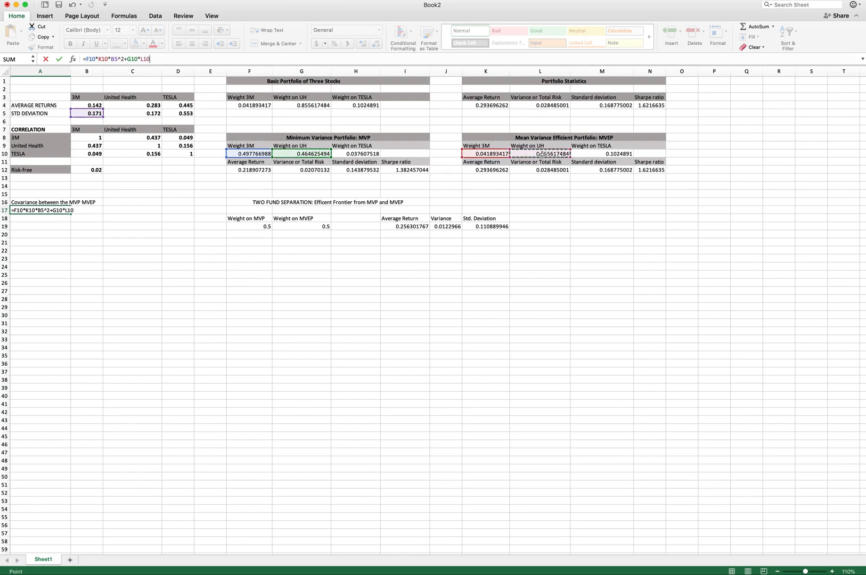
type("*")
left_click(149, 114)
type("^2")
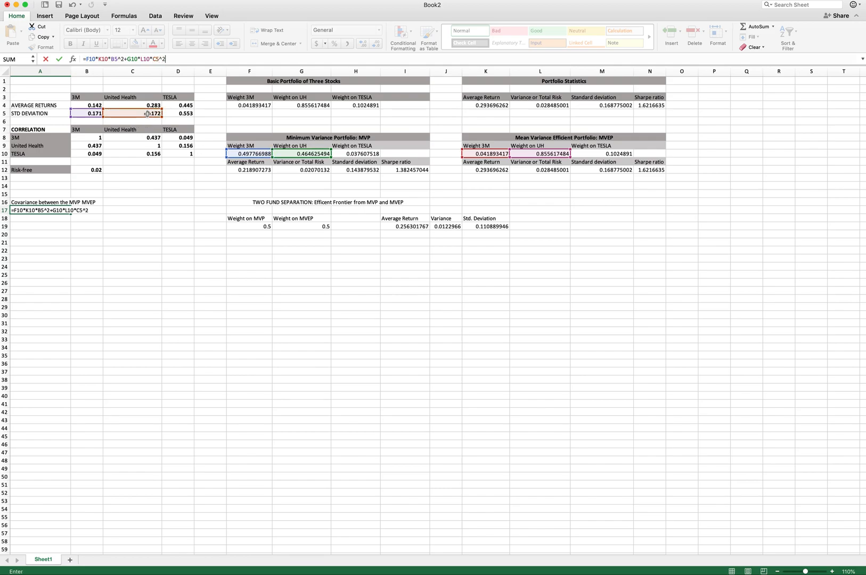
type("+")
left_click(357, 155)
type("*")
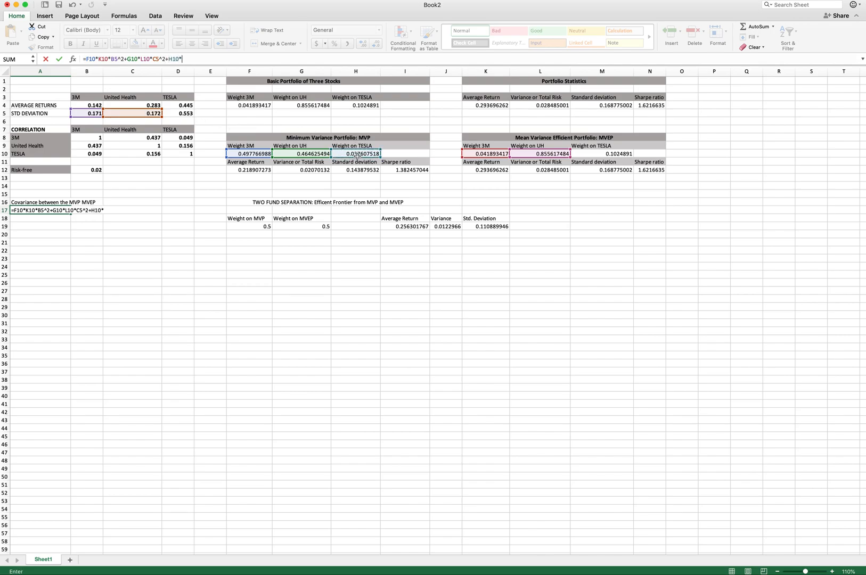
left_click(621, 154)
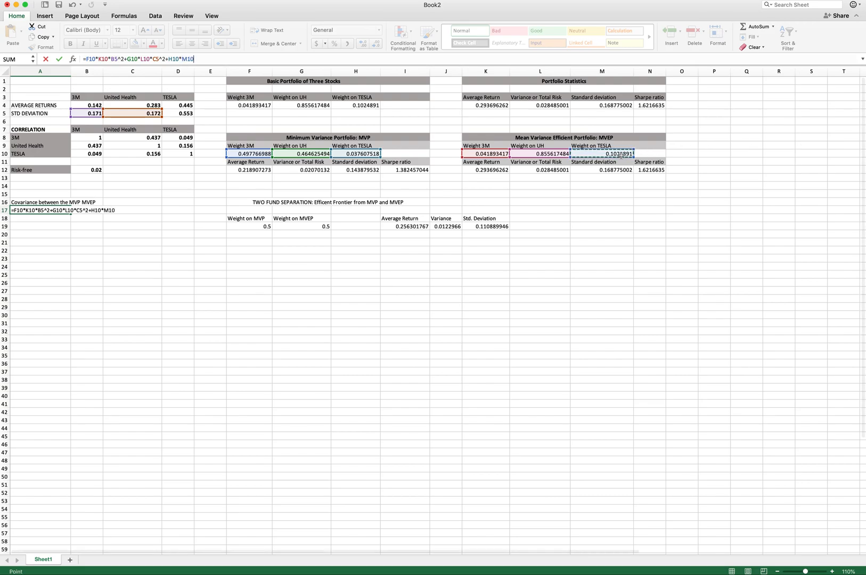
type("*")
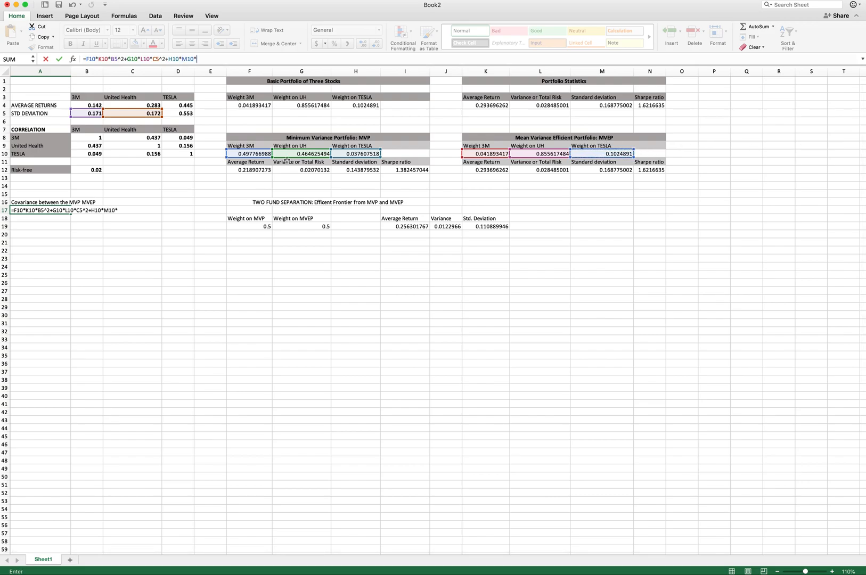
left_click(182, 113)
type("^2+(")
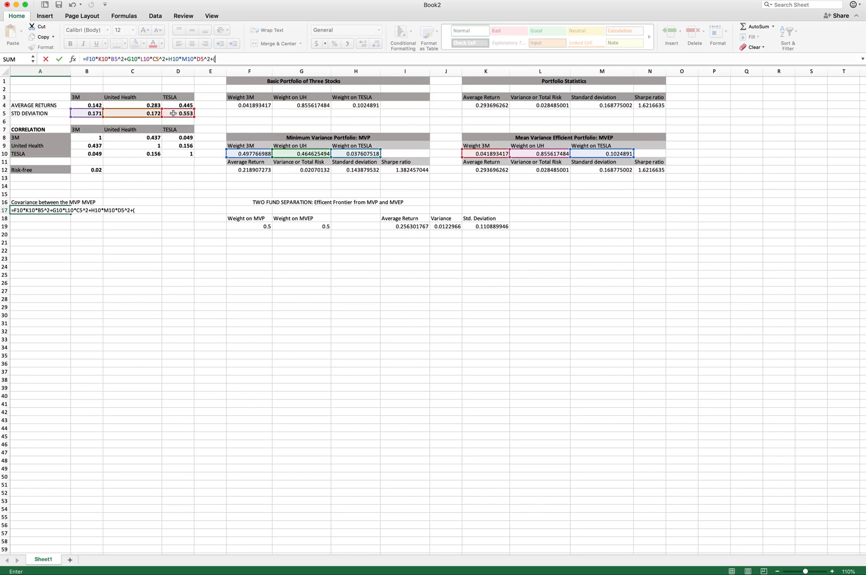
- Extend the A17 formula with the 3M–United Health cross term +(F10*L10+G10*K10)*C8*B5*C5
left_click(250, 154)
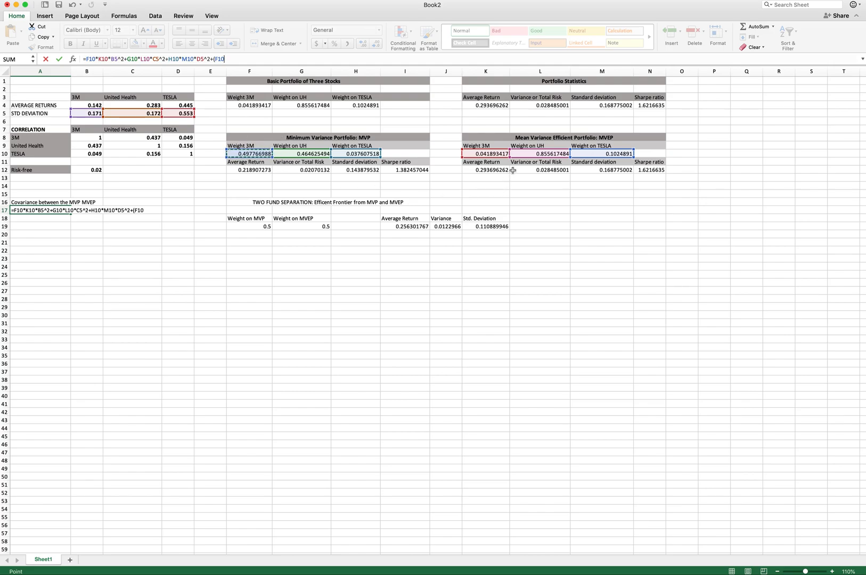
type("*")
left_click(537, 154)
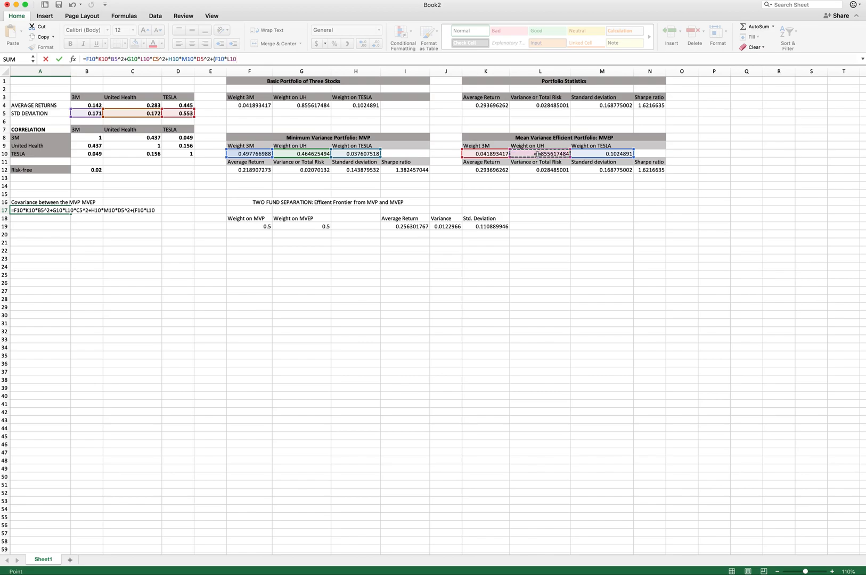
type("+")
left_click(309, 155)
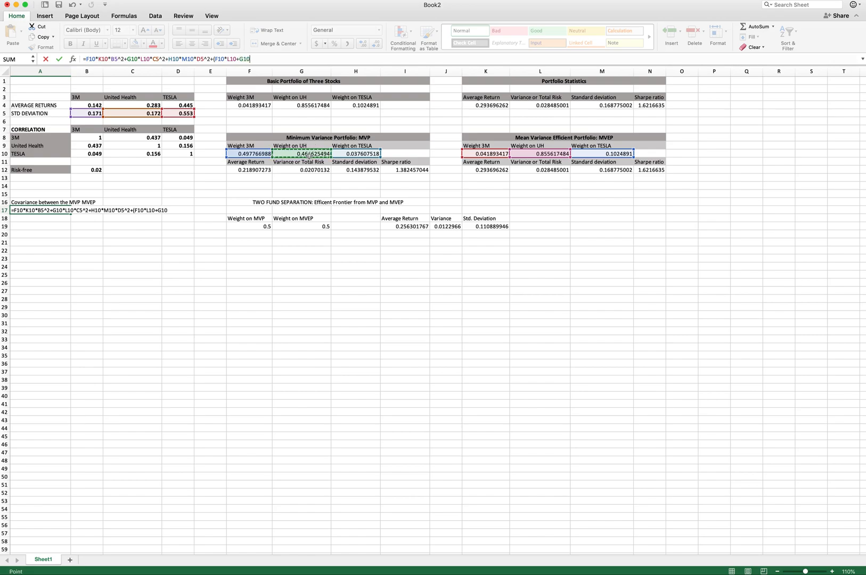
left_click(468, 155)
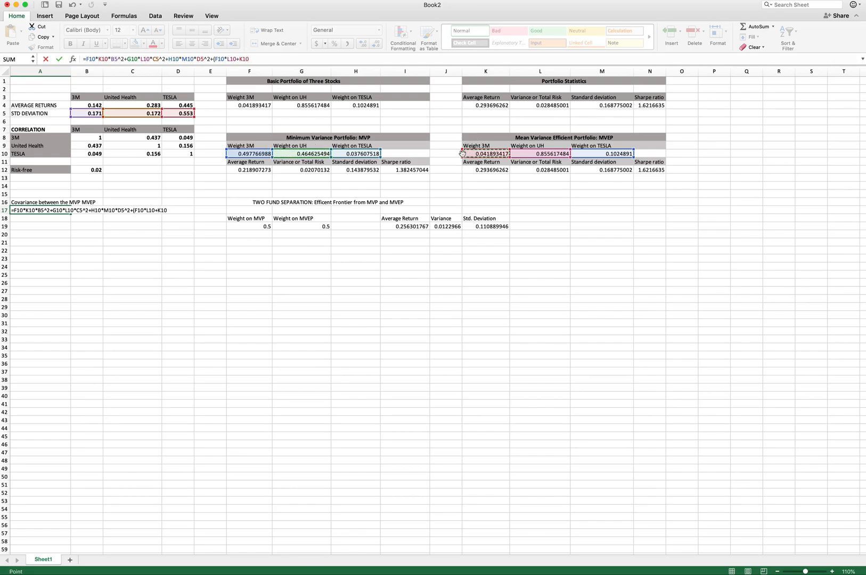
left_click(300, 154)
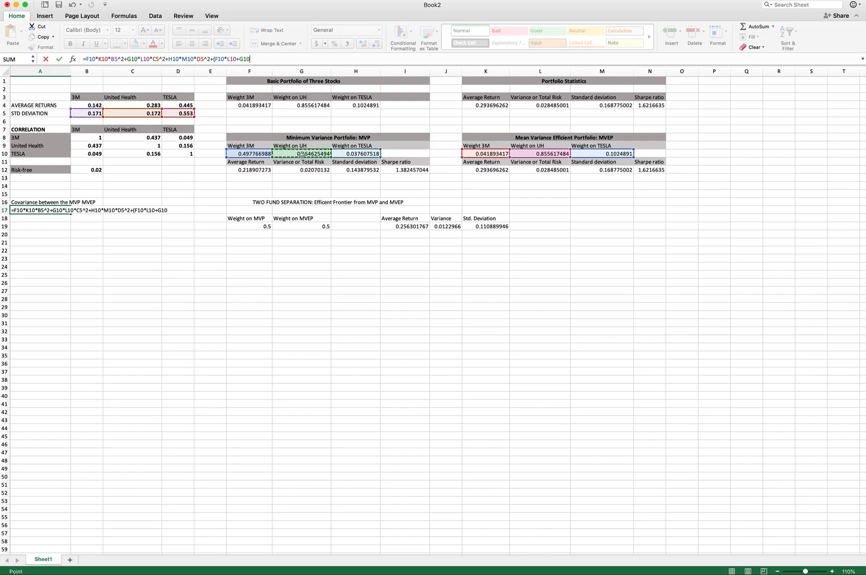
type("*")
left_click(494, 154)
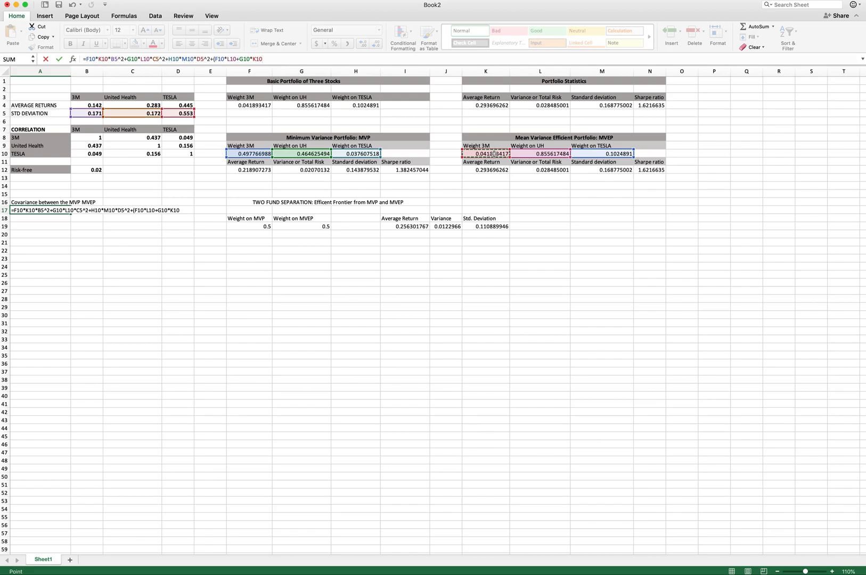
type(")*")
left_click(132, 139)
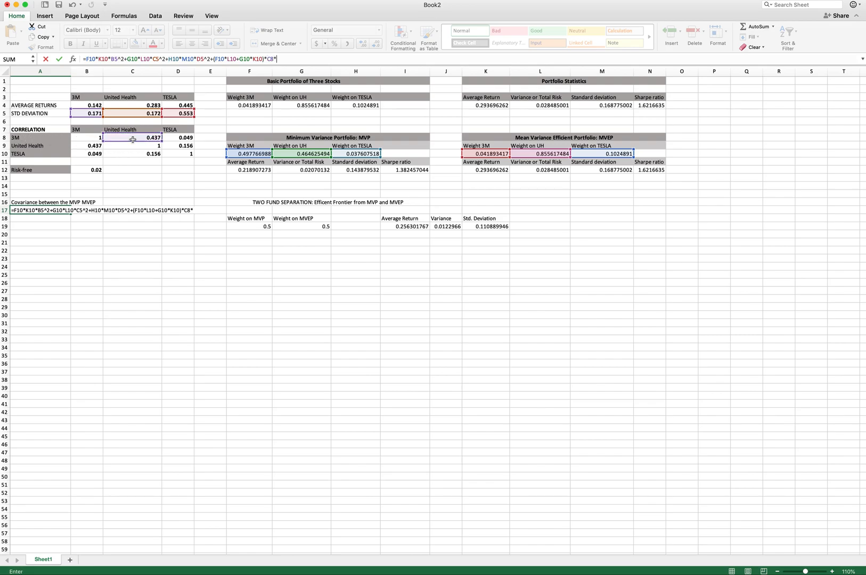
left_click(87, 114)
left_click(131, 113)
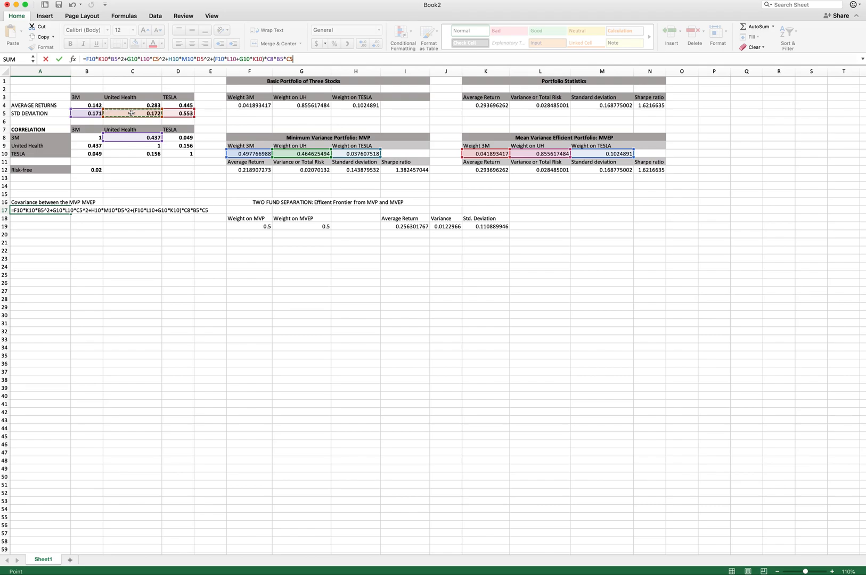
- Extend the A17 formula with the 3M–Tesla cross term +(F10*M10+H10*K10)*D8*B5*D5
type("+(")
left_click(241, 154)
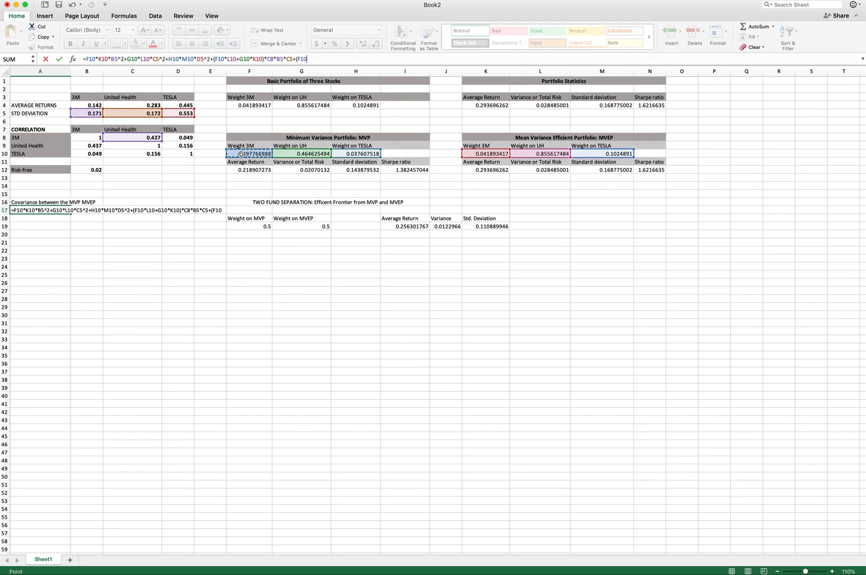
left_click(606, 155)
left_click(253, 154)
type("*")
left_click(597, 151)
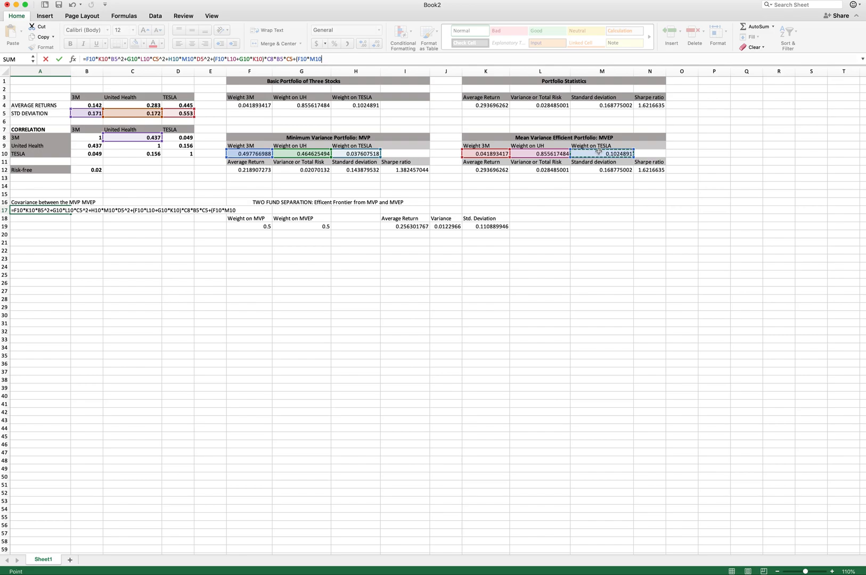
type("+")
left_click(353, 154)
type("*")
left_click(493, 154)
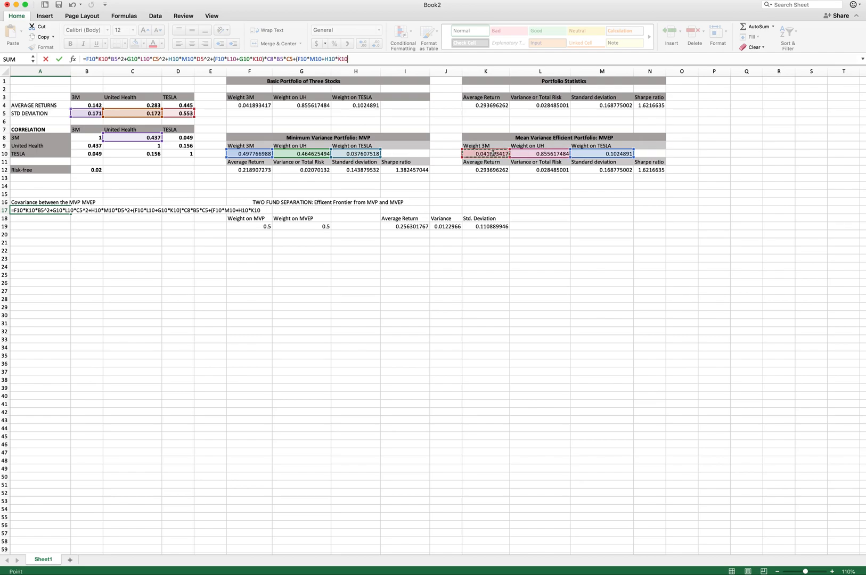
type(")*")
left_click(180, 137)
type("*")
left_click(89, 114)
type("*")
left_click(178, 111)
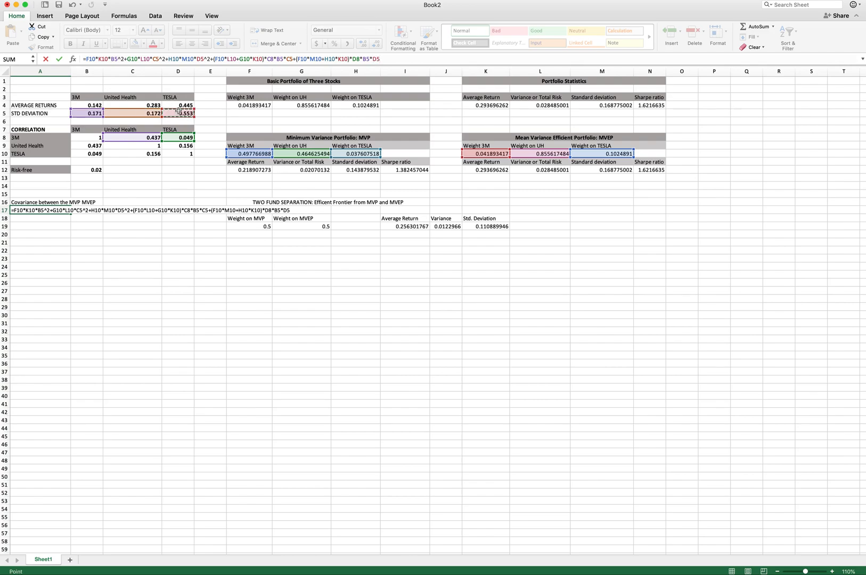
- Finish the A17 covariance formula with the United Health–Tesla term +(G10*M10+H10*L10)*D9*C5*D5 and enter it
type("+(")
left_click(306, 155)
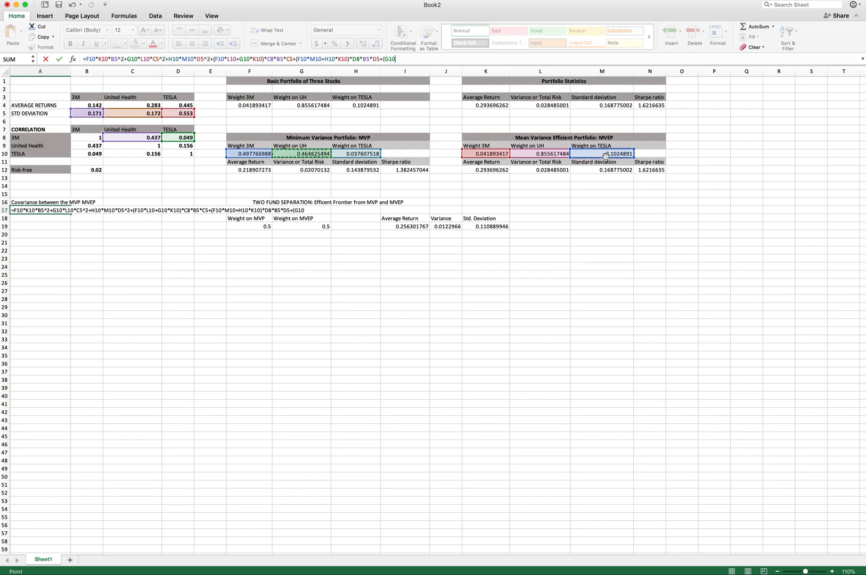
type("*")
left_click(604, 155)
type("+")
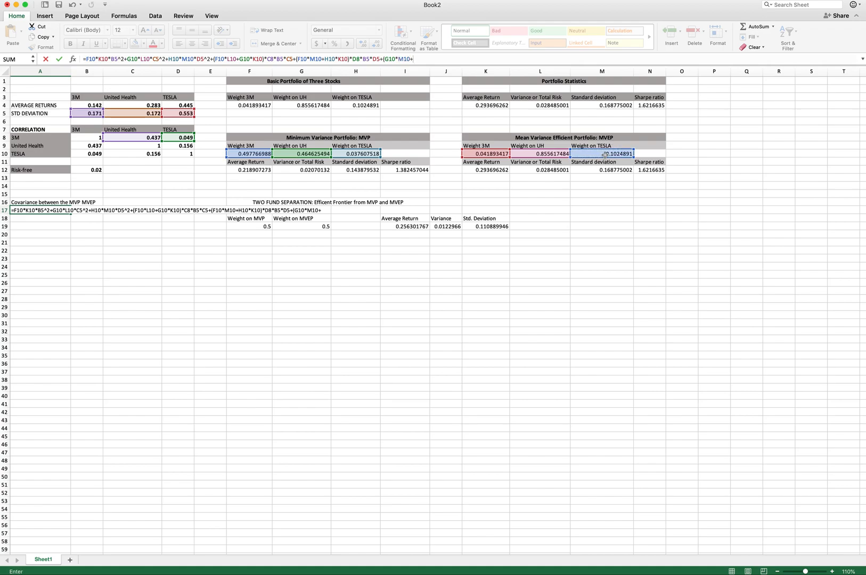
left_click(369, 154)
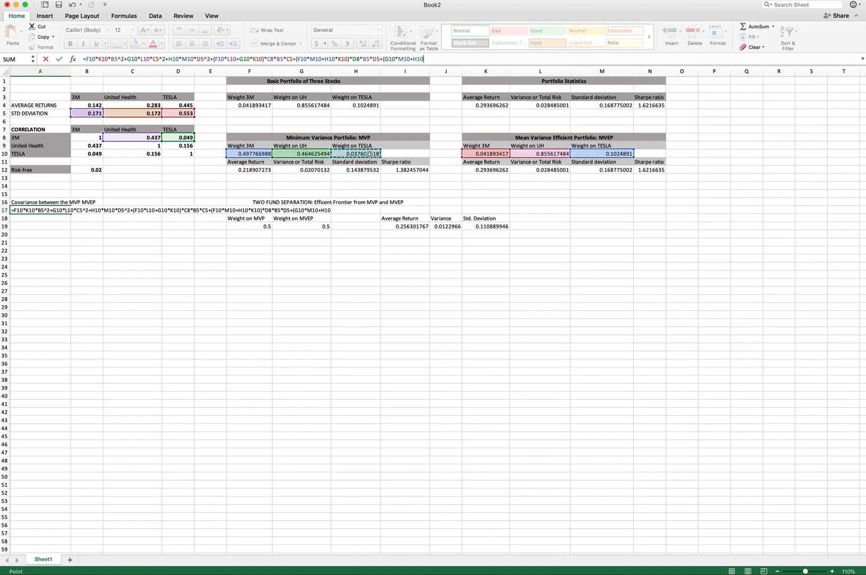
type("*")
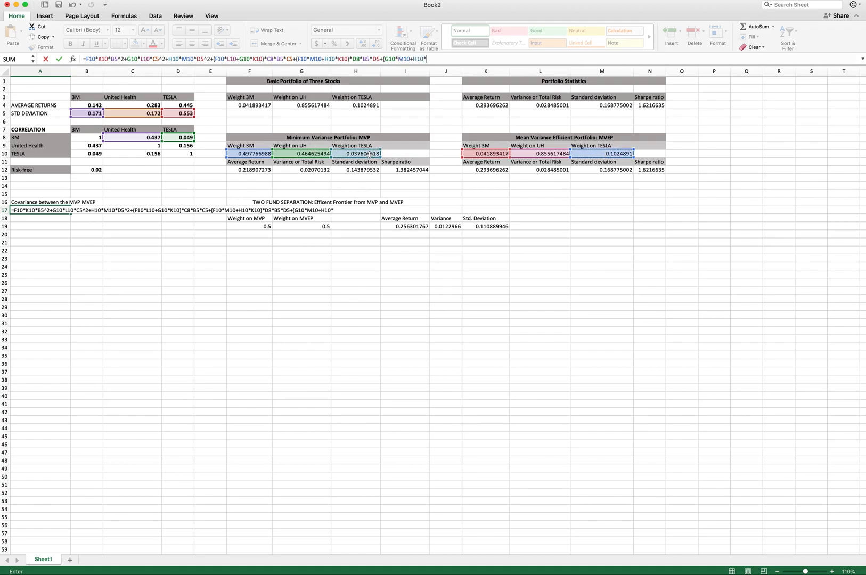
left_click(536, 154)
type(")*")
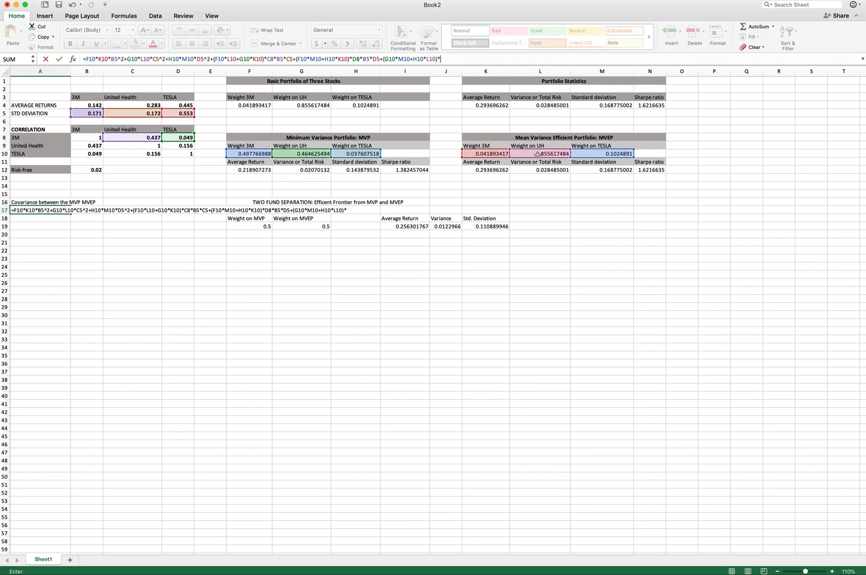
left_click(176, 147)
type("*")
left_click(134, 113)
type("*")
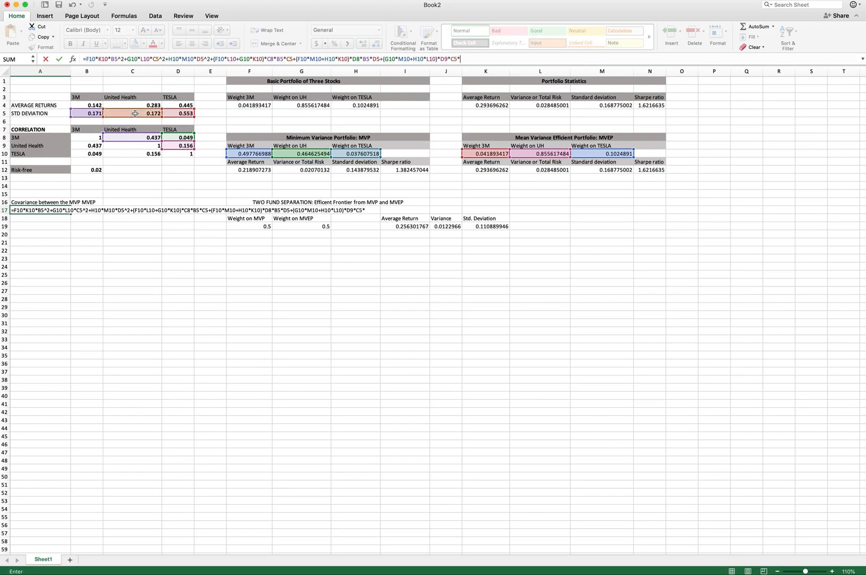
left_click(181, 113)
key("Return")
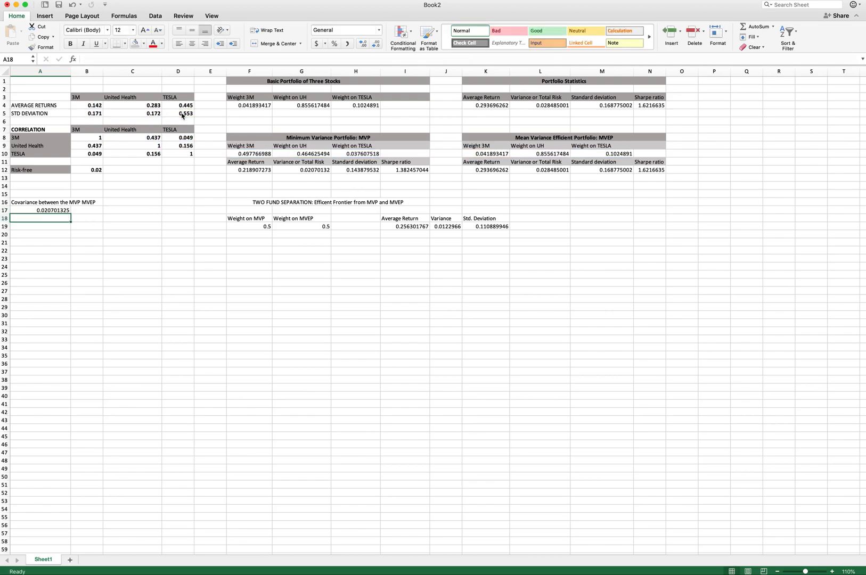
- Colour the TWO FUND SEPARATION heading in F16 with red font
key("Up")
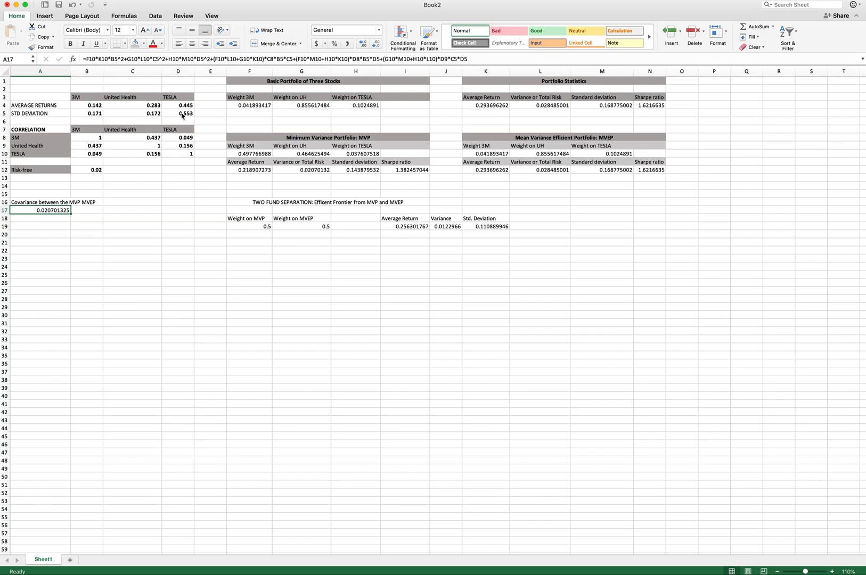
left_click(241, 205)
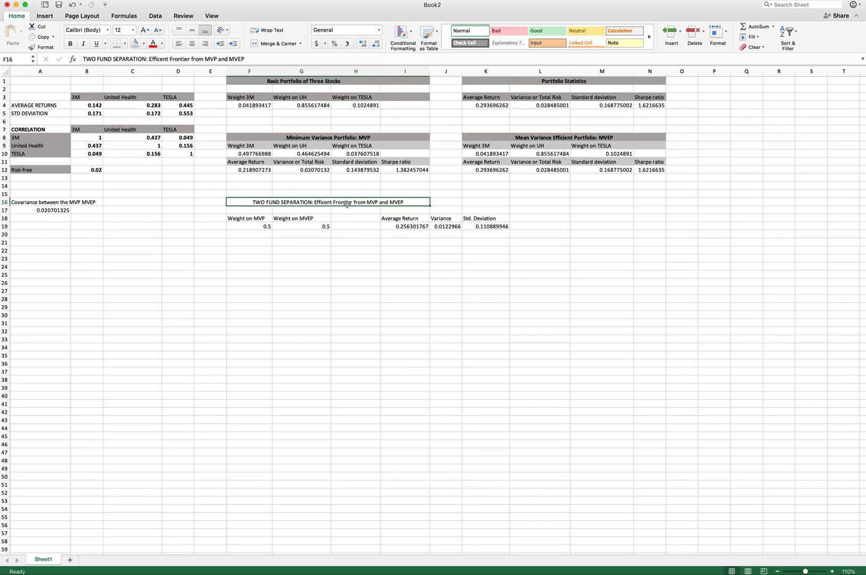
left_click(153, 43)
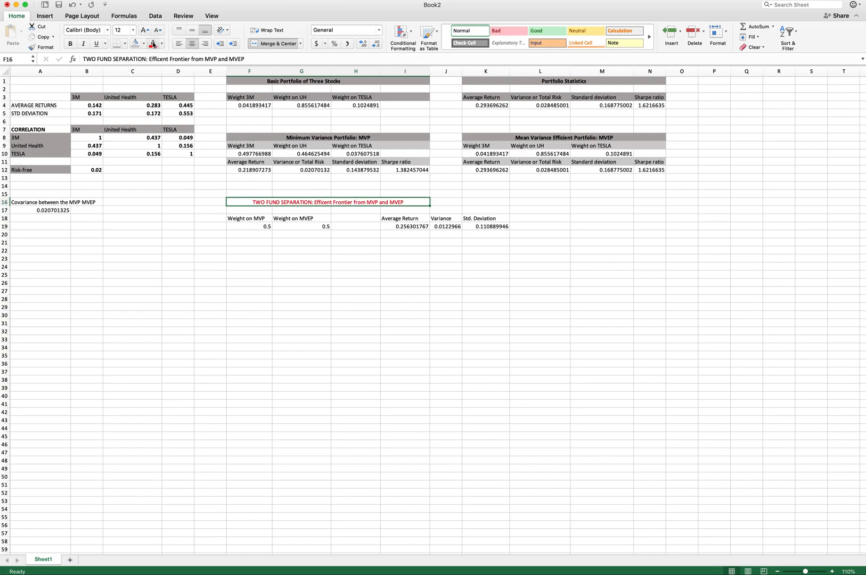
- Give the TWO FUND SEPARATION heading in F16 a red fill with black font
left_click(144, 44)
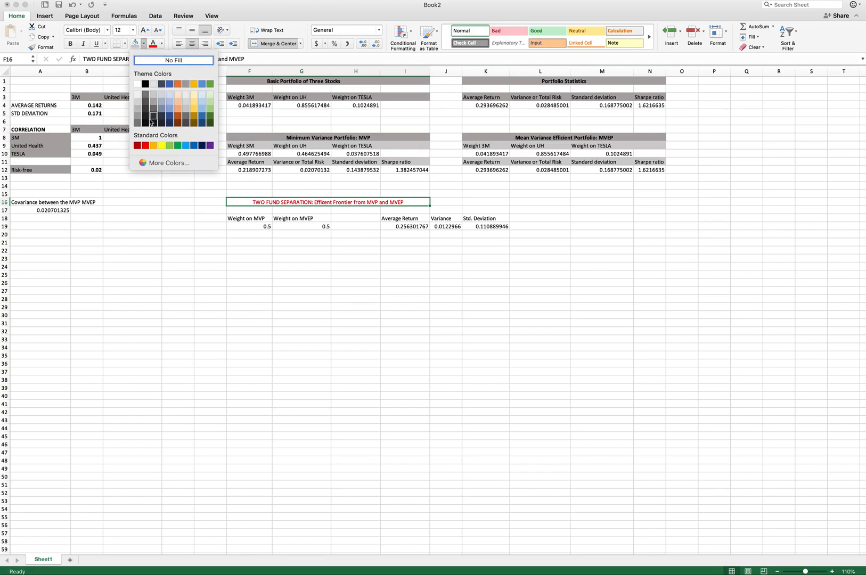
left_click(145, 146)
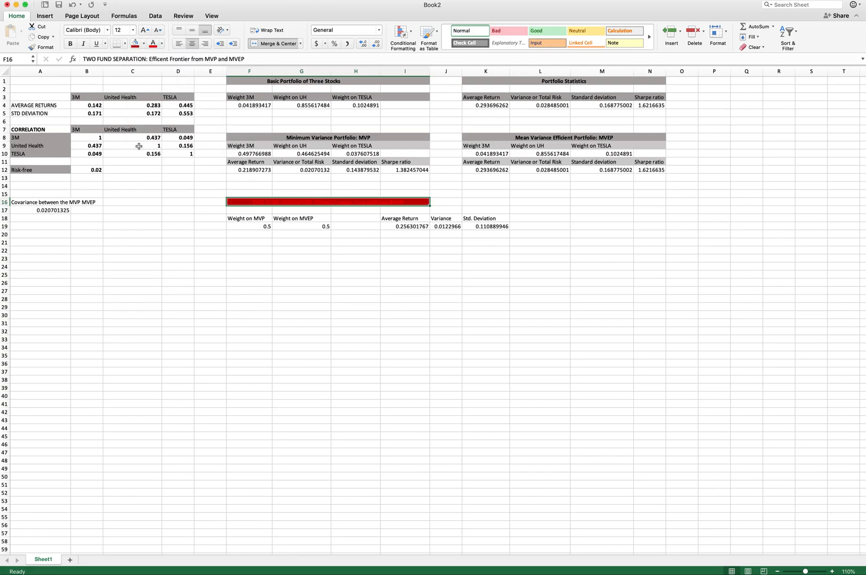
left_click(161, 44)
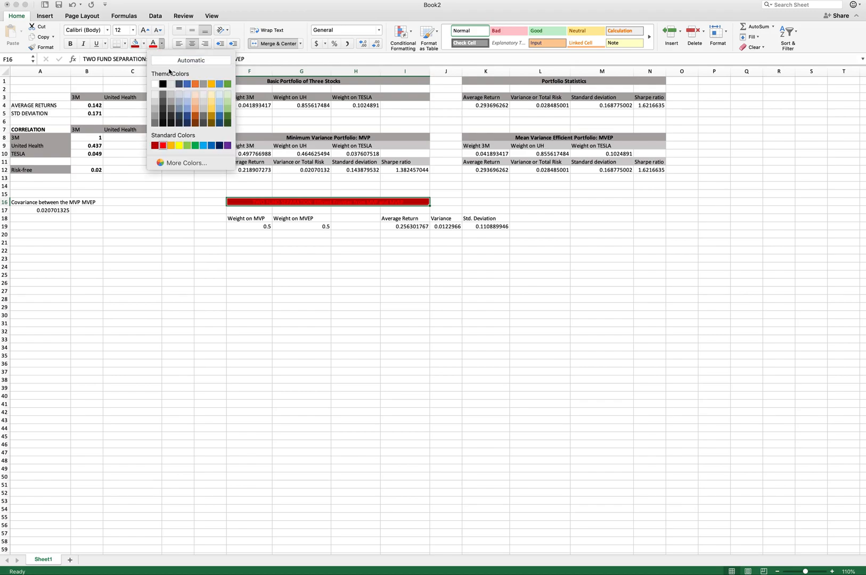
left_click(163, 83)
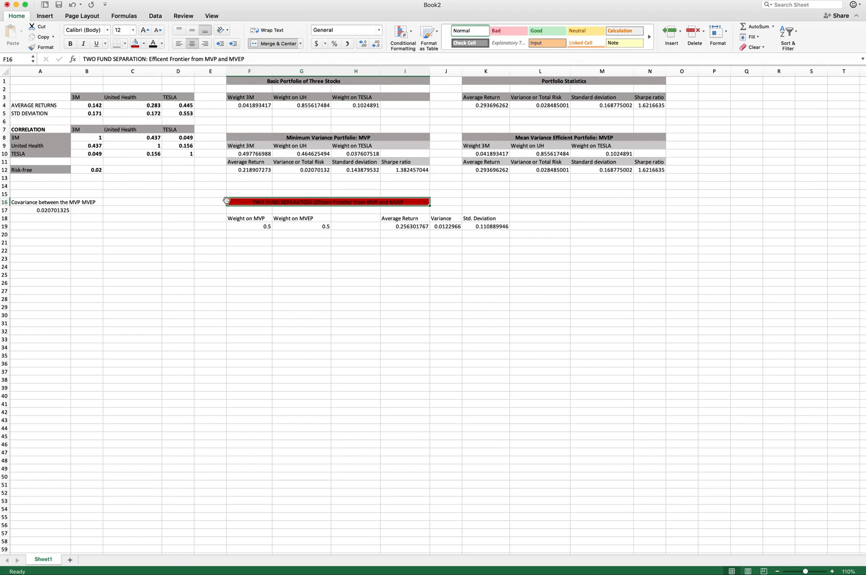
left_click(286, 281)
left_click(247, 205)
left_click(143, 44)
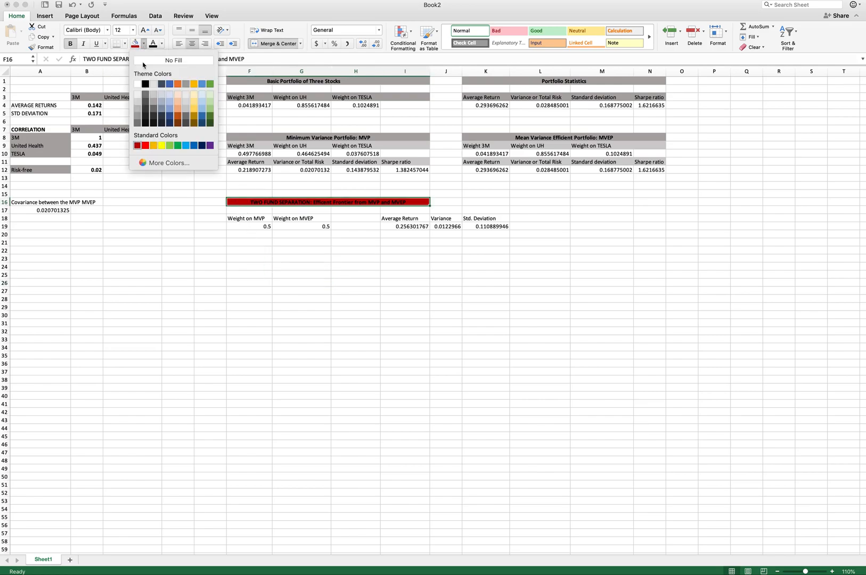
left_click(146, 145)
left_click(242, 338)
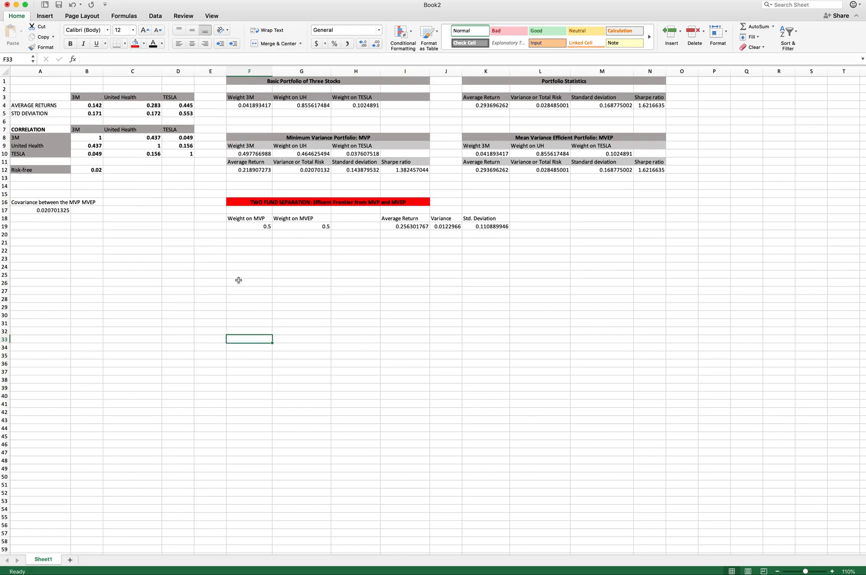
- Format the two-fund table headers in F18:J18 with a light grey fill and font colour
left_click_drag(241, 220, 500, 219)
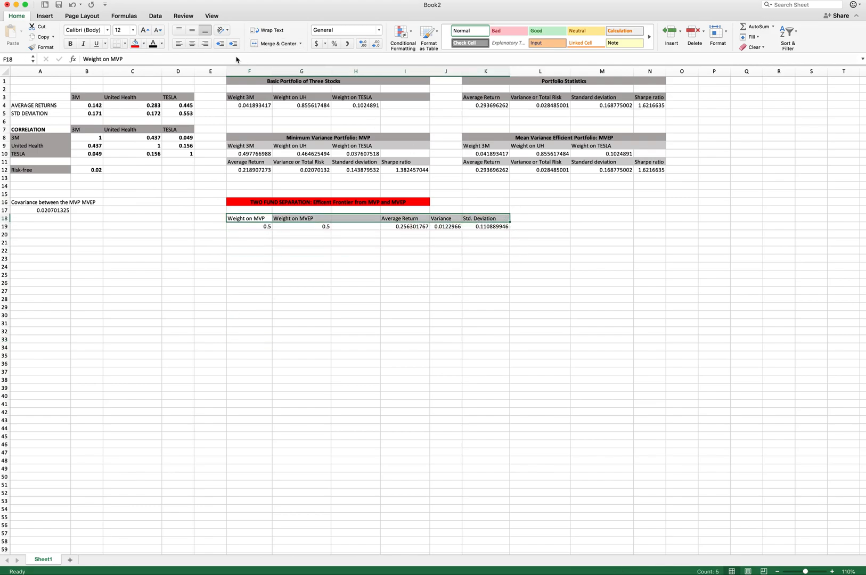
left_click(161, 44)
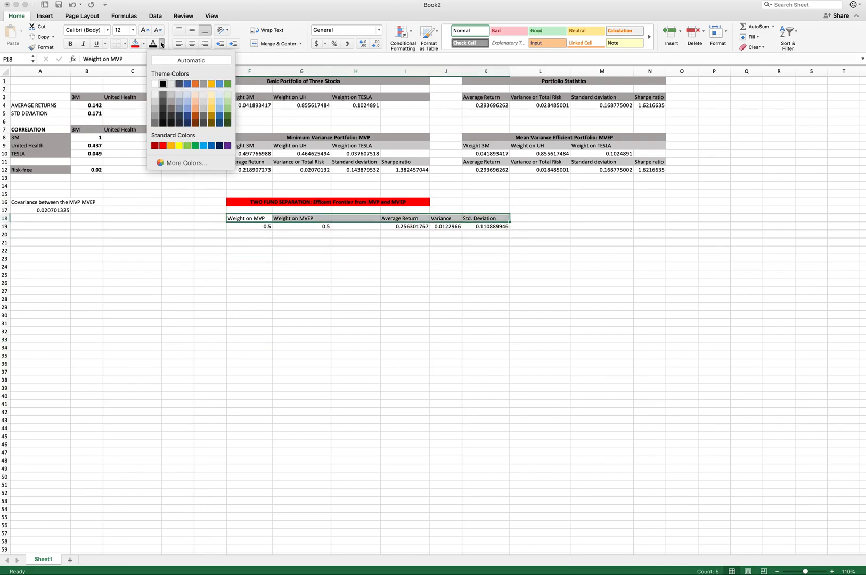
left_click(171, 84)
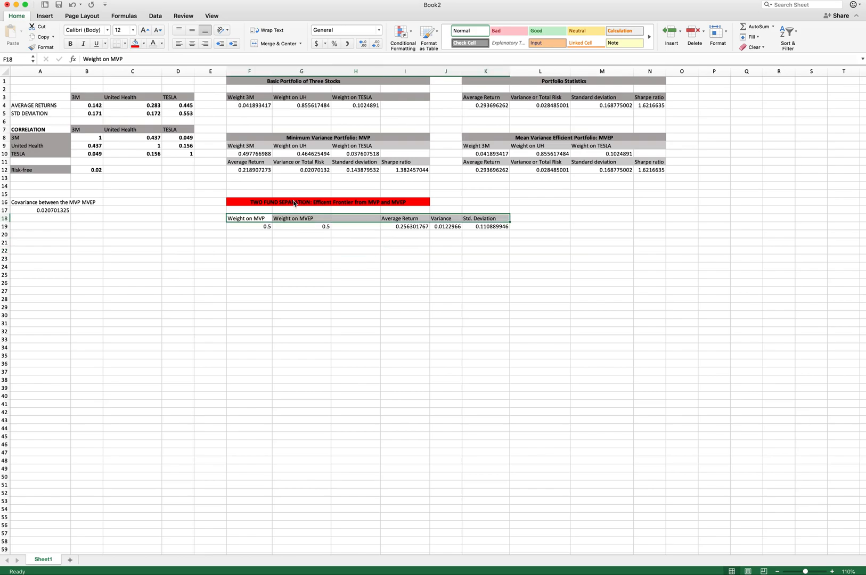
left_click(143, 44)
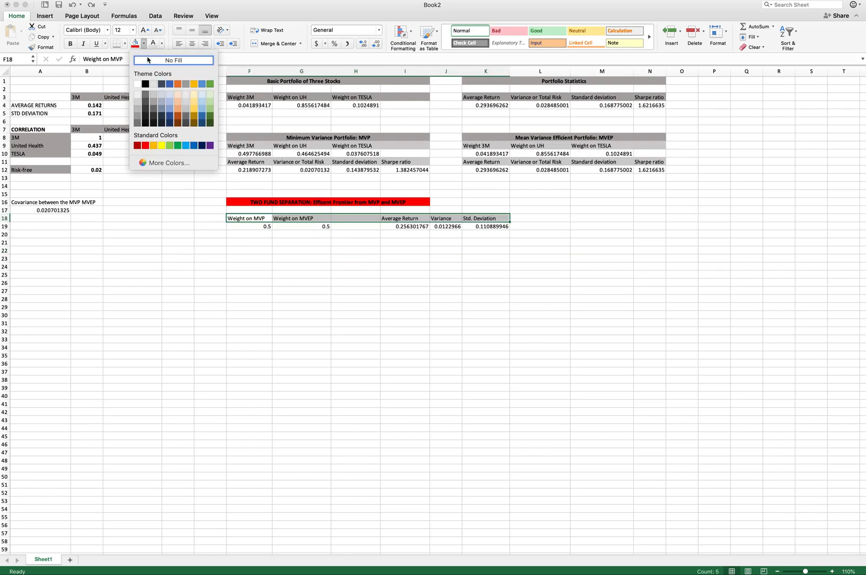
left_click(154, 95)
left_click(404, 272)
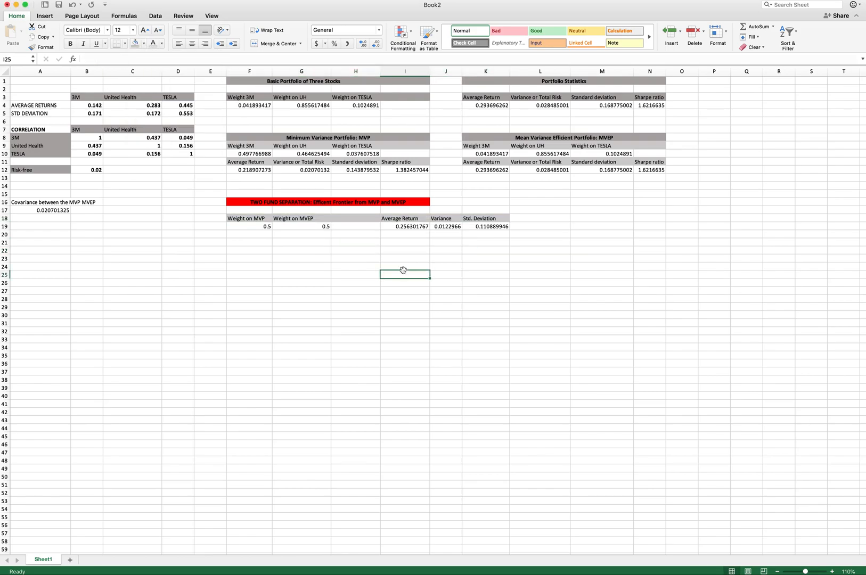
- Replace the 0 in the J19 variance formula with an absolute reference to the MVP–MVEP covariance in A17
left_click(445, 227)
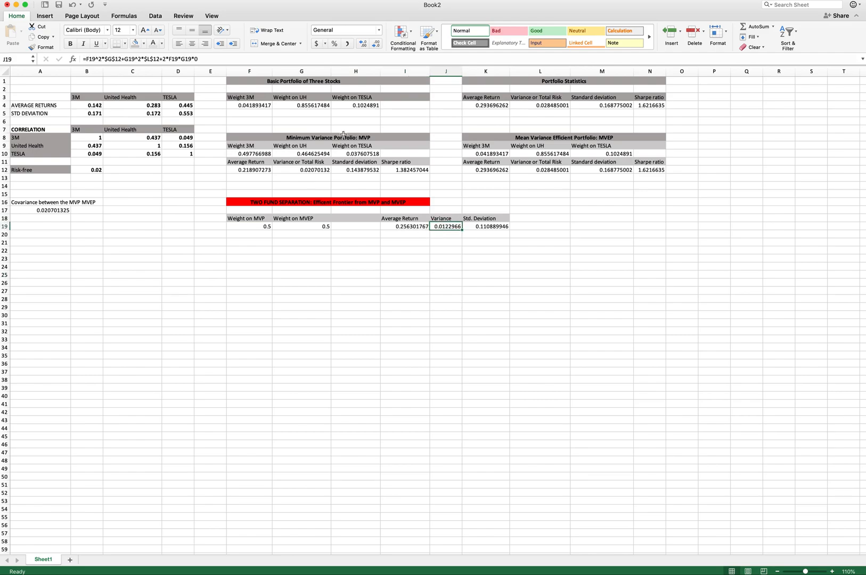
left_click(203, 59)
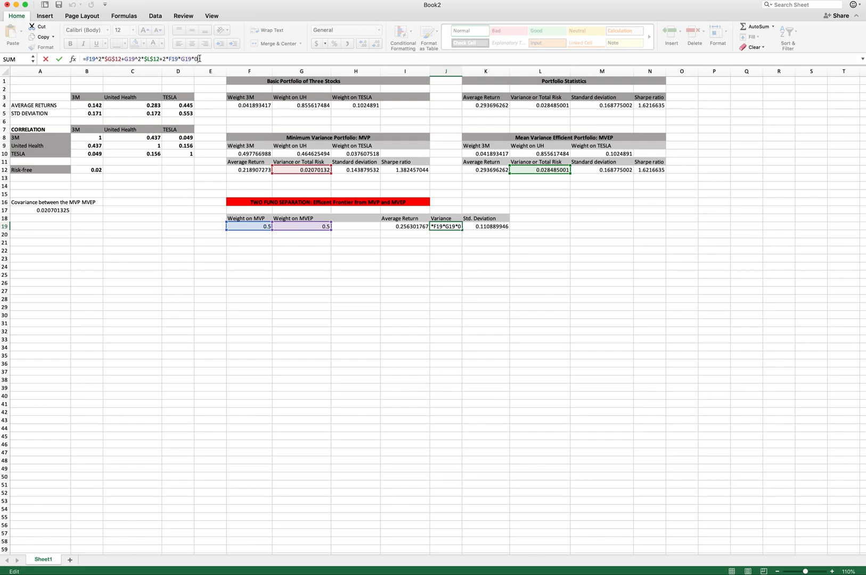
left_click(41, 211)
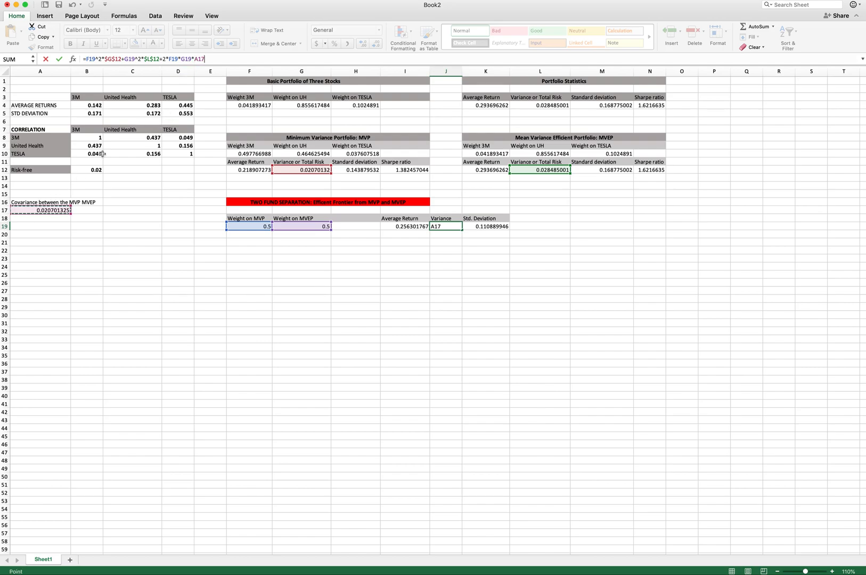
left_click(198, 59)
type("$G")
type("$A$")
key("Return")
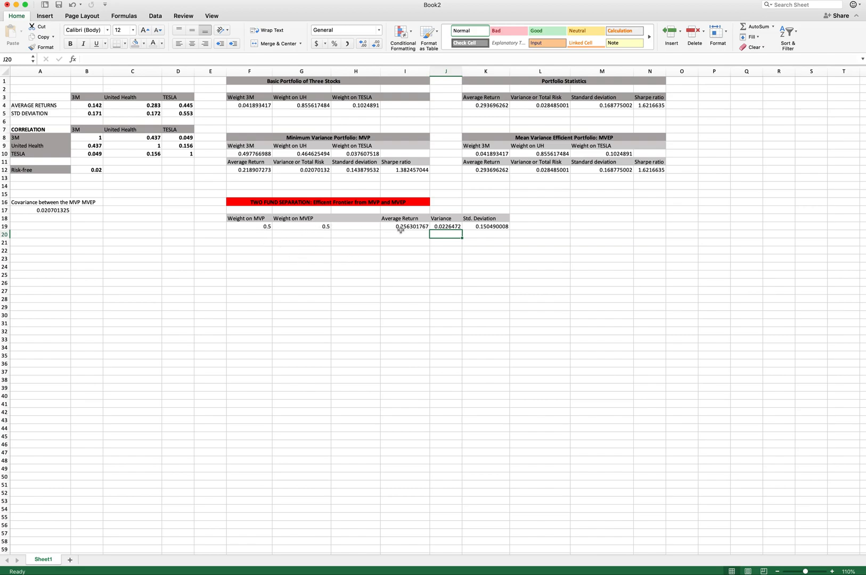
- Enter -3 and -2.9 as MVP weights in F19:F20 and fill the series down to 2.5 in row 74
left_click(258, 227)
type("-3")
key("Return")
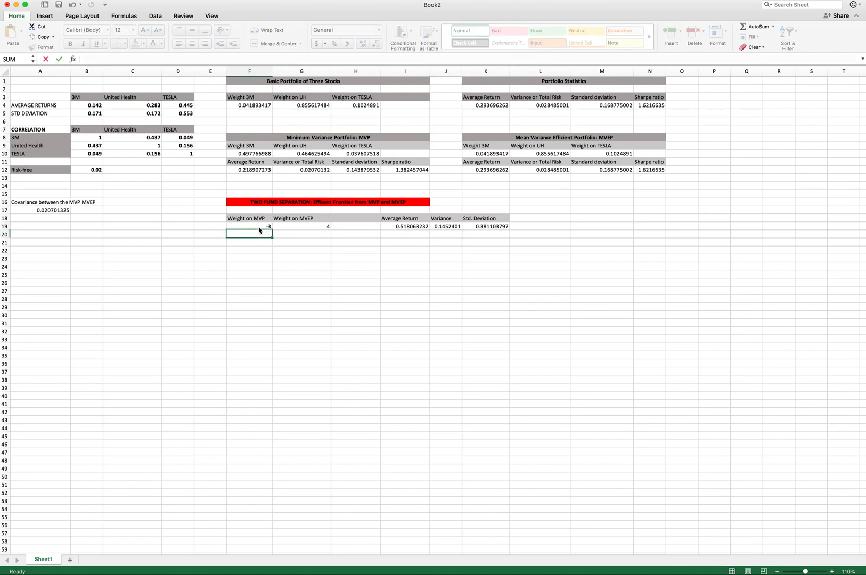
type("-2.9")
key("Return")
left_click_drag(256, 226, 263, 527)
scroll(326, 425, "up", 6)
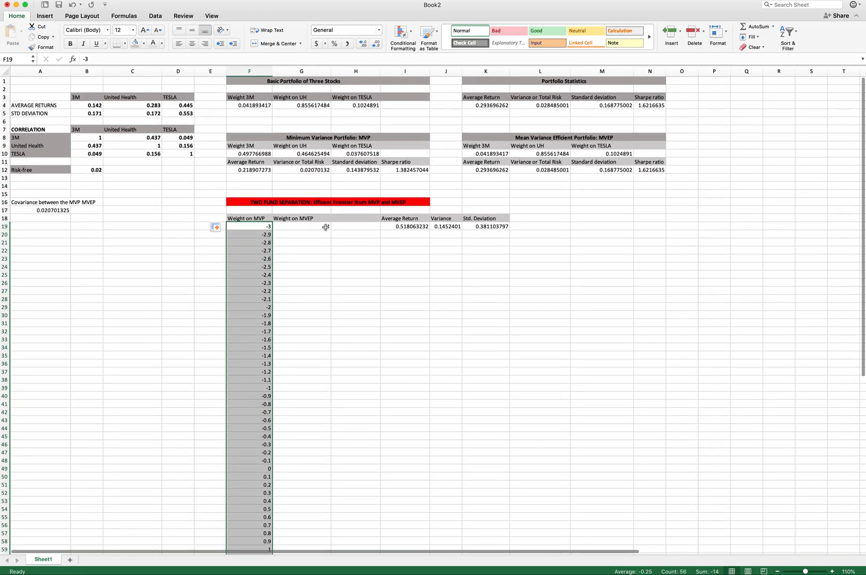
left_click(326, 227)
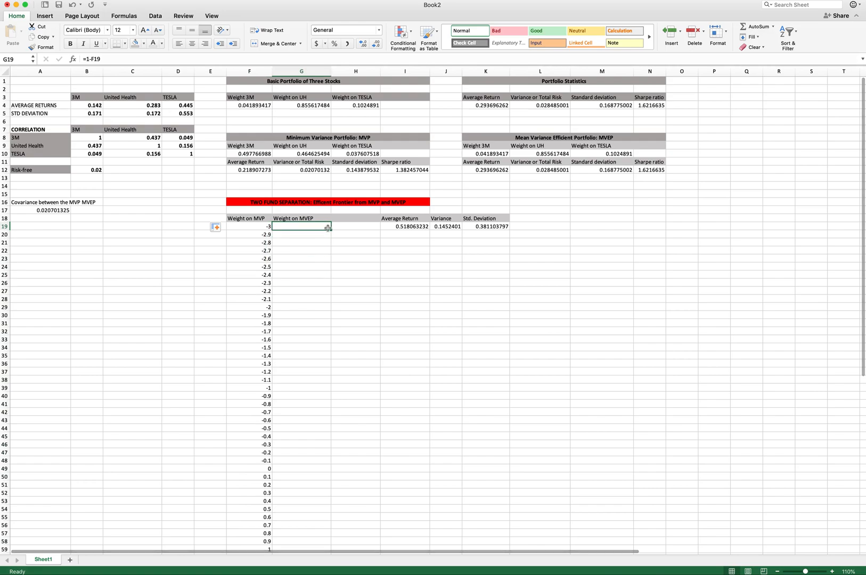
double_click(331, 230)
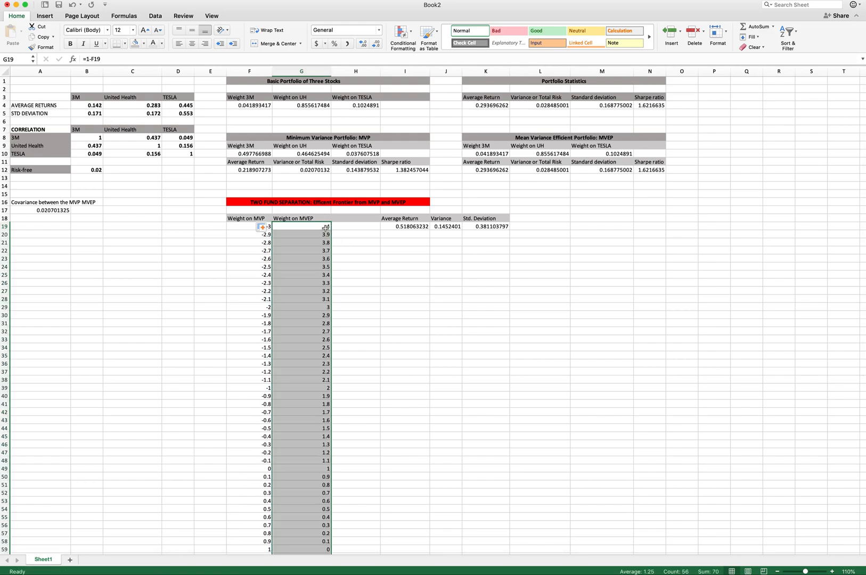
key("super+z")
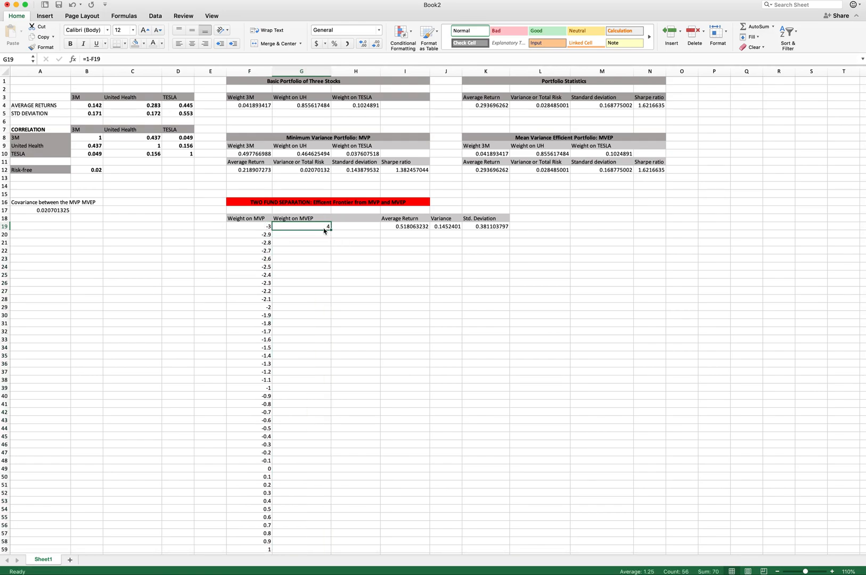
- Enter the MVEP weight in G20 as 1 minus the MVP weight in F20
left_click(310, 235)
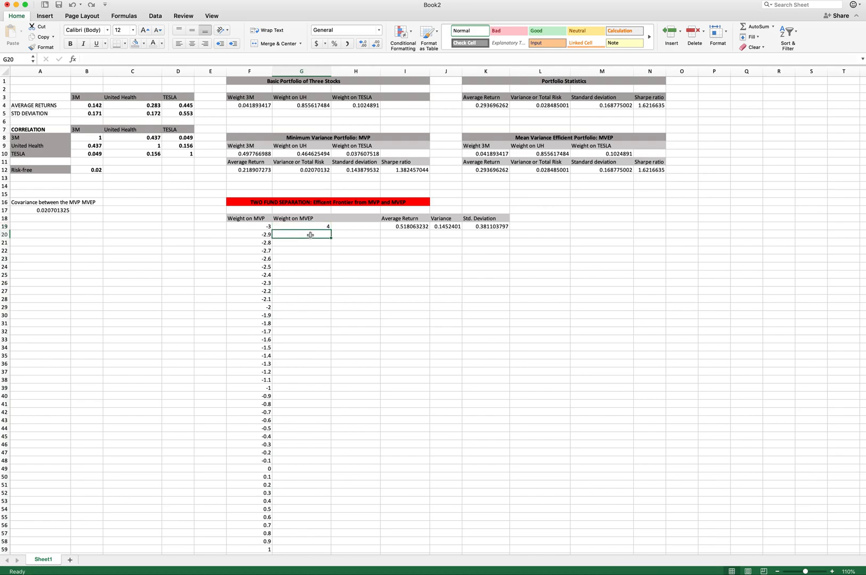
type("=1-")
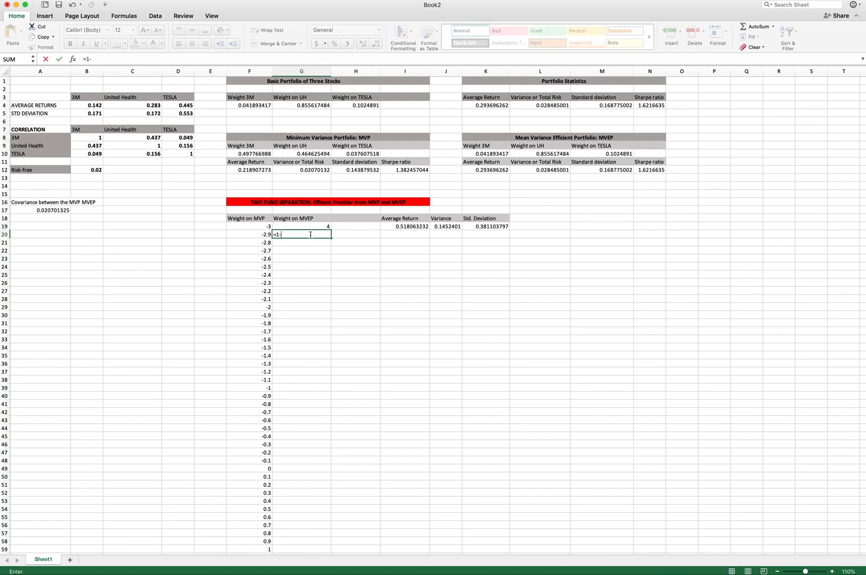
left_click(261, 234)
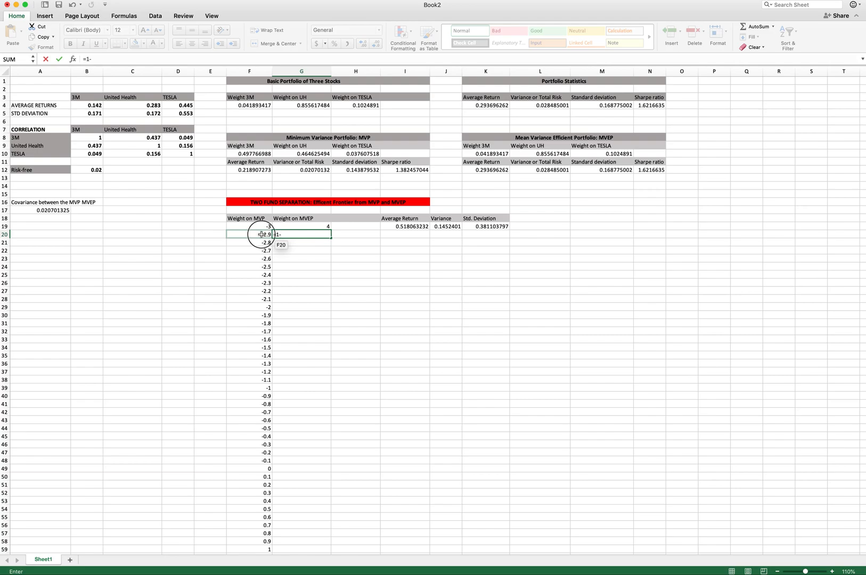
key("Return")
- Fill the MVEP weights down column G to row 74 and enter 1 in G19
left_click_drag(318, 227, 294, 526)
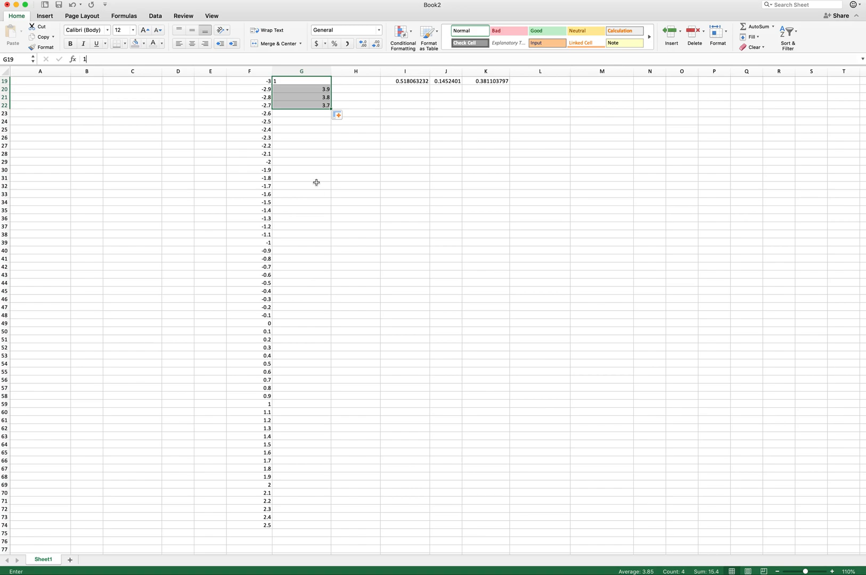
scroll(317, 149, "up", 1)
left_click_drag(331, 130, 298, 534)
scroll(320, 469, "down", 6)
left_click_drag(331, 403, 329, 411)
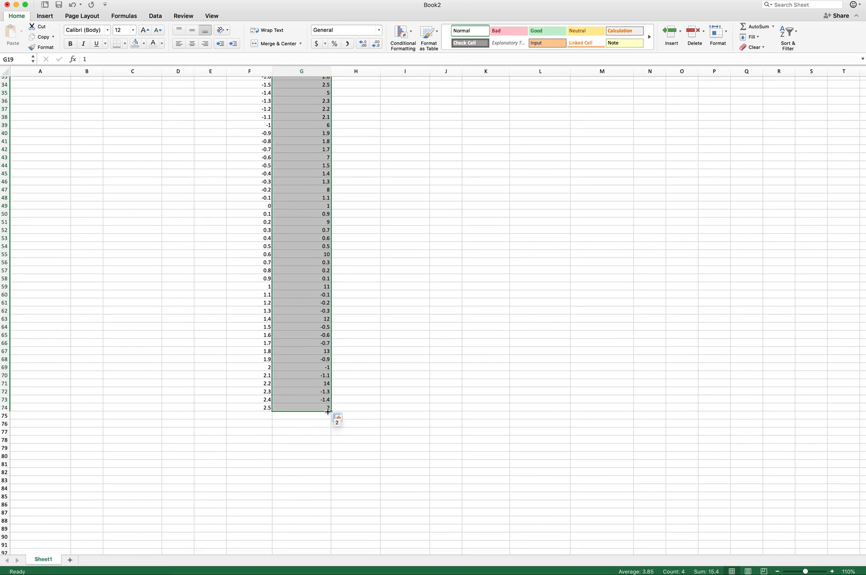
scroll(328, 411, "up", 10)
type("1")
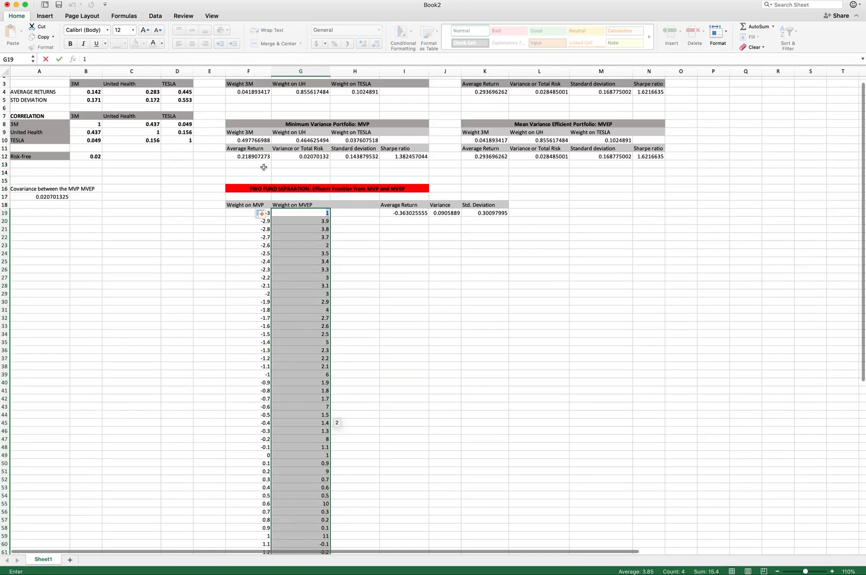
- Copy the I19 average return formula down to row 74 and check the copied formulas in I19 and I20
left_click(409, 213)
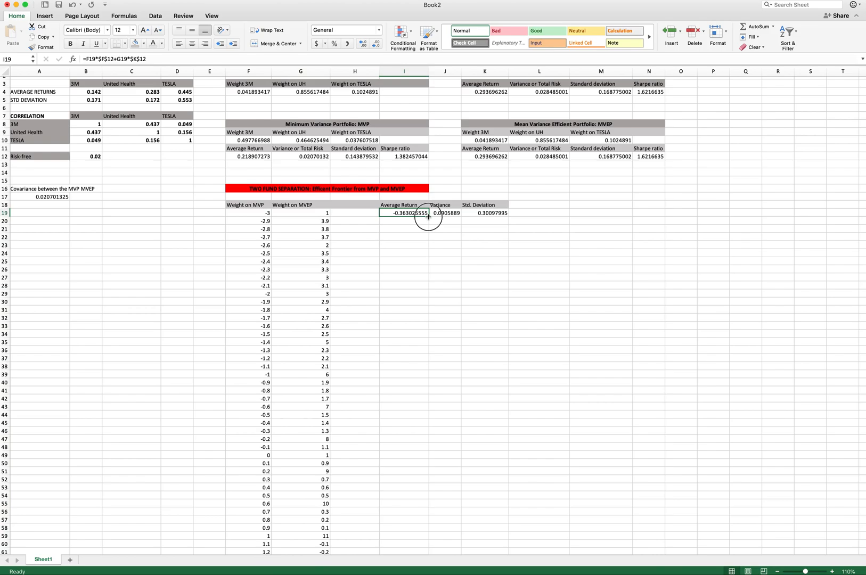
left_click_drag(428, 216, 400, 515)
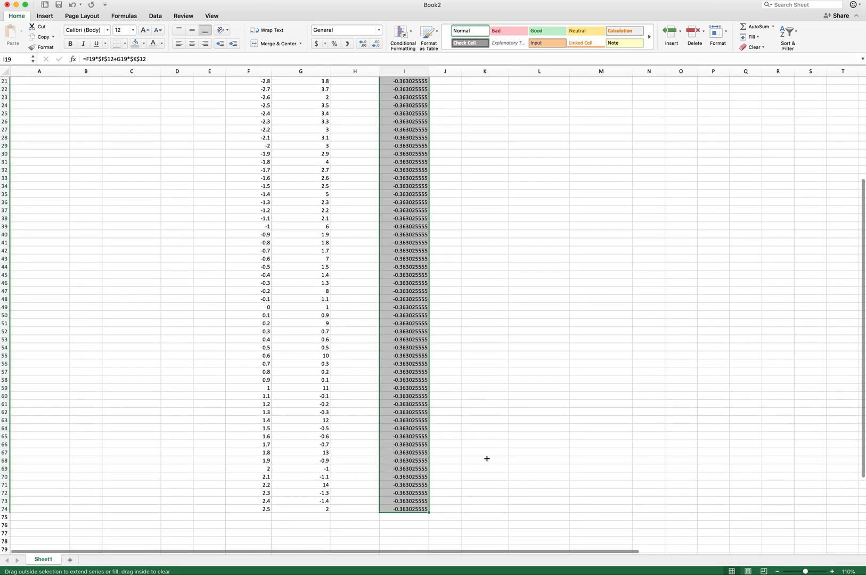
scroll(486, 458, "up", 5)
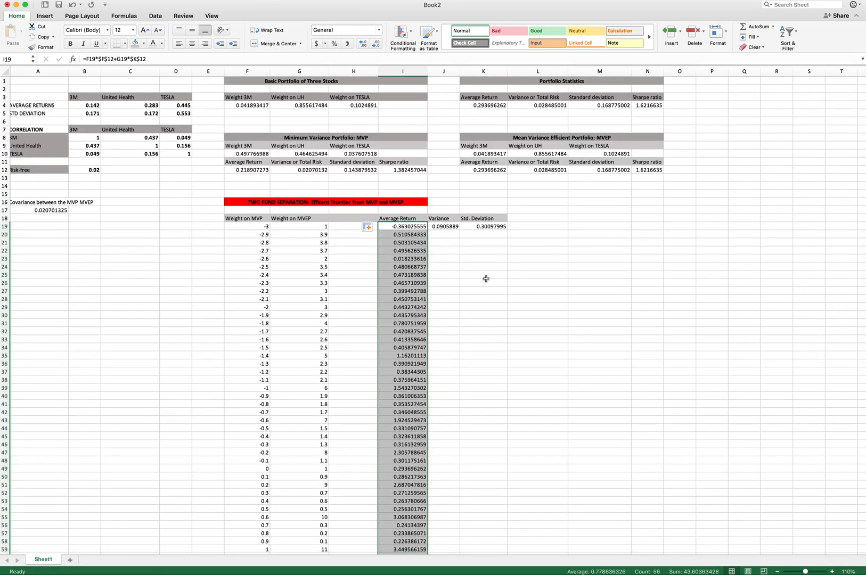
left_click(456, 274)
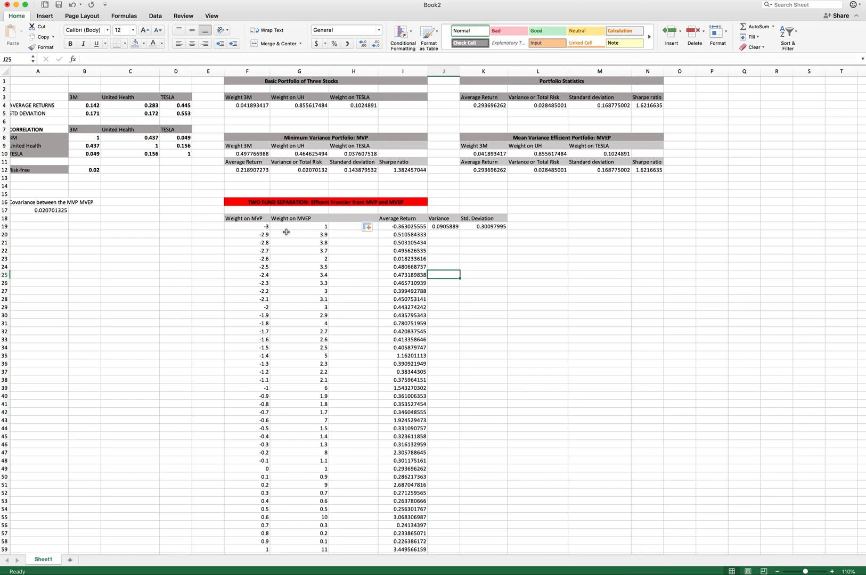
scroll(313, 235, "right", 1)
left_click(376, 234)
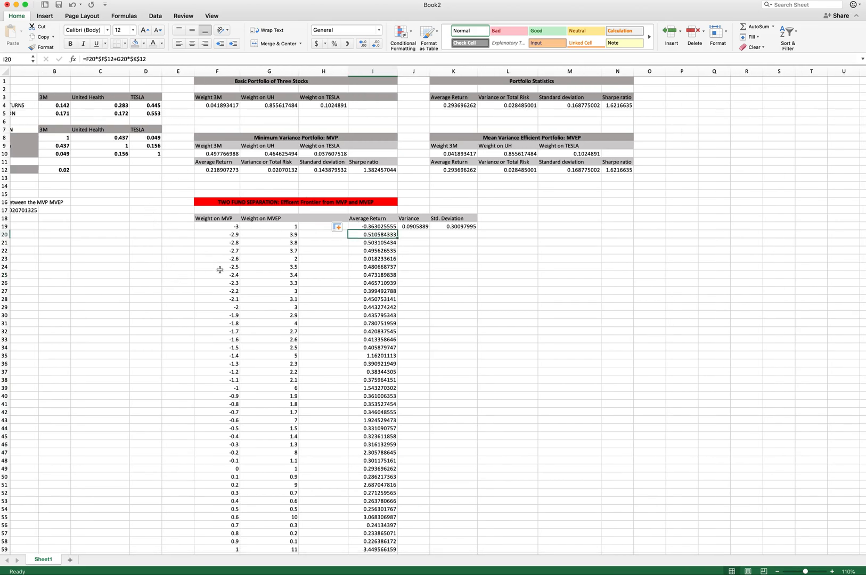
scroll(263, 267, "left", 1)
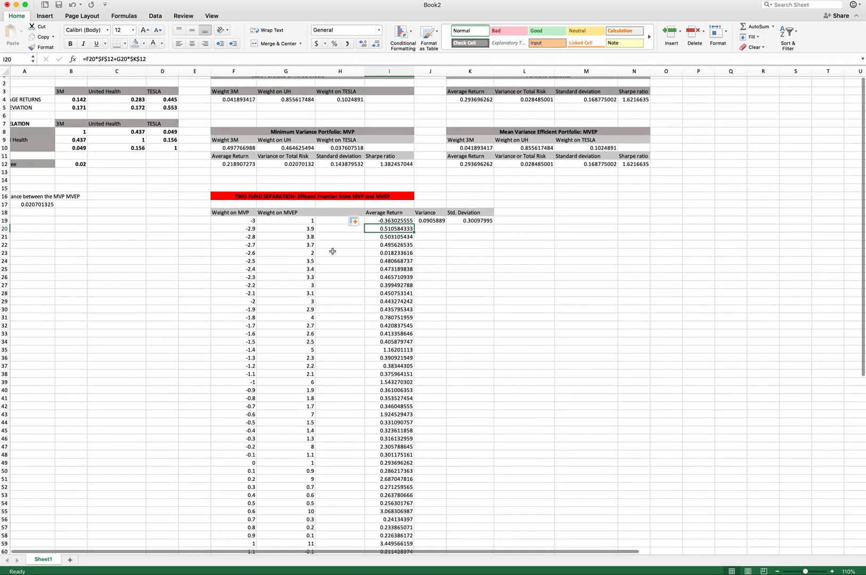
left_click(383, 219)
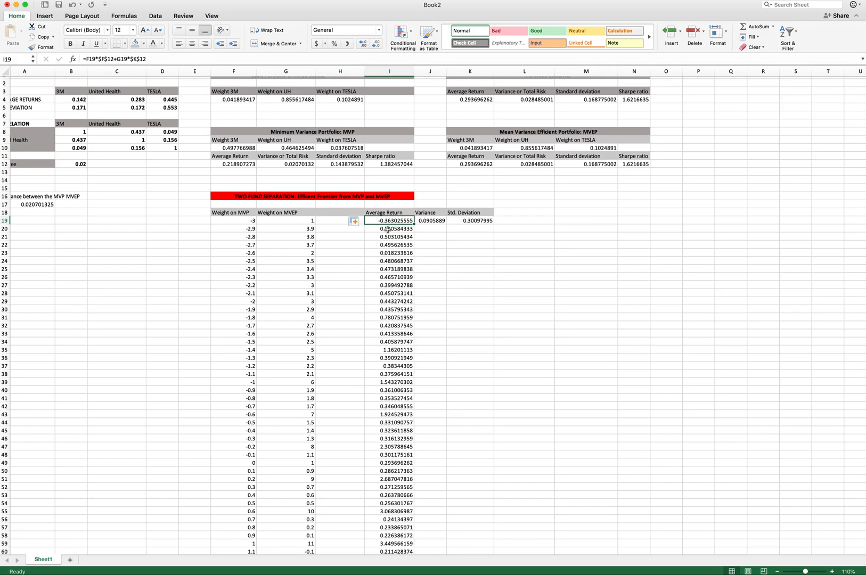
- Set G19 to 1 minus the MVP weight in F19 and fill this MVEP weight formula down column G to row 74
left_click(306, 222)
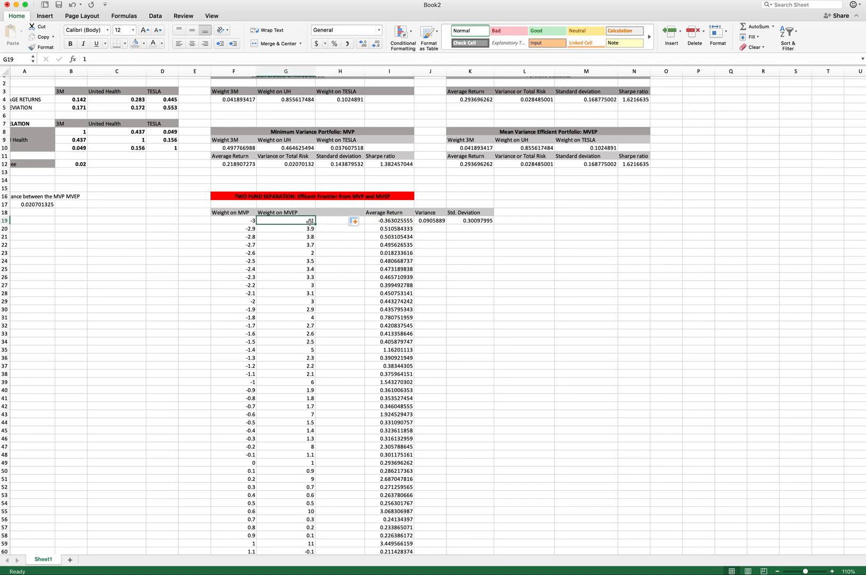
type("=1-")
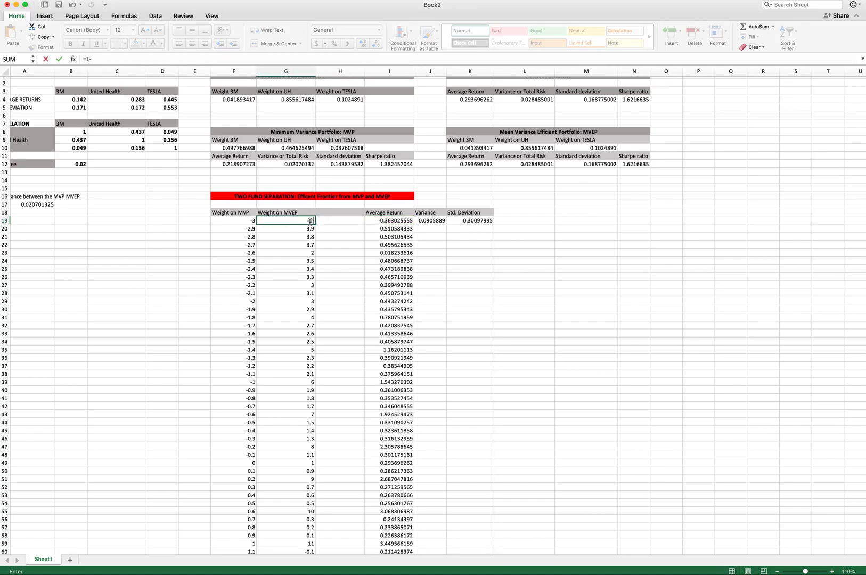
type("F19")
key("Return")
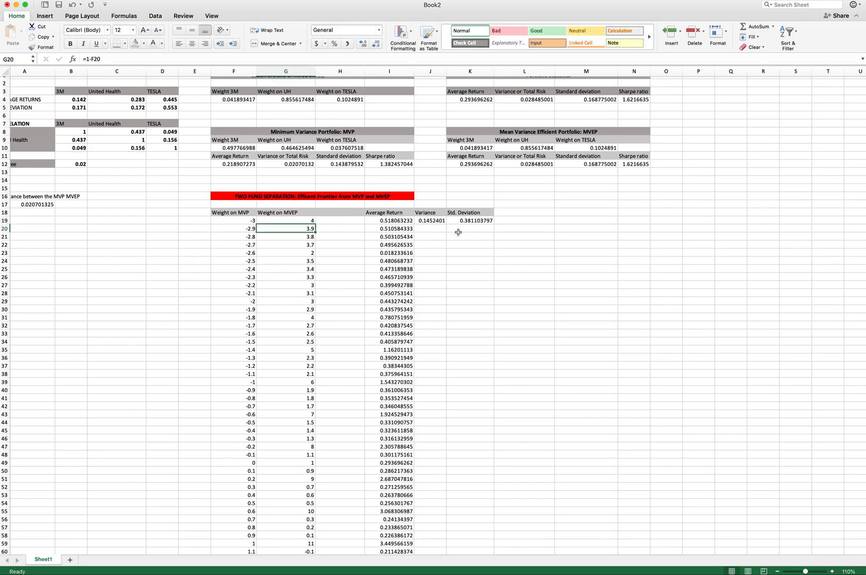
left_click(396, 230)
left_click(389, 221)
scroll(417, 377, "down", 5)
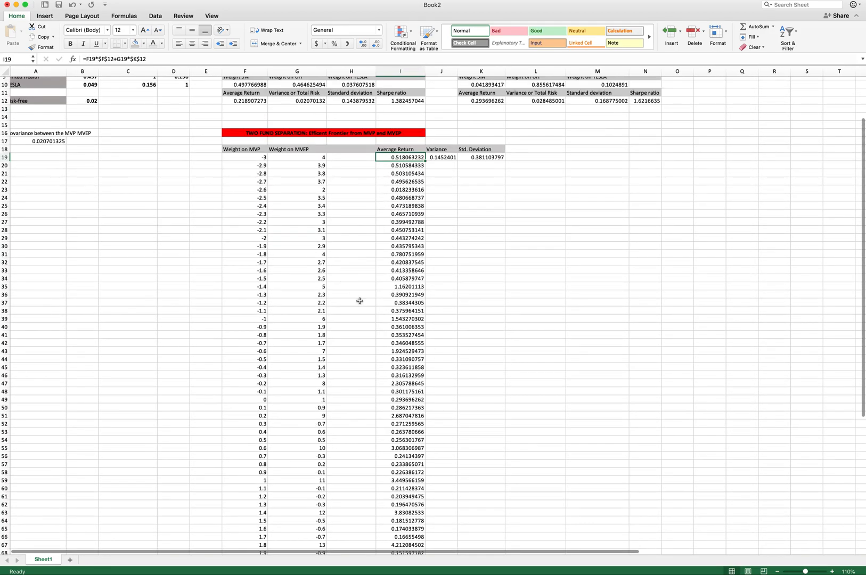
left_click(310, 288)
left_click_drag(318, 160, 328, 187)
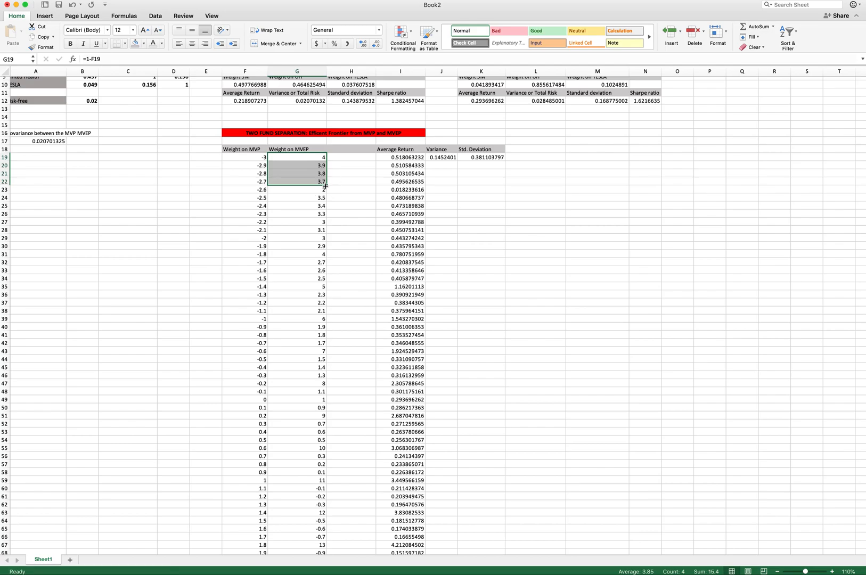
double_click(325, 185)
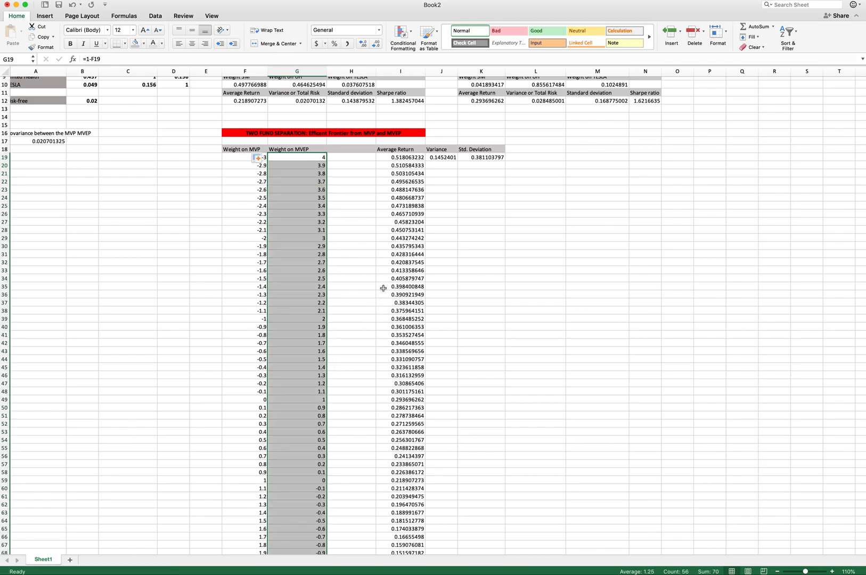
- Fill the variance formula in J19 and the standard deviation formula in K19 down to row 74
scroll(383, 290, "down", 2)
scroll(393, 307, "up", 5)
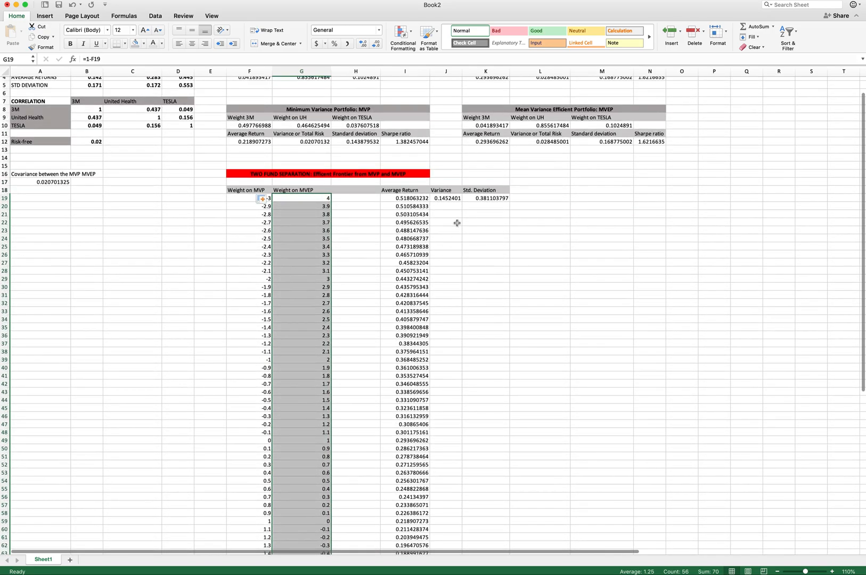
left_click(449, 200)
double_click(461, 202)
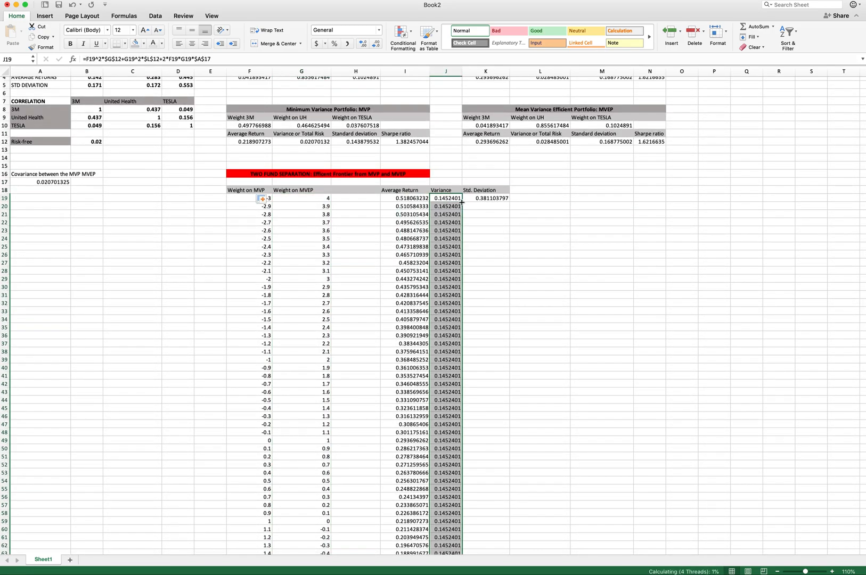
left_click(493, 200)
double_click(509, 202)
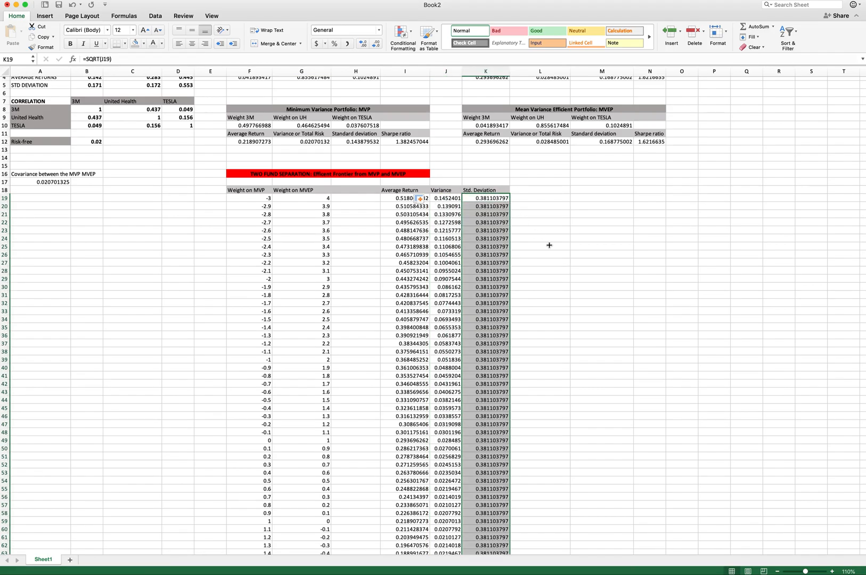
- Insert a scatter chart with smooth lines and markers from the selected standard deviation column
scroll(548, 245, "down", 5)
scroll(549, 245, "up", 6)
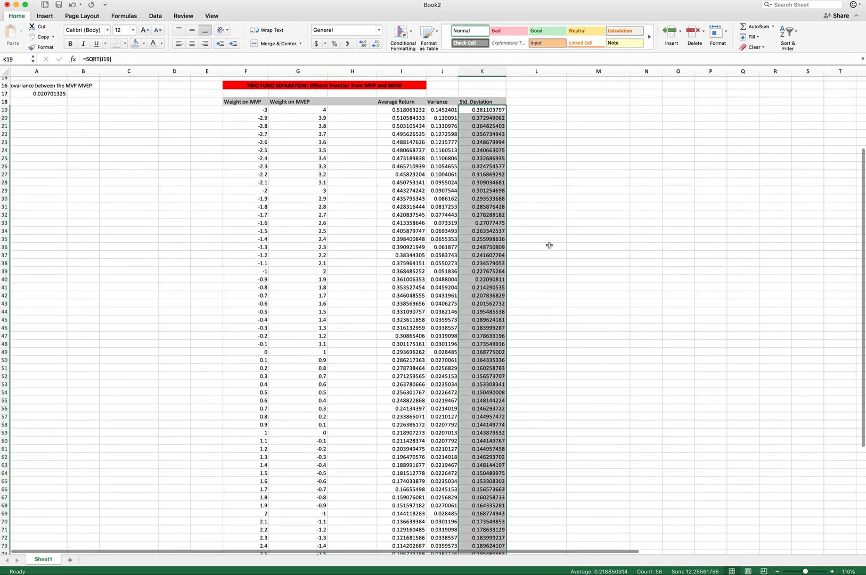
scroll(549, 245, "right", 2)
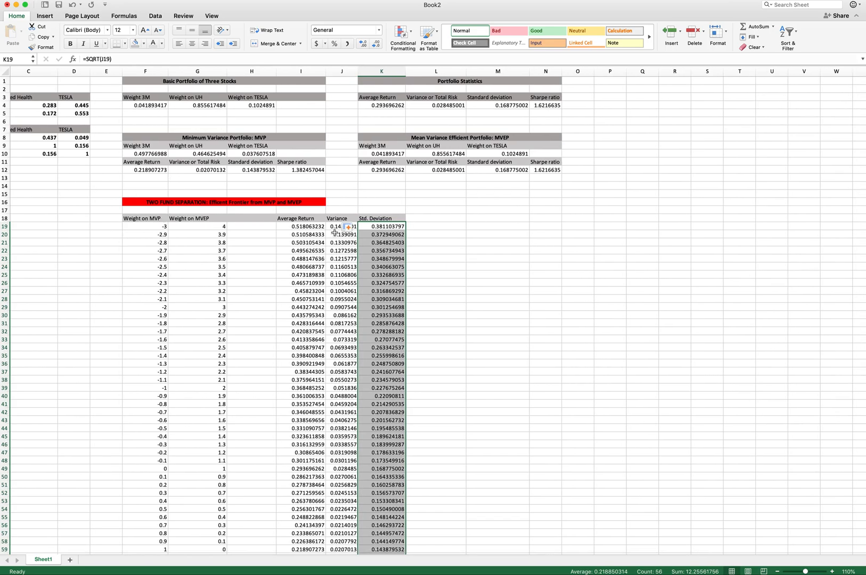
scroll(422, 246, "left", 3)
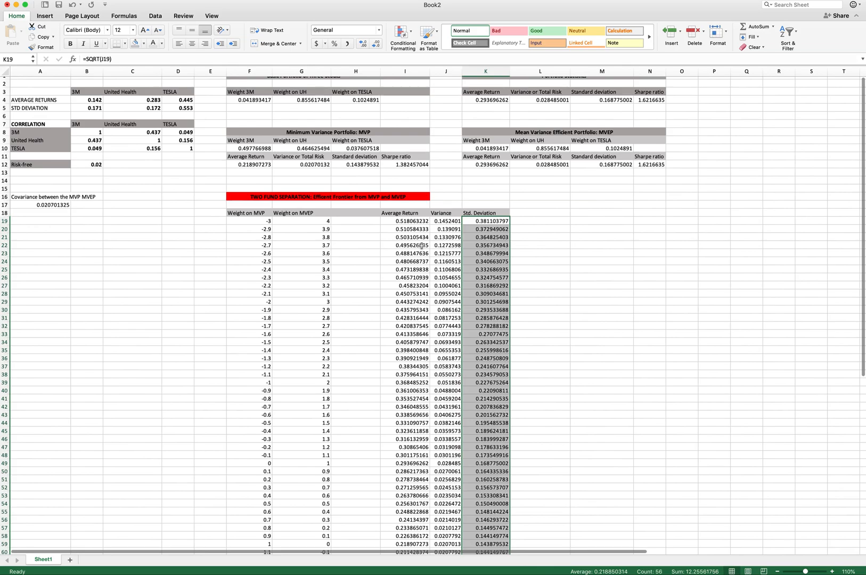
scroll(421, 245, "right", 2)
scroll(421, 246, "right", 2)
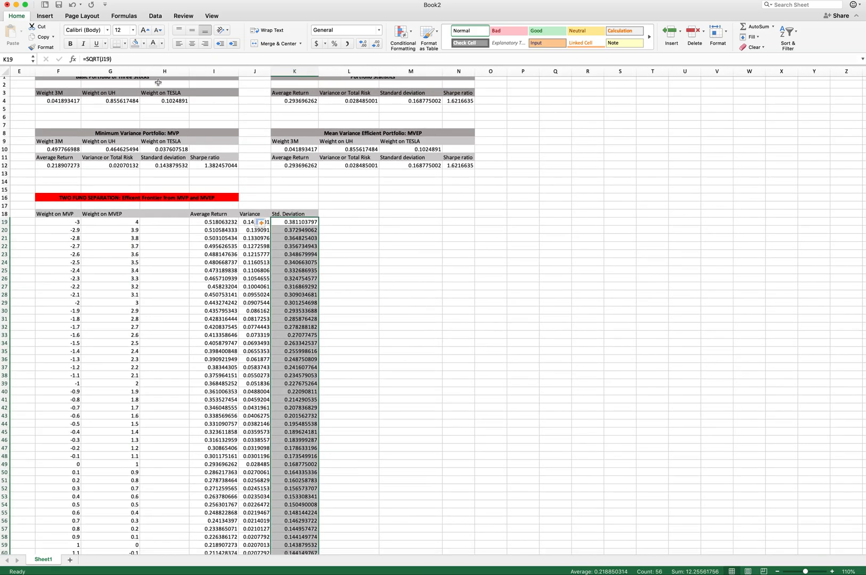
left_click(45, 18)
left_click(346, 48)
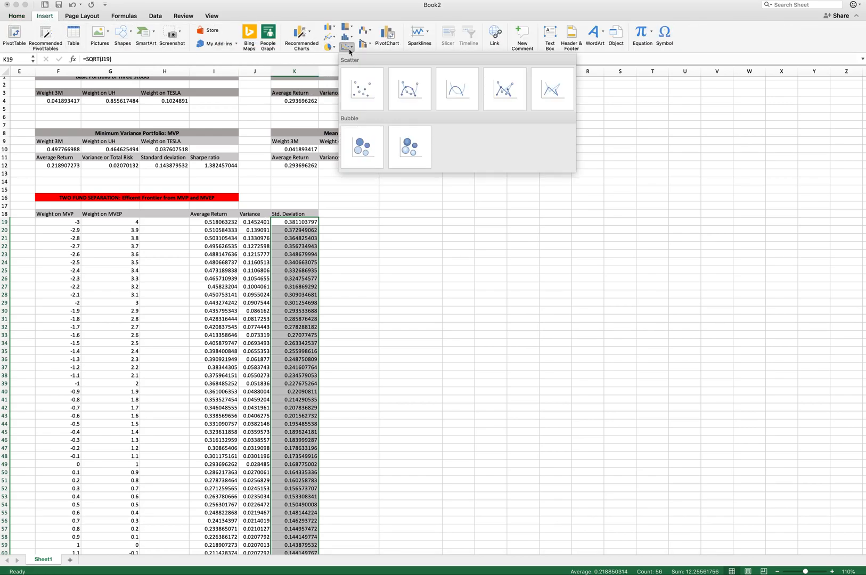
left_click(401, 94)
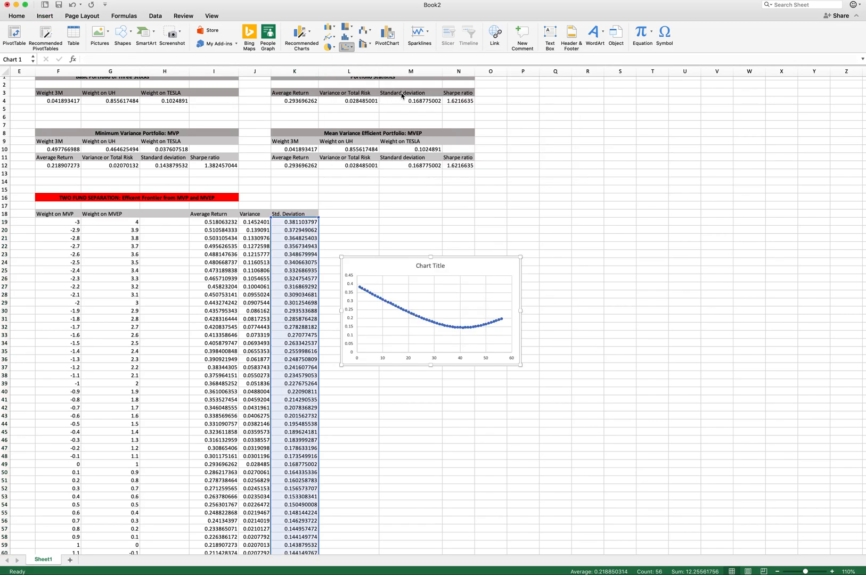
- Move the new chart beside the frontier table and enlarge it
left_click_drag(420, 258, 516, 232)
left_click(612, 338)
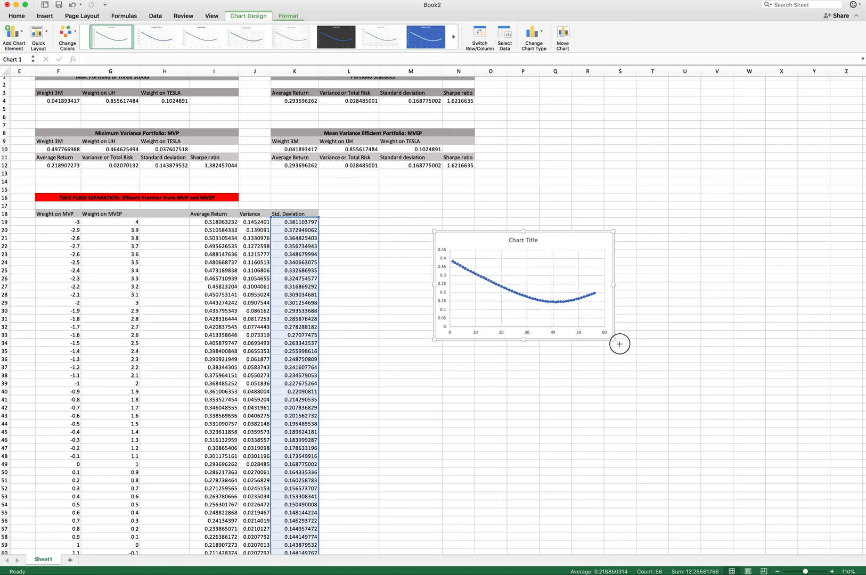
left_click_drag(729, 462, 756, 479)
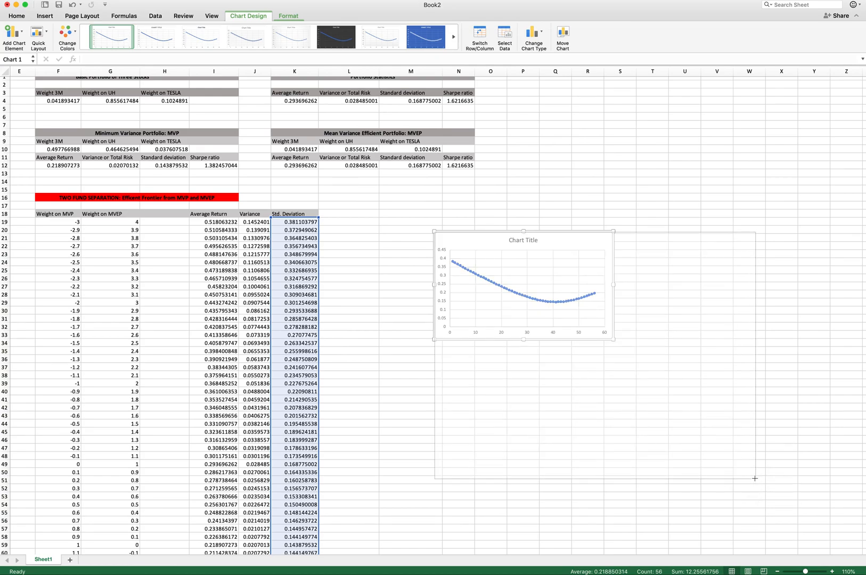
- Edit the chart data: name the series Efficient Frontier, with X values K19:K74 and Y values I19:I74
right_click(519, 334)
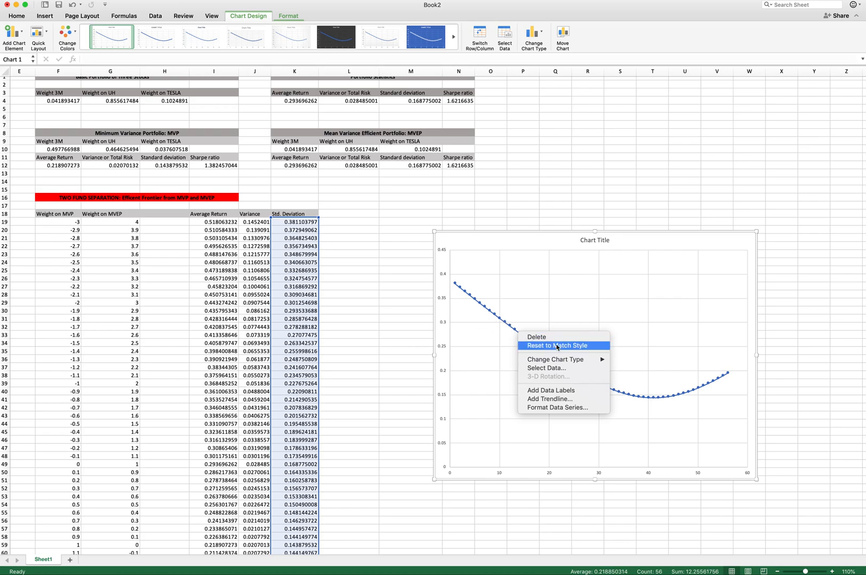
left_click(543, 370)
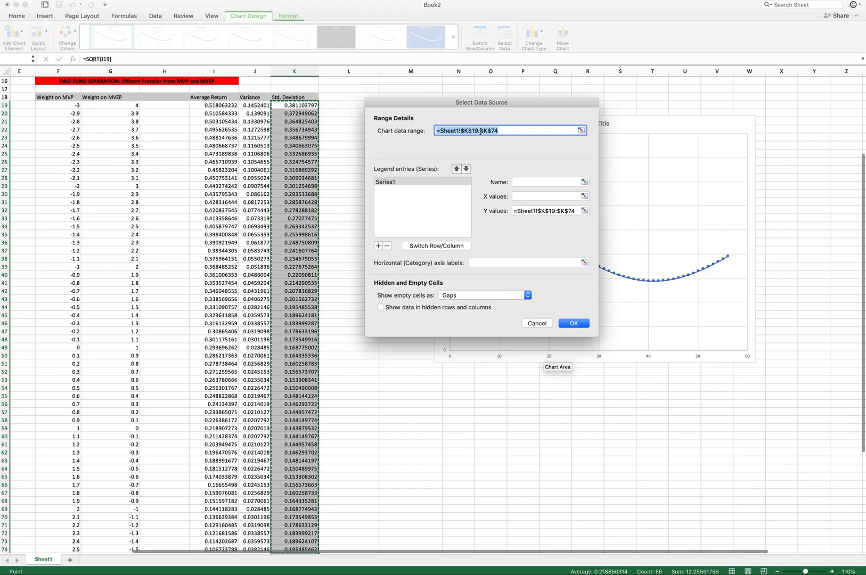
key("BackSpace")
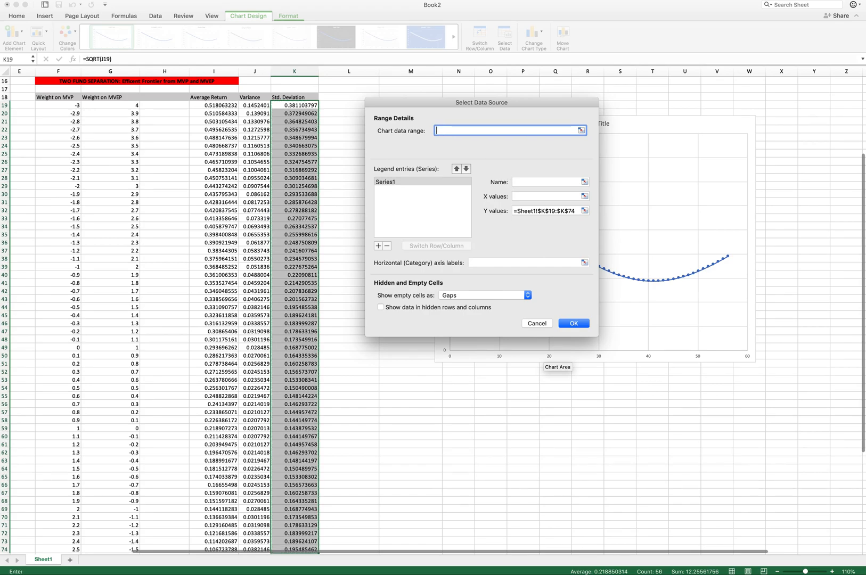
left_click(519, 181)
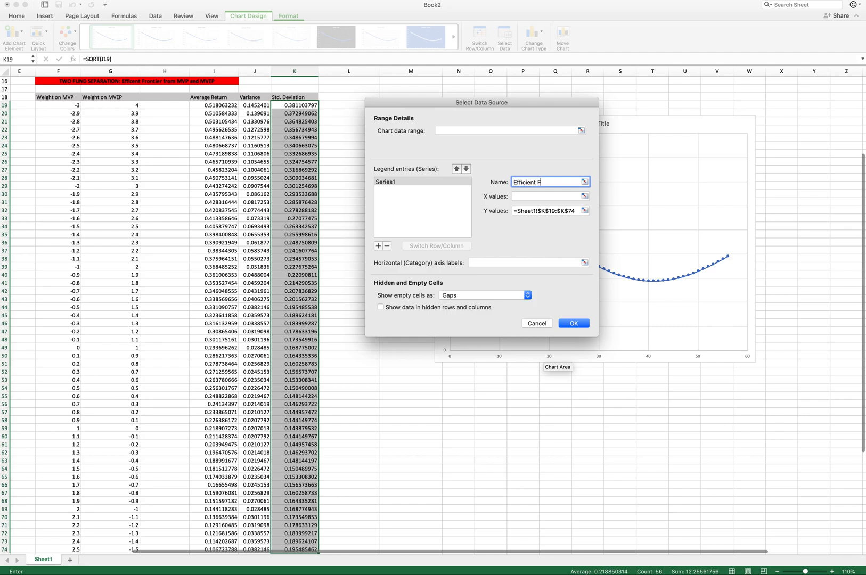
left_click(518, 197)
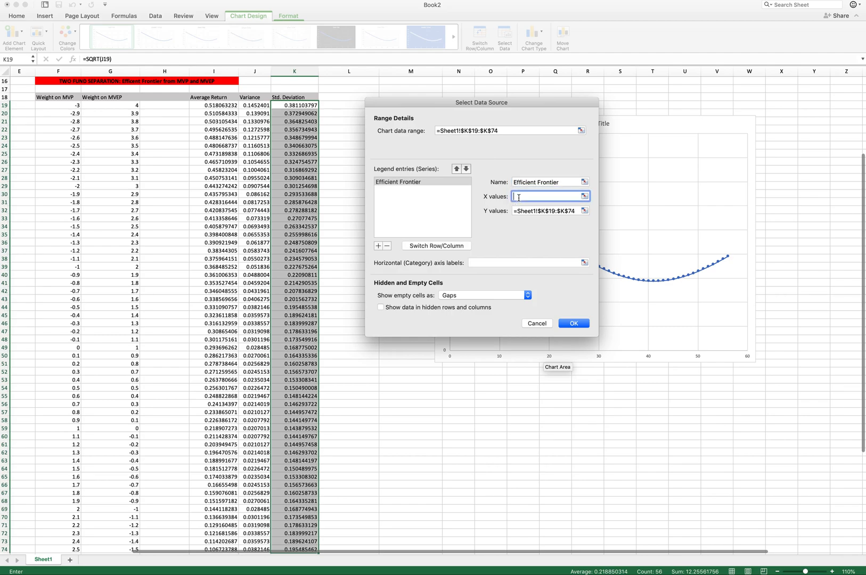
left_click(294, 109)
left_click_drag(294, 110, 294, 526)
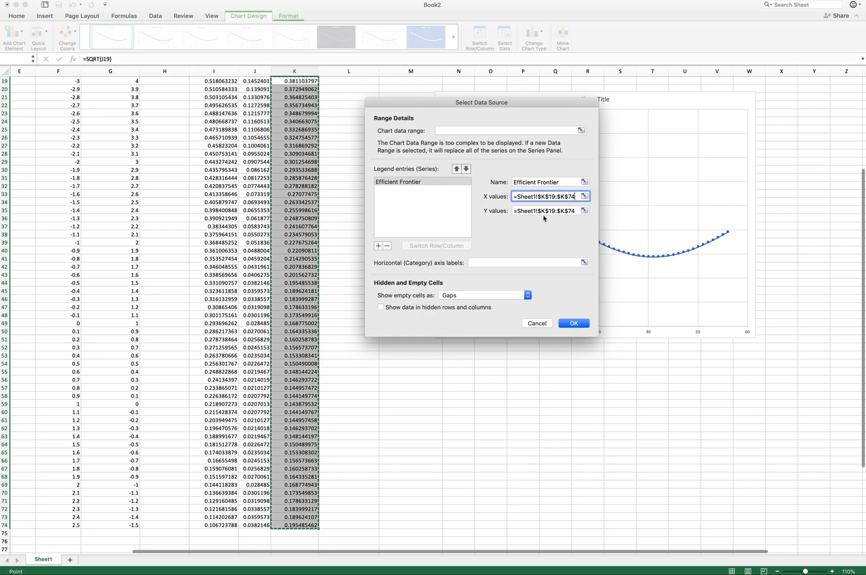
left_click(584, 210)
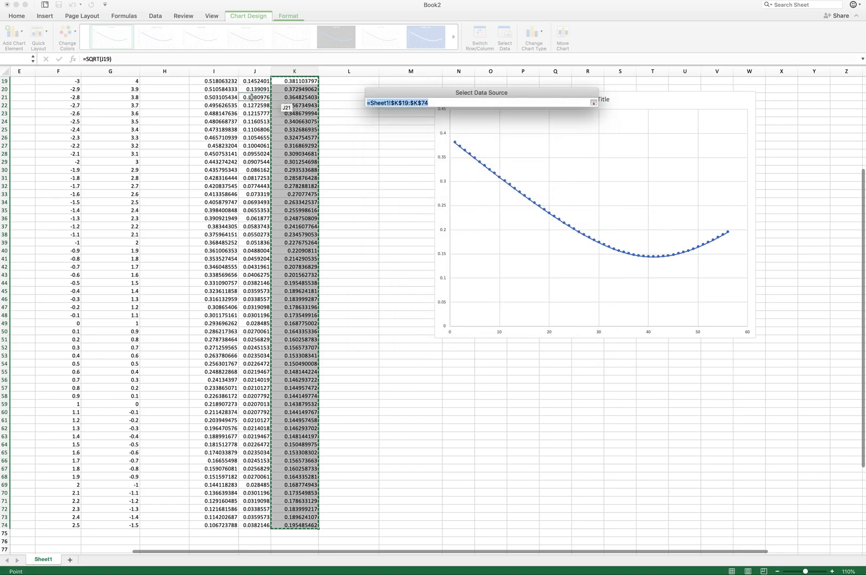
scroll(213, 157, "up", 5)
left_click_drag(220, 150, 217, 526)
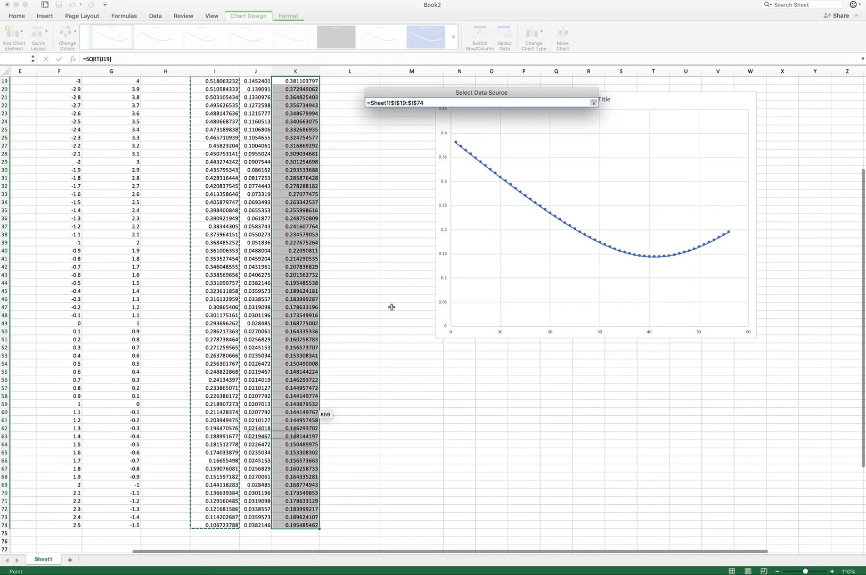
left_click(593, 102)
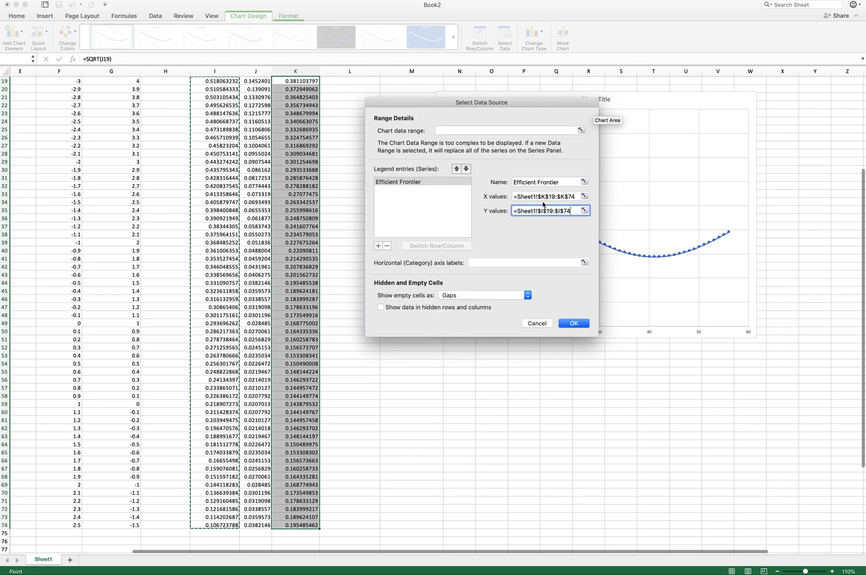
left_click(574, 322)
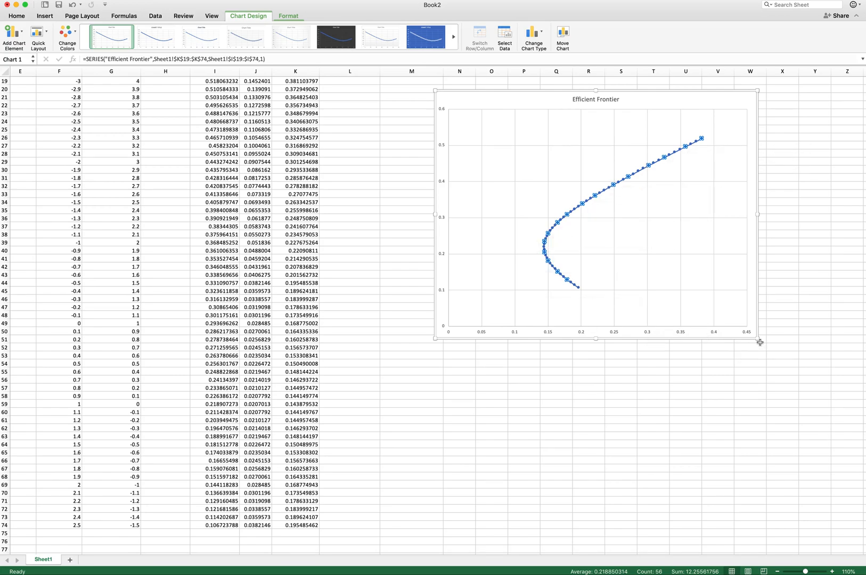
- Enlarge the Efficient Frontier chart and reposition it next to the table
left_click_drag(756, 336, 862, 437)
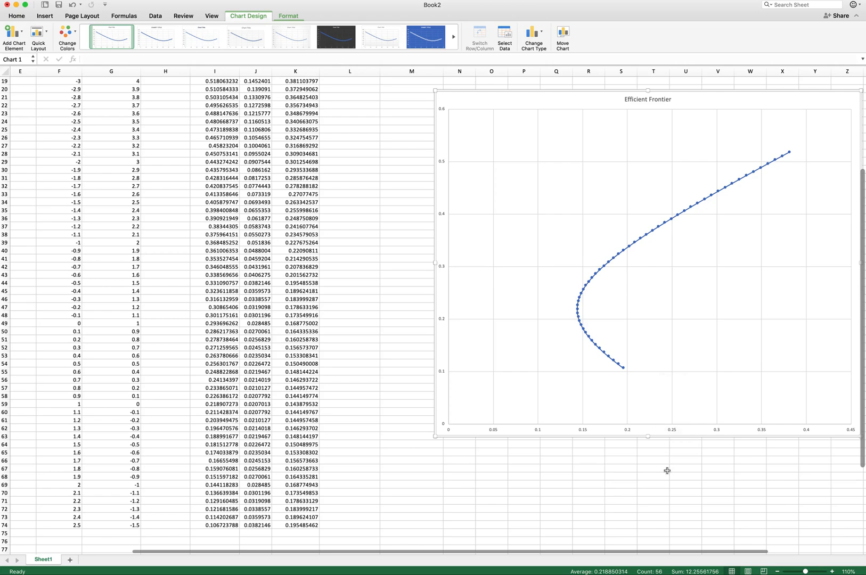
scroll(666, 470, "up", 3)
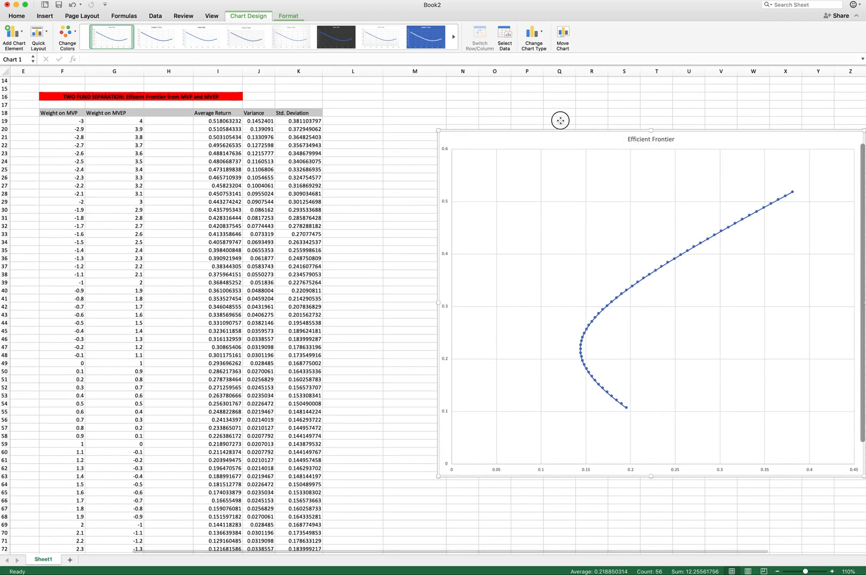
left_click_drag(510, 110, 496, 92)
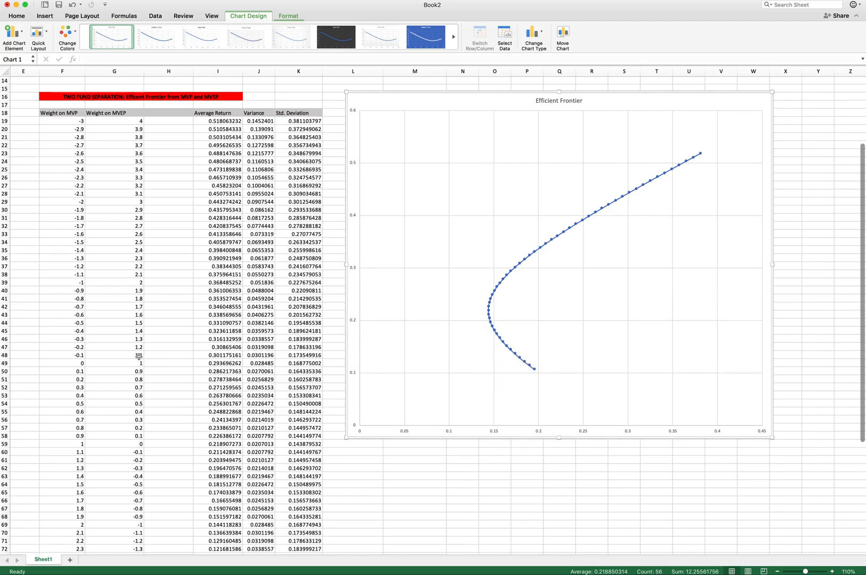
scroll(138, 356, "up", 5)
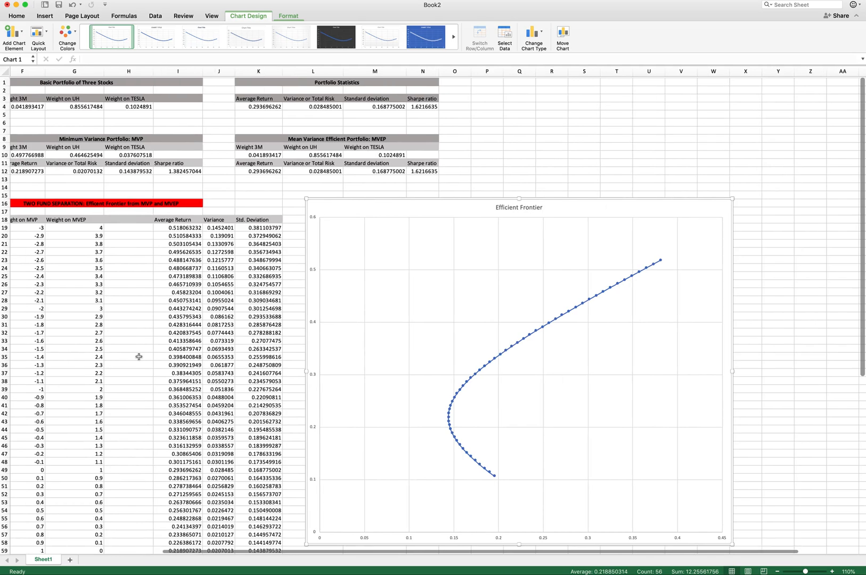
scroll(138, 356, "down", 3)
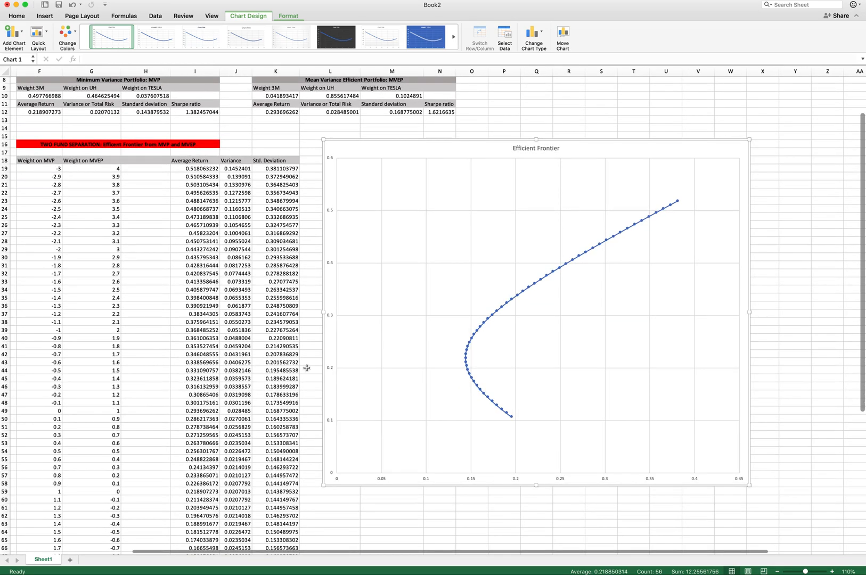
- Add a chart series named TESLA with X value D5 (standard deviation) and Y value D4 (average return)
right_click(554, 330)
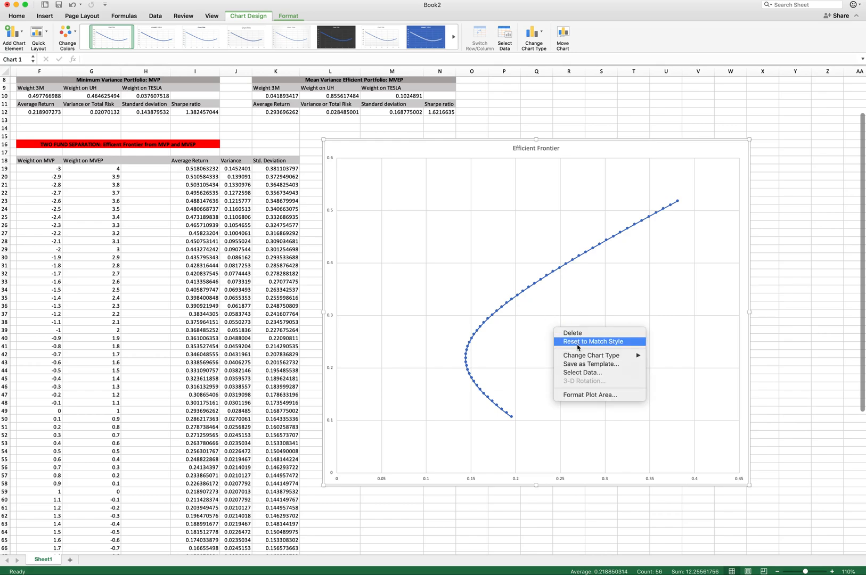
left_click(575, 373)
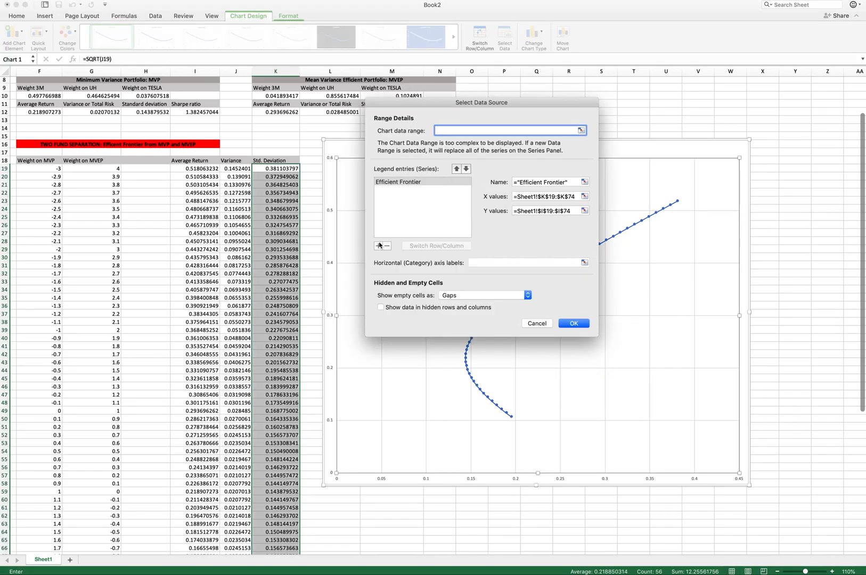
left_click(378, 246)
left_click(520, 182)
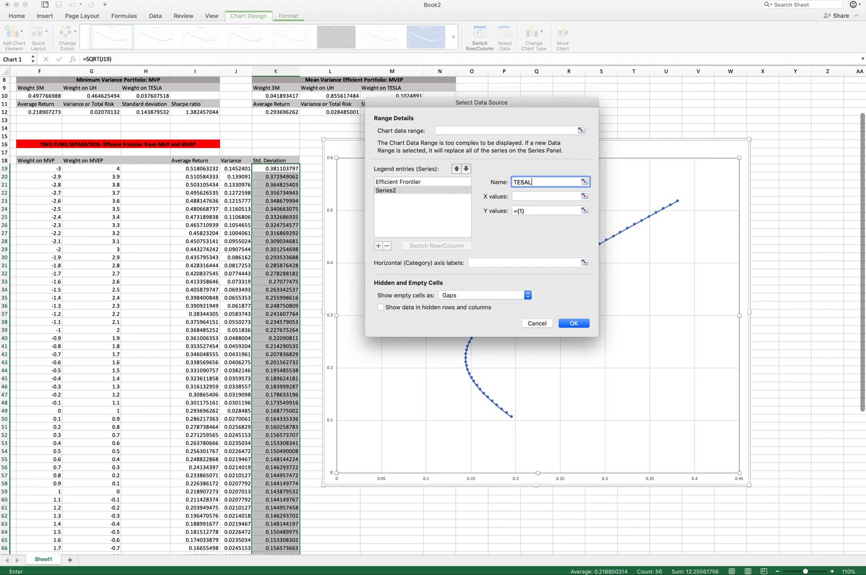
left_click(522, 196)
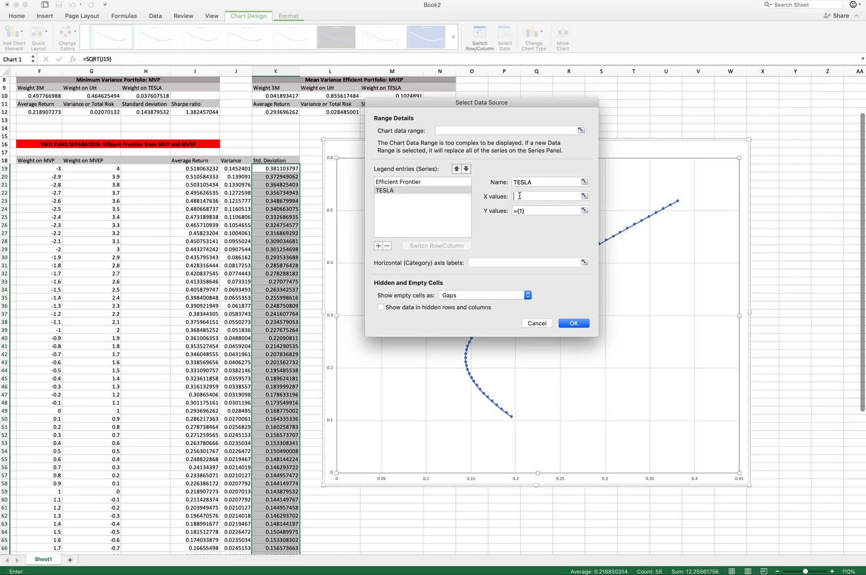
left_click(584, 196)
scroll(118, 206, "up", 3)
scroll(118, 206, "left", 3)
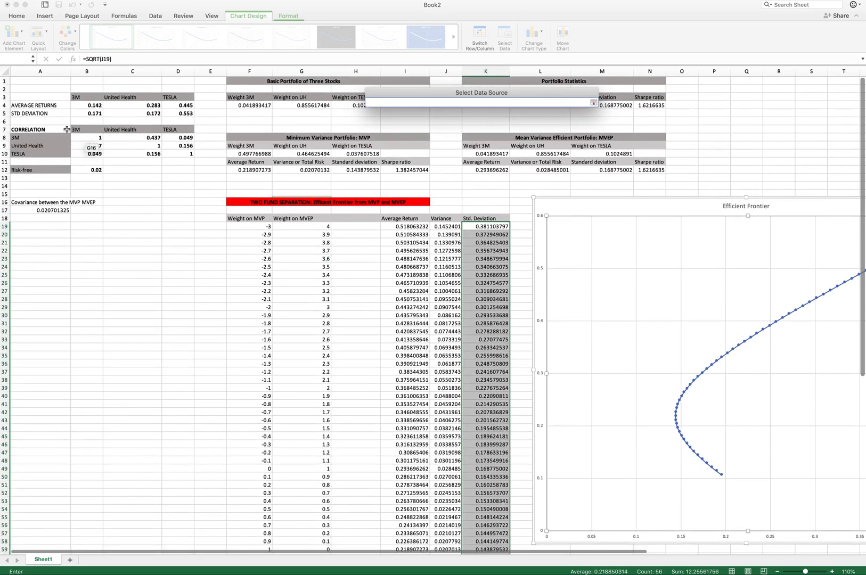
left_click(185, 114)
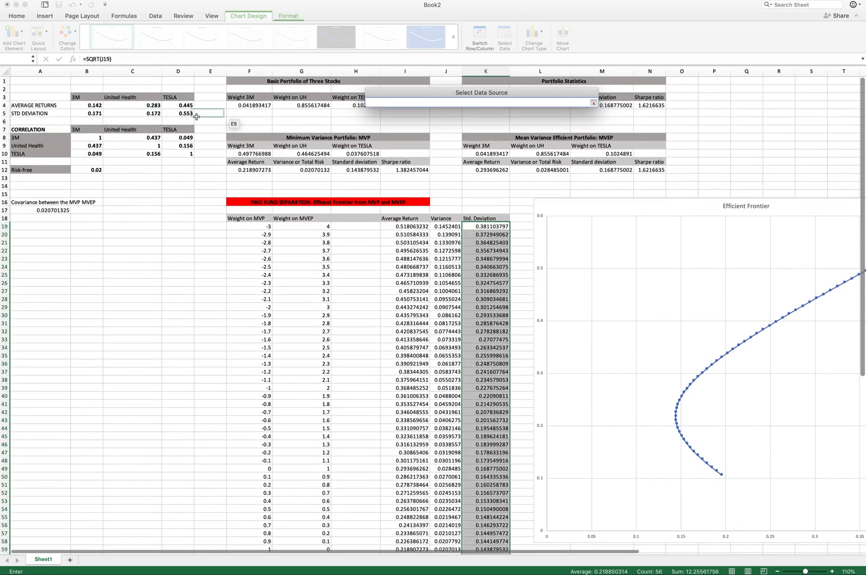
left_click(593, 103)
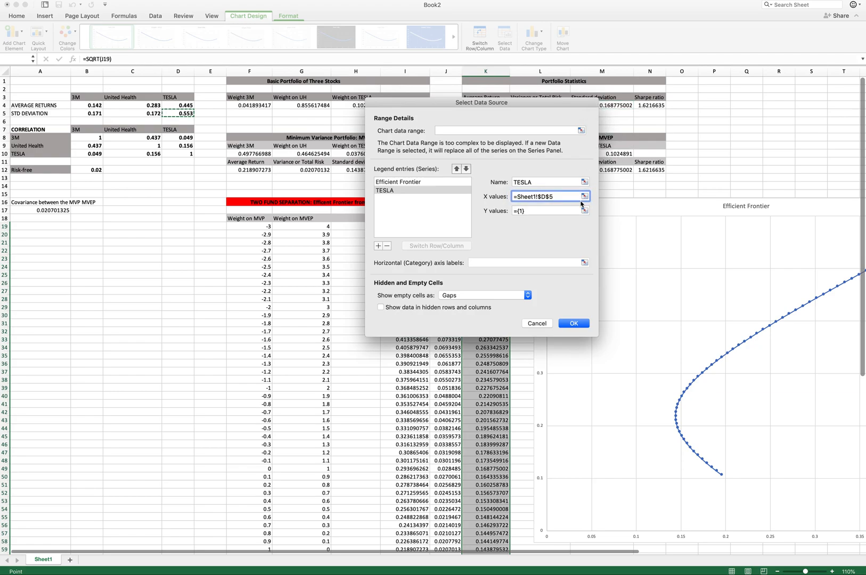
left_click(584, 210)
left_click(185, 106)
left_click(593, 103)
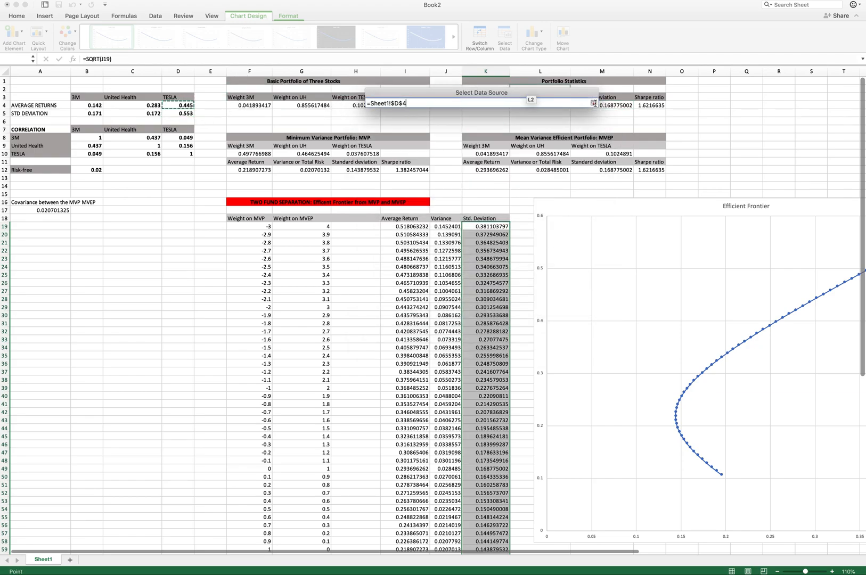
left_click(574, 323)
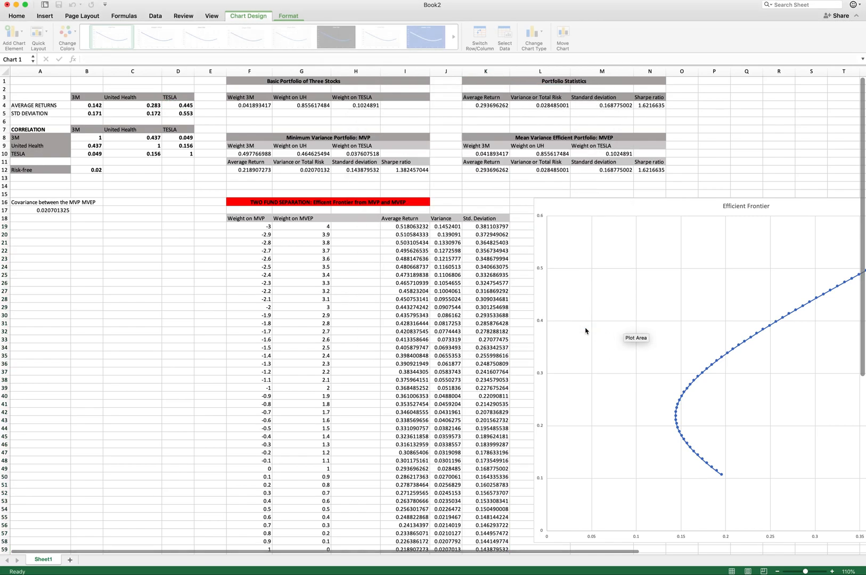
- Add a chart series named 3M with X value B5 and Y value B4
scroll(703, 366, "right", 4)
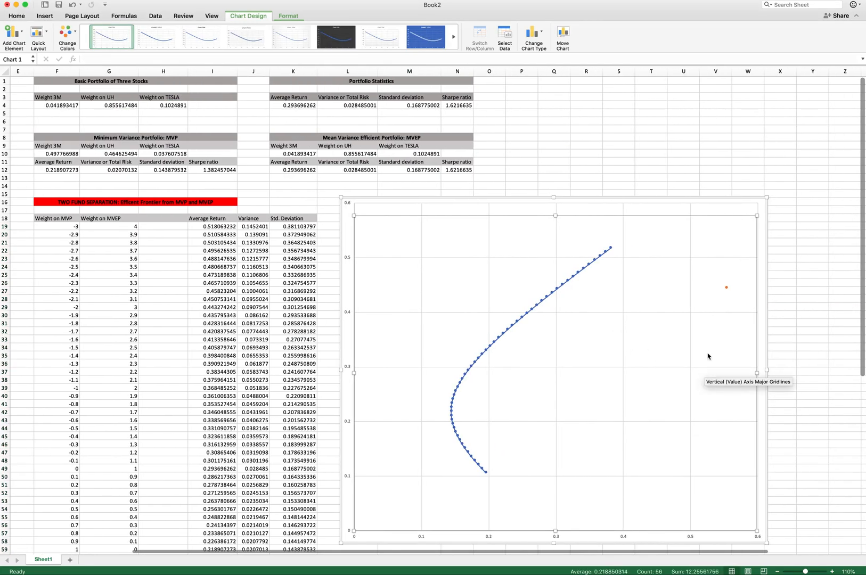
mouse_move(727, 292)
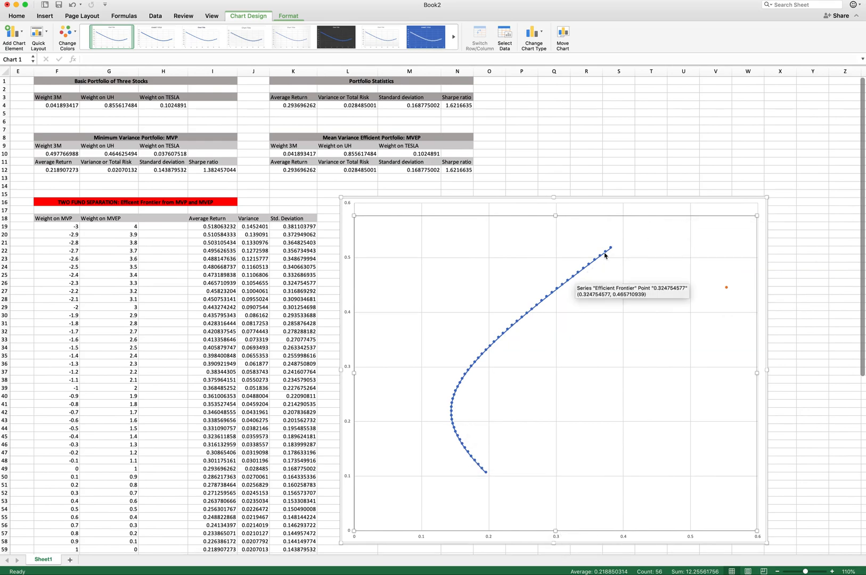
scroll(561, 325, "left", 2)
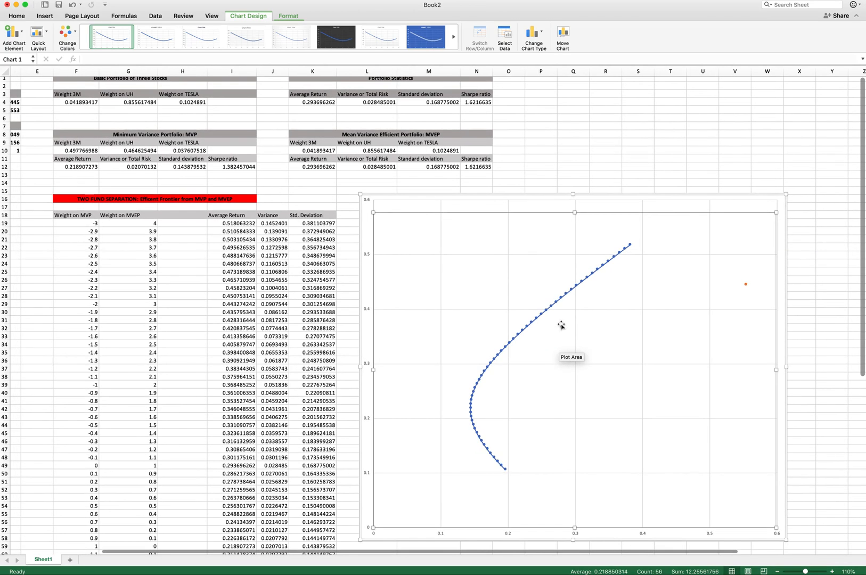
scroll(561, 325, "left", 3)
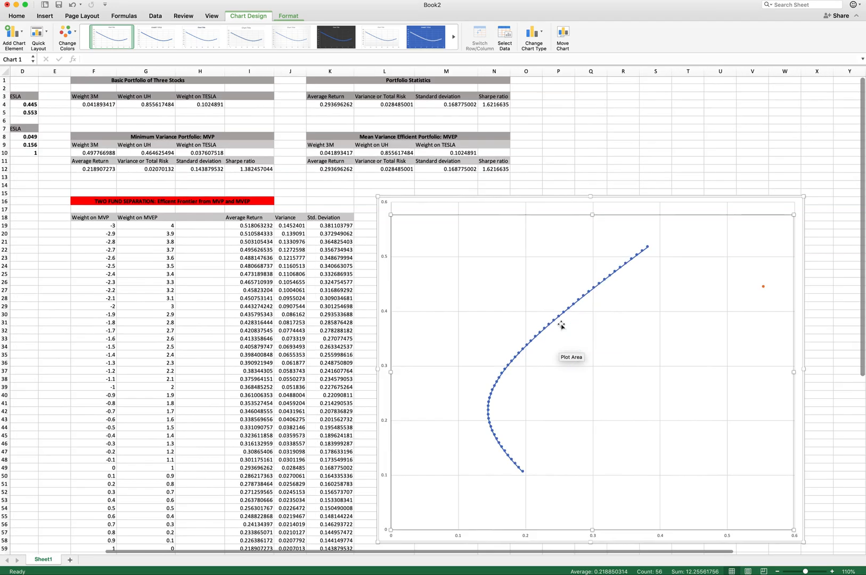
right_click(591, 349)
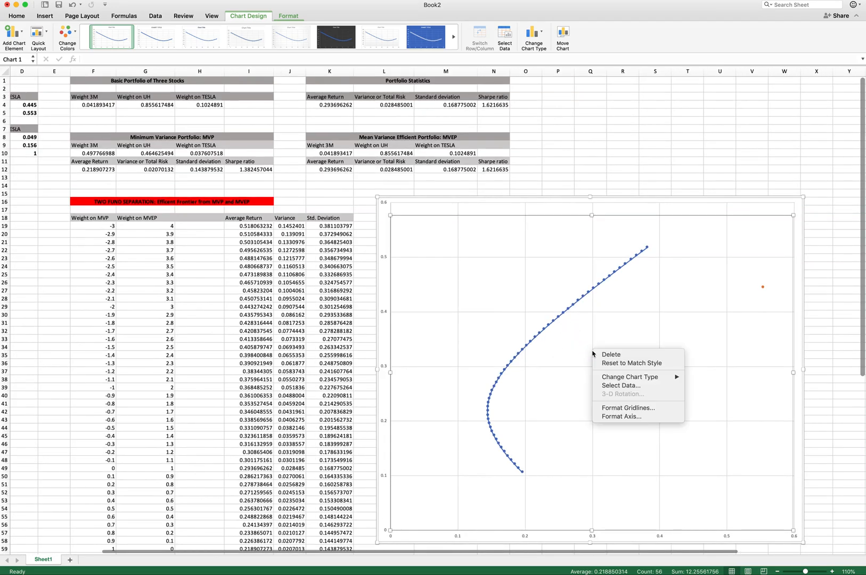
left_click(619, 390)
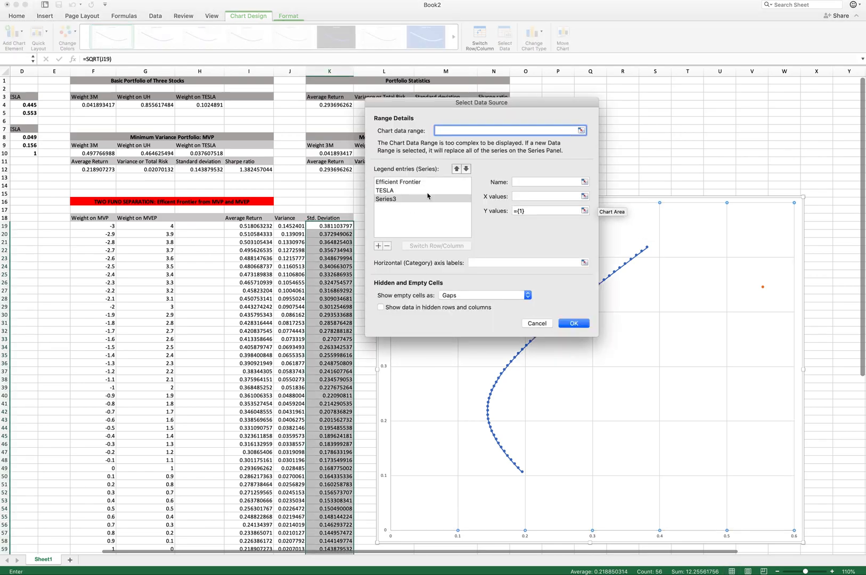
left_click(512, 183)
type("3M")
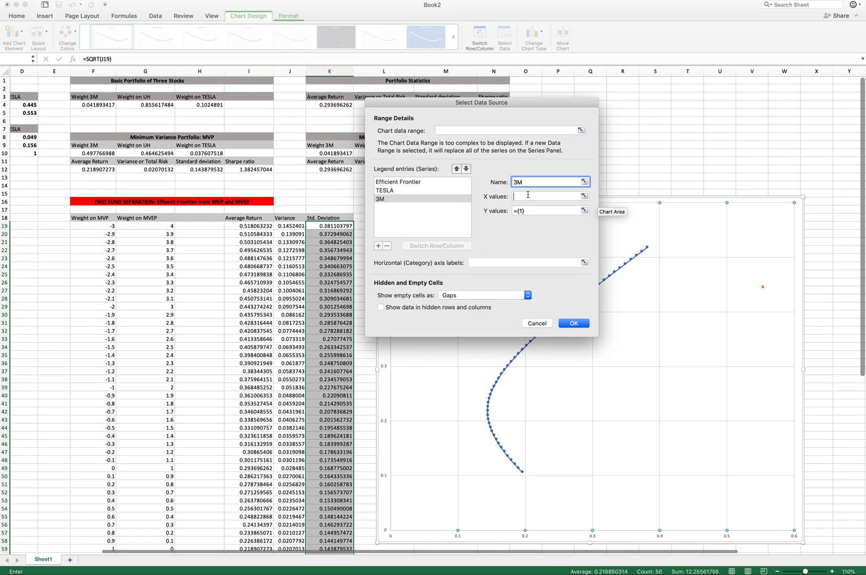
left_click(528, 195)
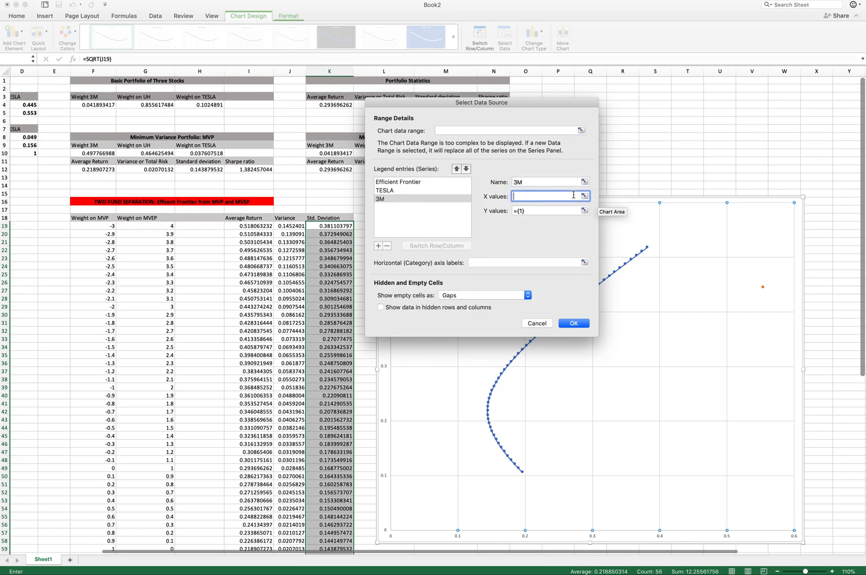
left_click(584, 196)
scroll(181, 119, "left", 5)
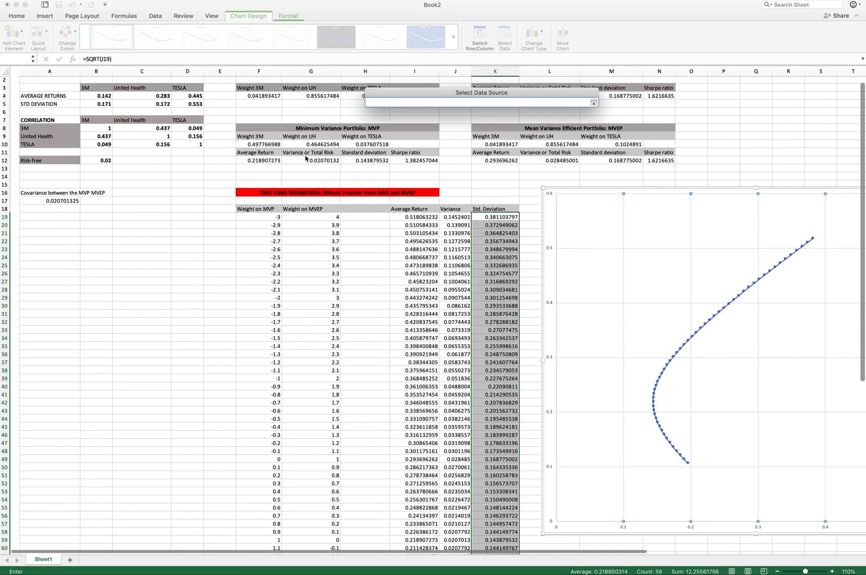
left_click_drag(87, 104, 182, 104)
left_click(593, 102)
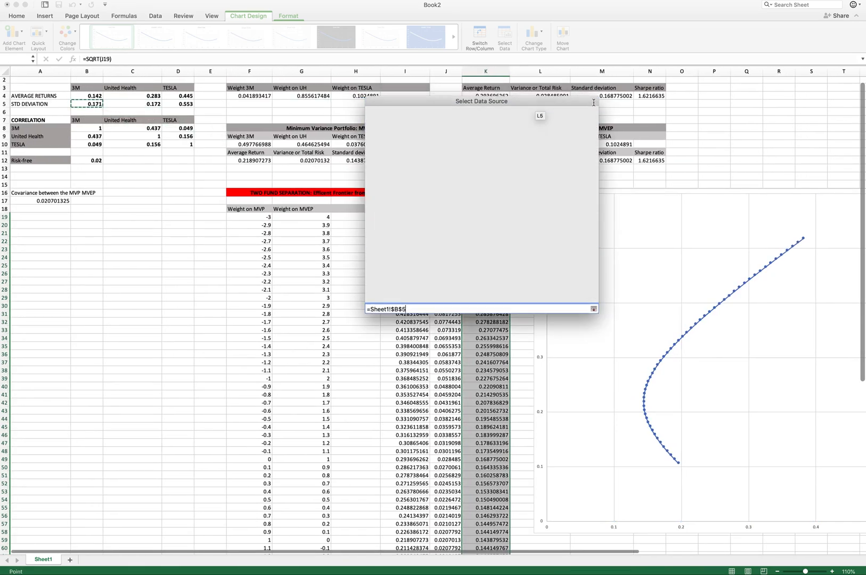
left_click(585, 210)
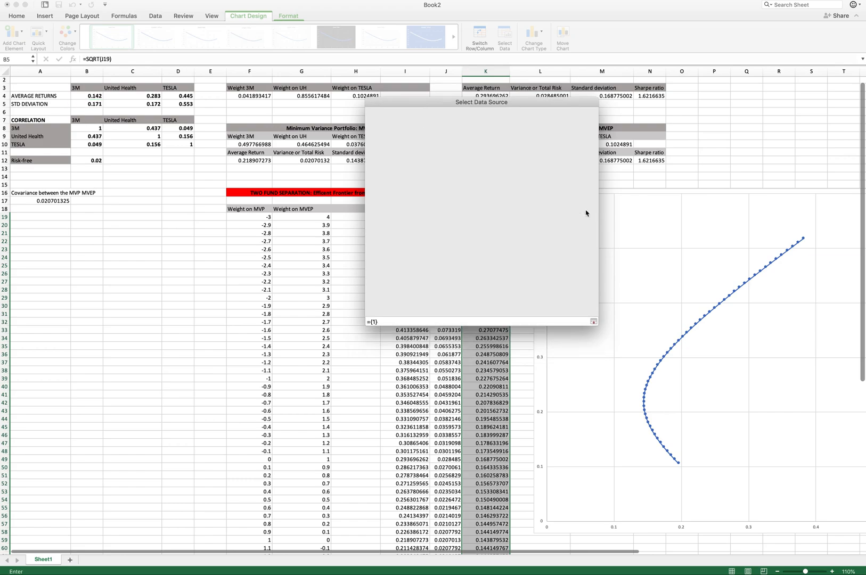
left_click(88, 95)
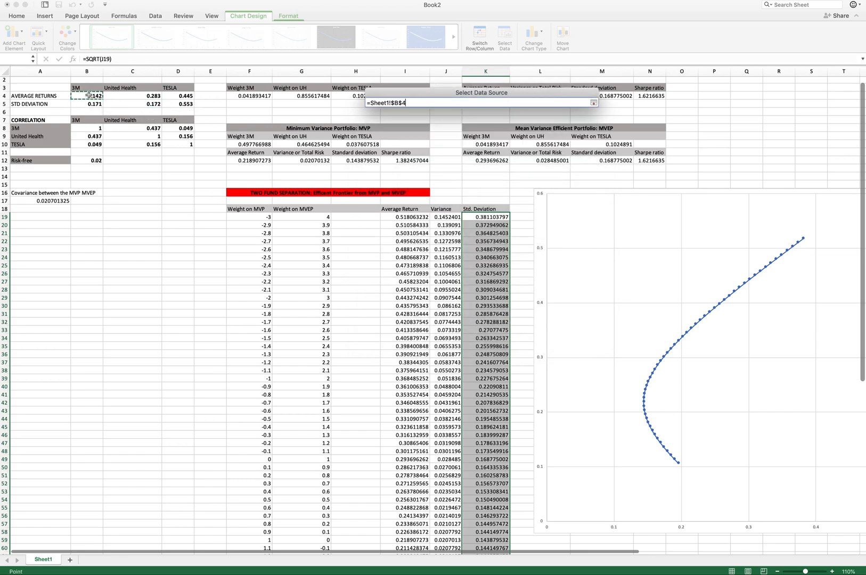
left_click(594, 102)
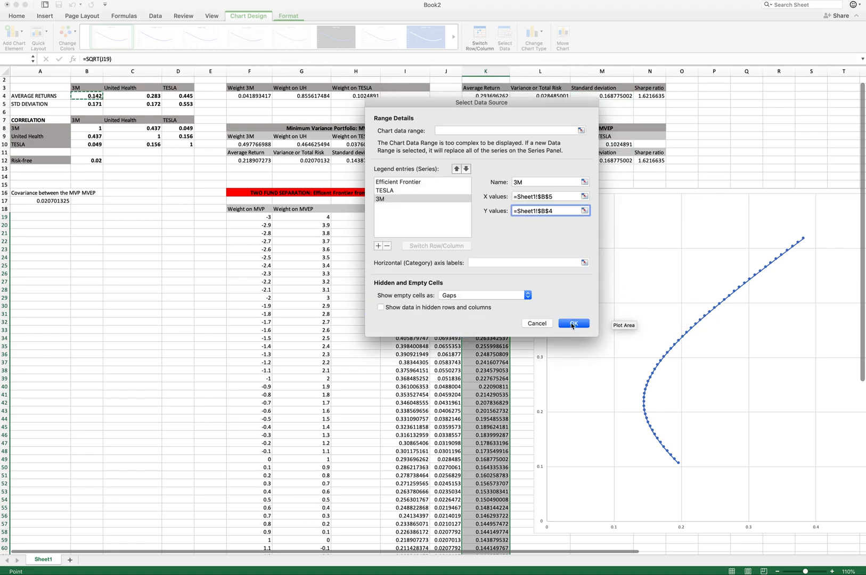
left_click(573, 324)
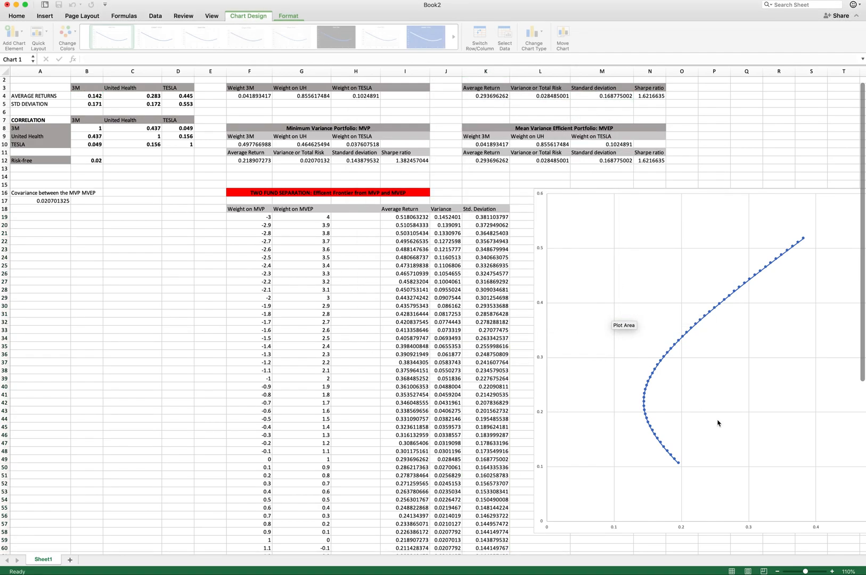
- Add a chart series named United Health with X value C5 and Y value C4
scroll(718, 423, "right", 4)
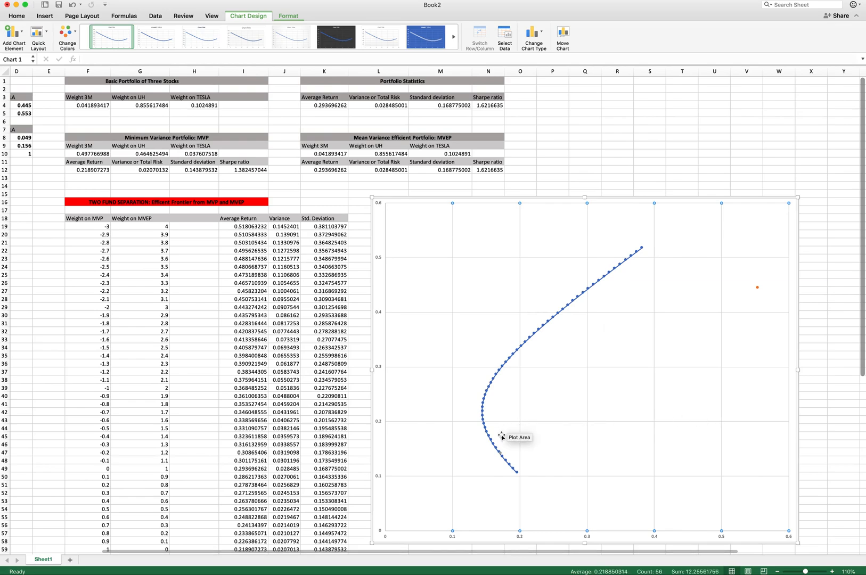
mouse_move(501, 456)
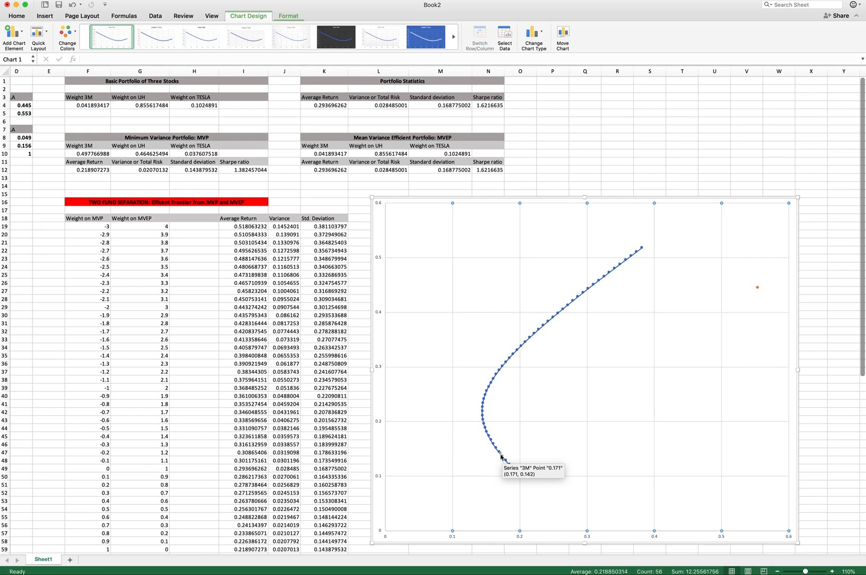
scroll(586, 383, "left", 4)
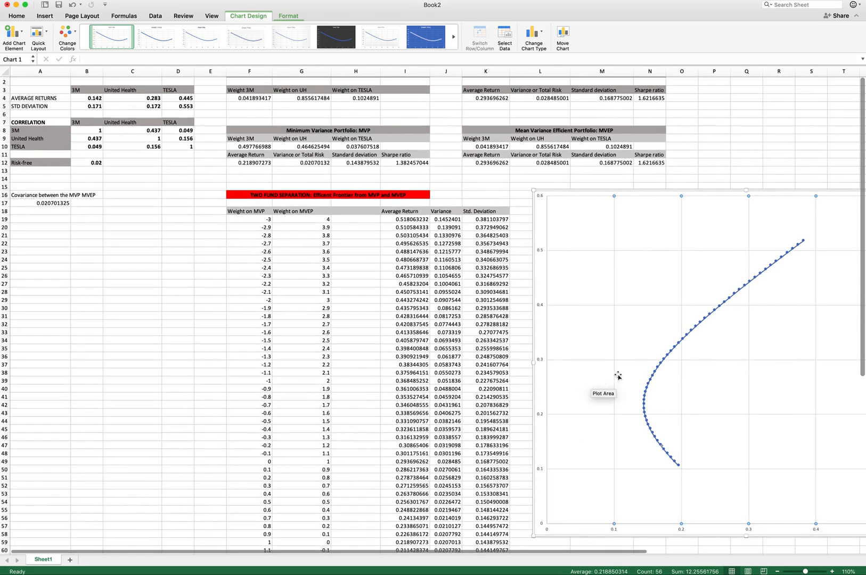
right_click(706, 389)
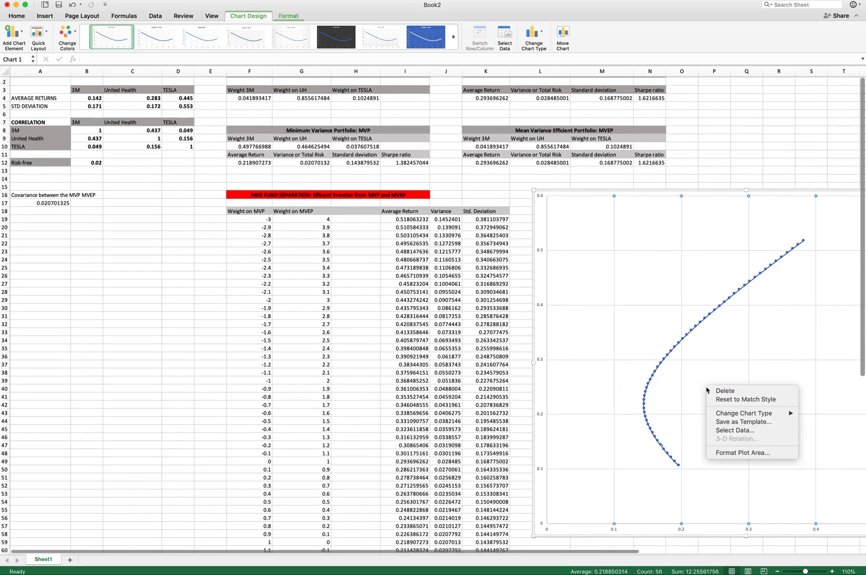
left_click(730, 431)
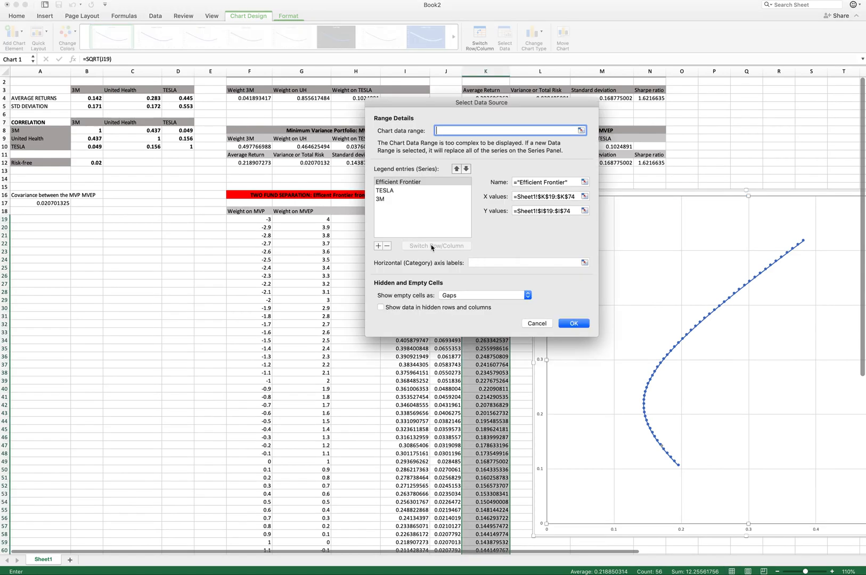
left_click(378, 246)
left_click(526, 184)
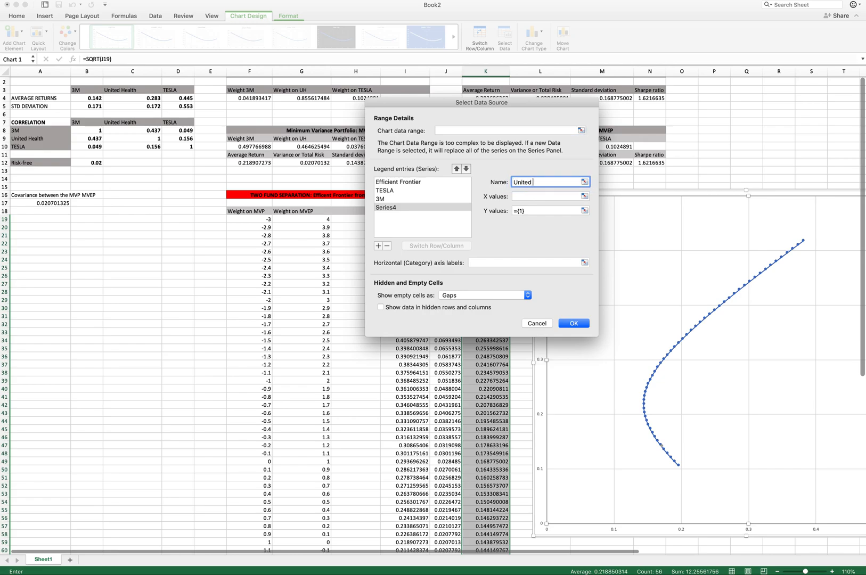
type("United Health")
left_click(543, 196)
left_click(585, 196)
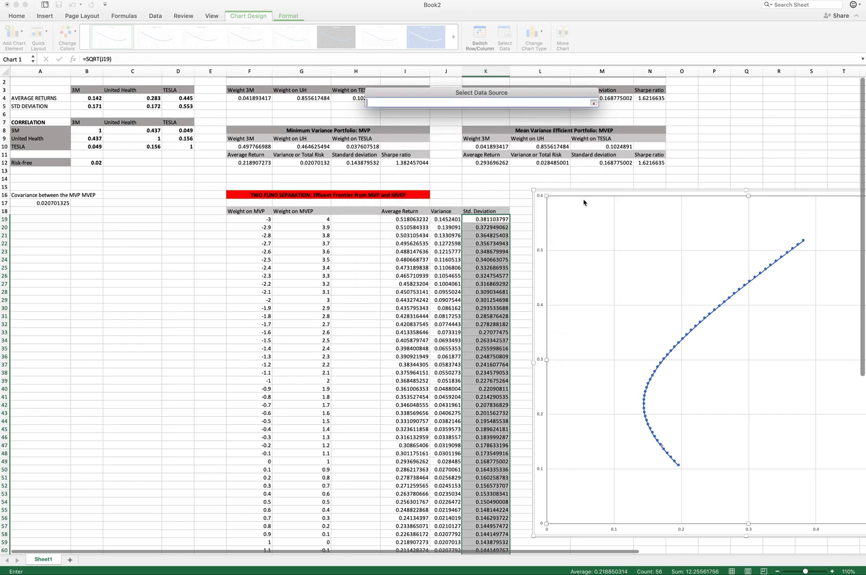
left_click(123, 107)
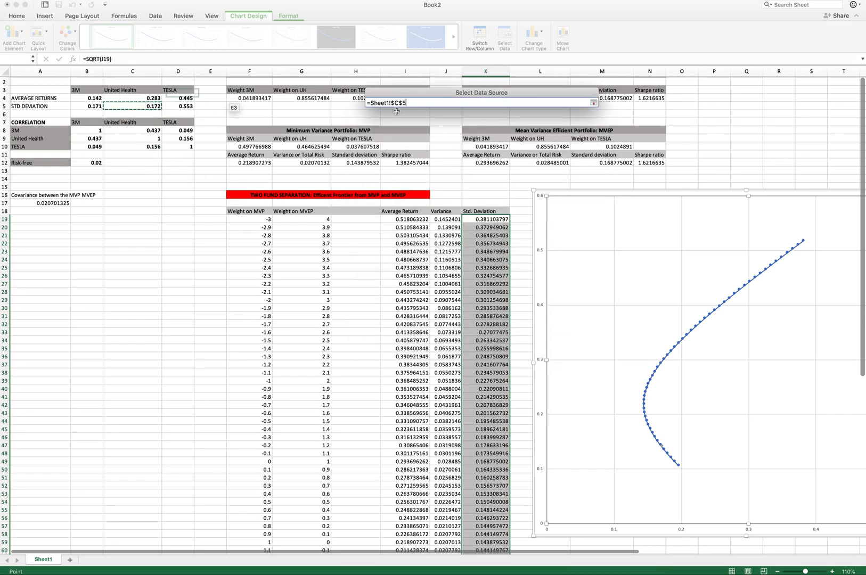
left_click(594, 103)
left_click(585, 212)
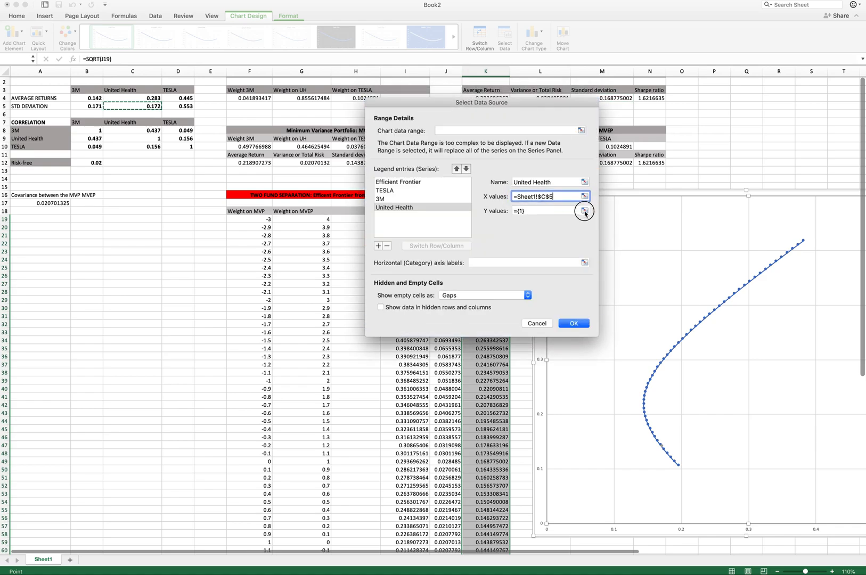
left_click(136, 98)
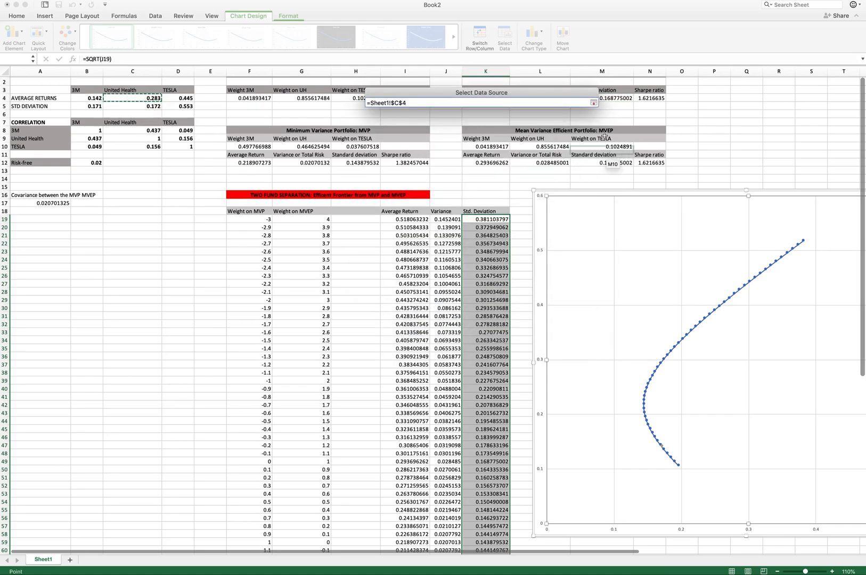
left_click(593, 101)
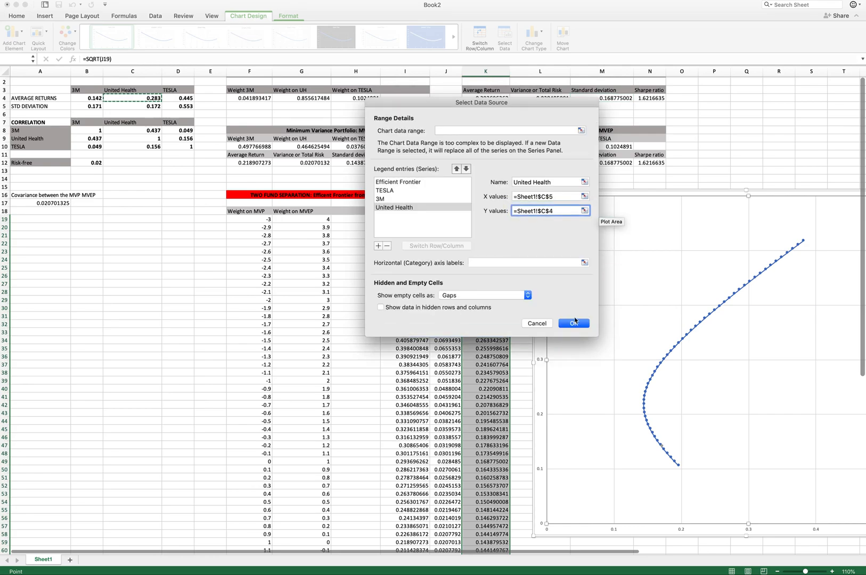
left_click(573, 323)
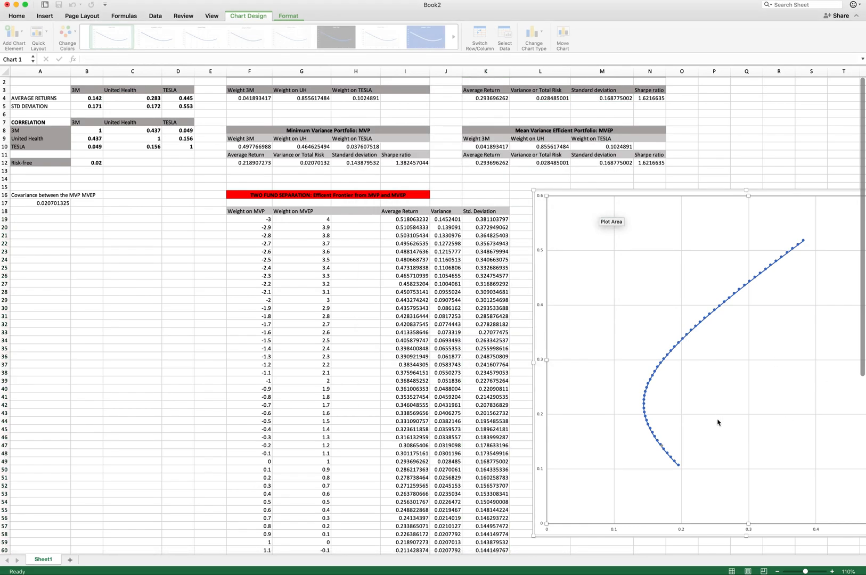
- Add a new series named Risk-Free to the Efficient Frontier chart
mouse_move(663, 371)
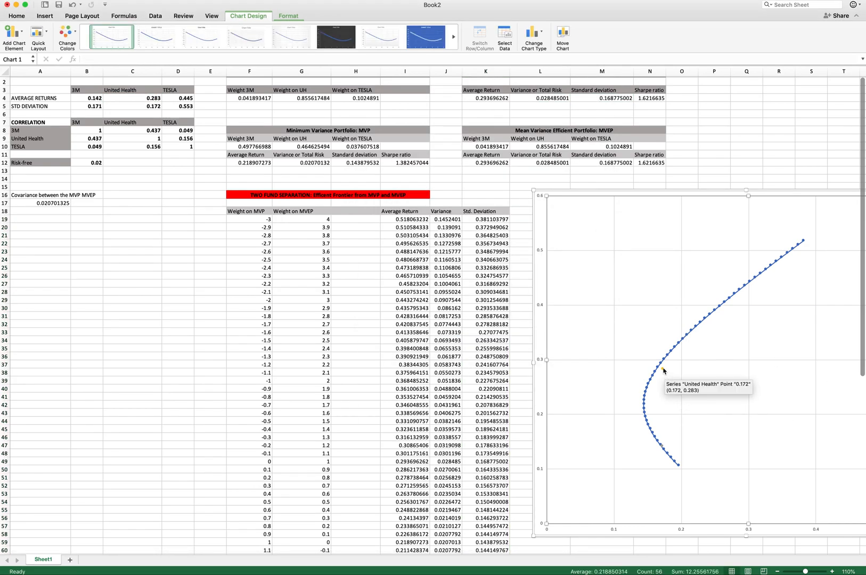
scroll(584, 286, "up", 1)
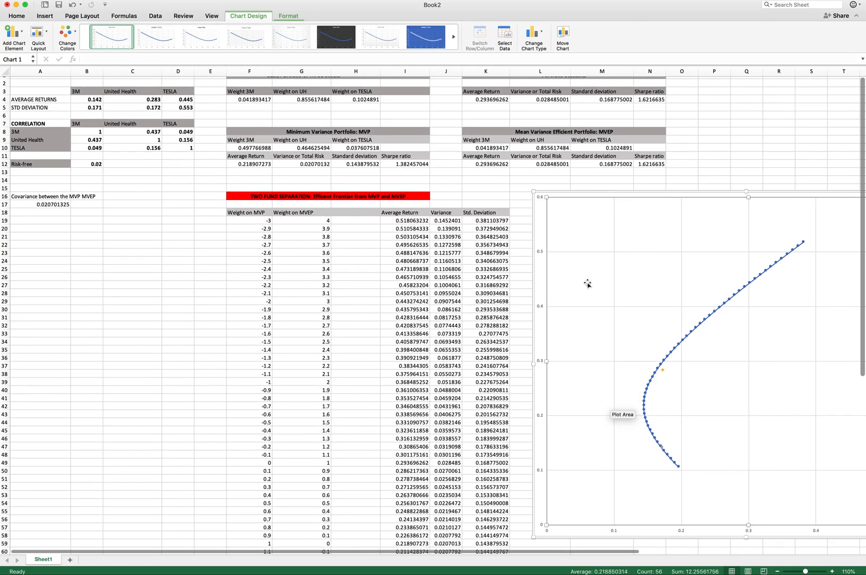
right_click(707, 375)
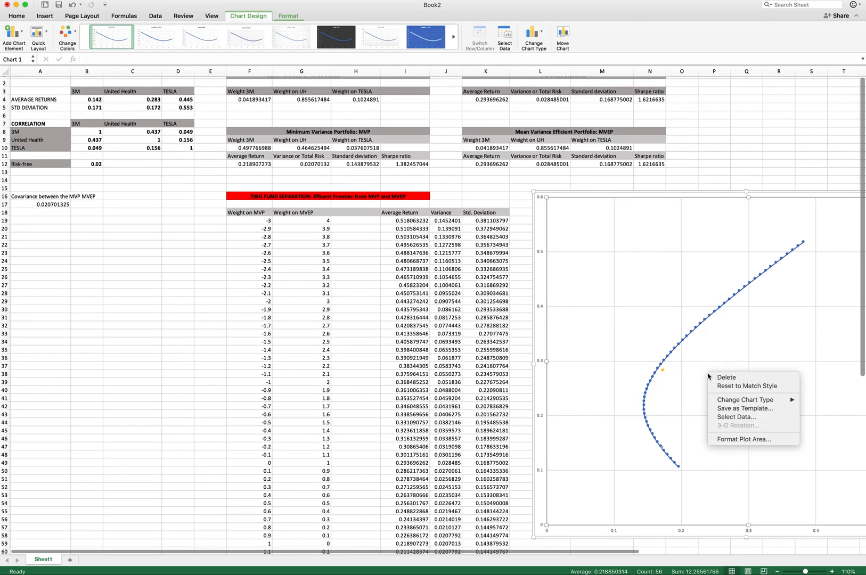
left_click(735, 417)
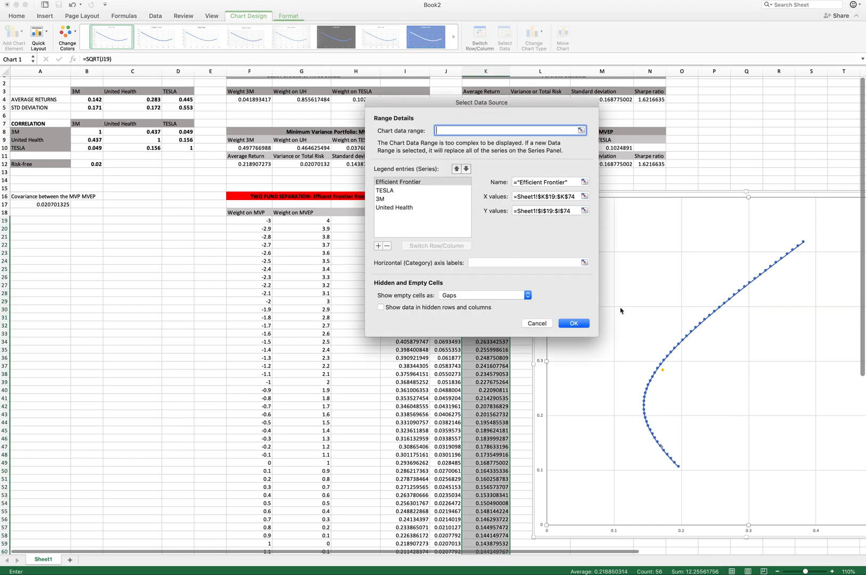
left_click(378, 246)
left_click(540, 181)
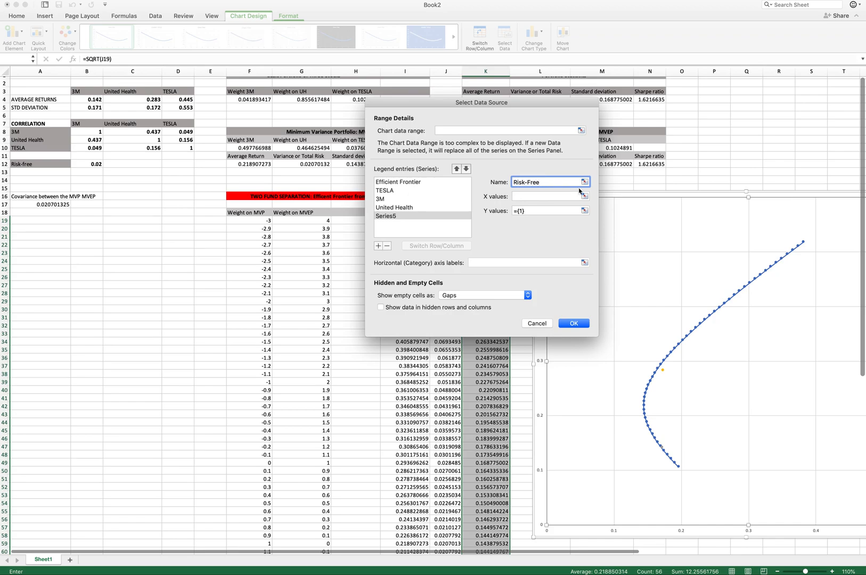
left_click(574, 323)
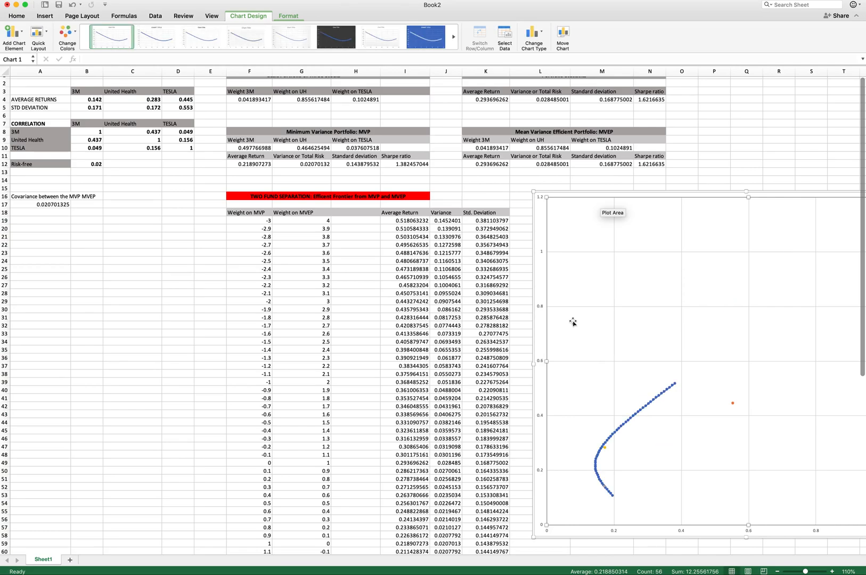
- Set the Risk-Free series' X value to 0 and its Y value to cell A17
scroll(642, 360, "right", 5)
scroll(641, 359, "up", 1)
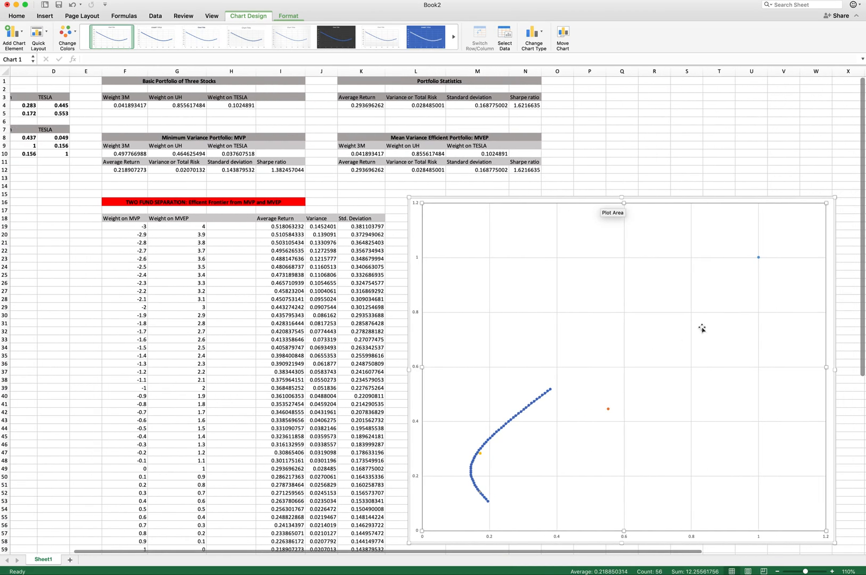
right_click(758, 258)
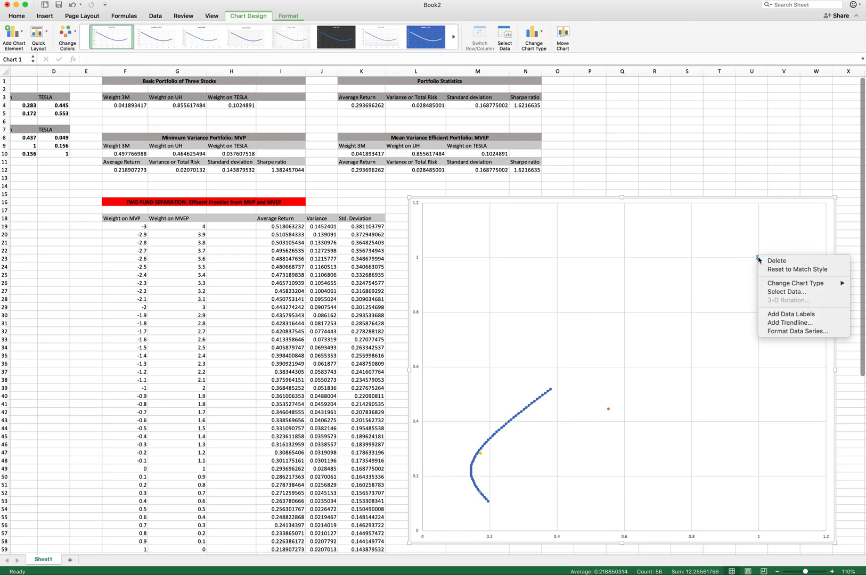
left_click(785, 291)
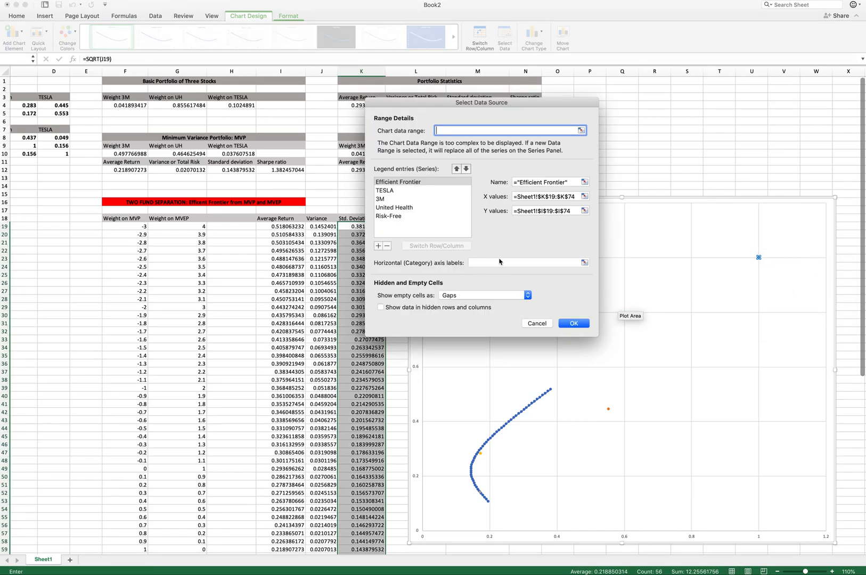
left_click(395, 217)
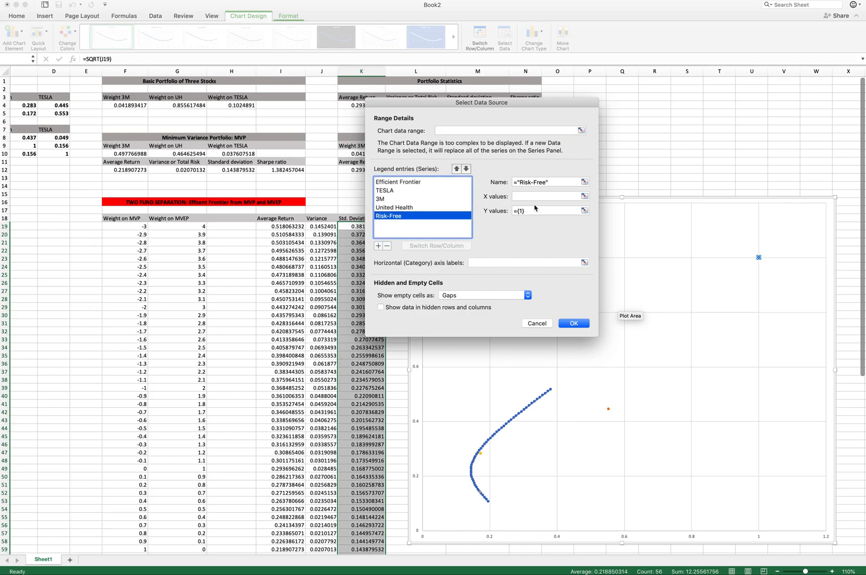
left_click(584, 197)
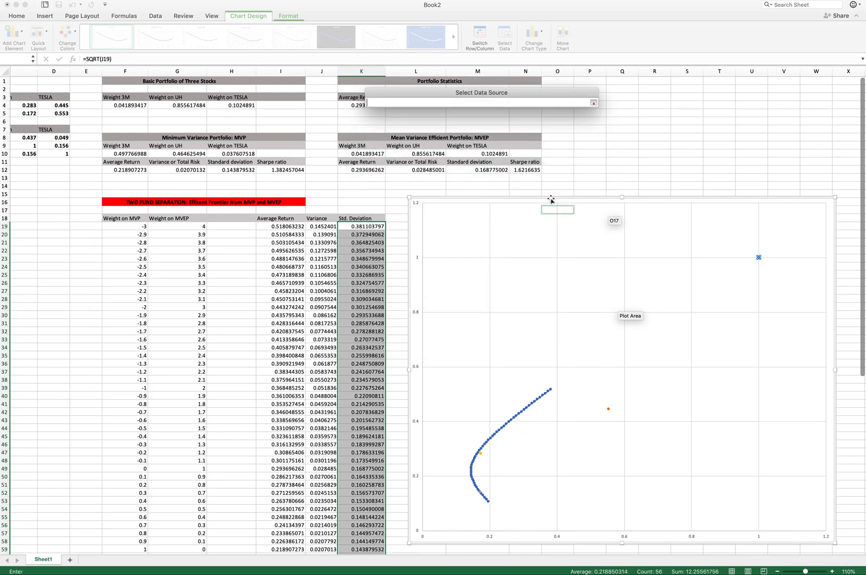
type("0")
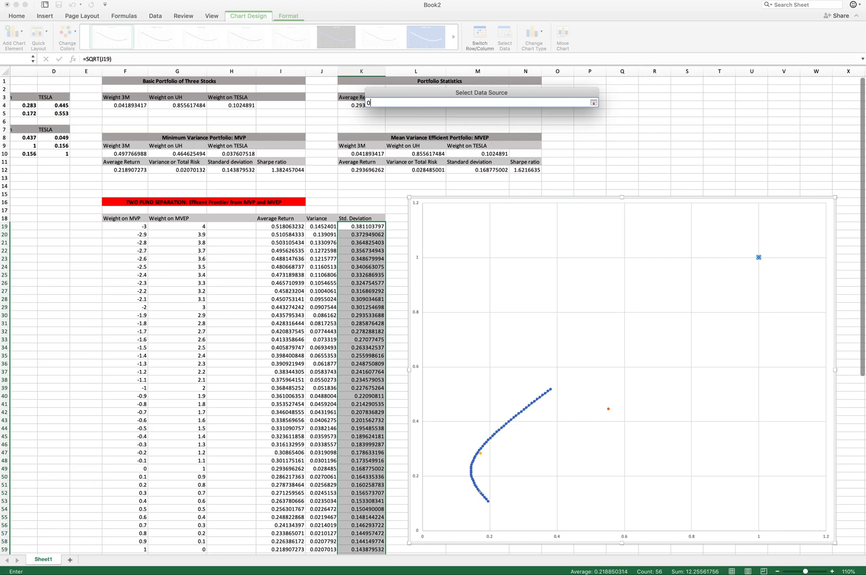
key("Return")
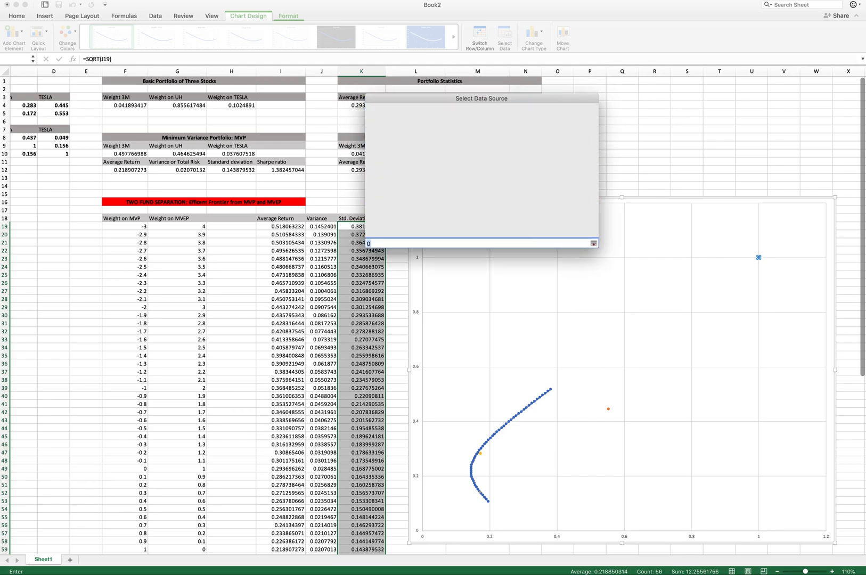
left_click(530, 212)
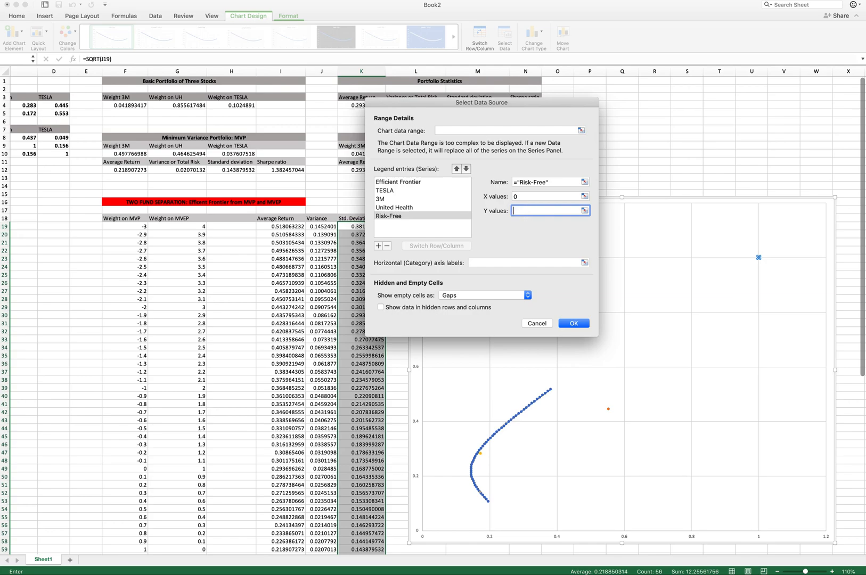
left_click(584, 210)
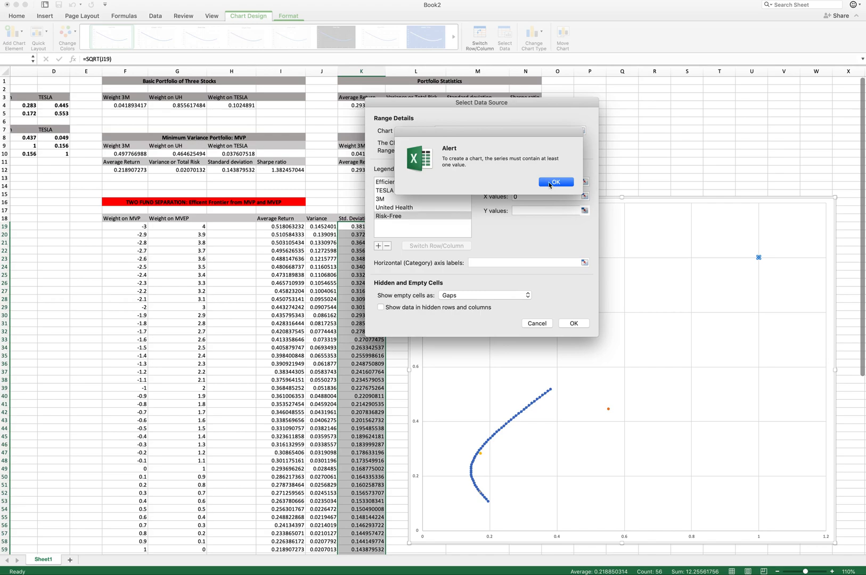
left_click(549, 184)
scroll(324, 248, "left", 4)
scroll(298, 248, "down", 1)
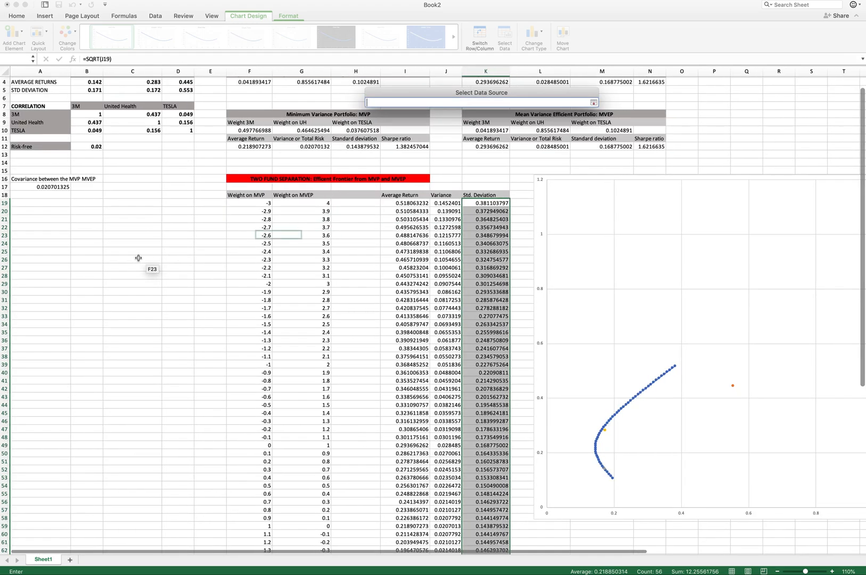
left_click(59, 187)
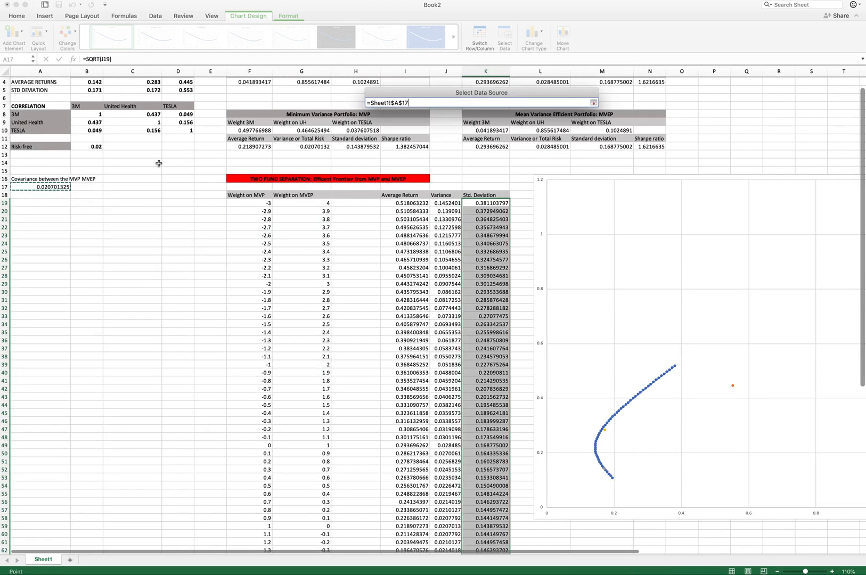
left_click(593, 102)
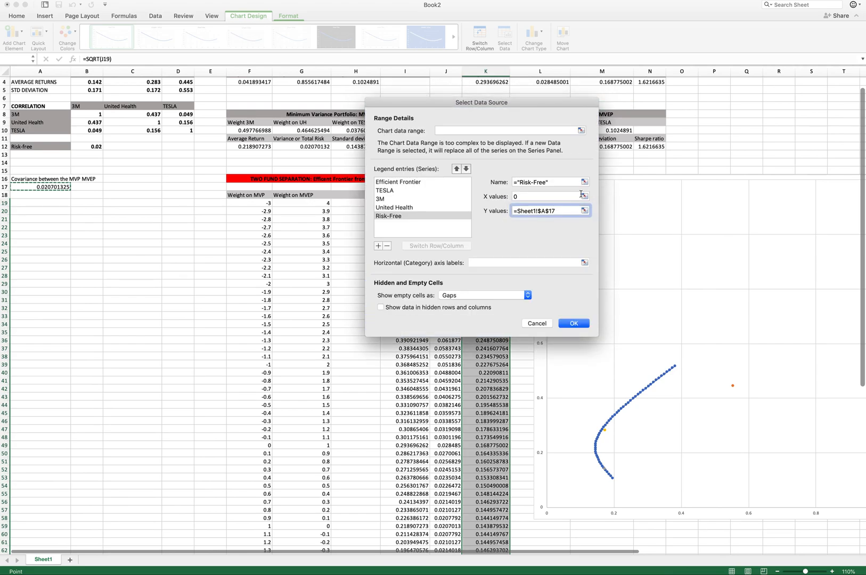
left_click(574, 325)
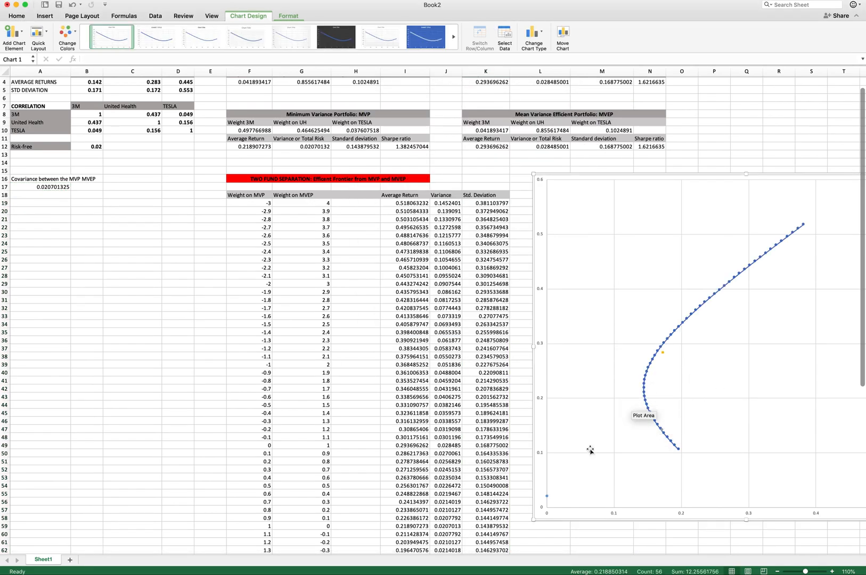
- Enter the title "Capital ALLOCATION LINE Risk free with MVEP" in cell AA16
mouse_move(546, 499)
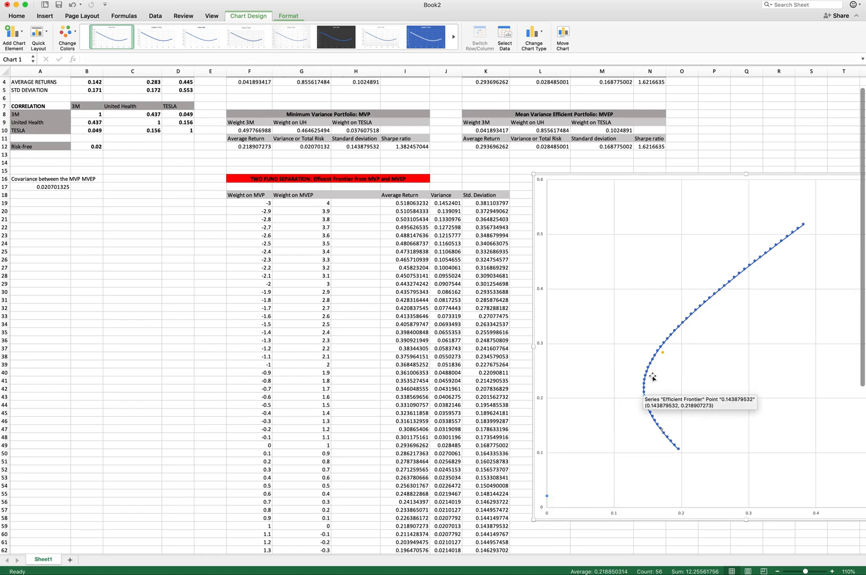
scroll(397, 423, "right", 2)
scroll(396, 423, "left", 2)
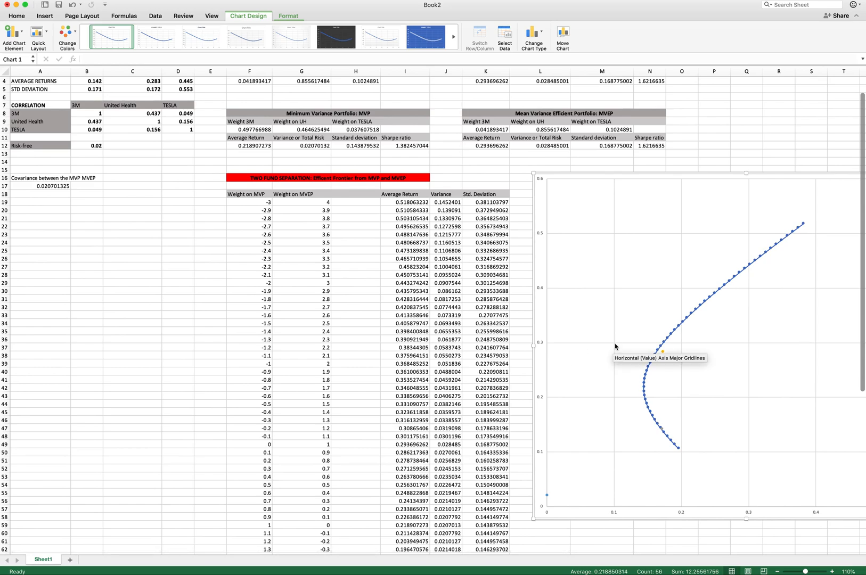
left_click(304, 195)
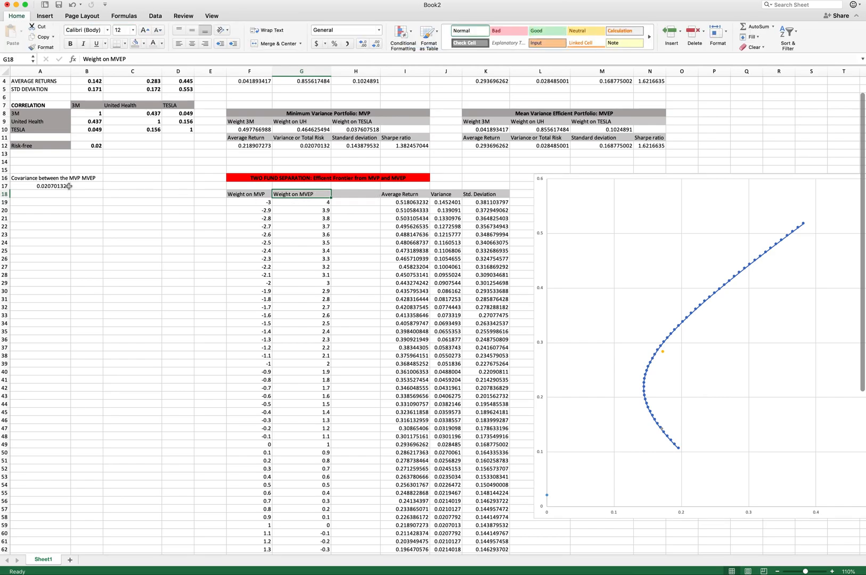
scroll(284, 208, "right", 10)
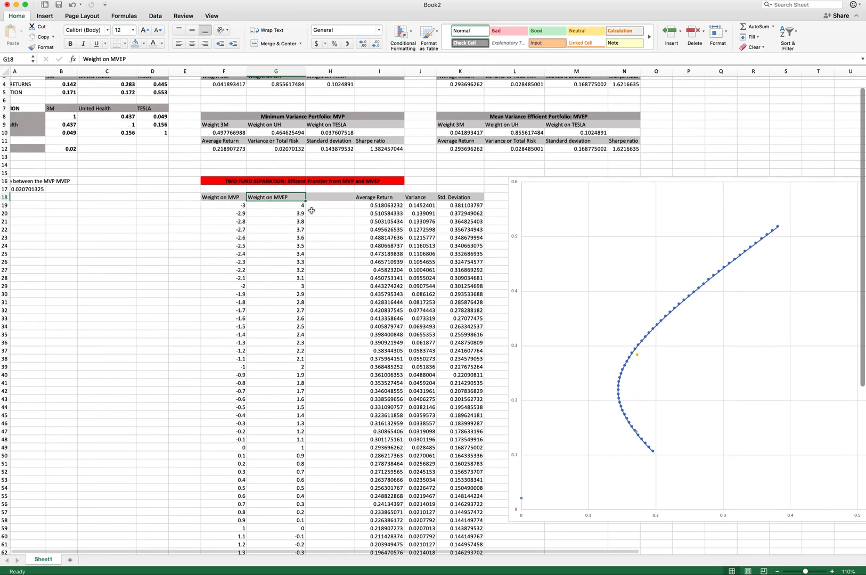
scroll(312, 210, "left", 3)
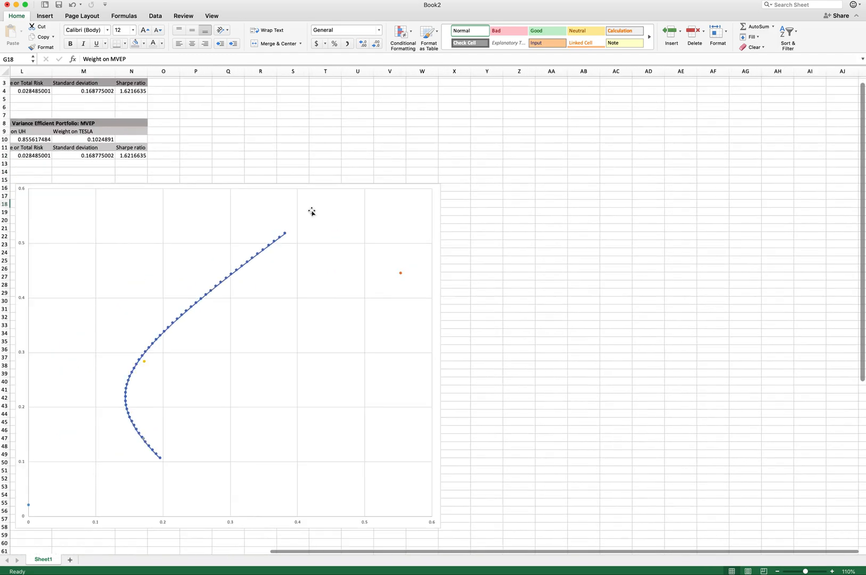
left_click(586, 188)
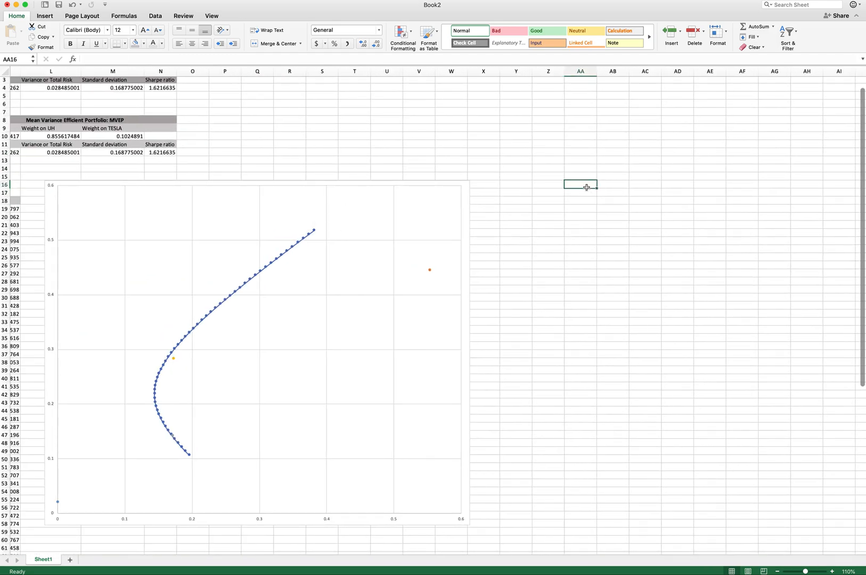
type("Capital ALLOCATION LINE Ris")
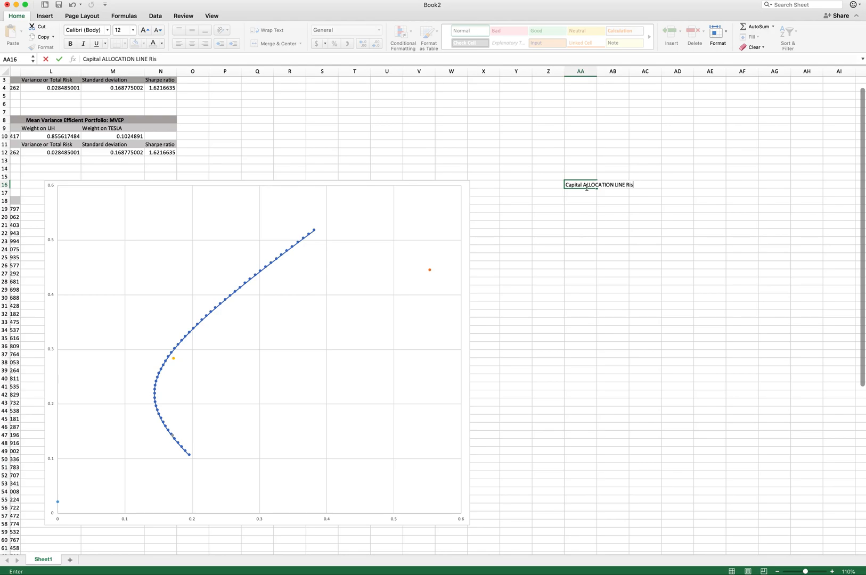
type("with MVEP")
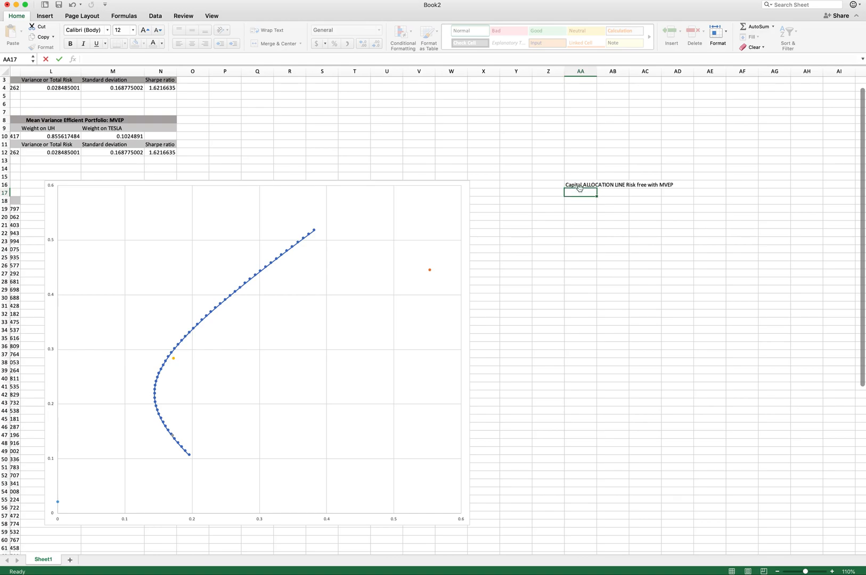
- Enter the column headers Weight on MVEP in AA18 and Weight on Risk Free in AB18, widening column AA
left_click(572, 200)
type("Weight n MVEP")
key("Tab")
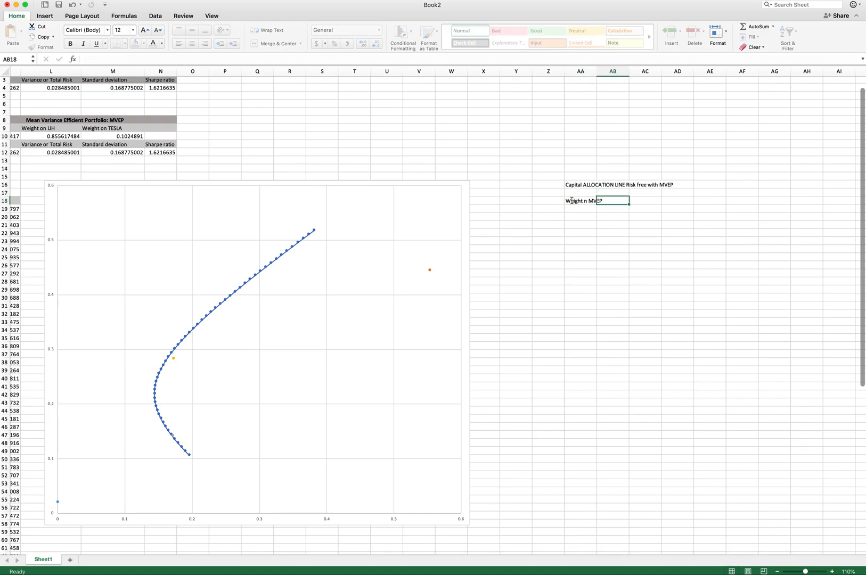
type("Weight on Risk Free")
left_click(571, 200)
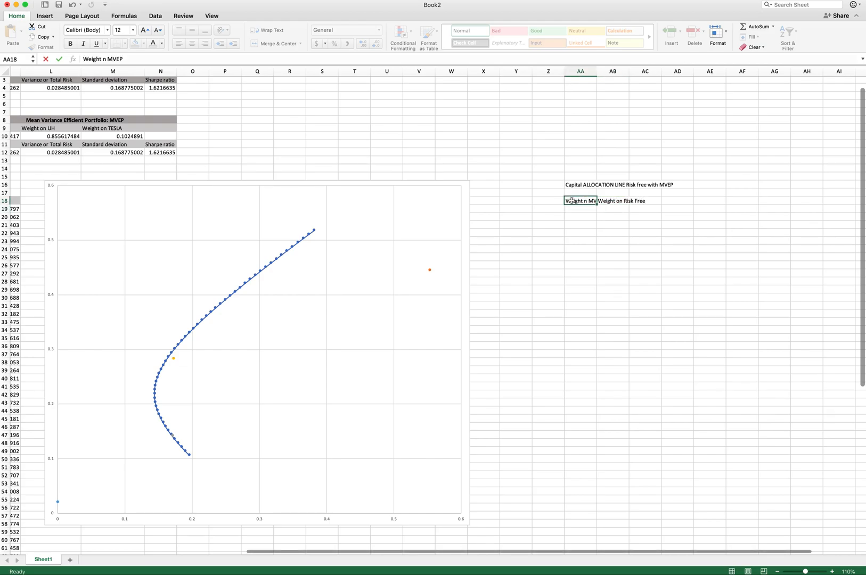
left_click(101, 58)
type("o")
key("Return")
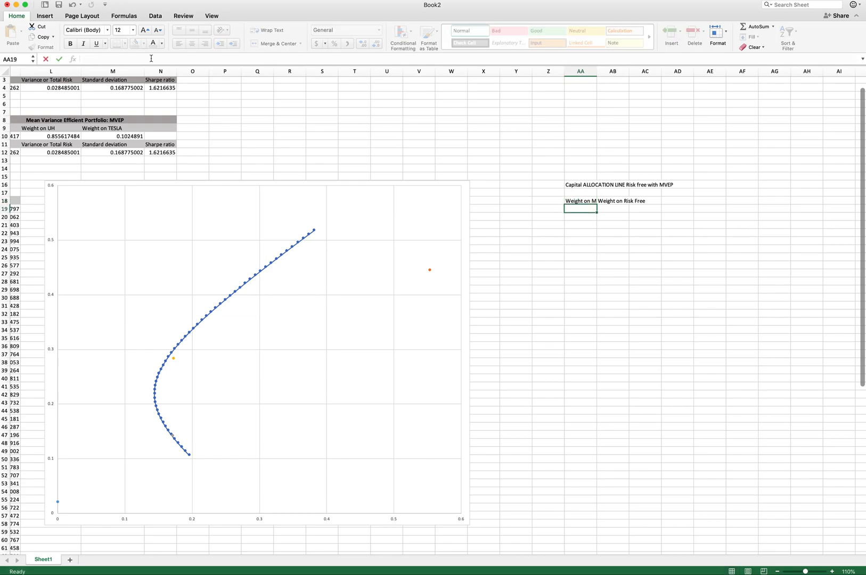
left_click_drag(596, 70, 621, 77)
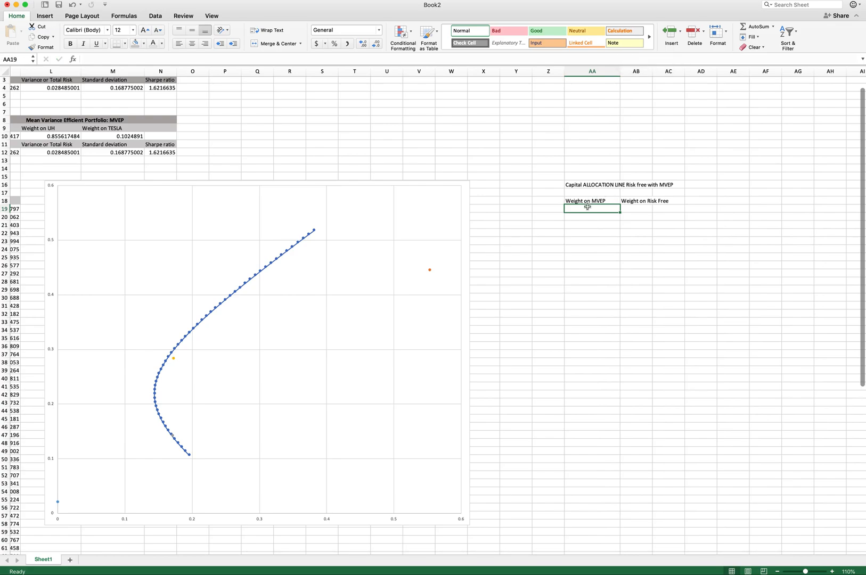
- Fill the Weight on MVEP column from 0 to 3.5 in steps of 0.1 (AA19:AA54)
left_click(637, 208)
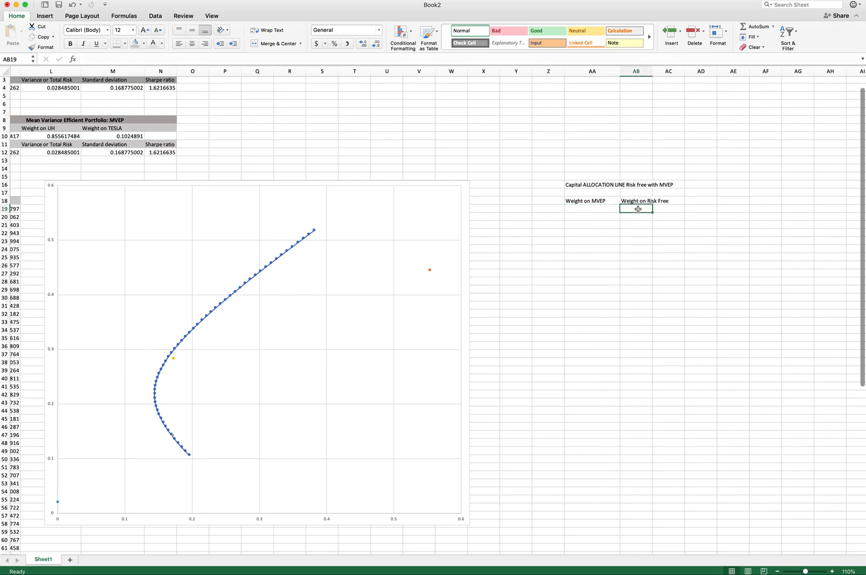
left_click(598, 209)
type("0")
key("Return")
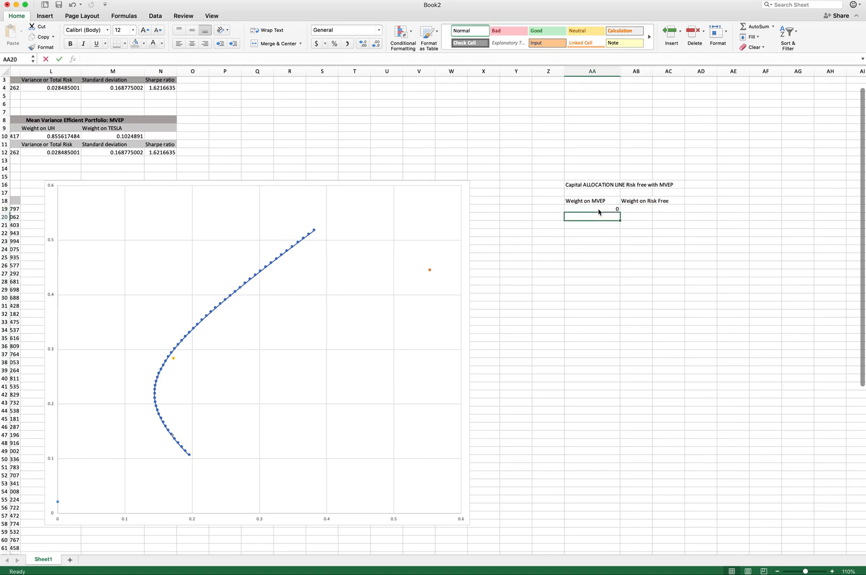
type("0.1")
key("Return")
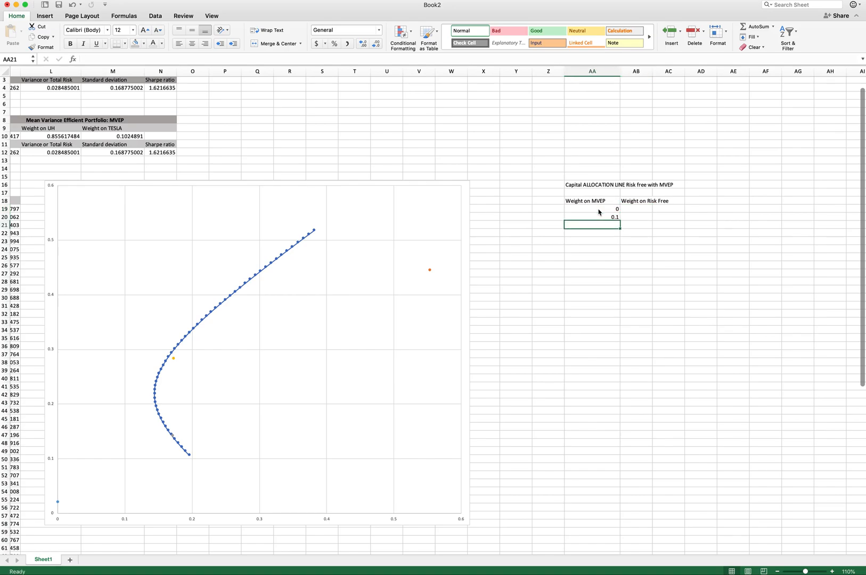
left_click_drag(614, 208, 620, 497)
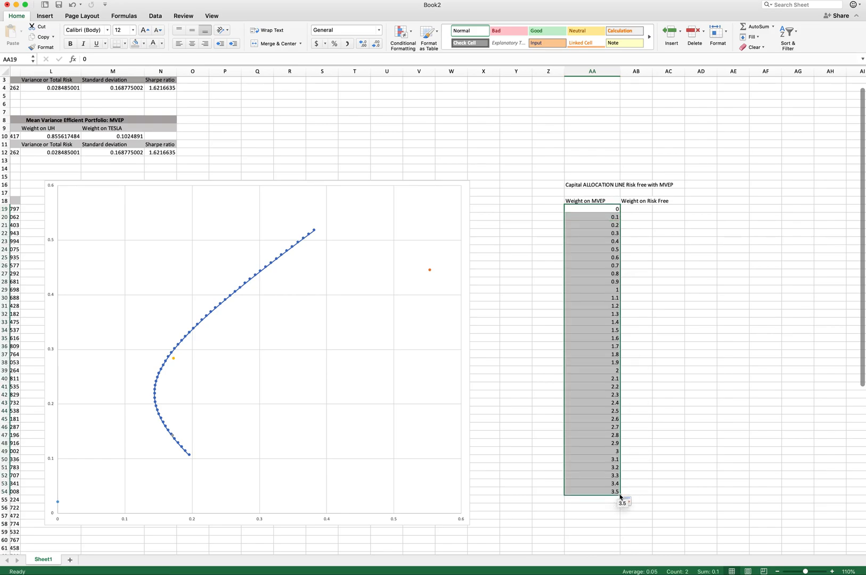
- Compute Weight on Risk Free in AB19 as 1 minus the MVEP weight and fill it down to AB54
left_click(640, 209)
type("=")
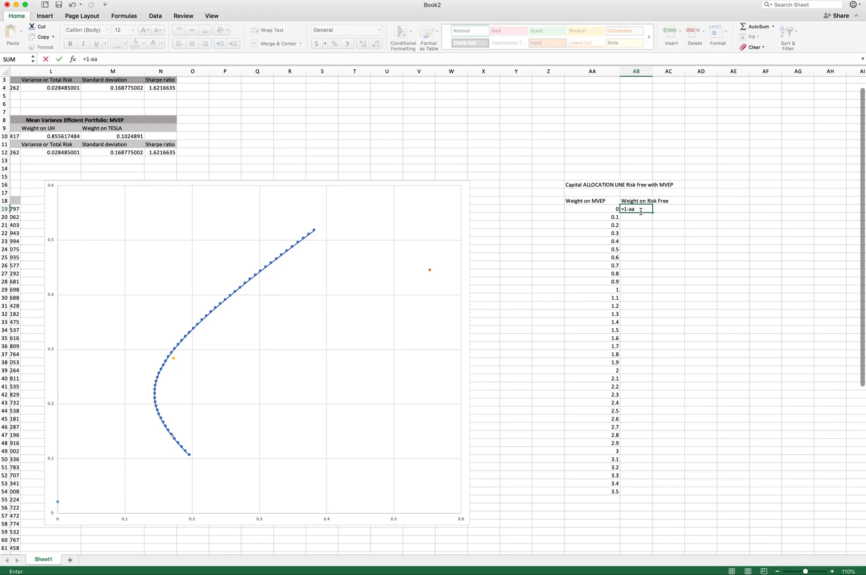
type("1-")
key("Left")
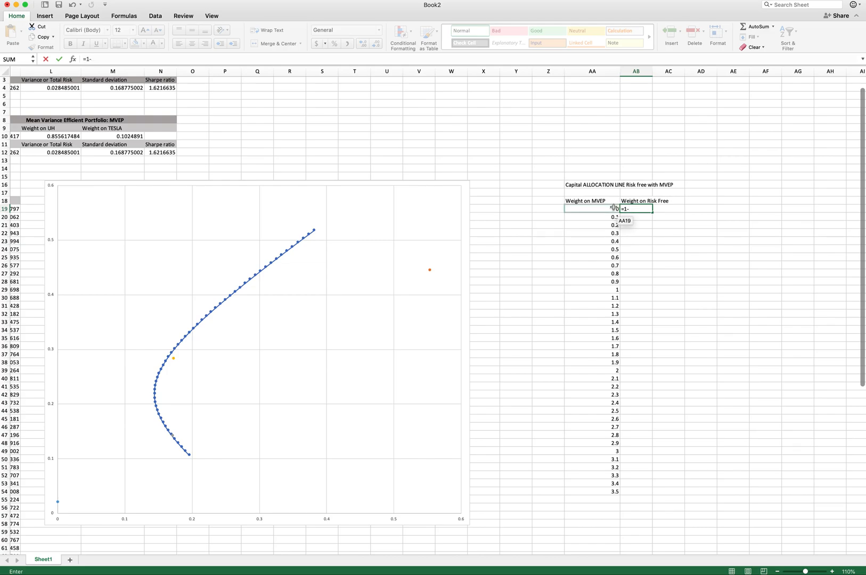
key("Return")
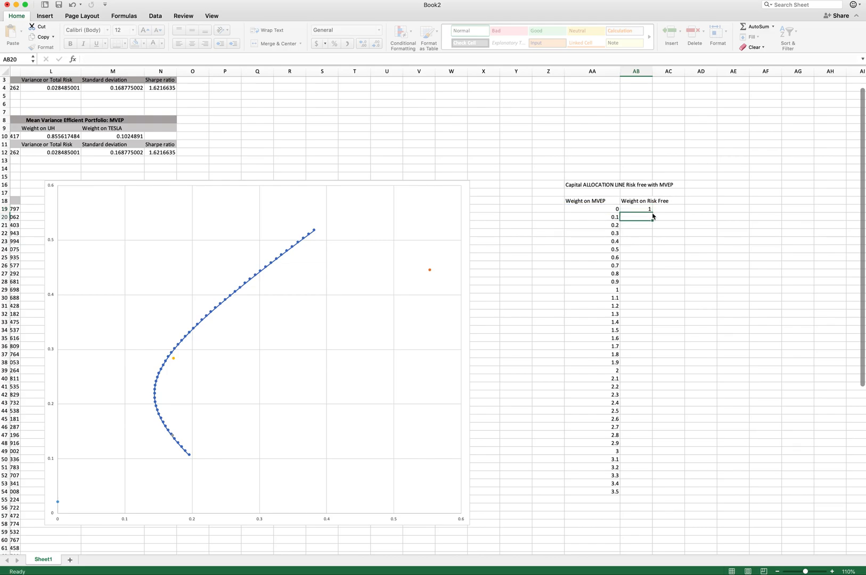
left_click(646, 209)
left_click_drag(651, 213, 648, 492)
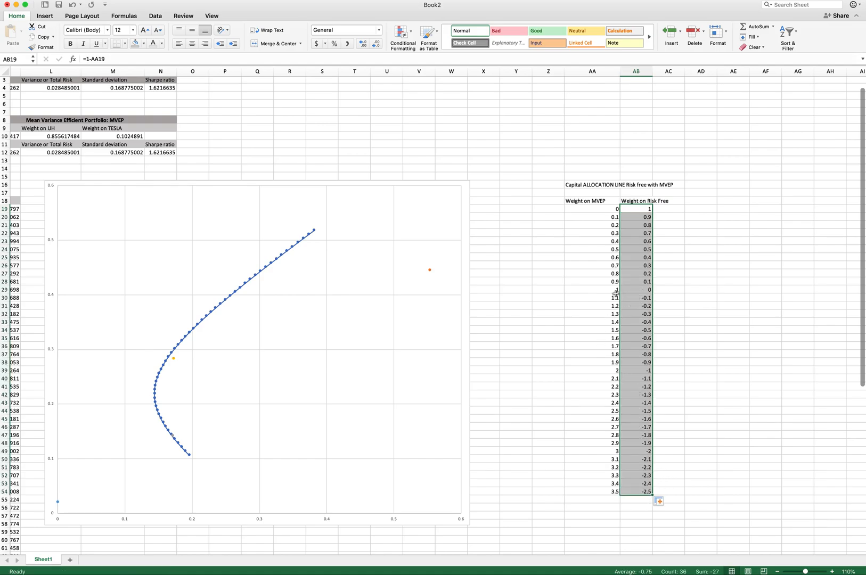
- Add a Return header in AD18 and build the AD19 formula =AA19*K12+AB19*A17
left_click(705, 202)
type("Return")
key("Return")
type("=")
left_click(617, 209)
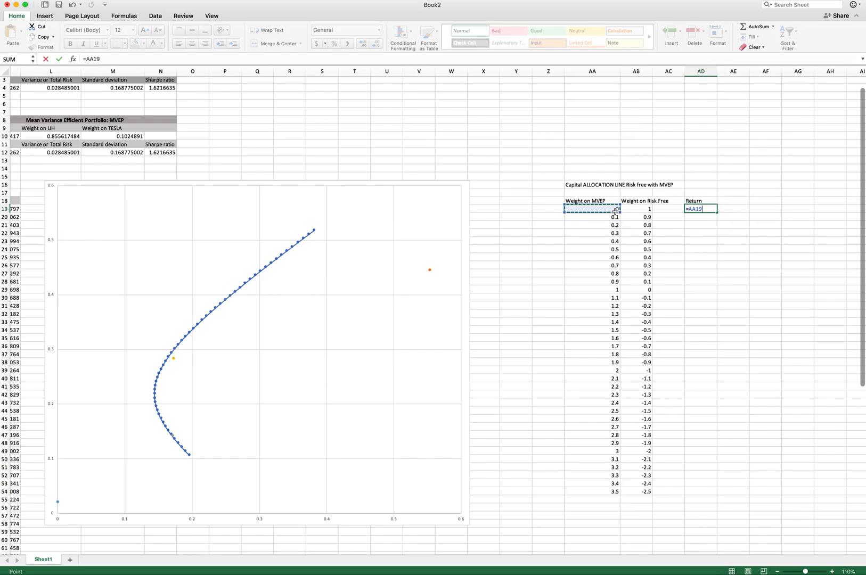
scroll(469, 257, "left", 2)
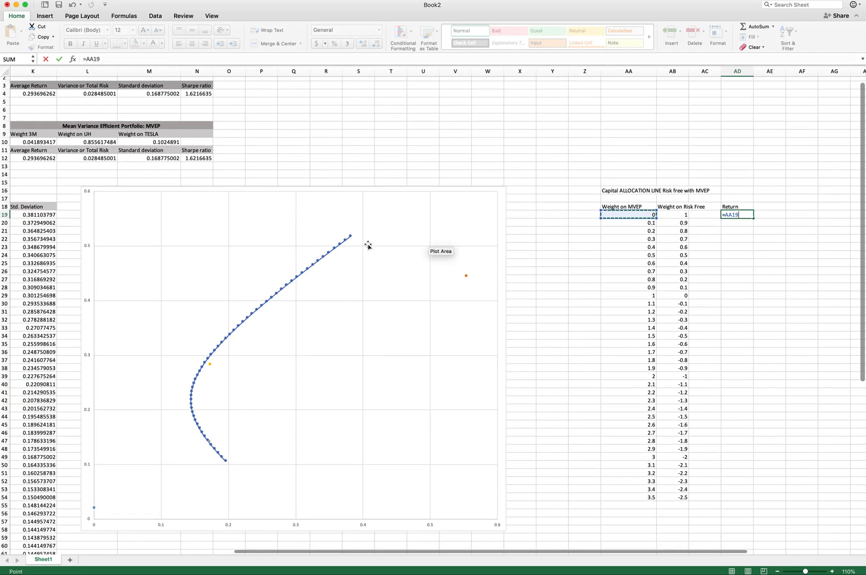
scroll(368, 245, "left", 2)
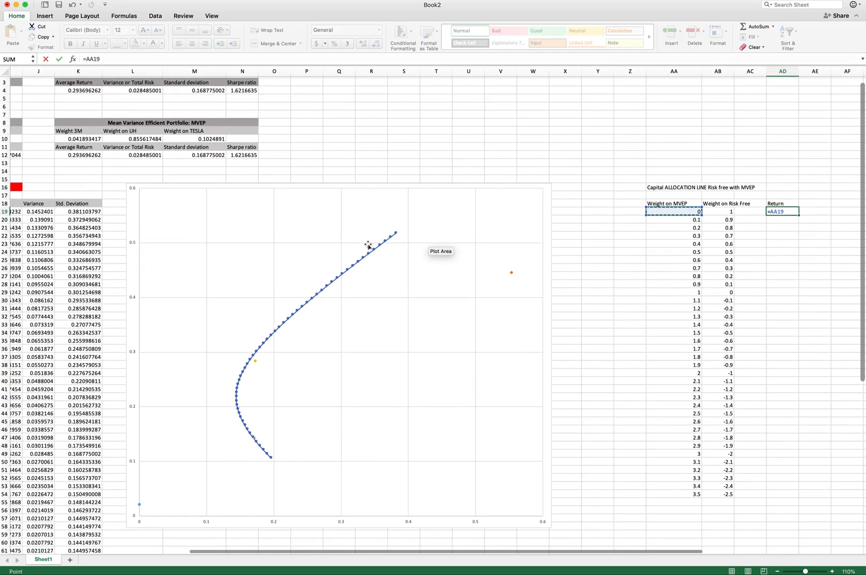
type("*")
left_click(83, 157)
type("+")
left_click(719, 212)
scroll(416, 304, "left", 10)
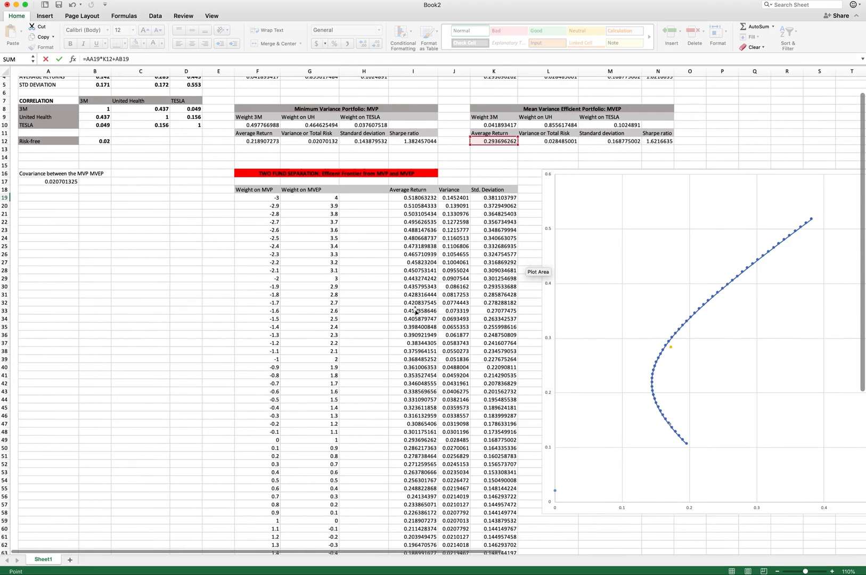
left_click(46, 182)
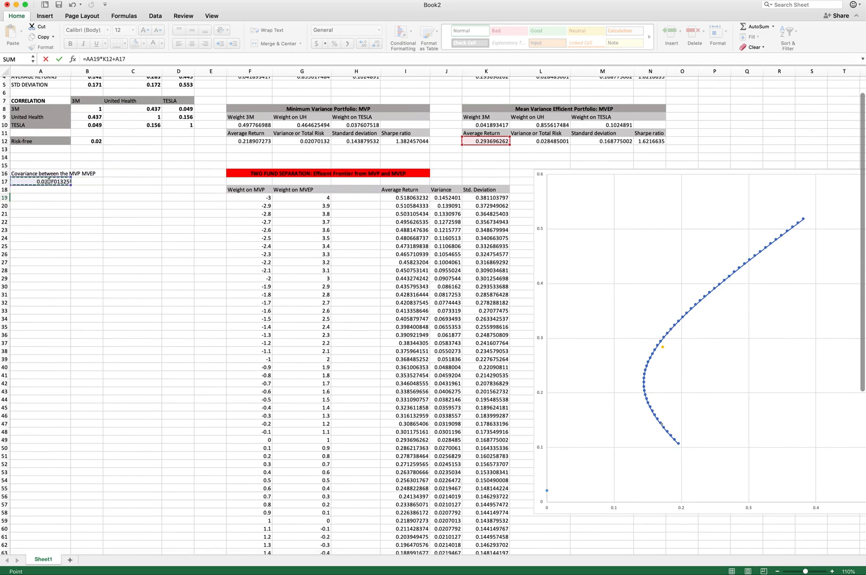
scroll(588, 199, "right", 1)
scroll(588, 198, "right", 10)
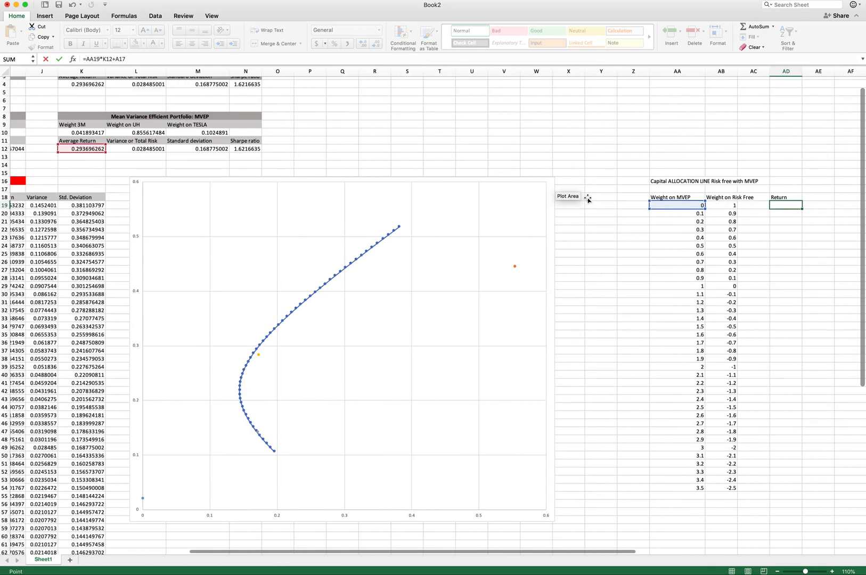
left_click(695, 205)
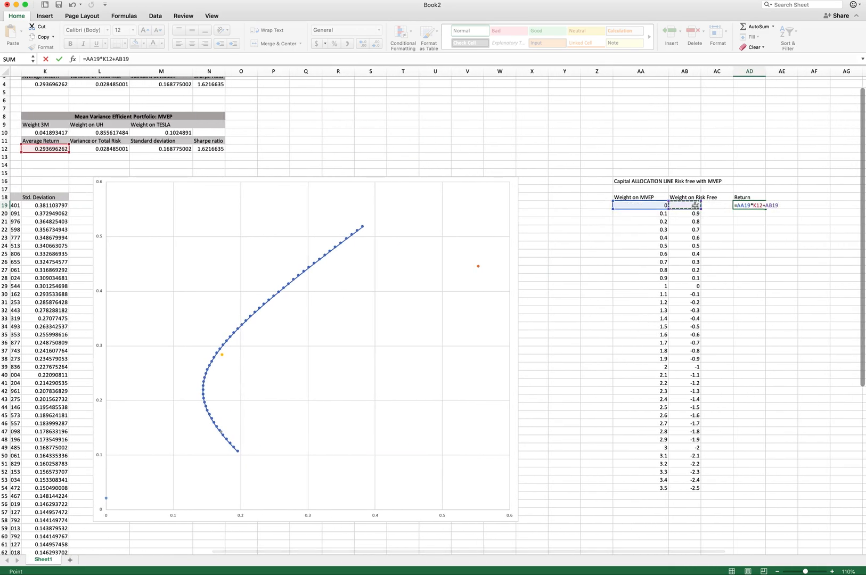
scroll(692, 205, "left", 10)
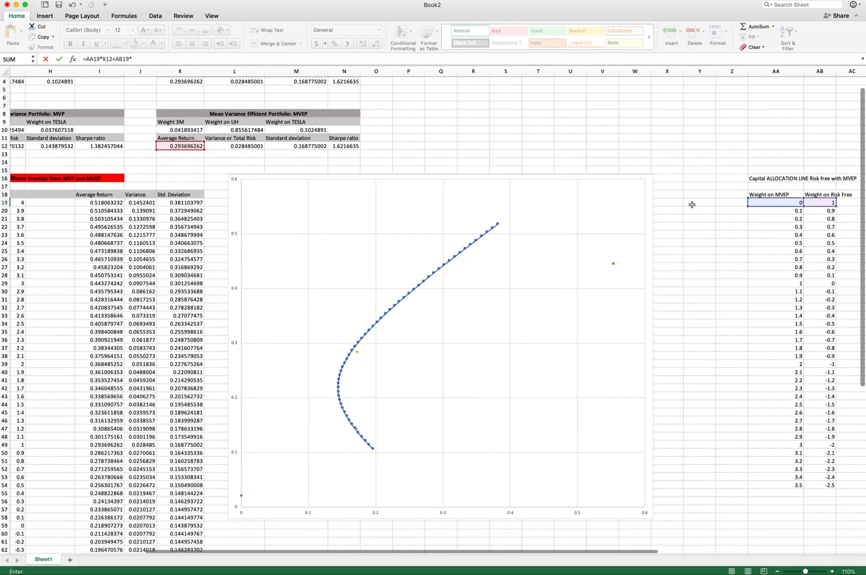
left_click(57, 179)
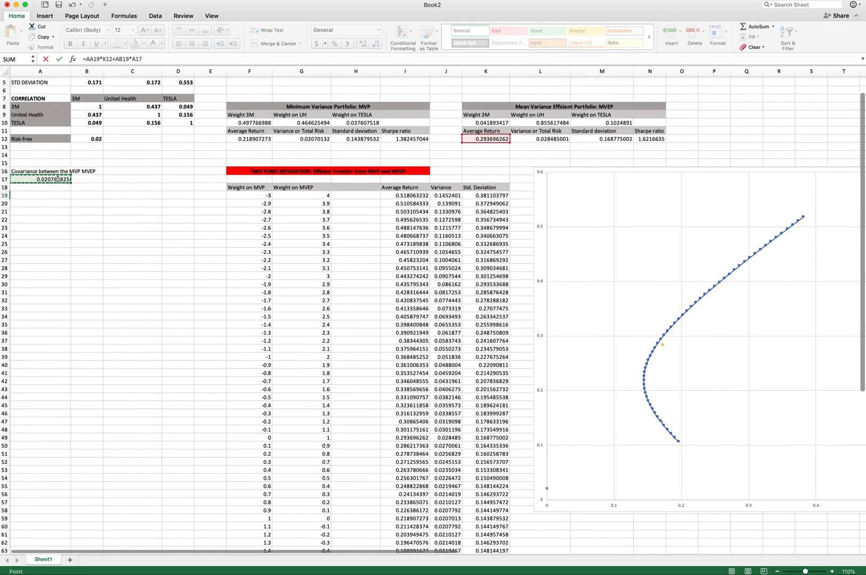
- Make K12 and A17 absolute references in the AD19 return formula and confirm it
scroll(127, 155, "right", 10)
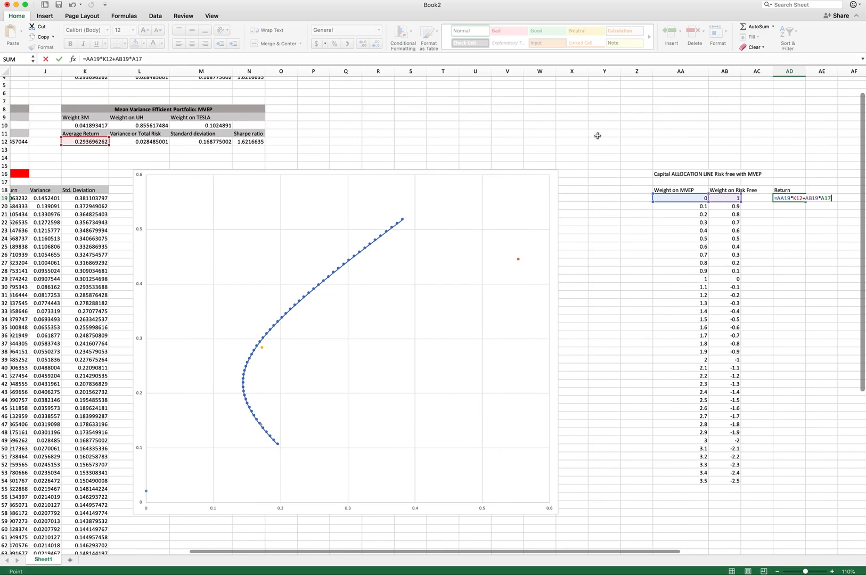
left_click(142, 59)
left_click(102, 59)
type("$")
left_click(115, 59)
type("$")
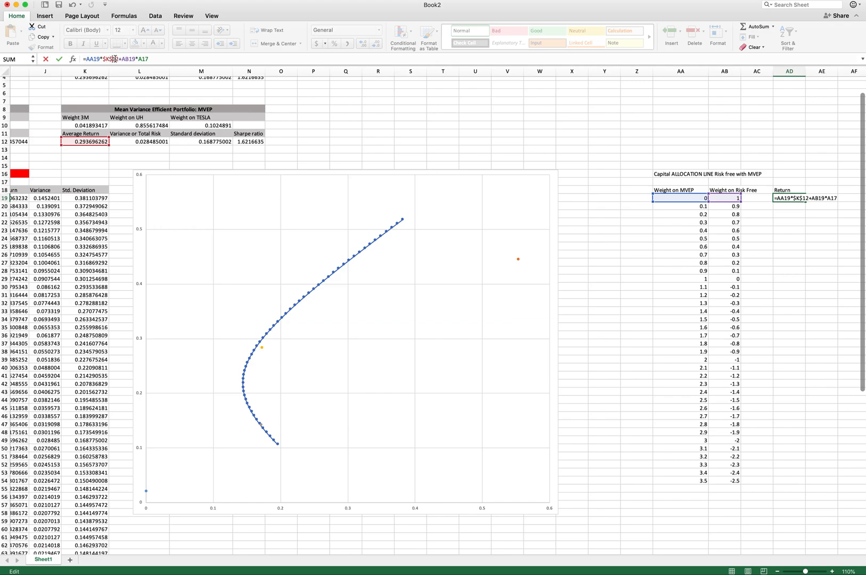
left_click(138, 59)
type("$")
key("Right")
type("$")
key("Return")
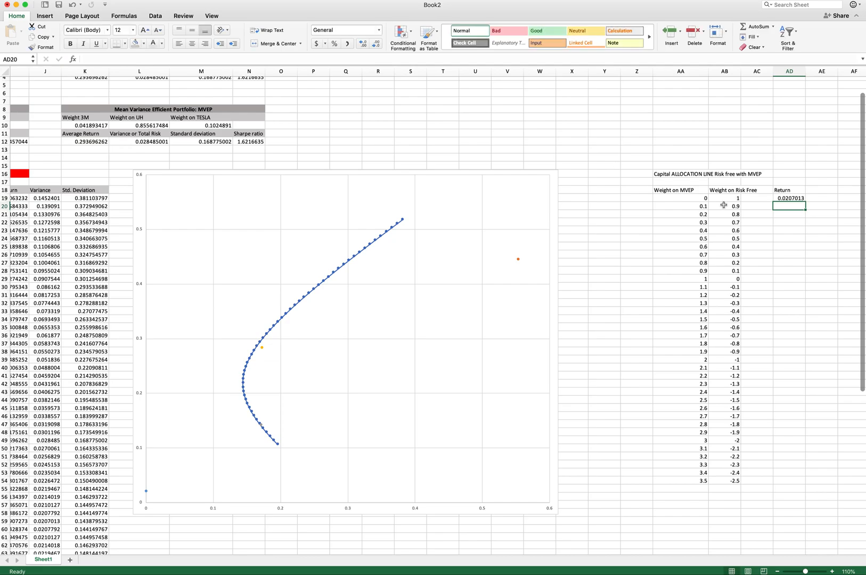
- Replace the A17 reference in the AD19 formula with the risk-free rate cell $B$12
scroll(615, 197, "right", 6)
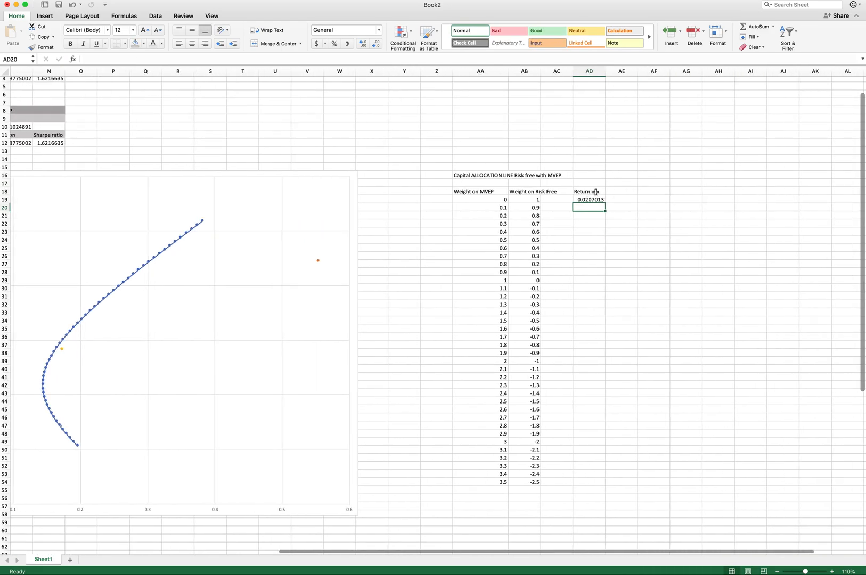
left_click(585, 200)
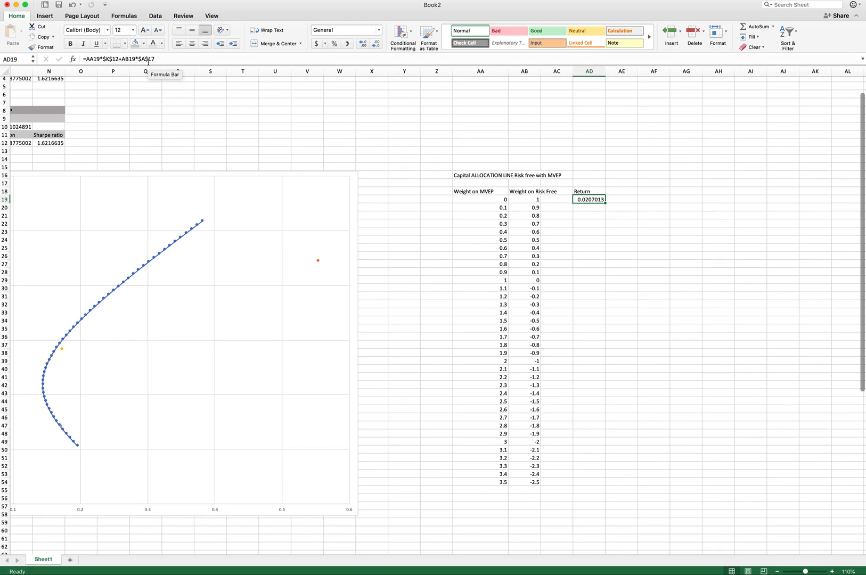
scroll(390, 252, "left", 15)
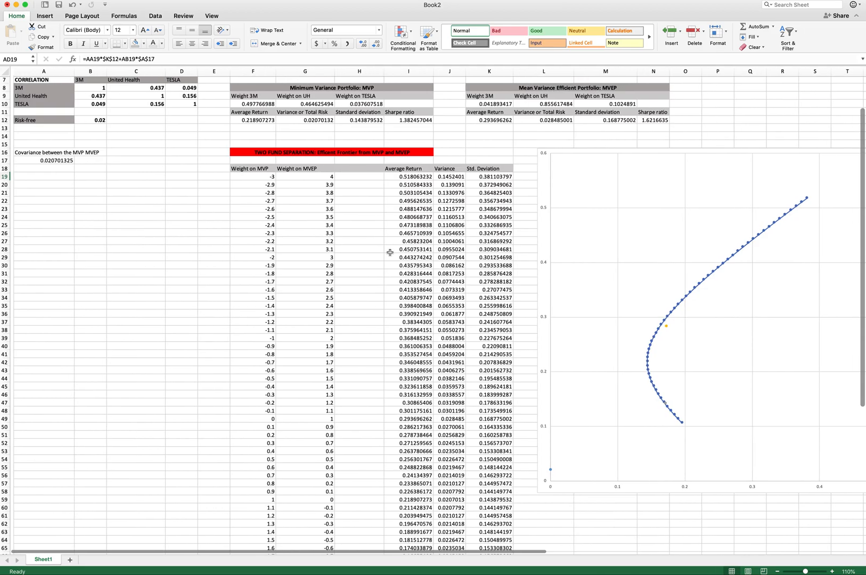
scroll(669, 271, "right", 10)
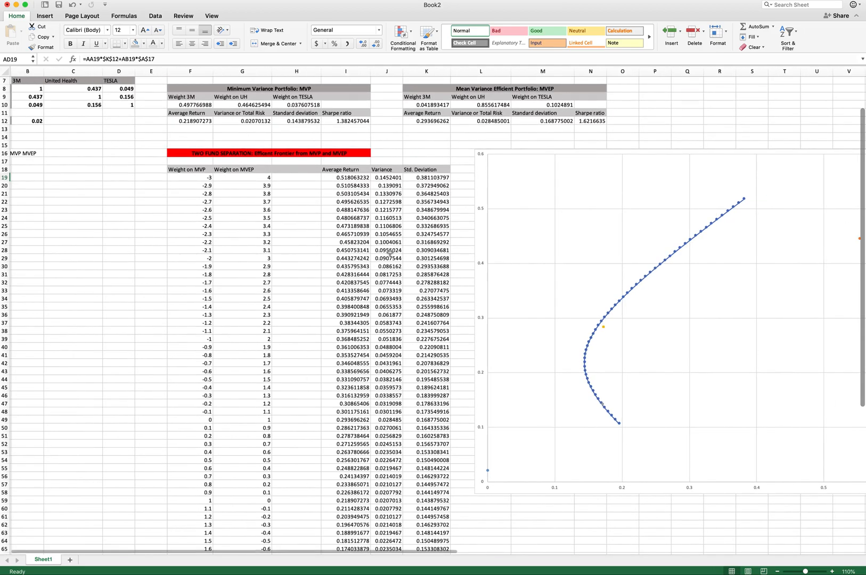
scroll(670, 271, "right", 1)
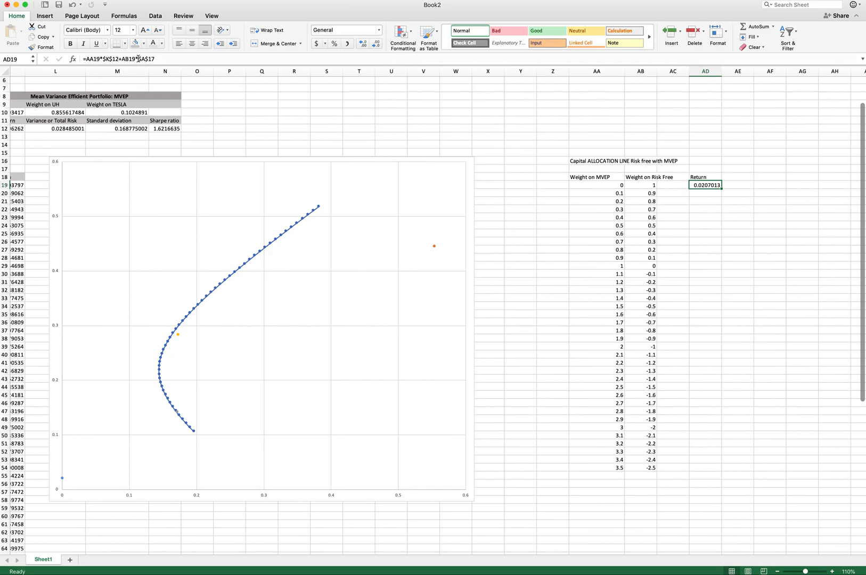
left_click_drag(138, 58, 189, 58)
key("BackSpace")
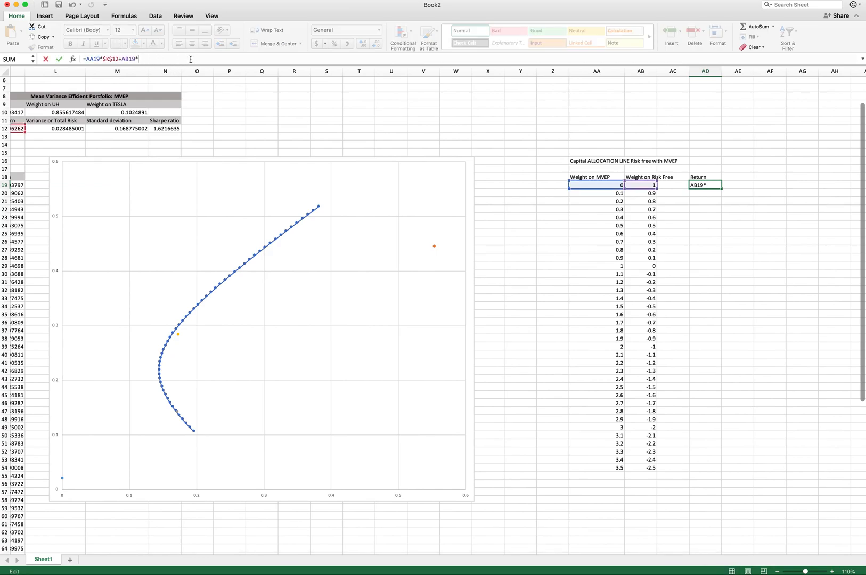
scroll(135, 135, "left", 15)
left_click(91, 133)
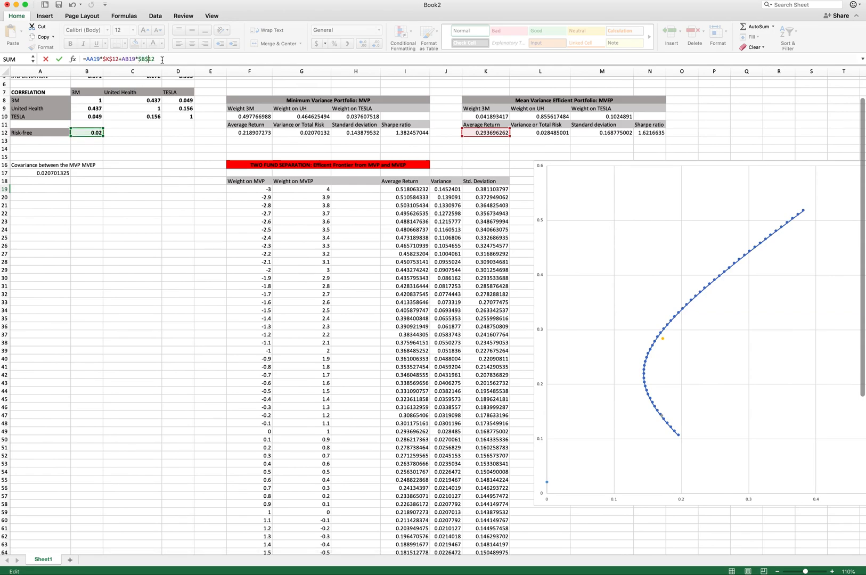
key("Return")
- Fill the Return formula from AD19 down to AD54
scroll(280, 280, "right", 20)
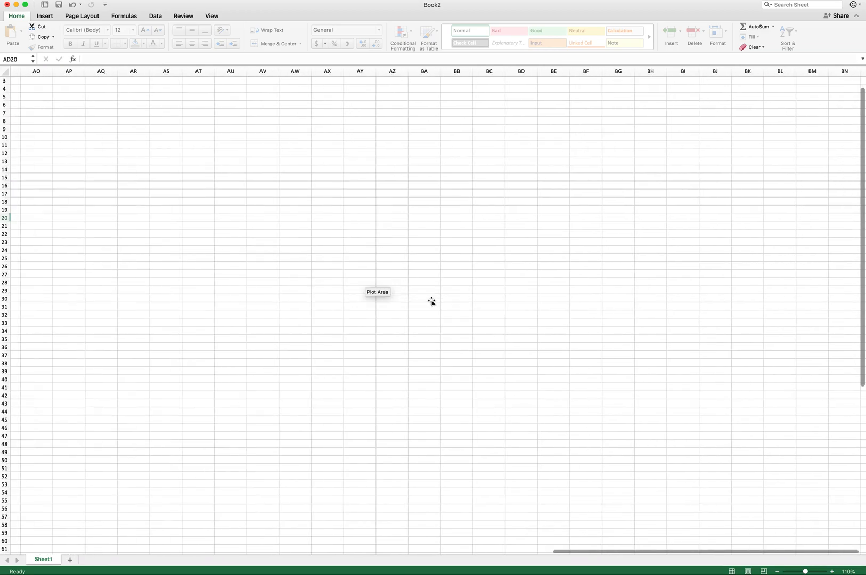
scroll(431, 301, "left", 20)
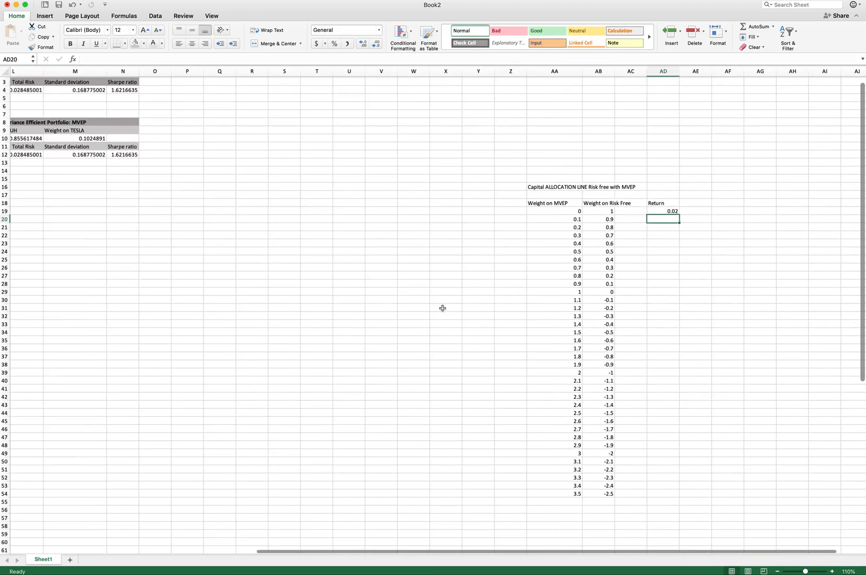
left_click(606, 211)
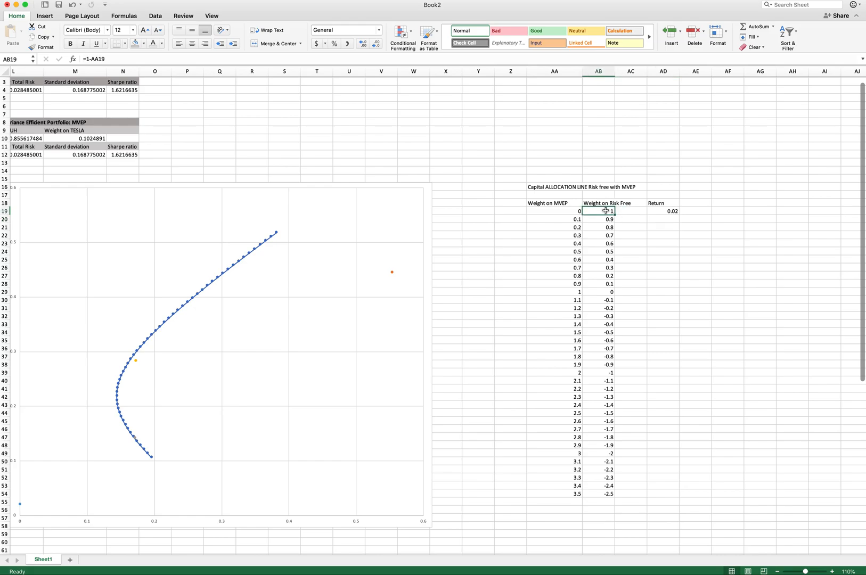
left_click(669, 212)
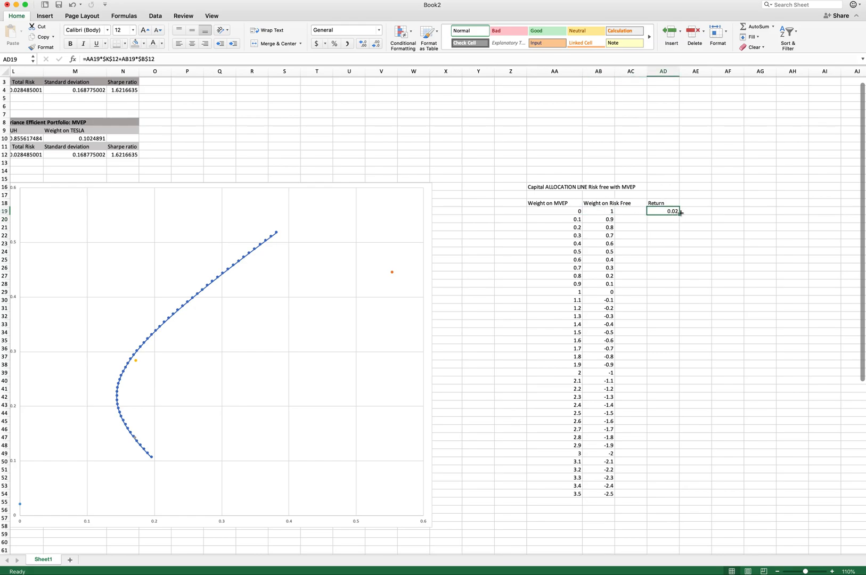
left_click_drag(678, 214, 670, 495)
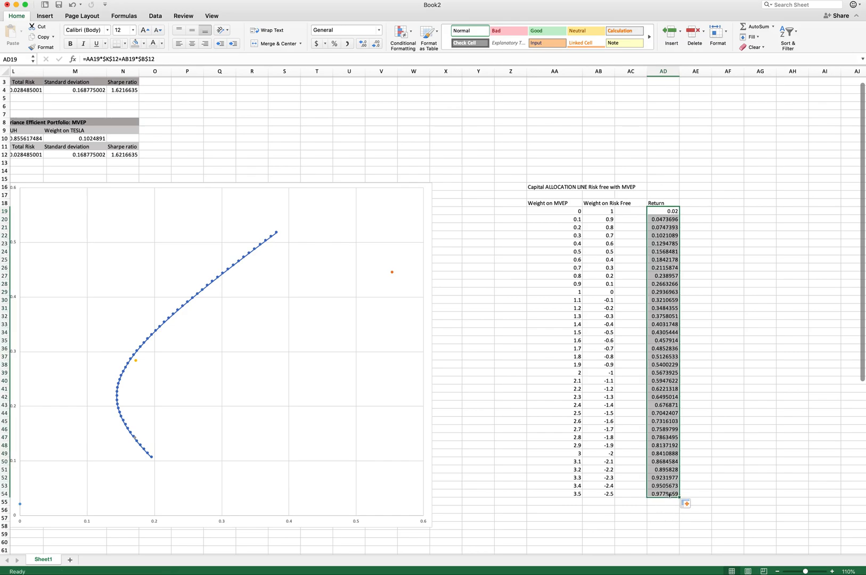
- Enter the header Variance in cell AE18
left_click(760, 323)
left_click(698, 203)
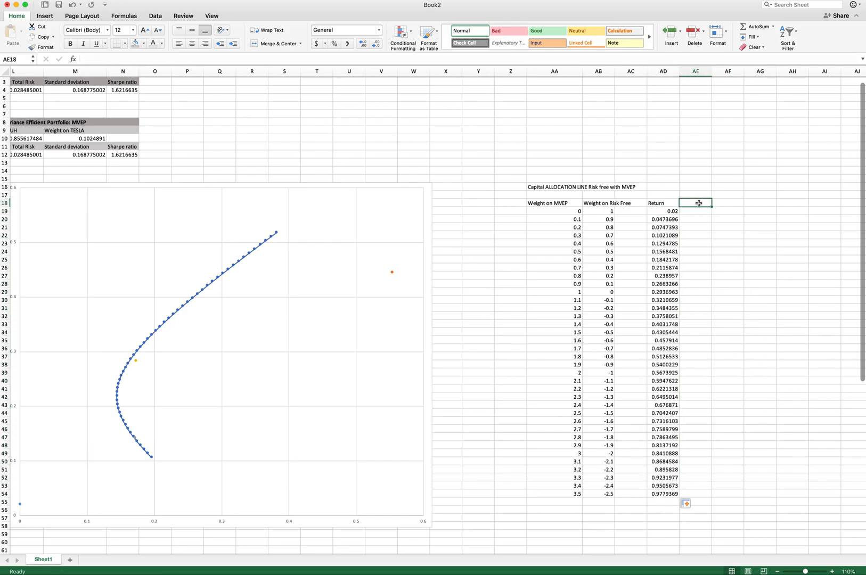
type("Std Deviatio")
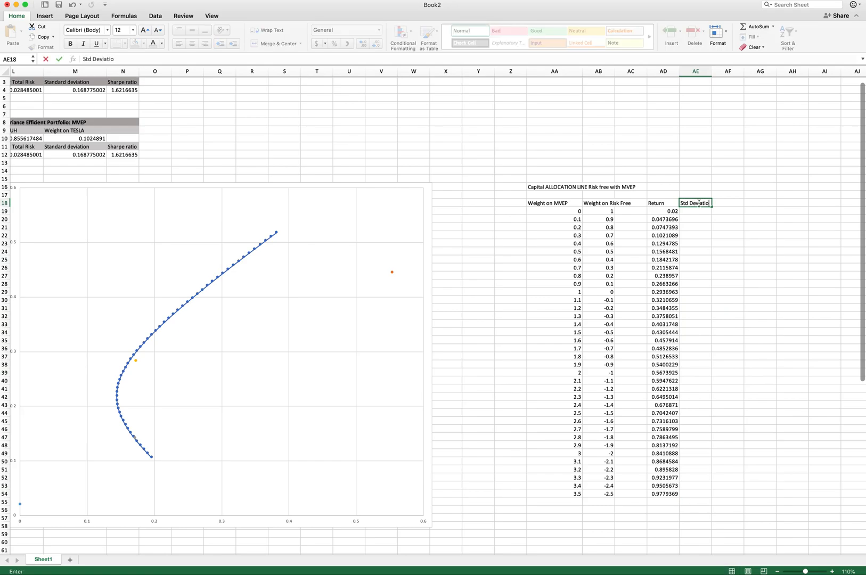
key("Escape")
type("Variance")
key("Return")
- Enter the CAL variance formula =AA19^2*$L$12+0 in AE19, squaring the MVEP weight times the MVEP variance
type("=")
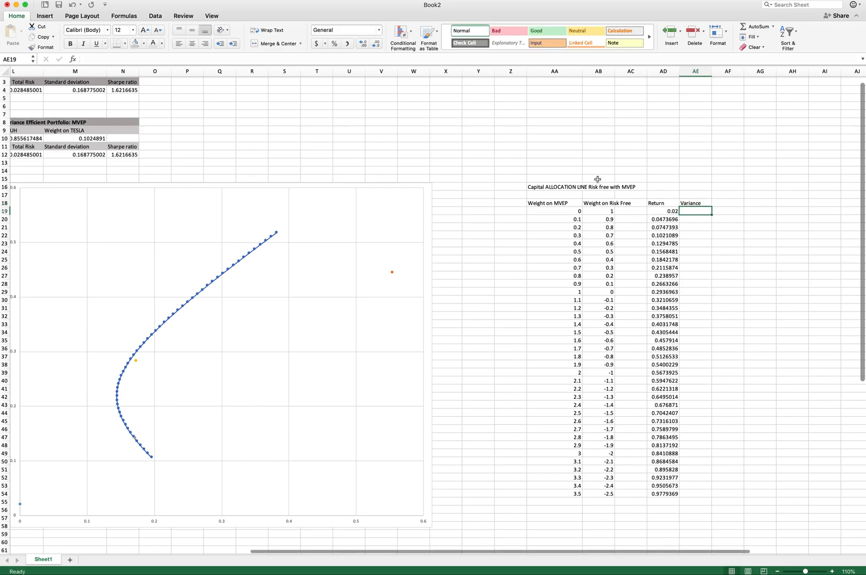
left_click(562, 211)
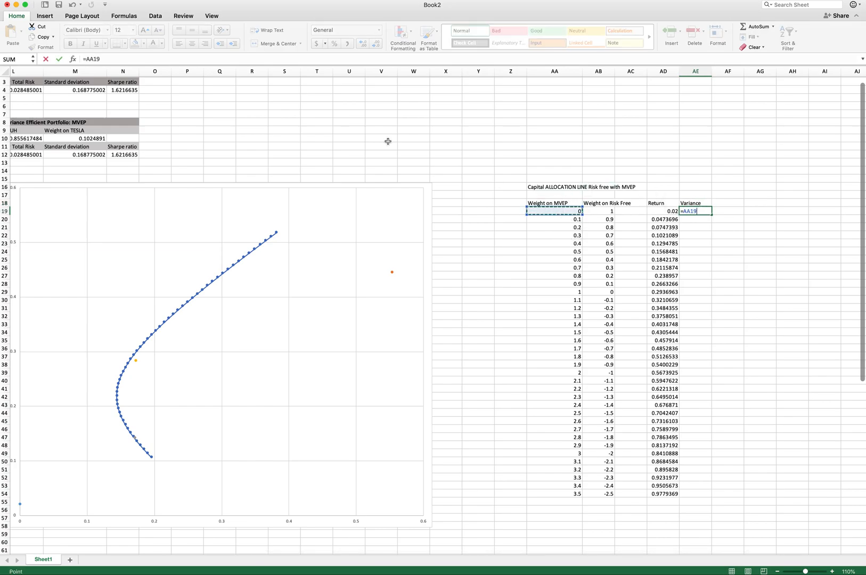
left_click(122, 58)
left_click(33, 156)
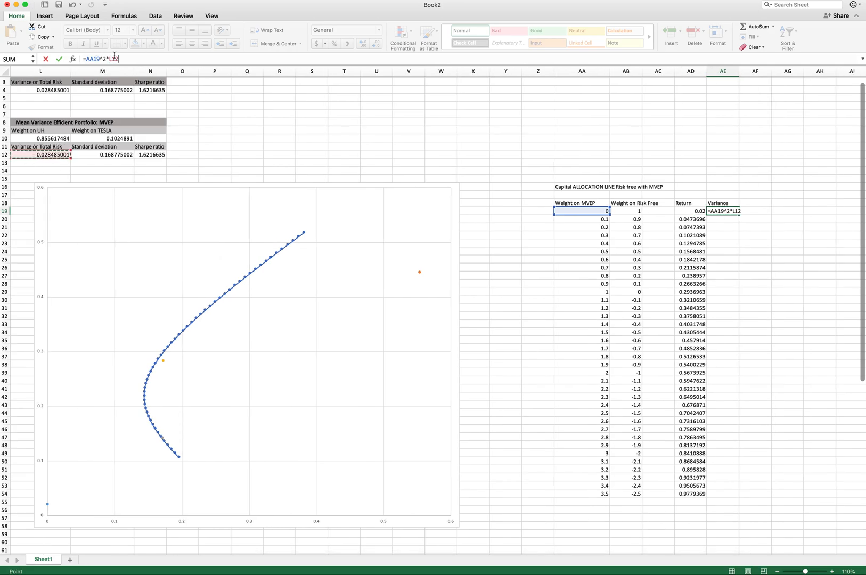
left_click(109, 60)
type("$L$12+0")
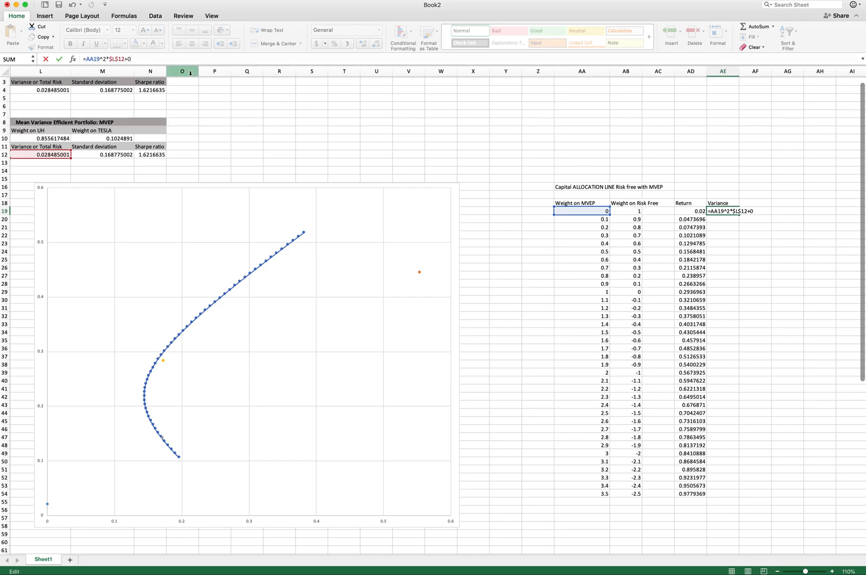
key("Return")
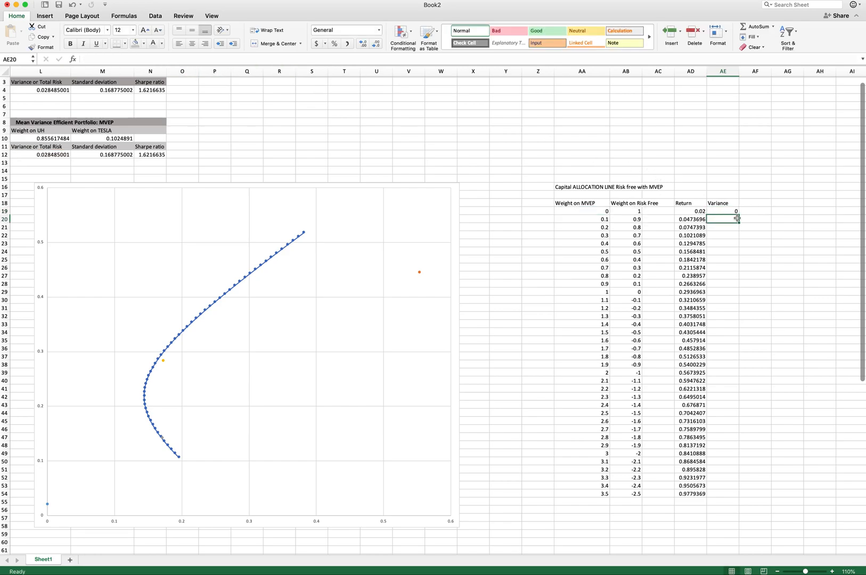
- Enter the header Std. Deviation in cell AF18
left_click(750, 205)
type("Std. Deviatio")
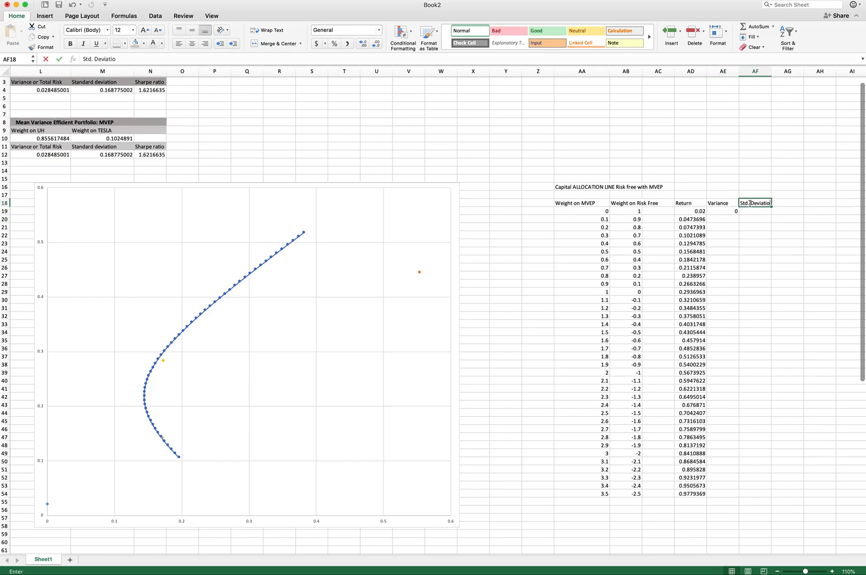
key("Tab")
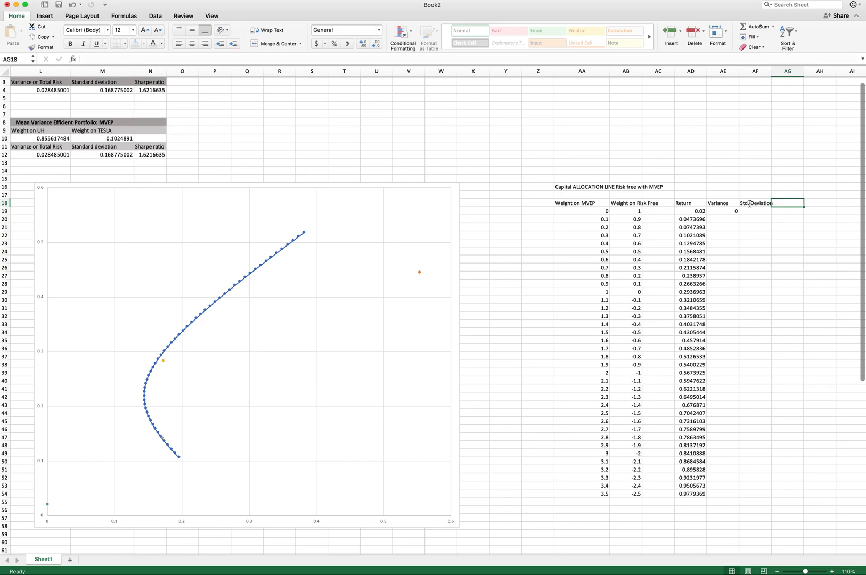
- Enter the standard deviation formula =SQRT(AE19) in cell AF19
key("Down")
key("Left")
type("=")
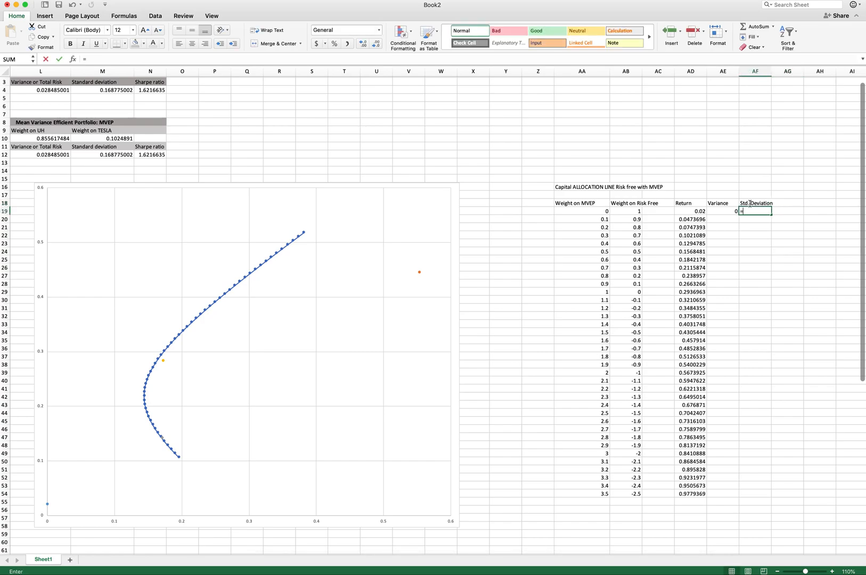
type("SXR")
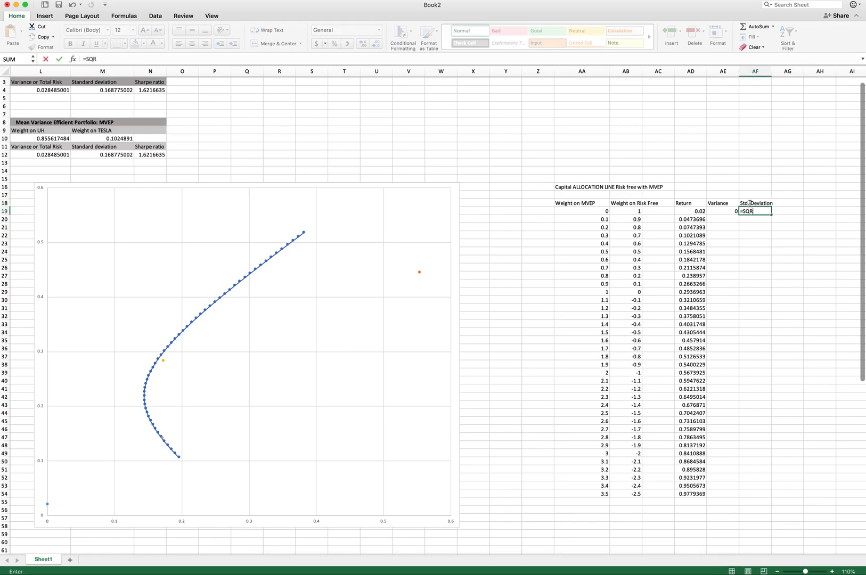
type("T(")
left_click(730, 210)
type(")")
key("Return")
- Fill the Variance and Std. Deviation formulas from row 19 down to row 54
left_click(734, 212)
double_click(738, 213)
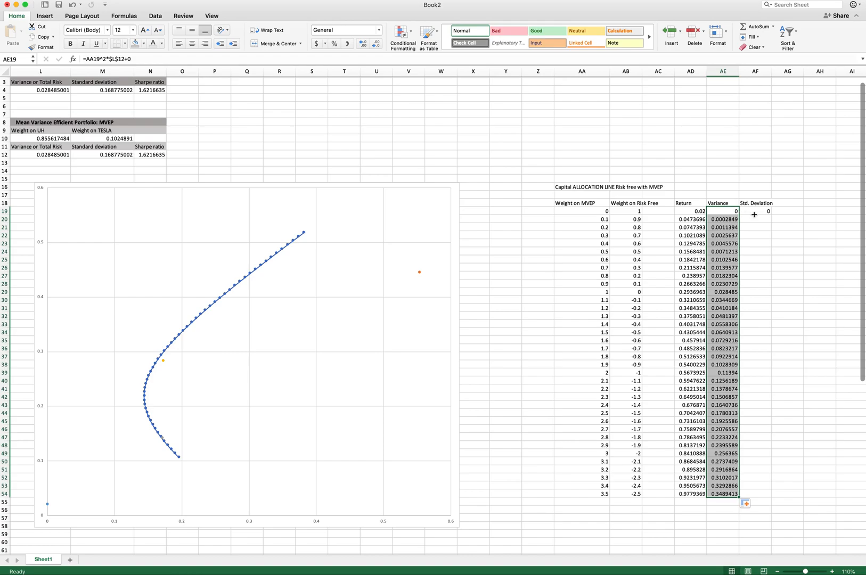
left_click(757, 212)
double_click(769, 214)
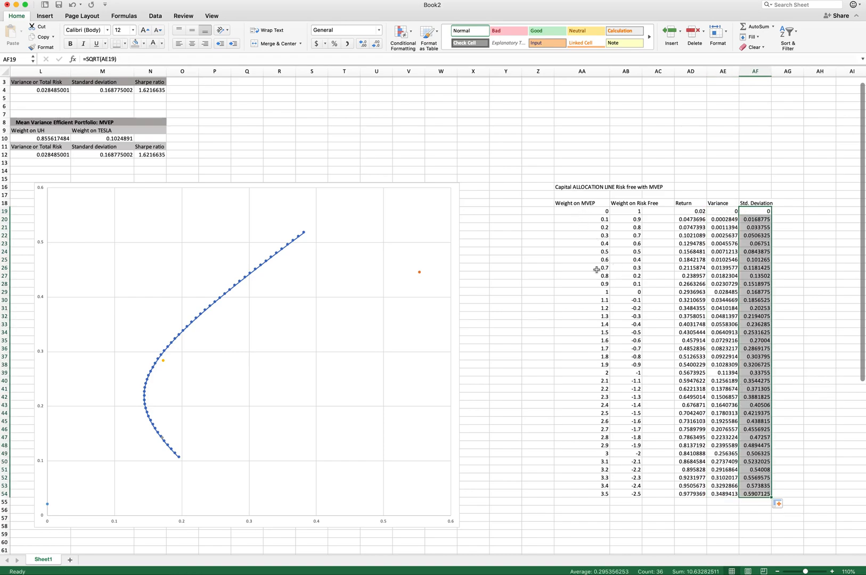
- Add a chart series named Capital Market Line (Tangency Line) with X values AF19:AF54 and Y values AD19:AD54
right_click(285, 358)
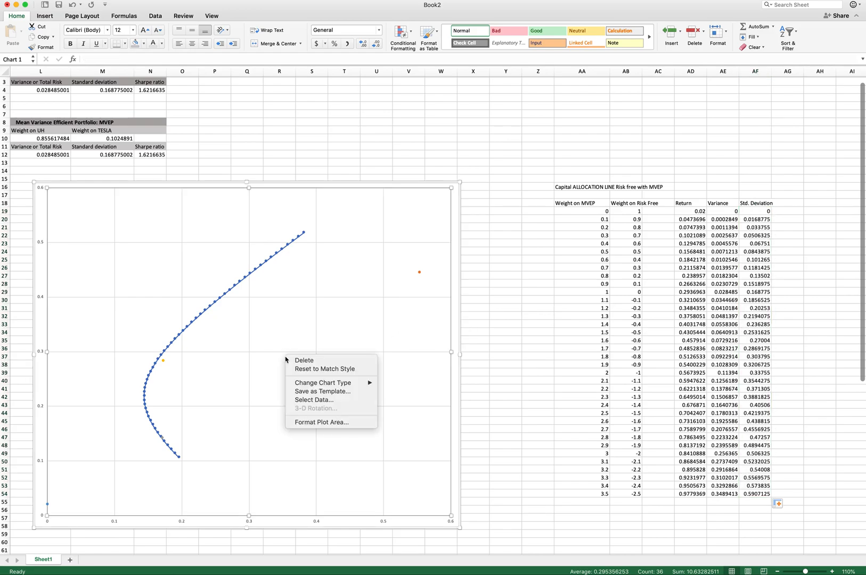
left_click(313, 399)
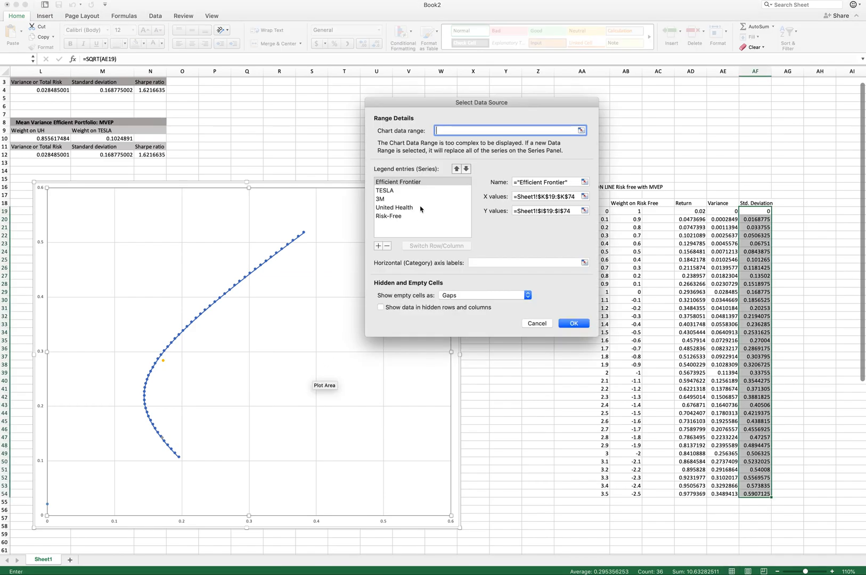
left_click(378, 246)
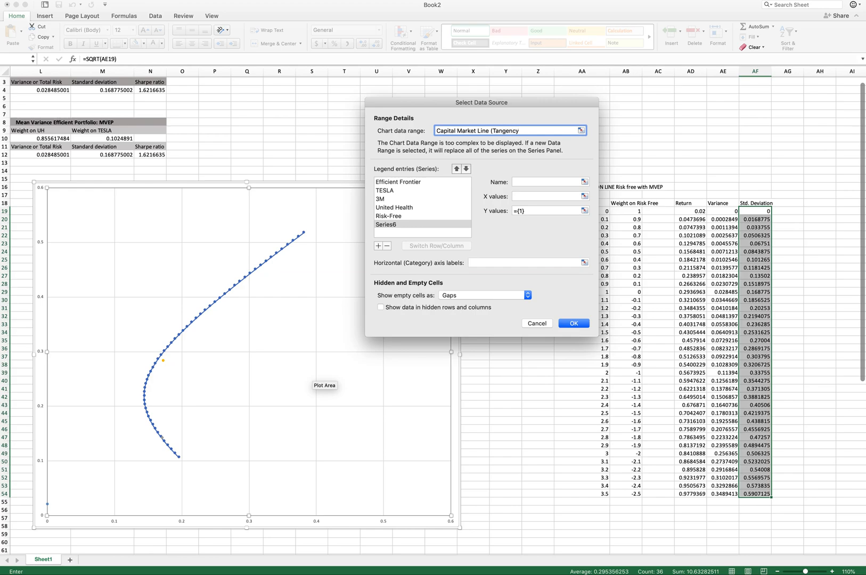
left_click(551, 196)
left_click(542, 182)
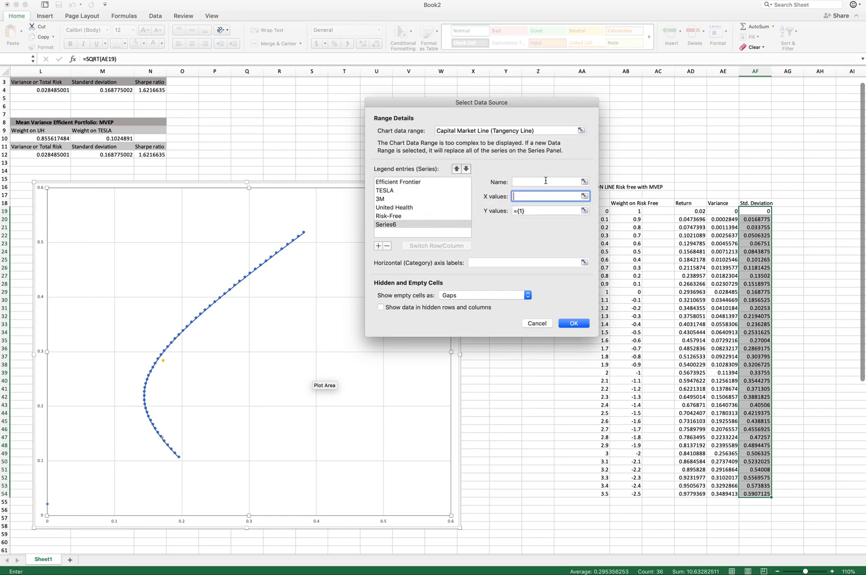
left_click(468, 128)
left_click(527, 182)
type("Capital Market Line")
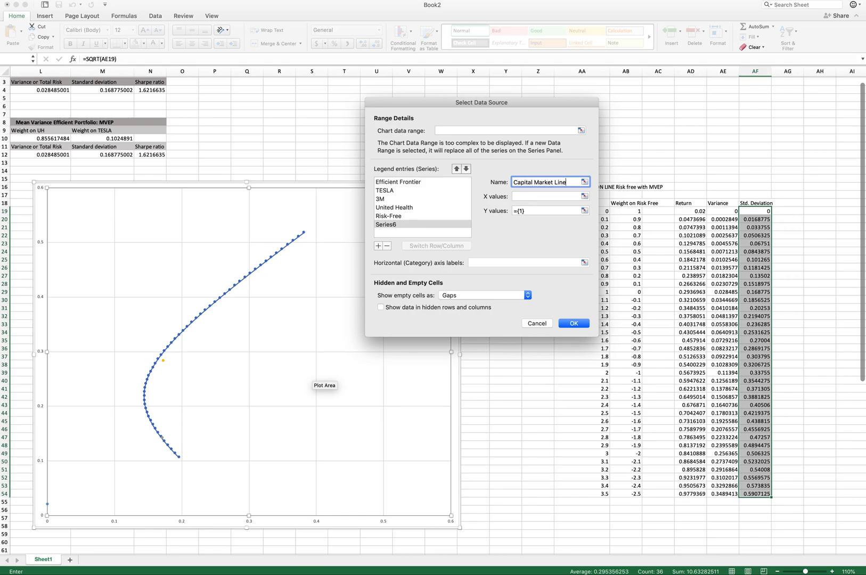
type(" (Tangency Line)")
key("Tab")
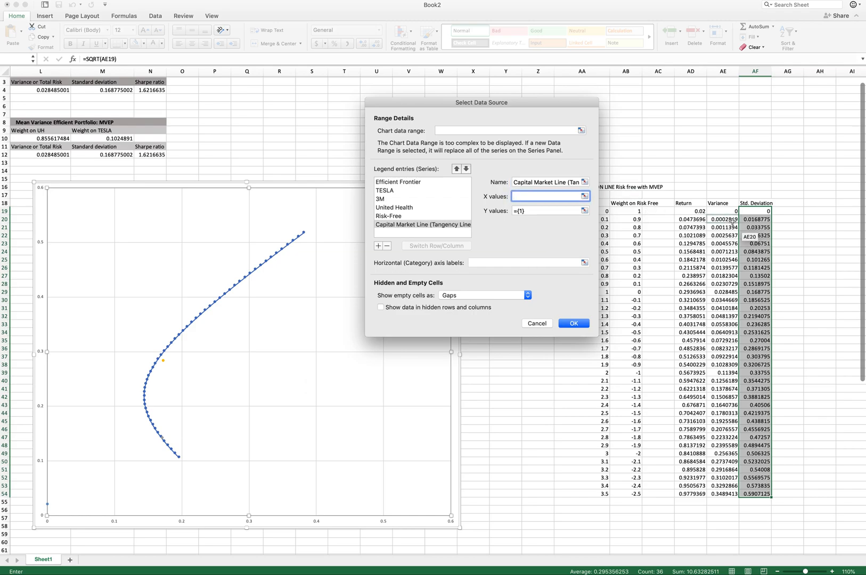
left_click_drag(754, 211, 759, 493)
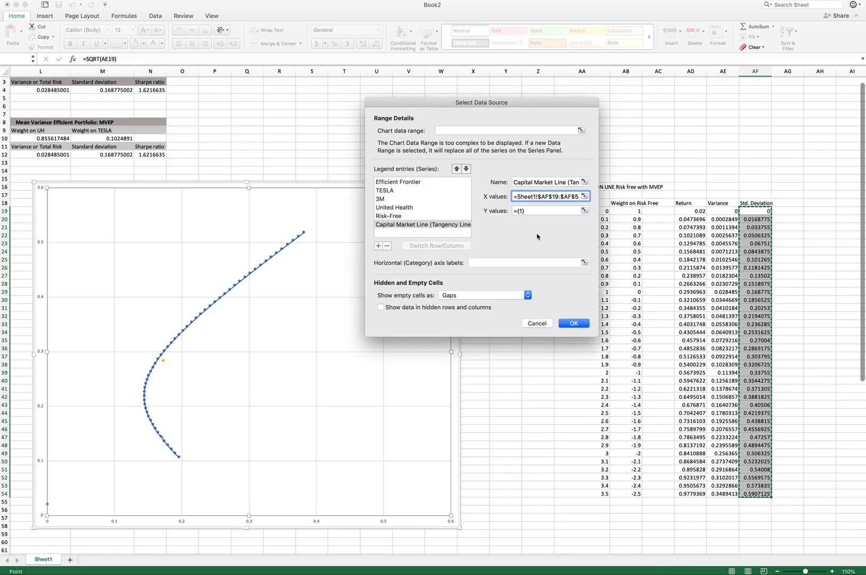
left_click(527, 209)
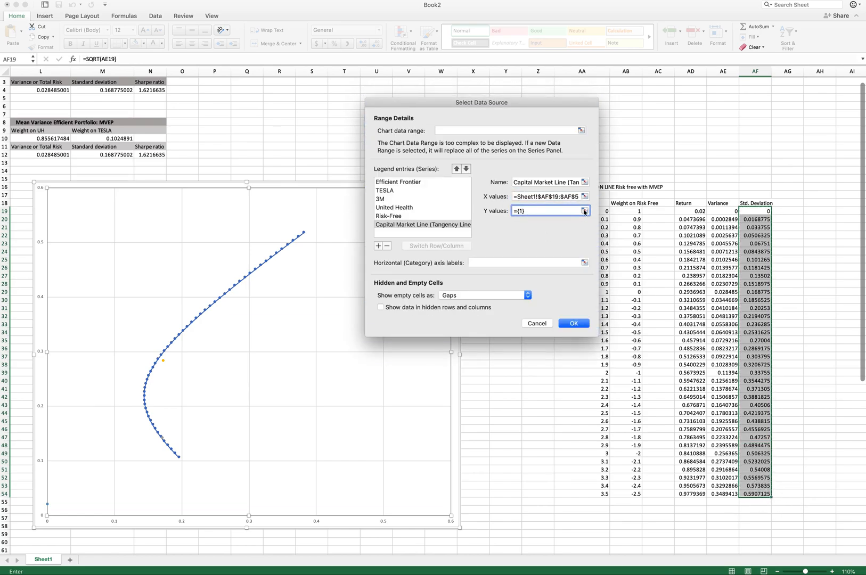
left_click(584, 210)
left_click_drag(688, 211, 683, 486)
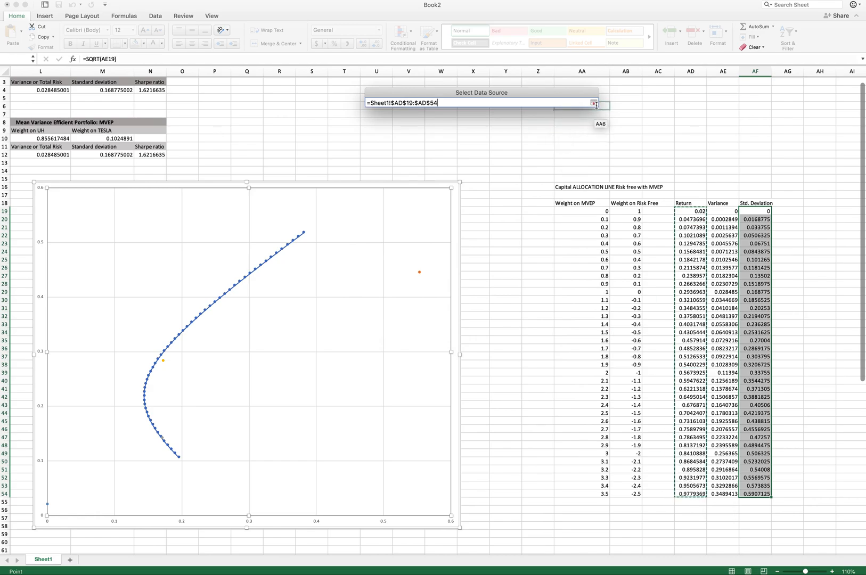
left_click(592, 102)
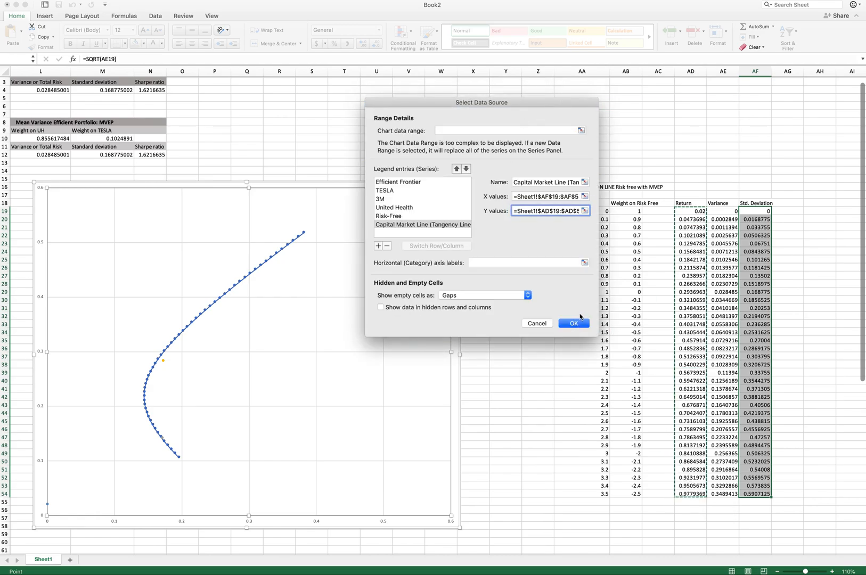
left_click(573, 323)
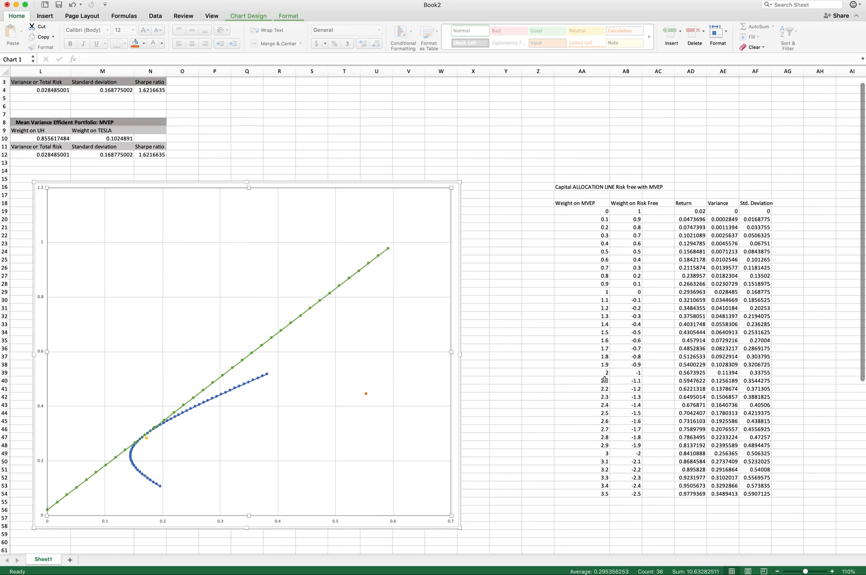
- Clear the CAL table rows 39 to 54 across columns AA to AF
left_click_drag(604, 374, 765, 491)
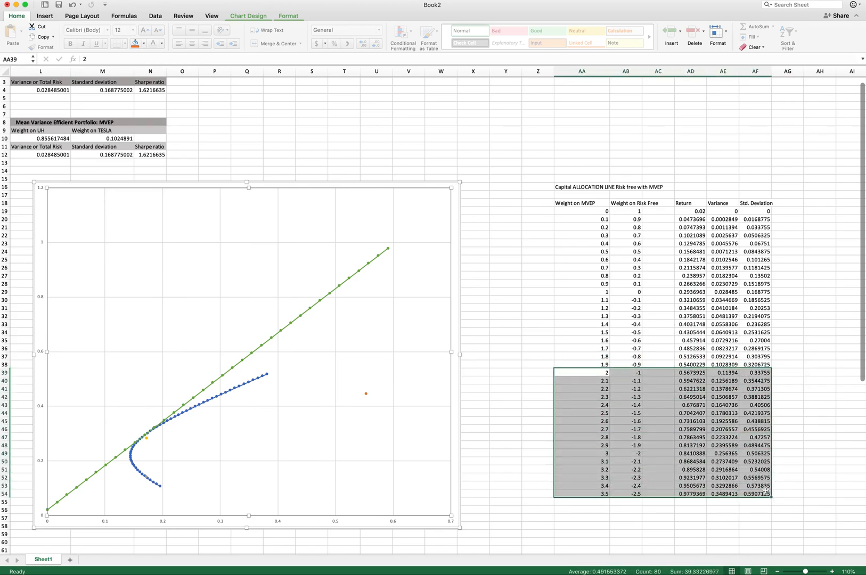
key("Delete")
left_click(509, 348)
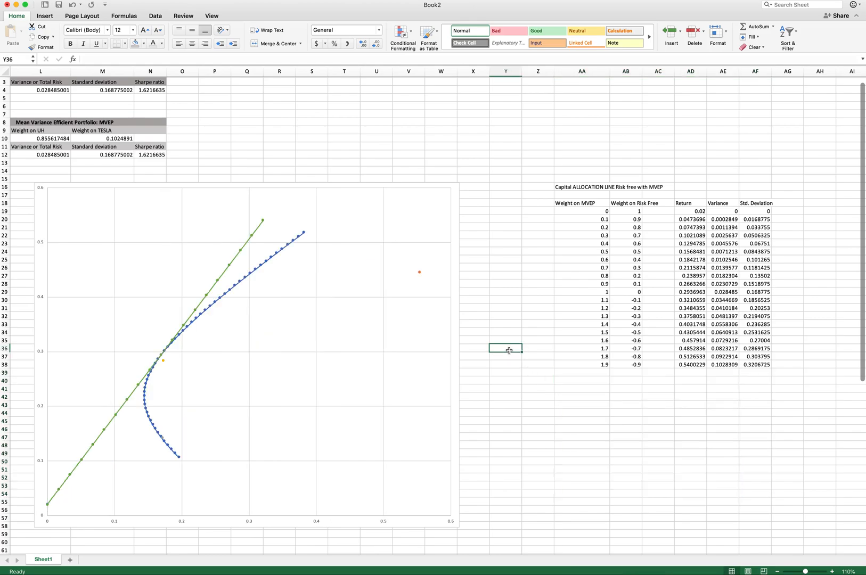
- Refill the CAL table columns so weights, returns, variances and standard deviations run down to row 44 (MVEP weight 2.5)
left_click_drag(602, 211, 604, 413)
left_click_drag(632, 212, 638, 415)
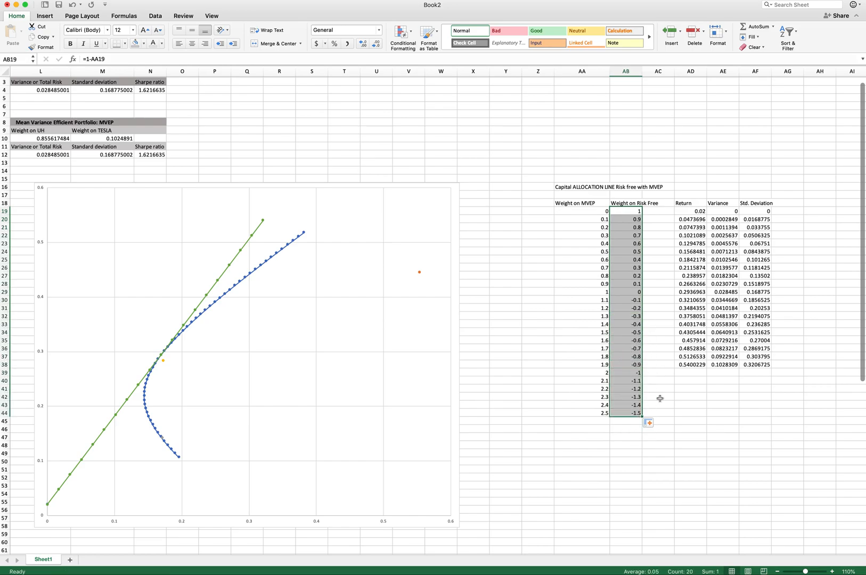
left_click(701, 367)
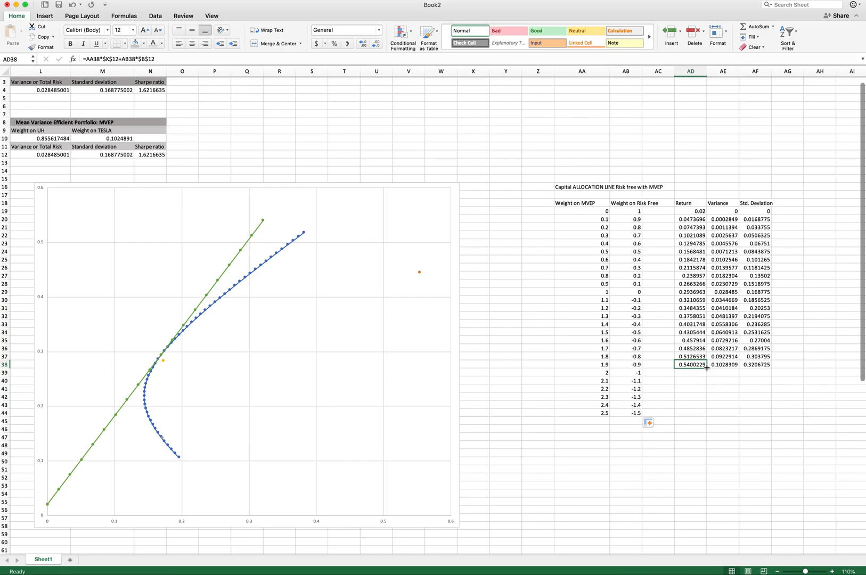
left_click_drag(691, 210, 707, 368)
left_click_drag(707, 405, 707, 406)
left_click_drag(755, 211, 771, 417)
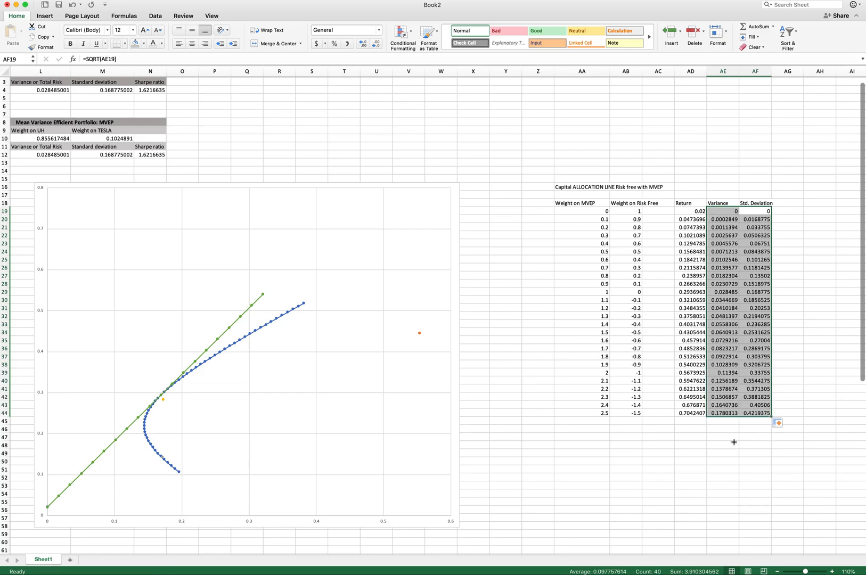
left_click(691, 469)
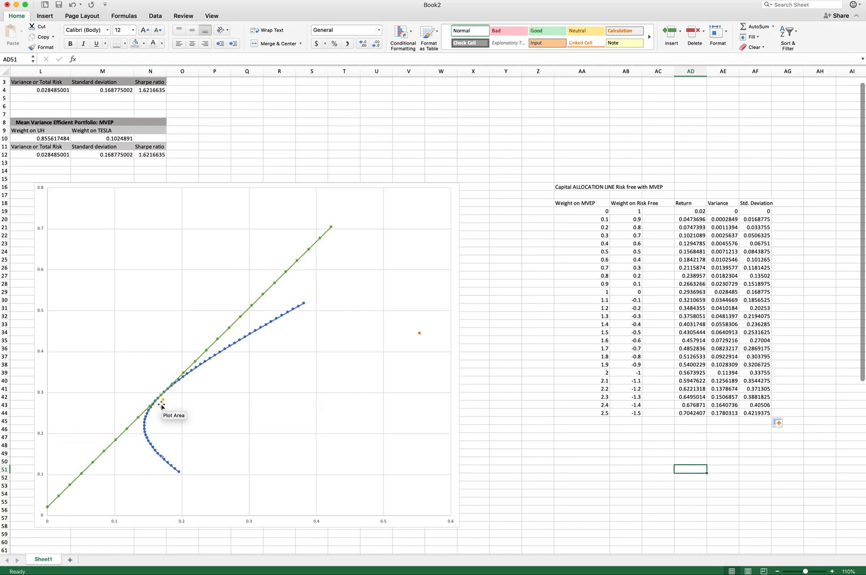
- Inspect the chart where the capital allocation line meets the efficient frontier and review the worksheet tables
mouse_move(160, 402)
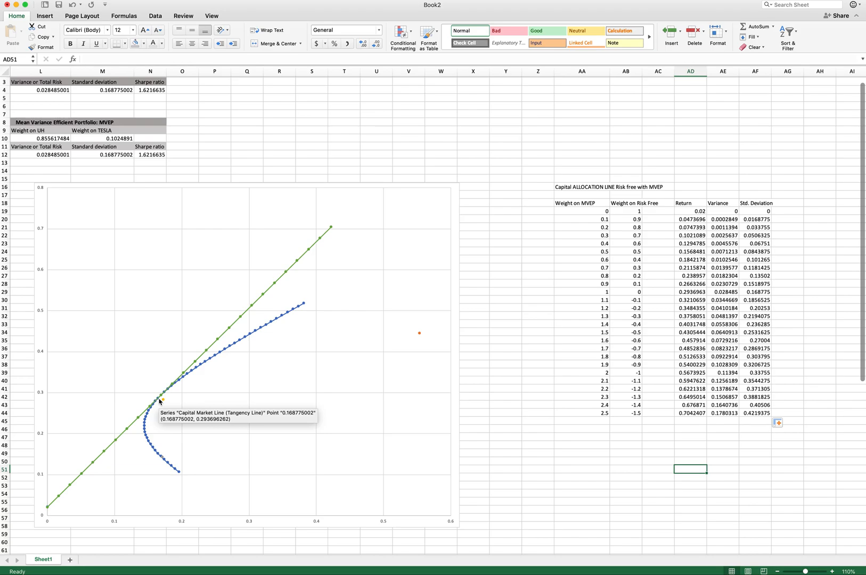
scroll(218, 413, "left", 6)
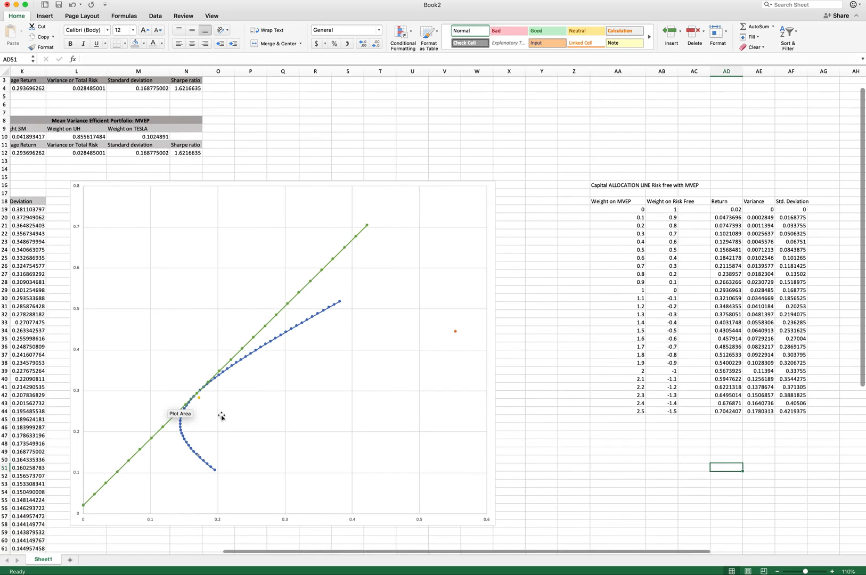
scroll(367, 405, "left", 2)
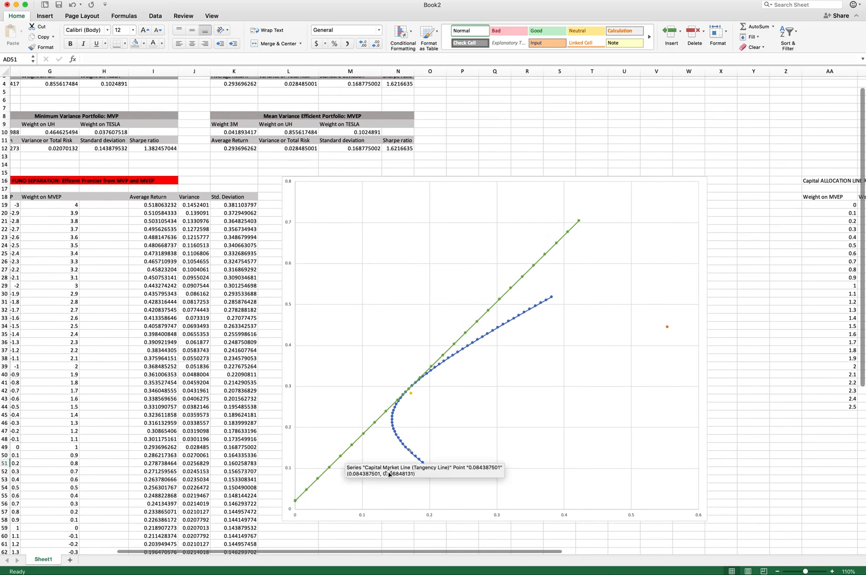
mouse_move(393, 419)
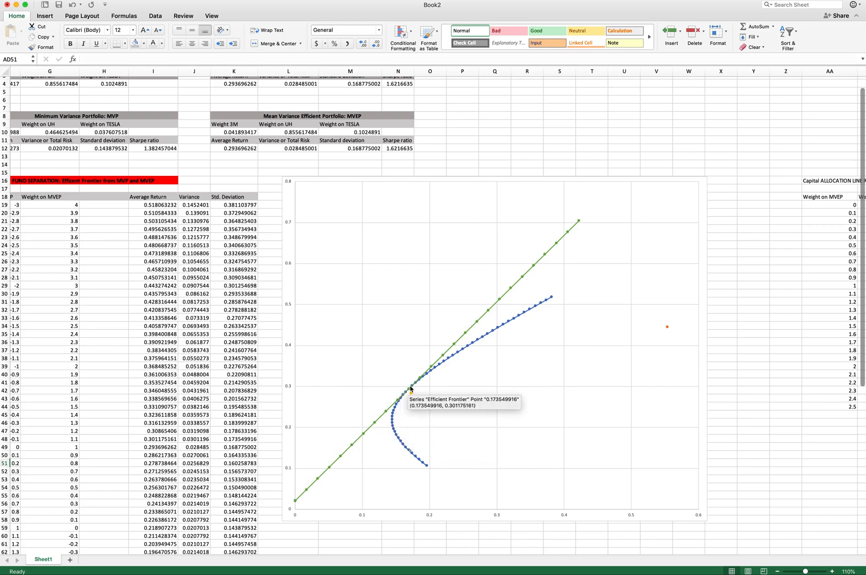
mouse_move(409, 391)
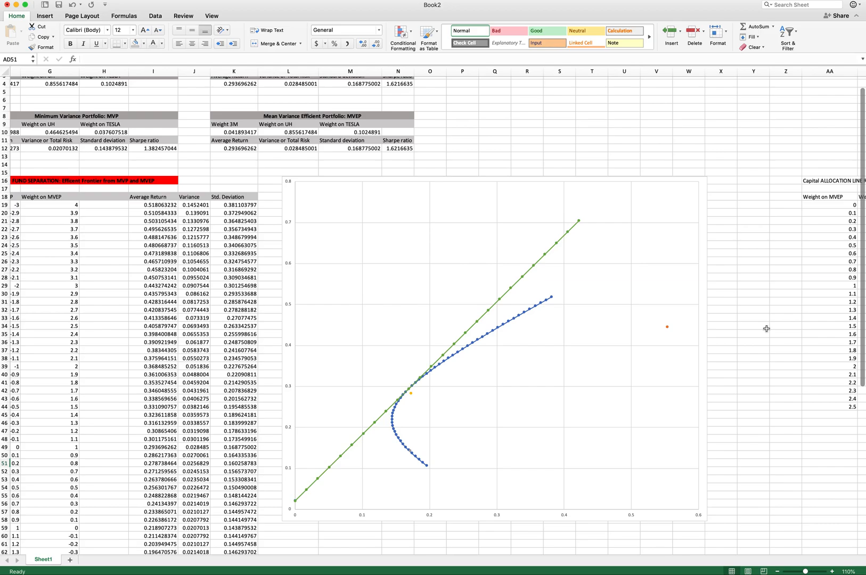
scroll(766, 329, "right", 3)
scroll(766, 329, "left", 10)
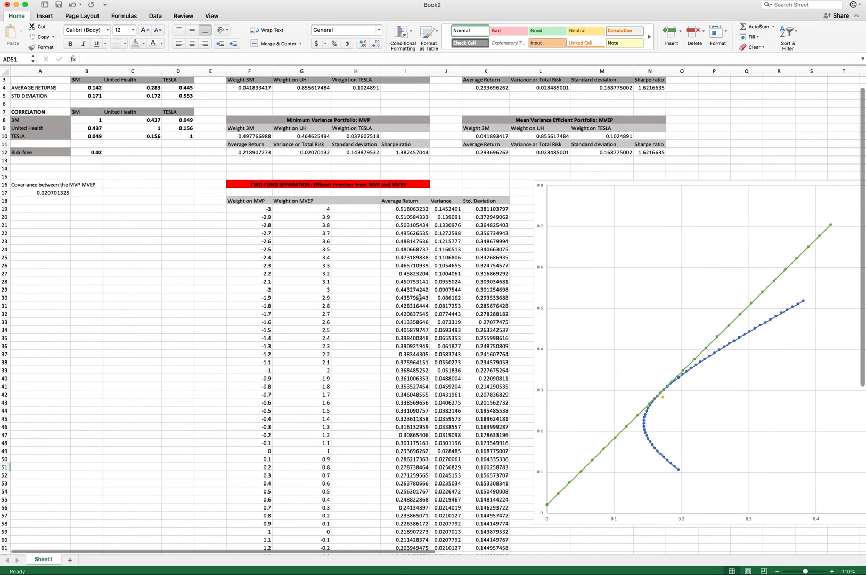
scroll(419, 298, "up", 2)
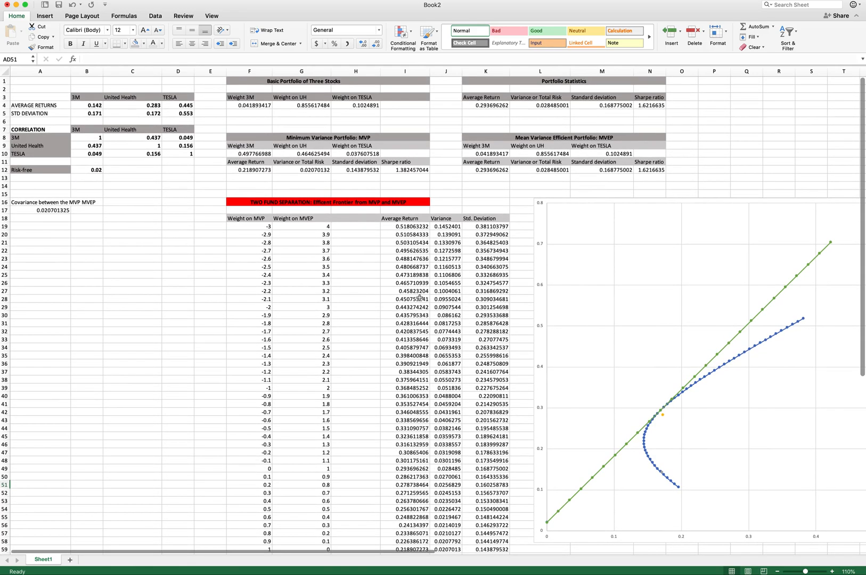